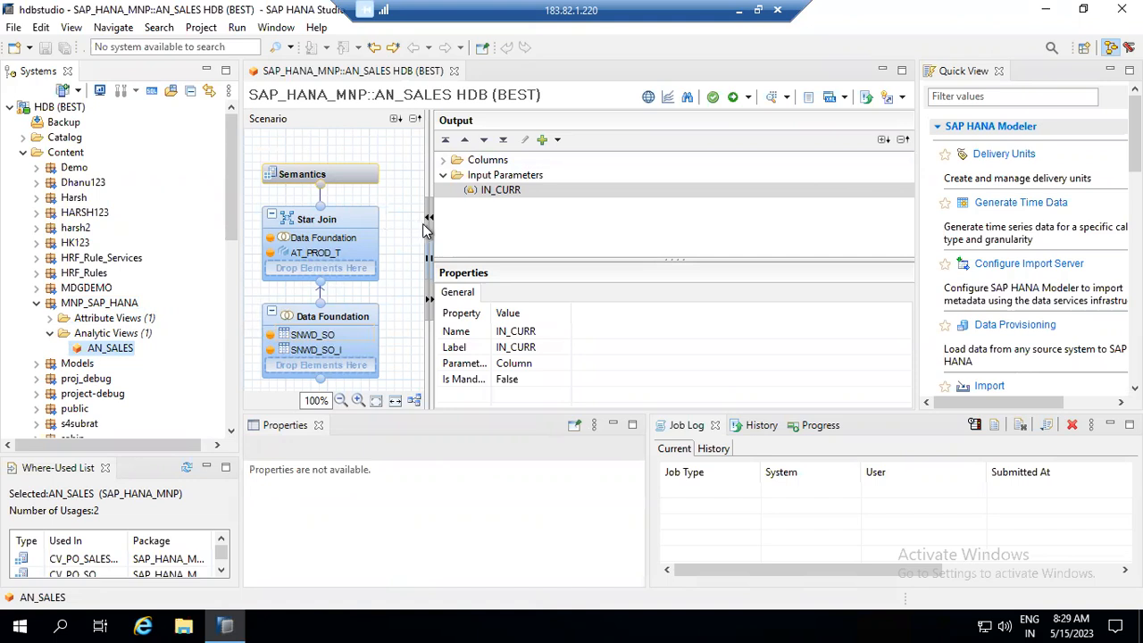
- Collapse the Output/Properties panes and close Quick View so the AN_SALES diagram fills the editor
click(428, 270)
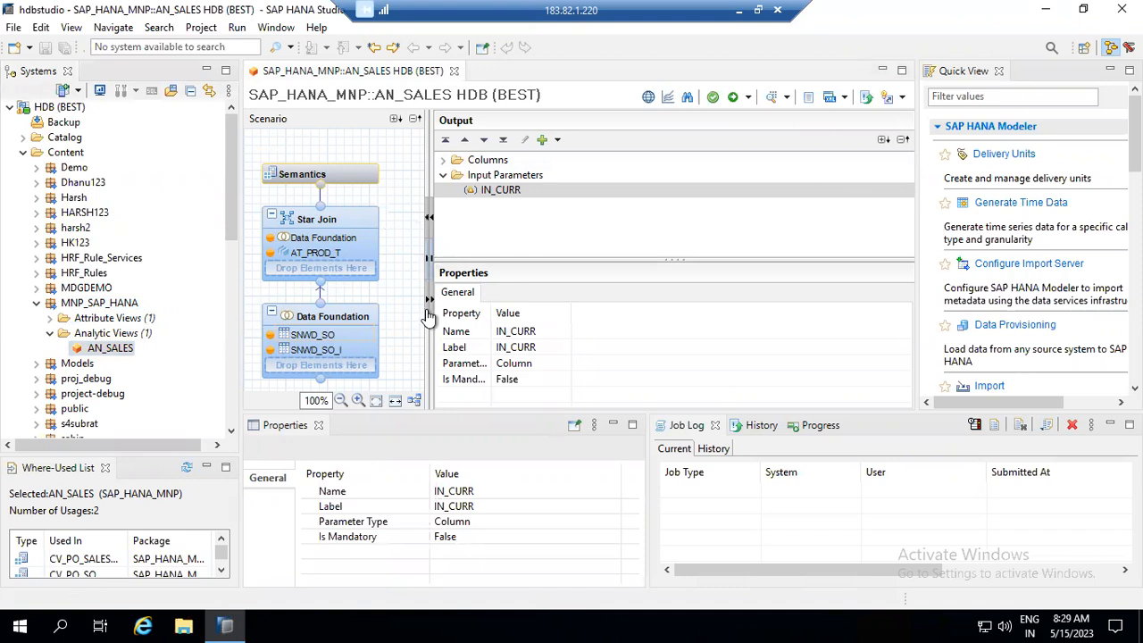
click(429, 308)
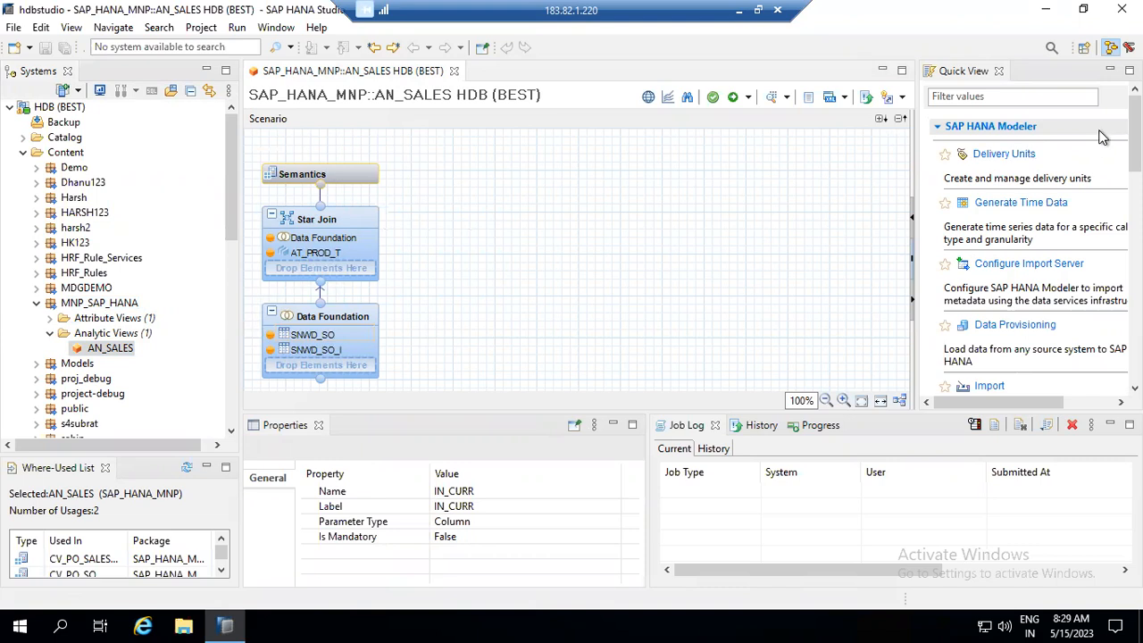
click(999, 72)
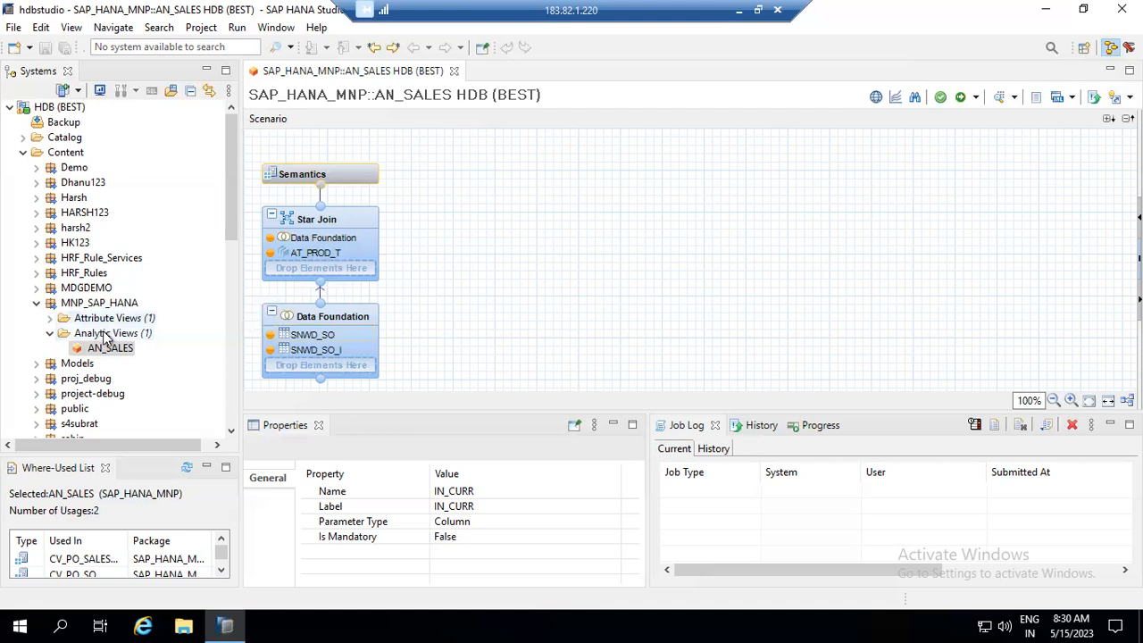
click(105, 336)
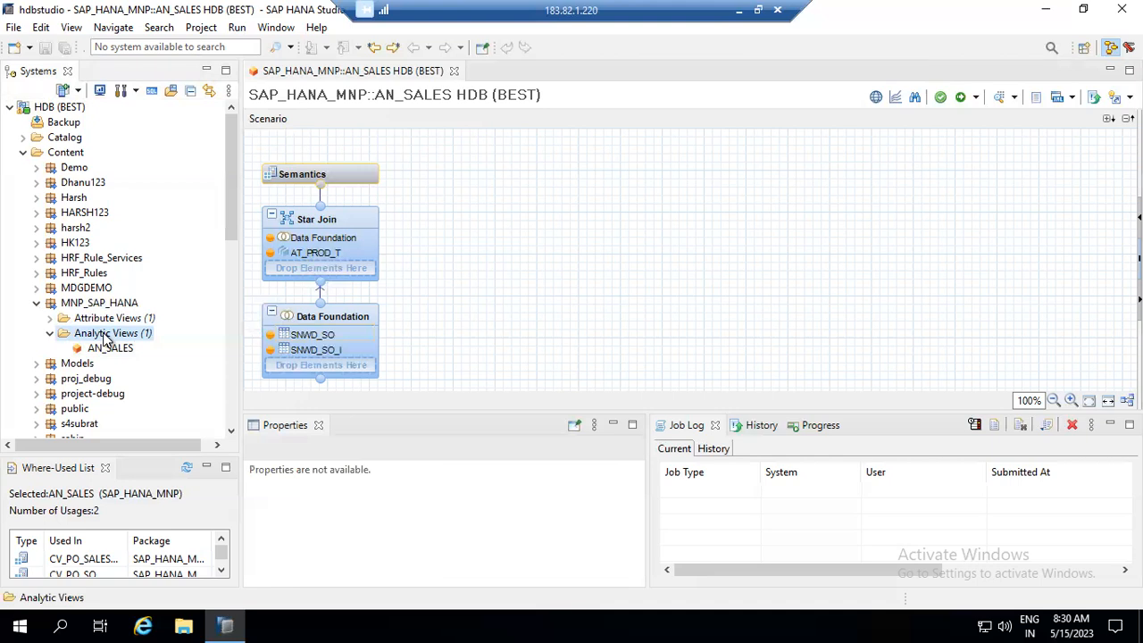
- Create an Analytic View named AN_SO under Analytic Views, with its label filled from the name
right_click(105, 340)
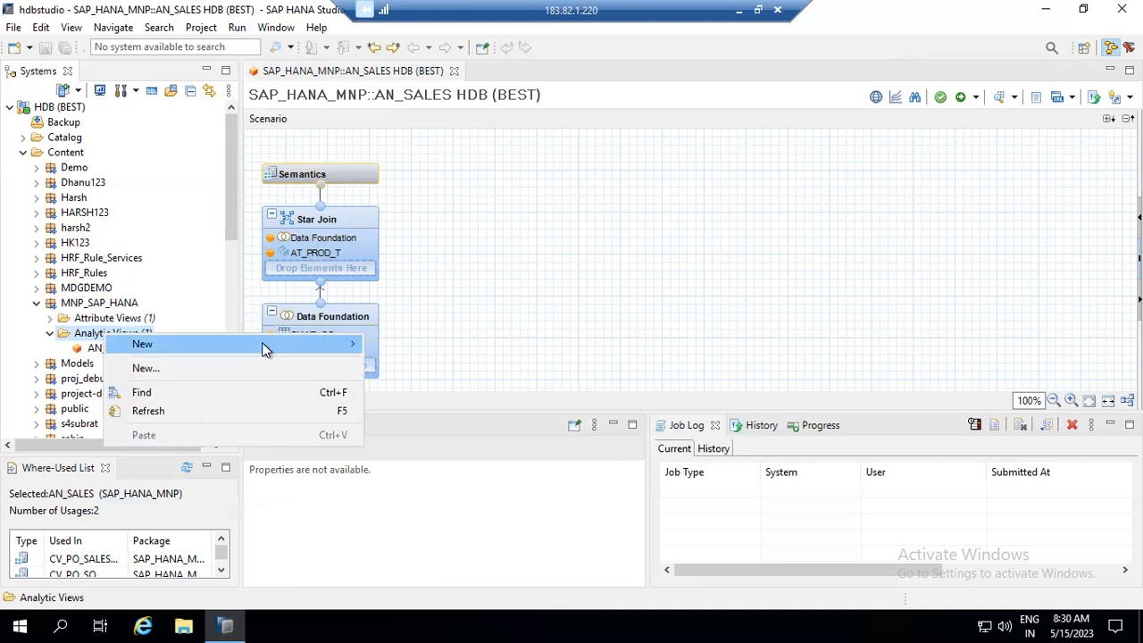
click(267, 368)
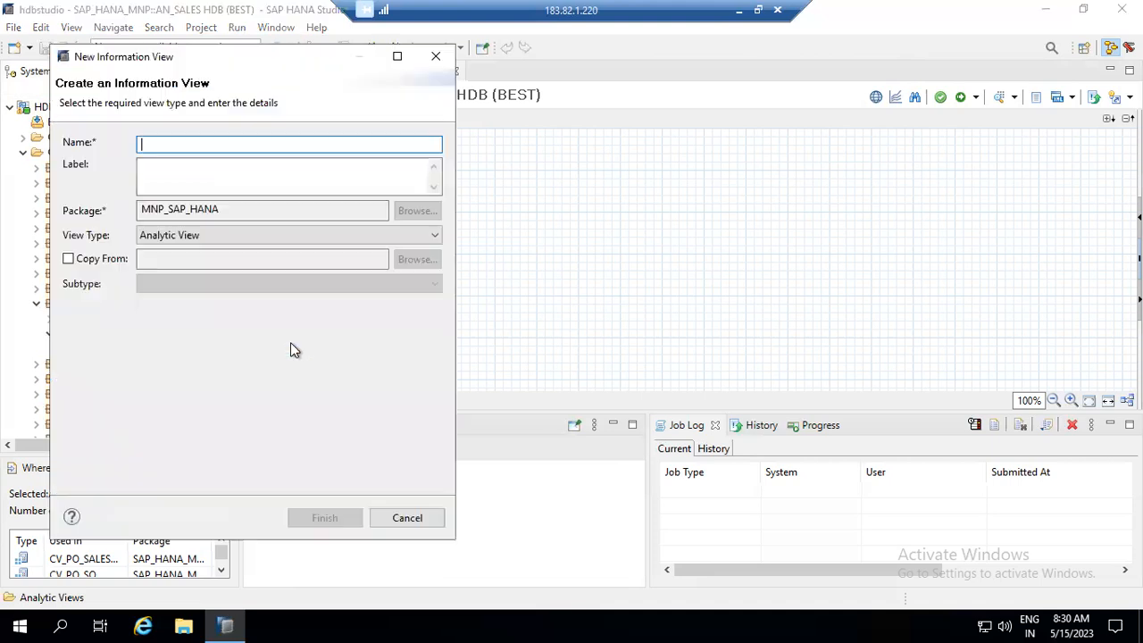
text(AN)
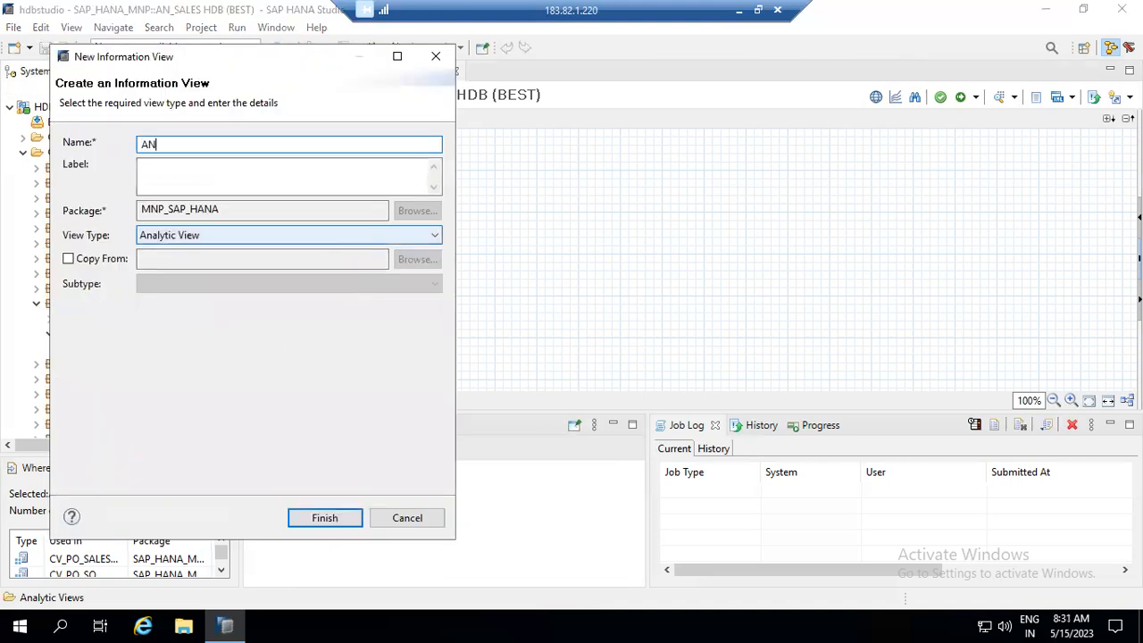
text(_SA)
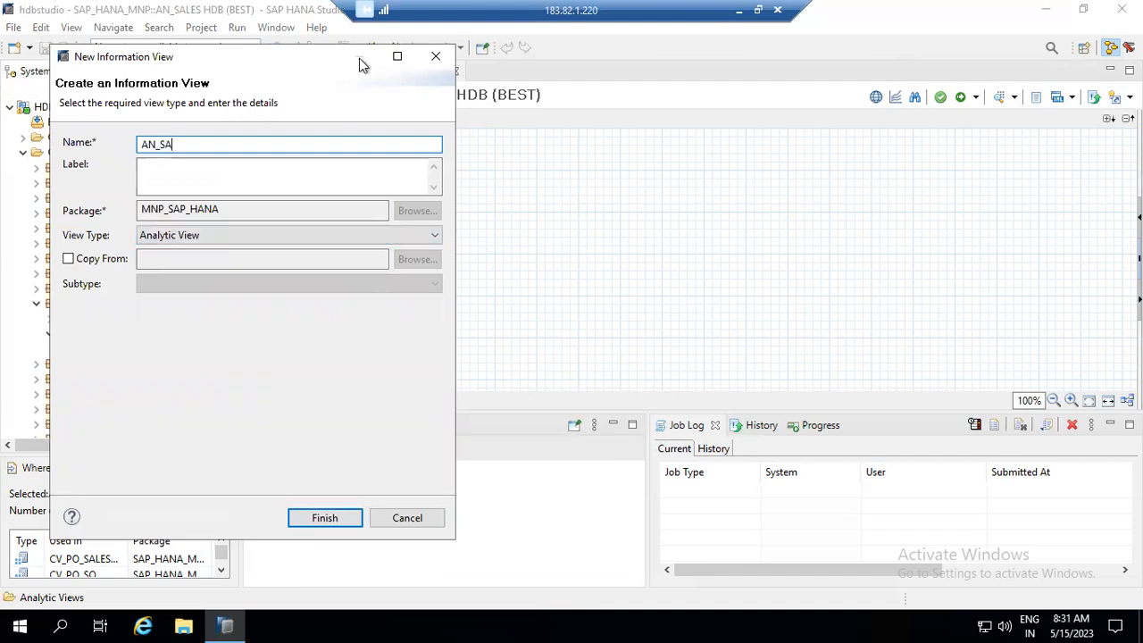
drag(275, 70, 581, 103)
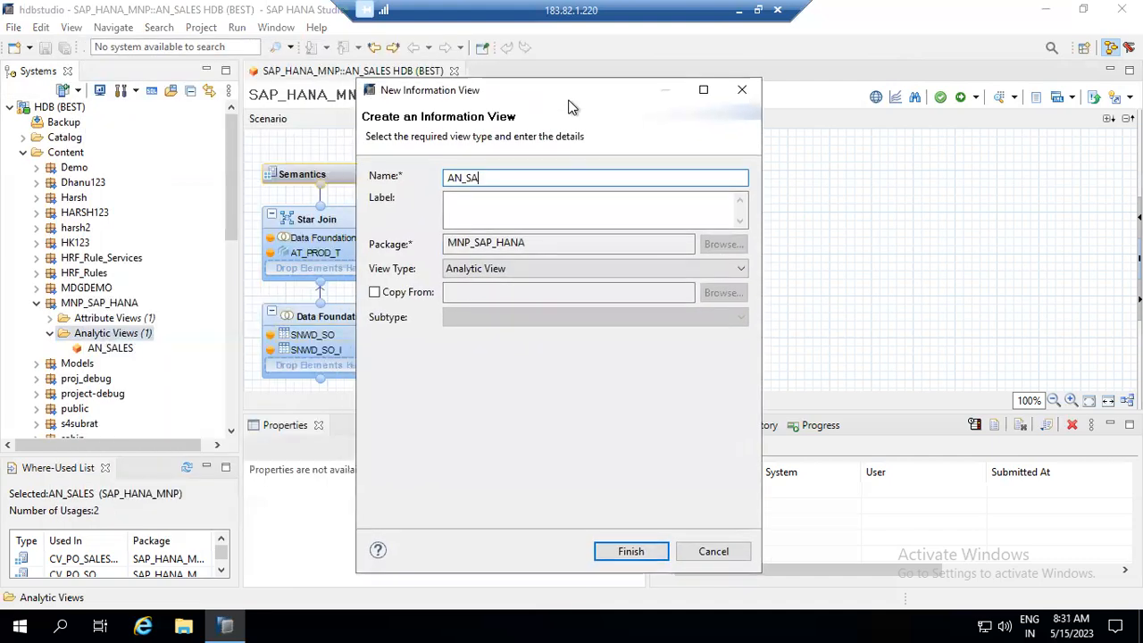
key(BackSpace)
text(O)
click(555, 193)
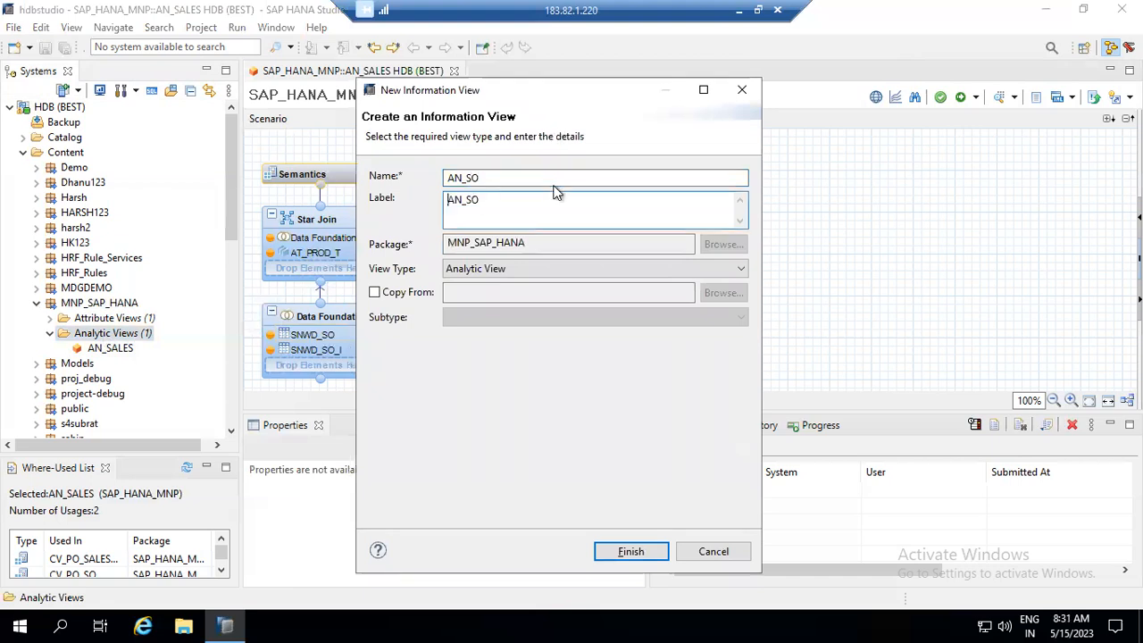
click(651, 551)
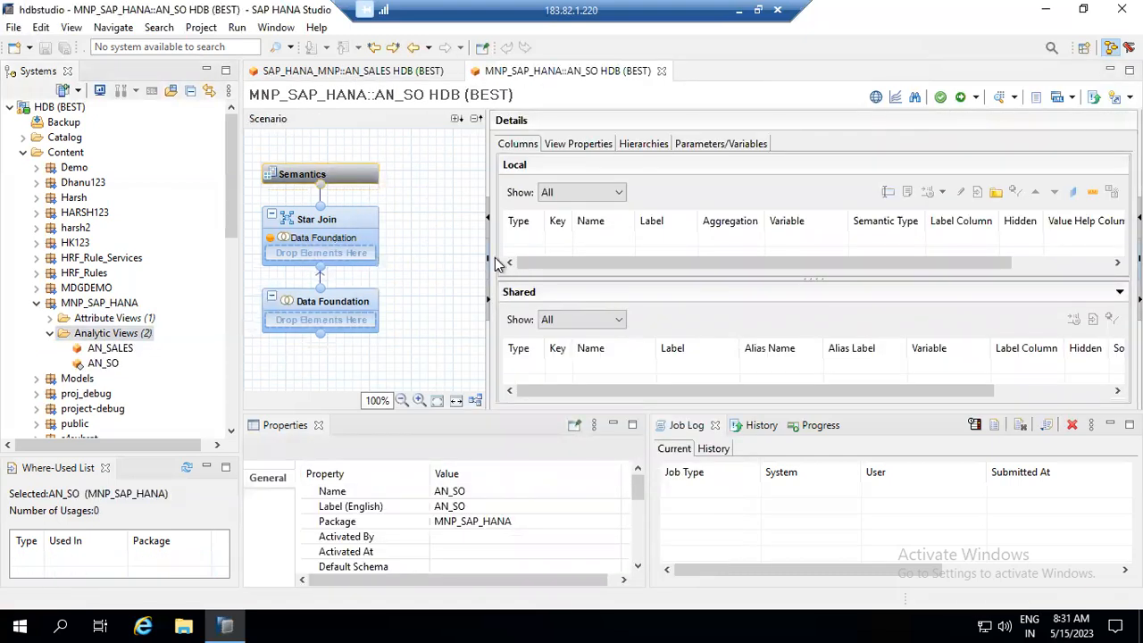
- Add the SNWD_SO table to the AN_SO data foundation
mouse_move(329, 308)
click(368, 304)
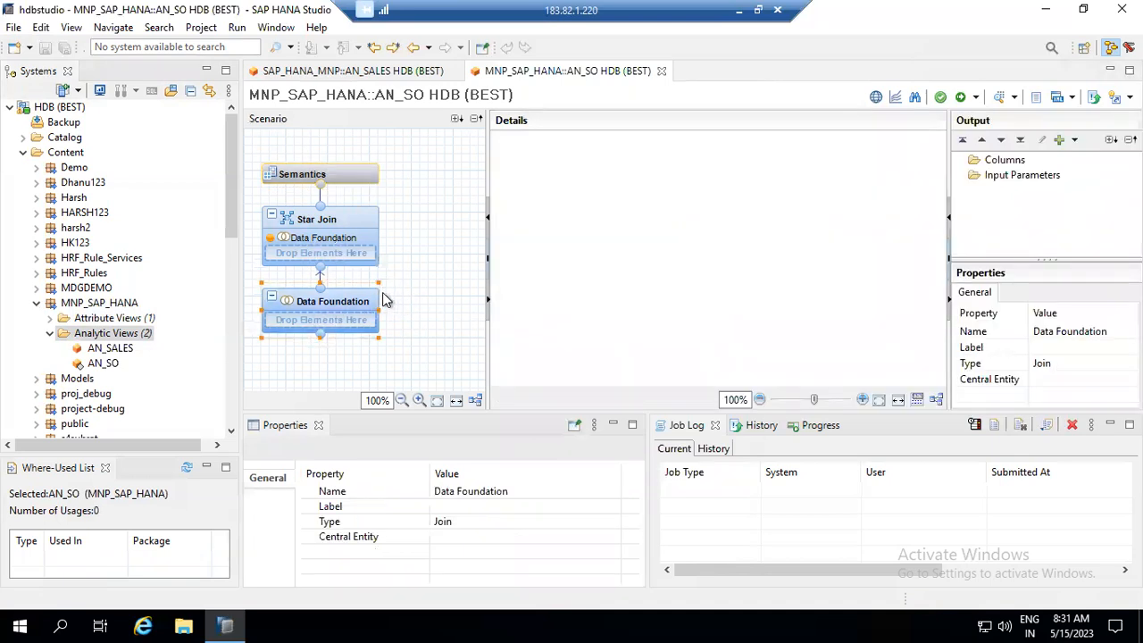
click(393, 298)
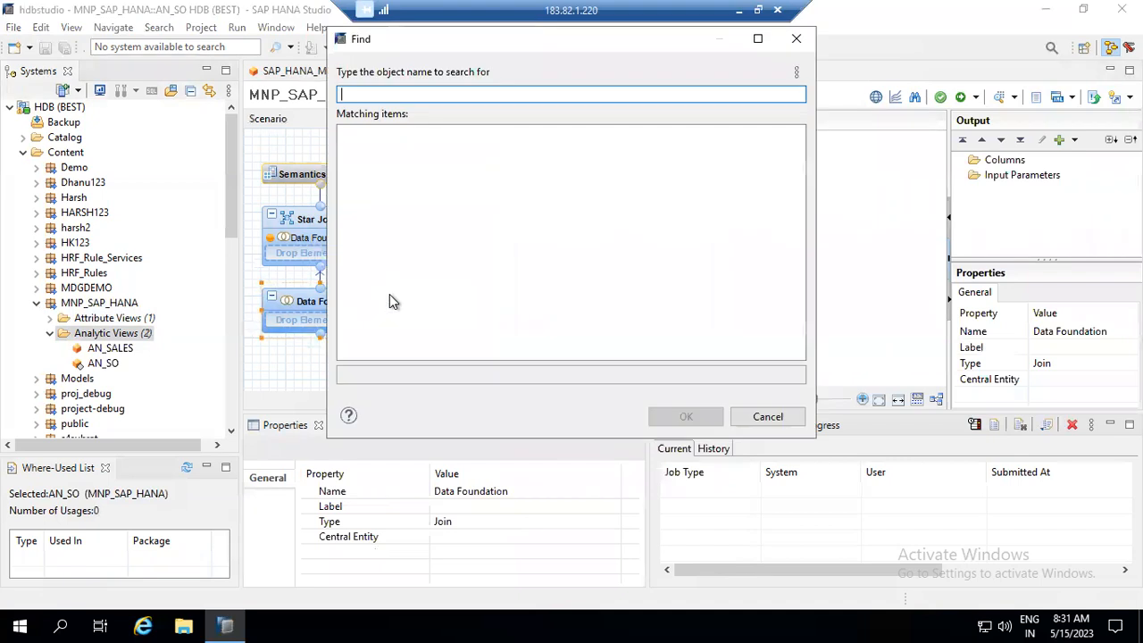
text(SNWD)
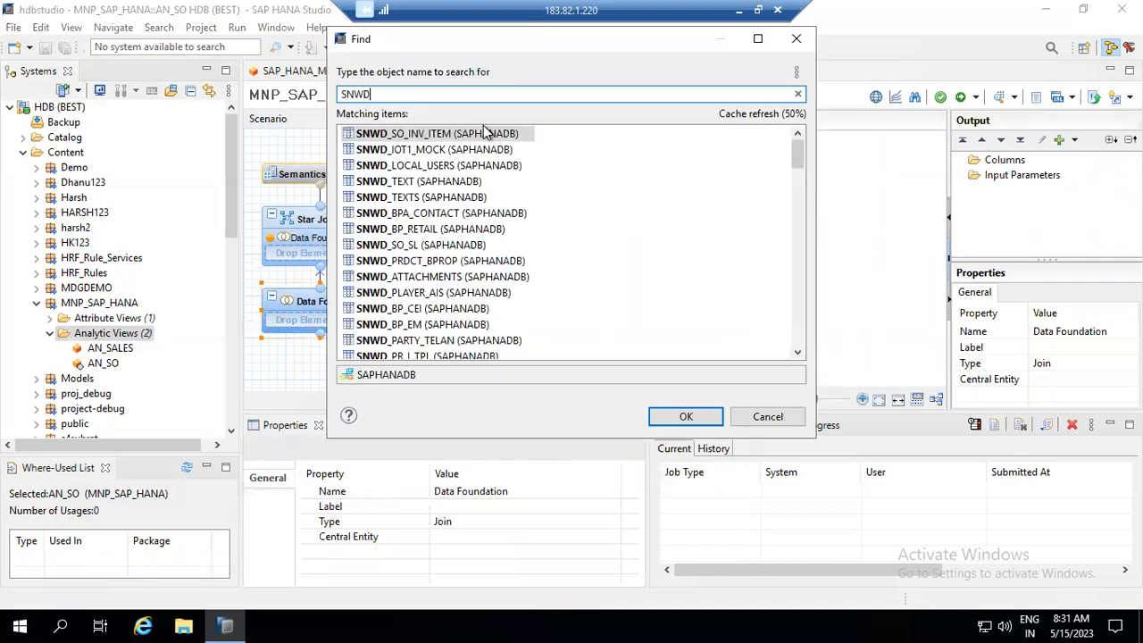
text(_SO)
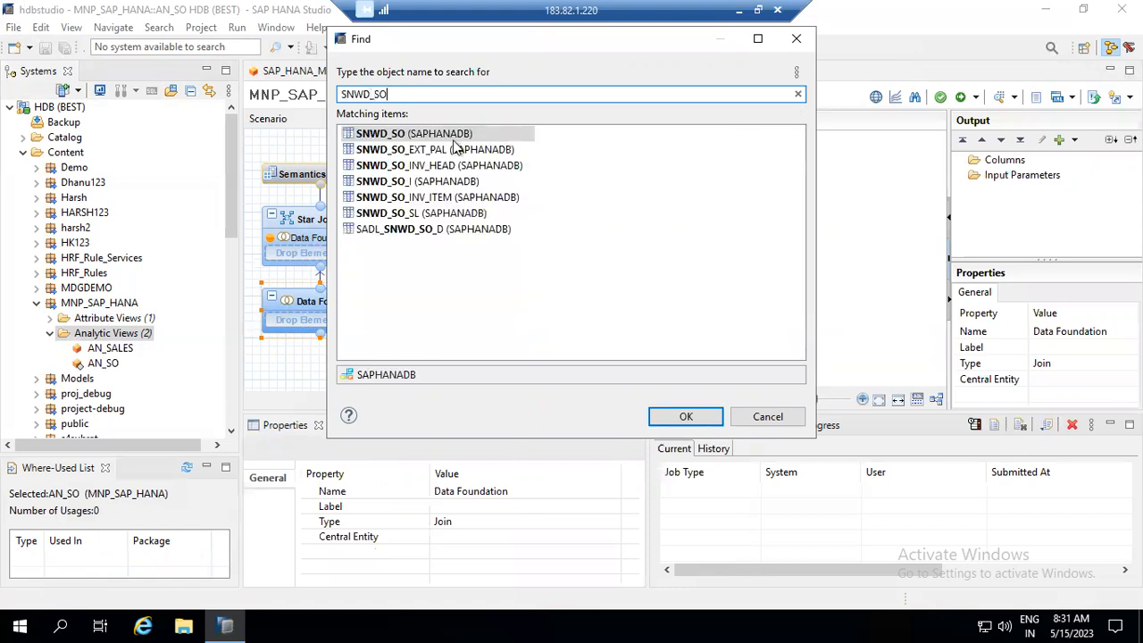
double_click(449, 136)
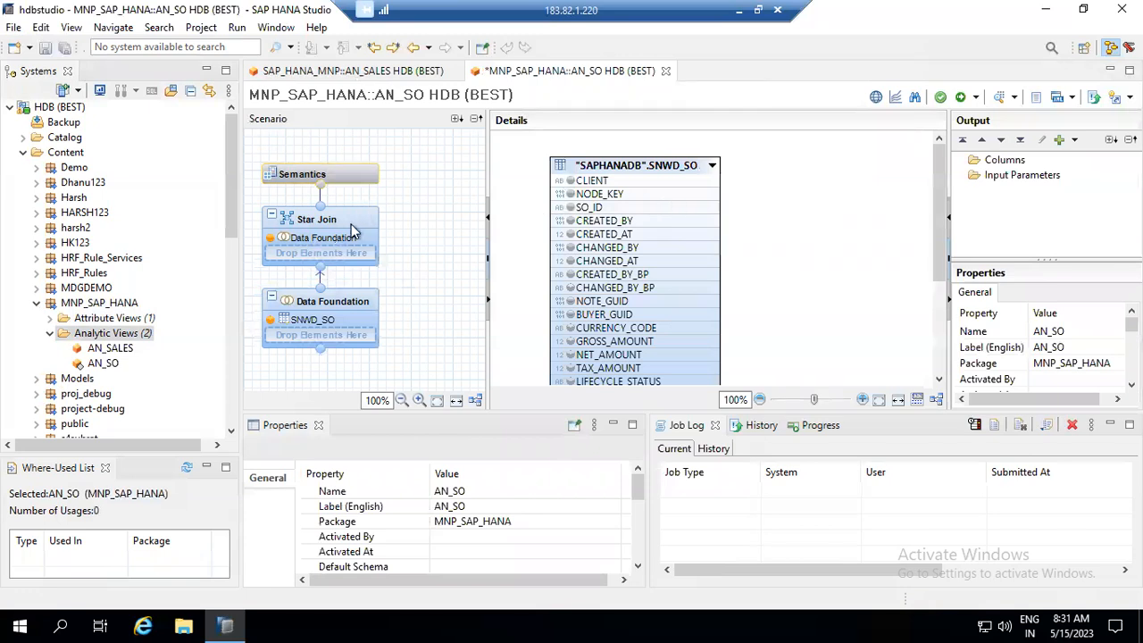
- Add the SNWD_SO_I table and join it to SNWD_SO on CLIENT
click(374, 301)
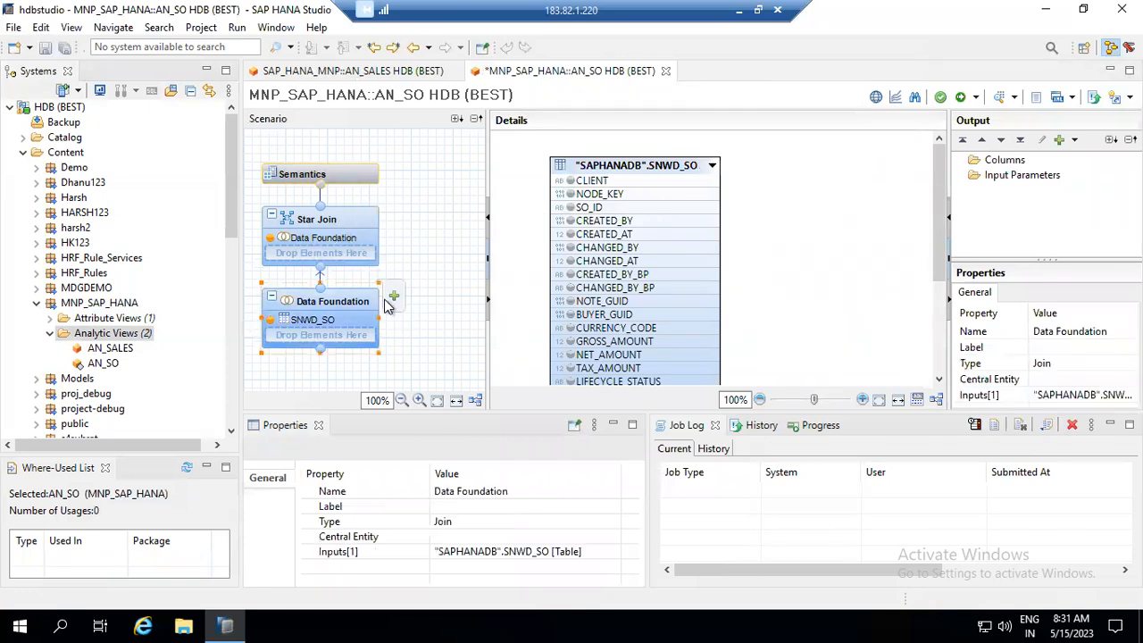
click(389, 299)
text(S)
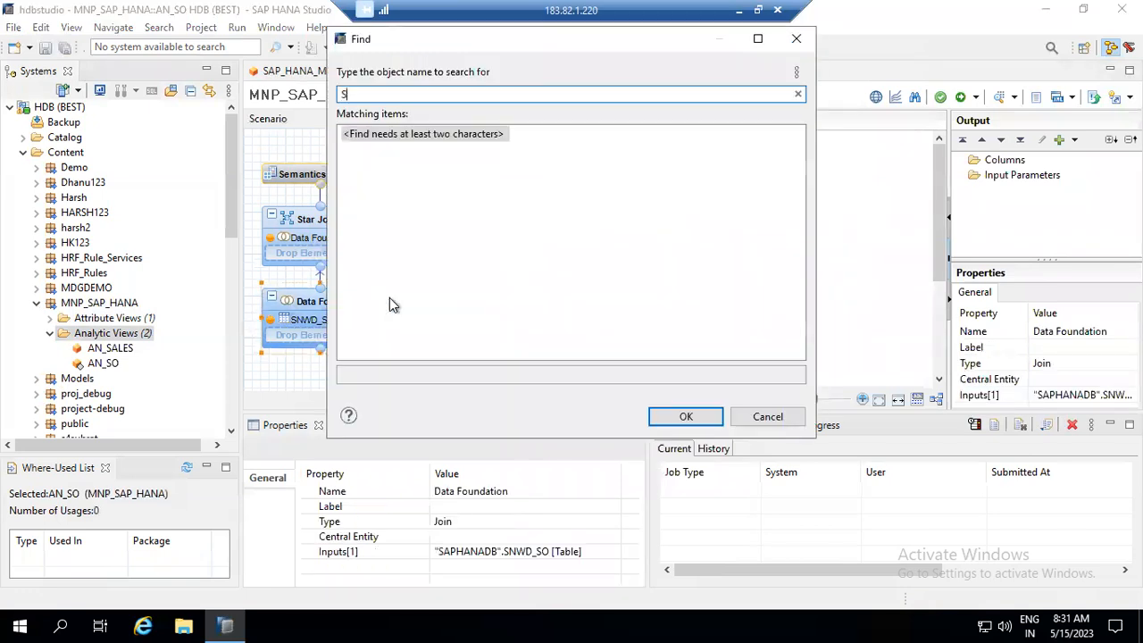
text(NWD)
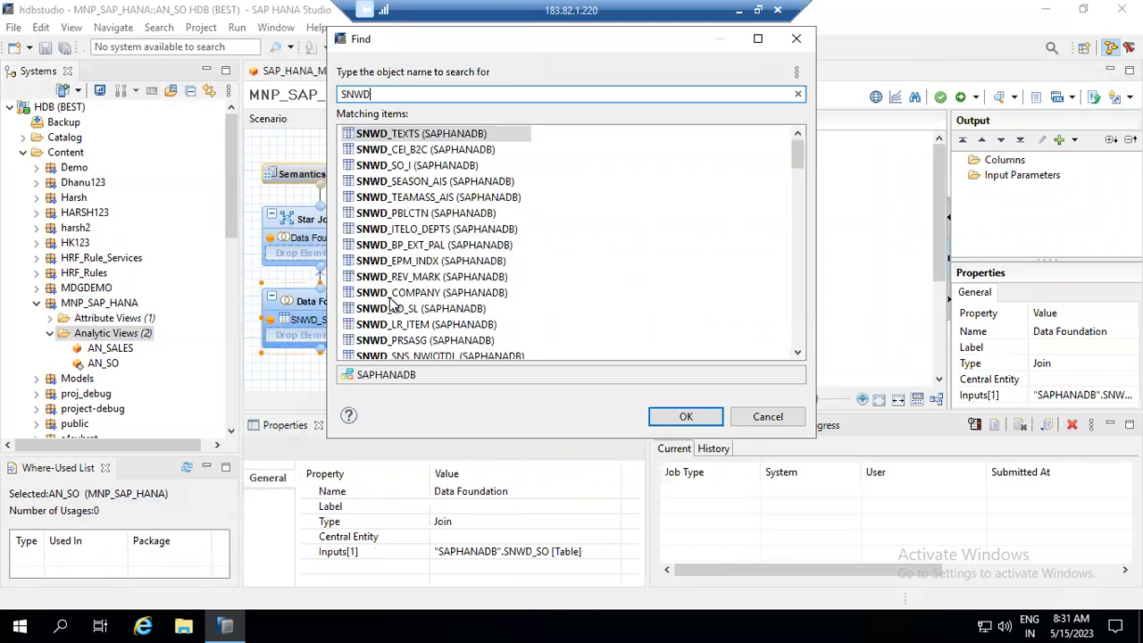
text(_SO_)
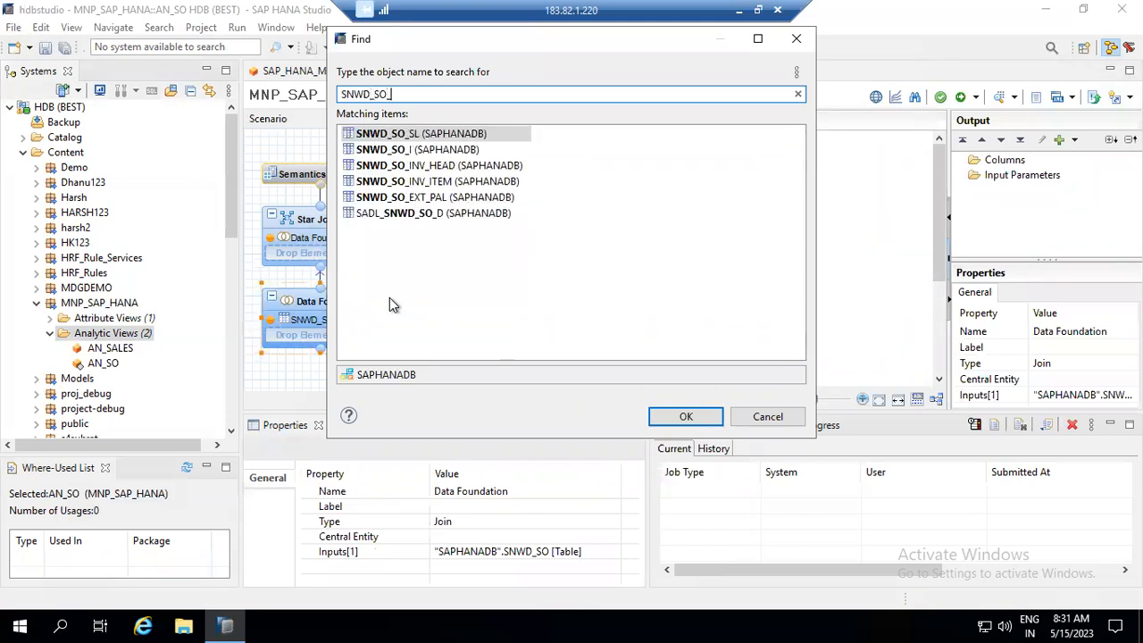
click(411, 150)
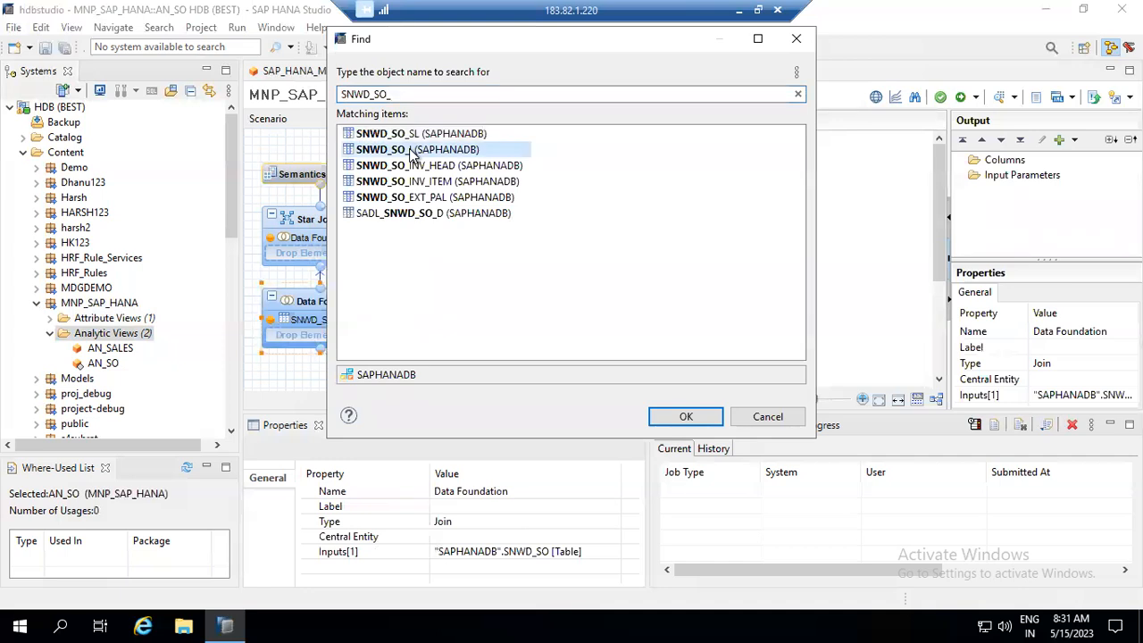
double_click(411, 150)
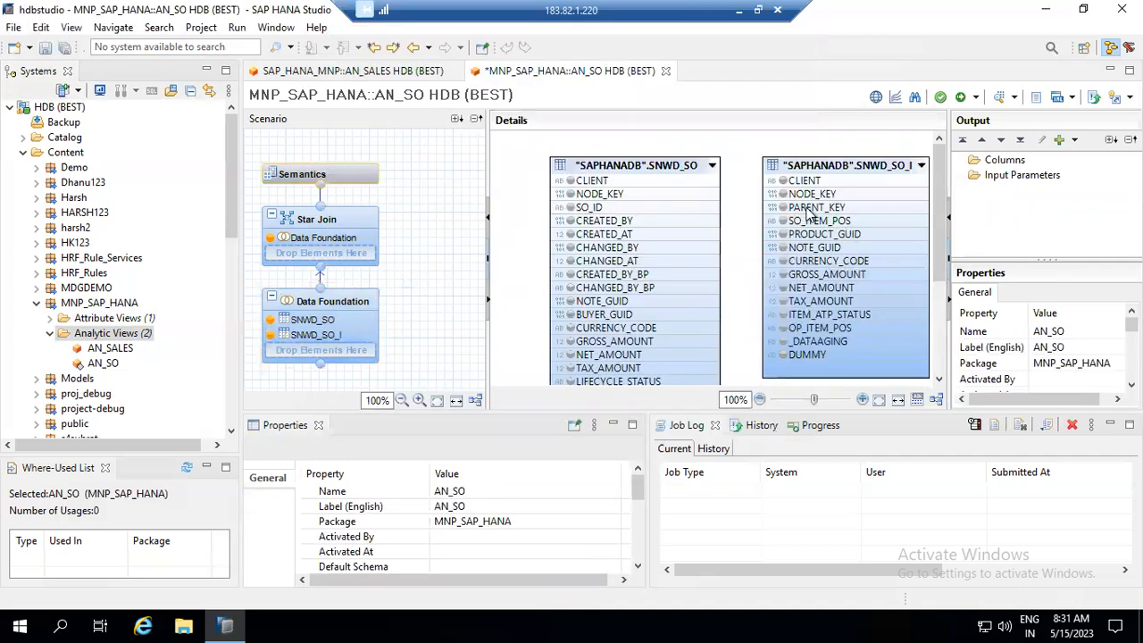
drag(717, 180, 769, 183)
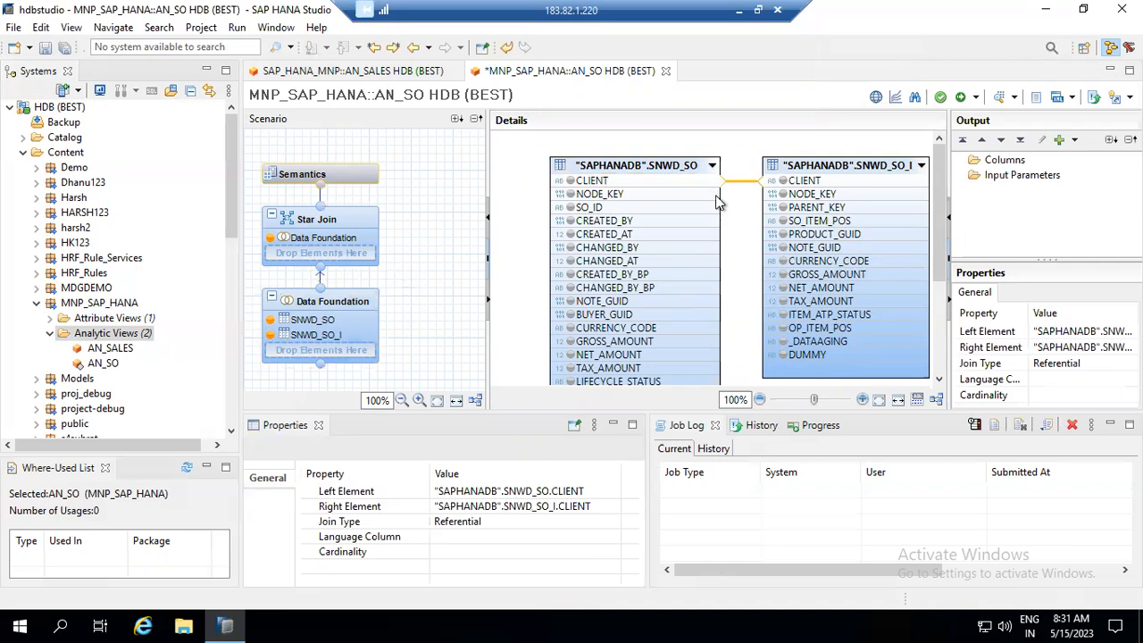
- Join SNWD_SO.NODE_KEY to SNWD_SO_I.PARENT_KEY in the data foundation
drag(716, 198, 769, 210)
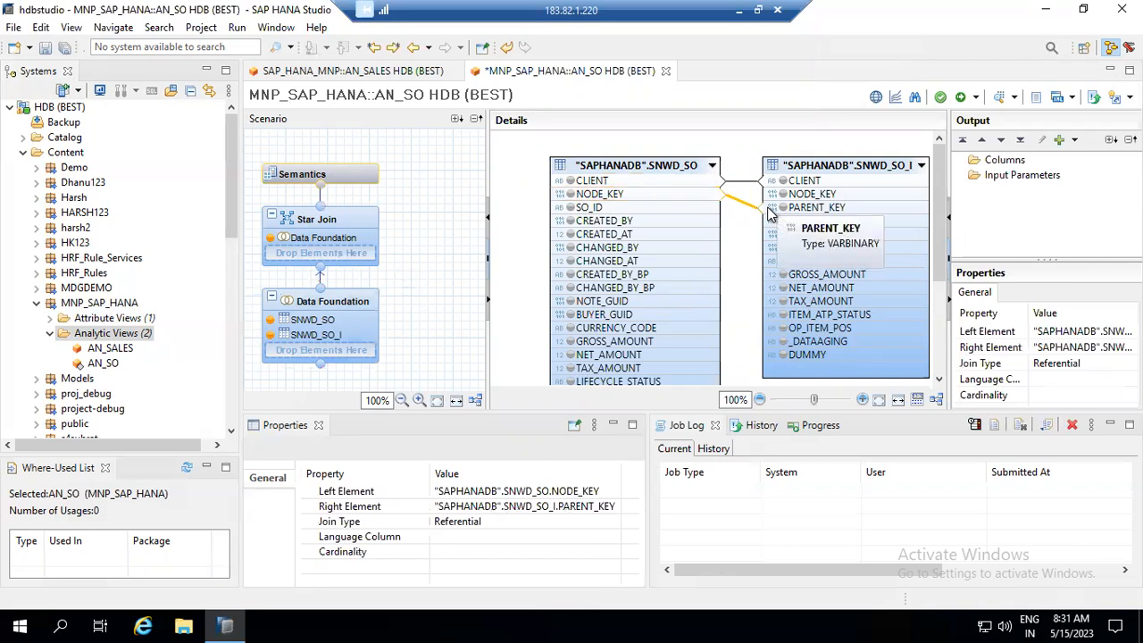
drag(936, 211, 911, 199)
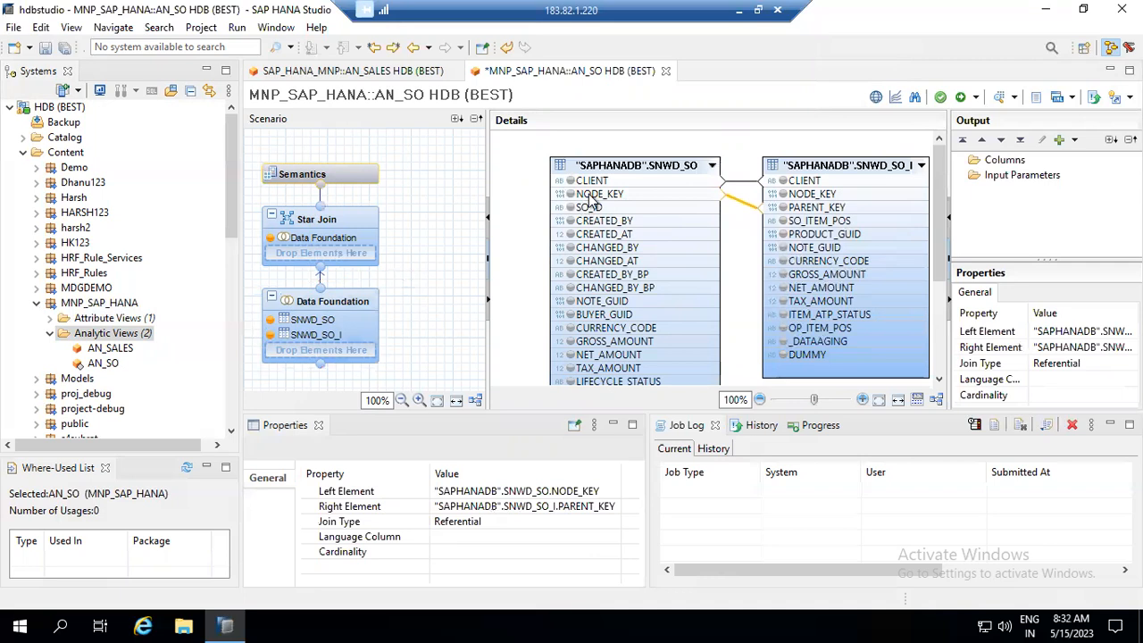
- Add NODE_KEY, SO_ID and DELIVERY_STATUS from SNWD_SO to the view's output
click(591, 196)
right_click(591, 197)
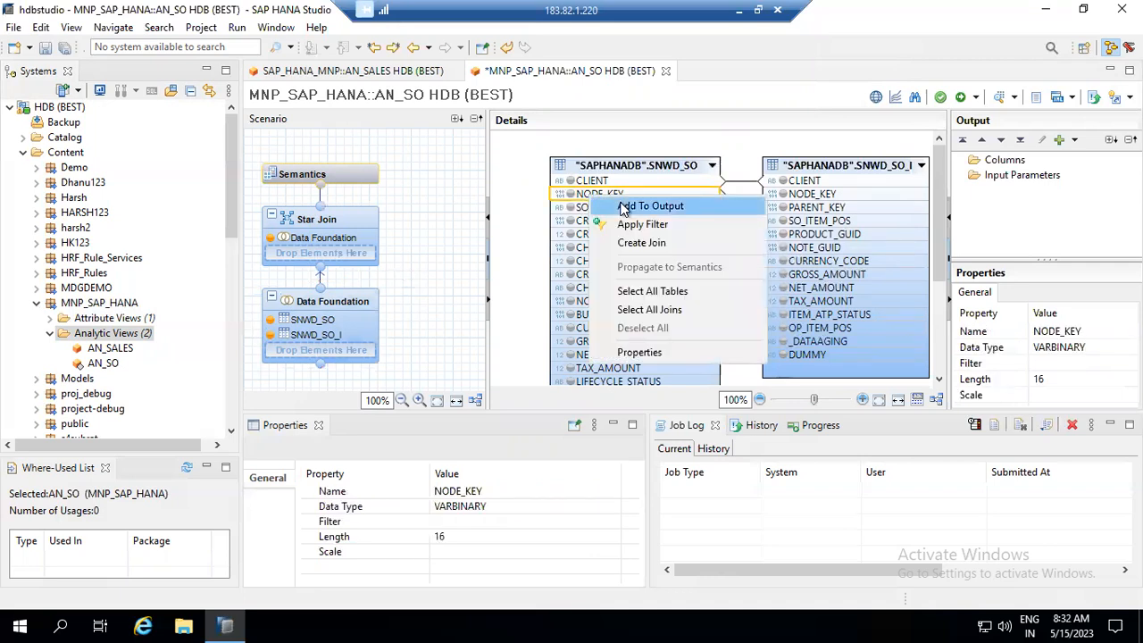
click(623, 207)
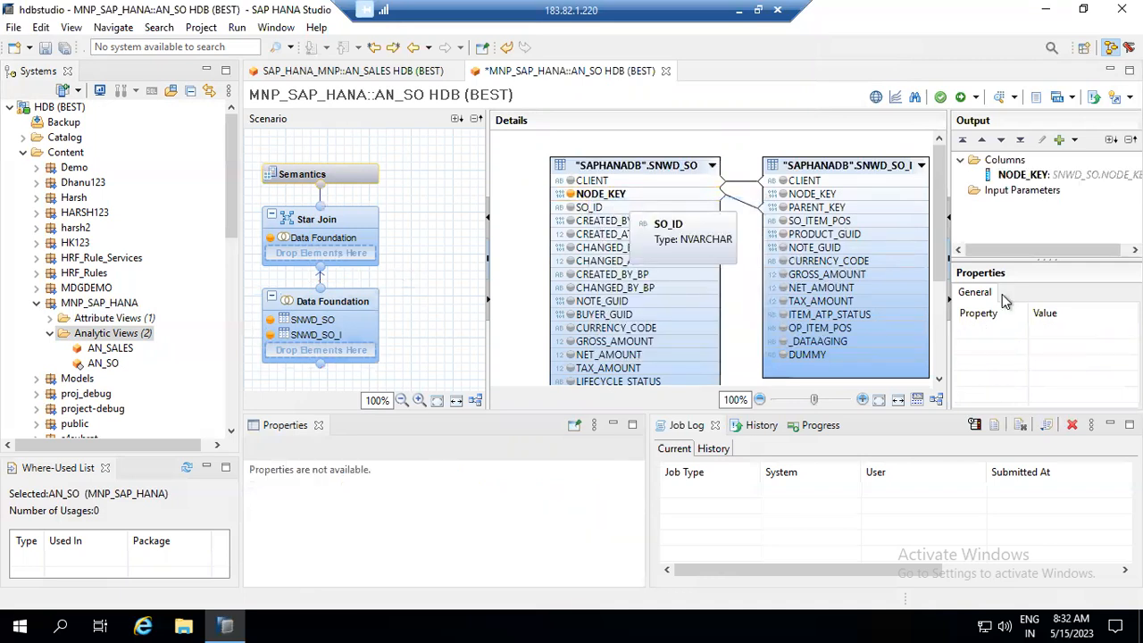
click(587, 207)
right_click(590, 208)
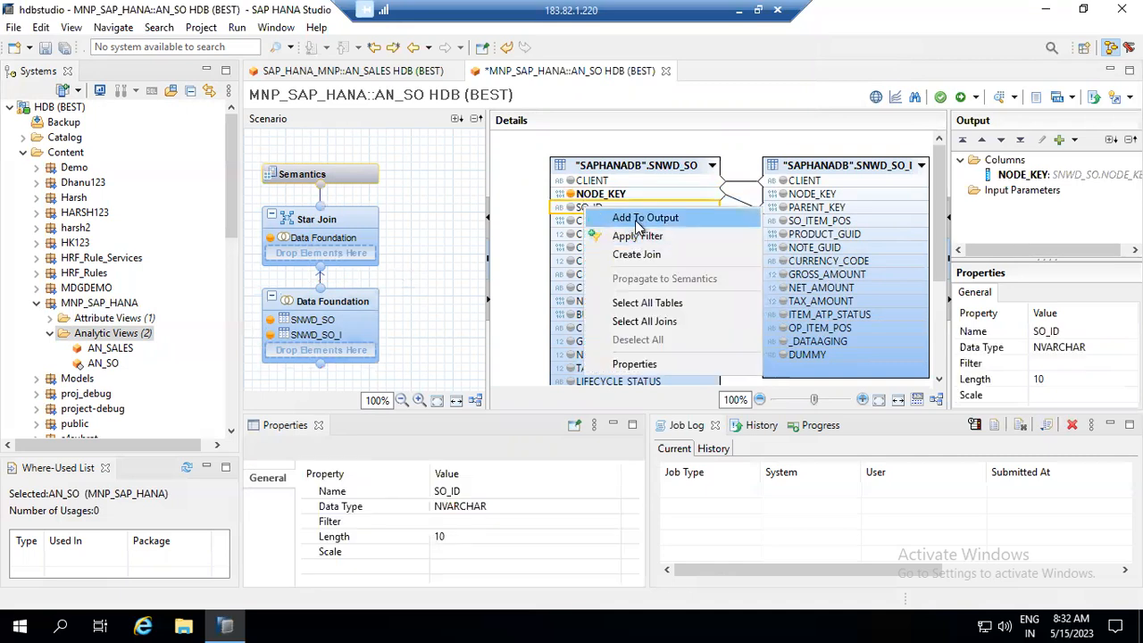
click(643, 219)
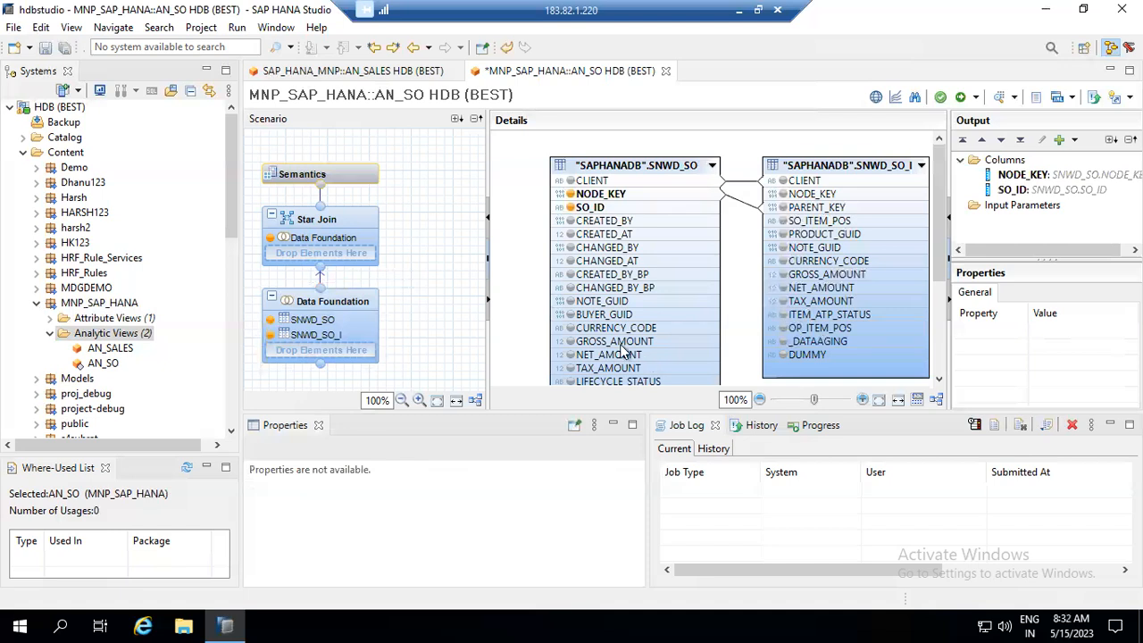
drag(942, 230, 945, 270)
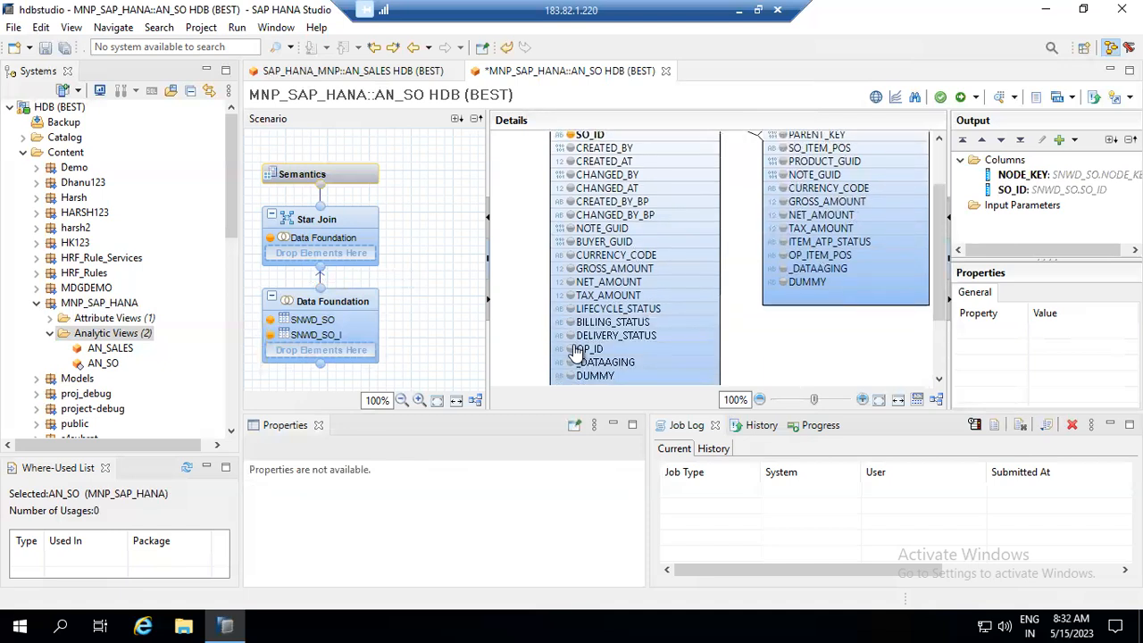
click(637, 345)
right_click(637, 345)
click(670, 350)
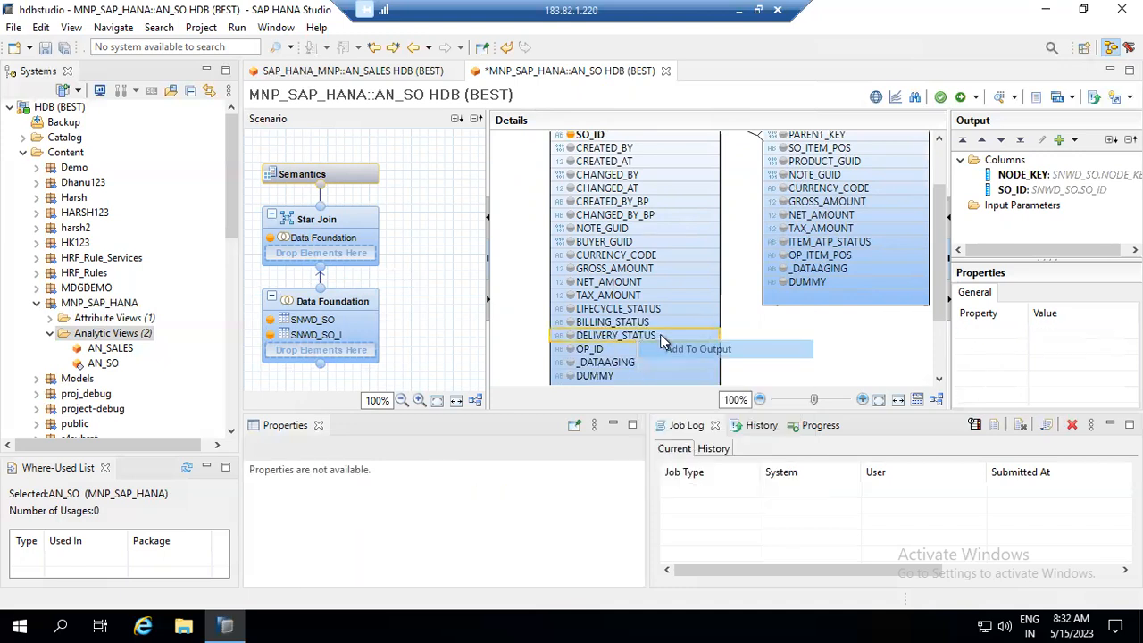
- Add SO_ITEM_POS and PRODUCT_GUID from SNWD_SO_I to the output
scroll(944, 203, up, 2)
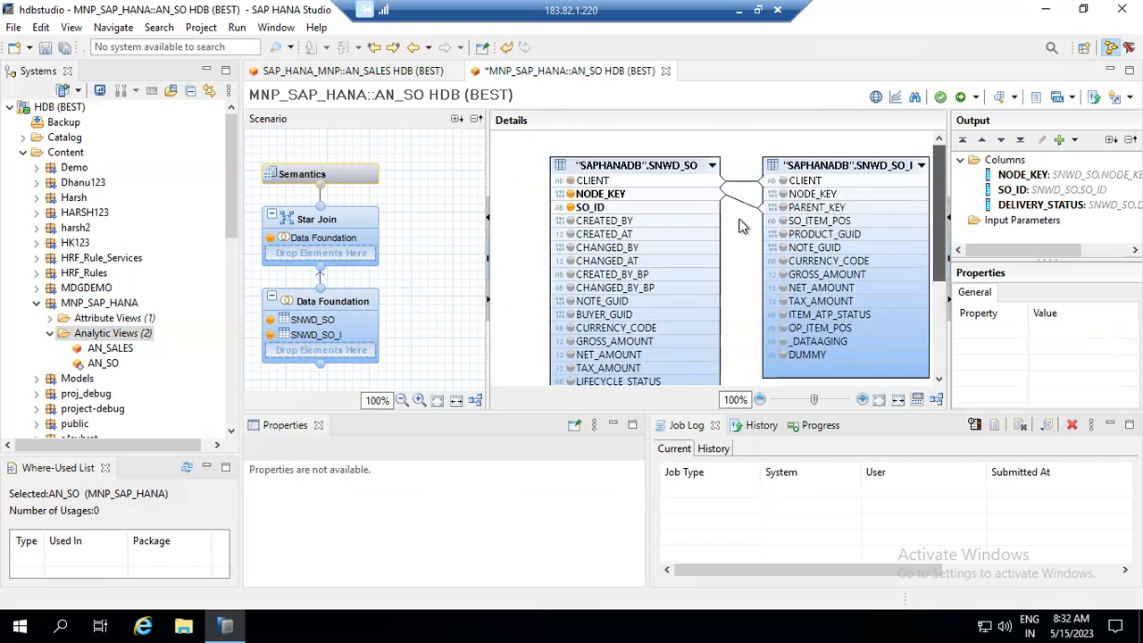
click(823, 224)
right_click(822, 227)
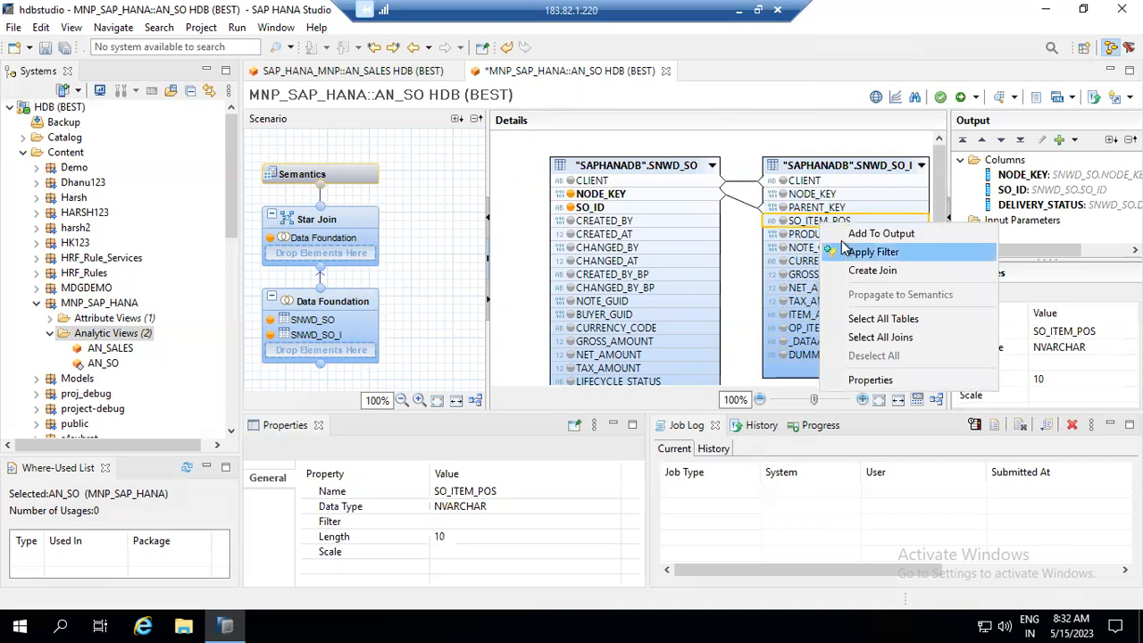
click(844, 233)
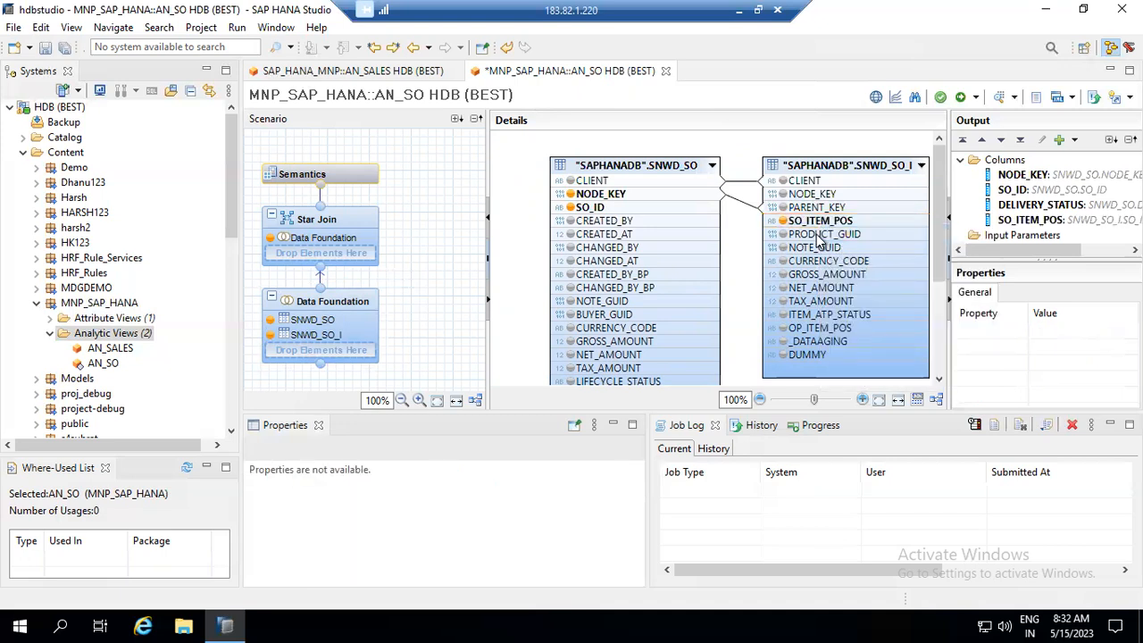
click(818, 234)
right_click(818, 237)
click(847, 247)
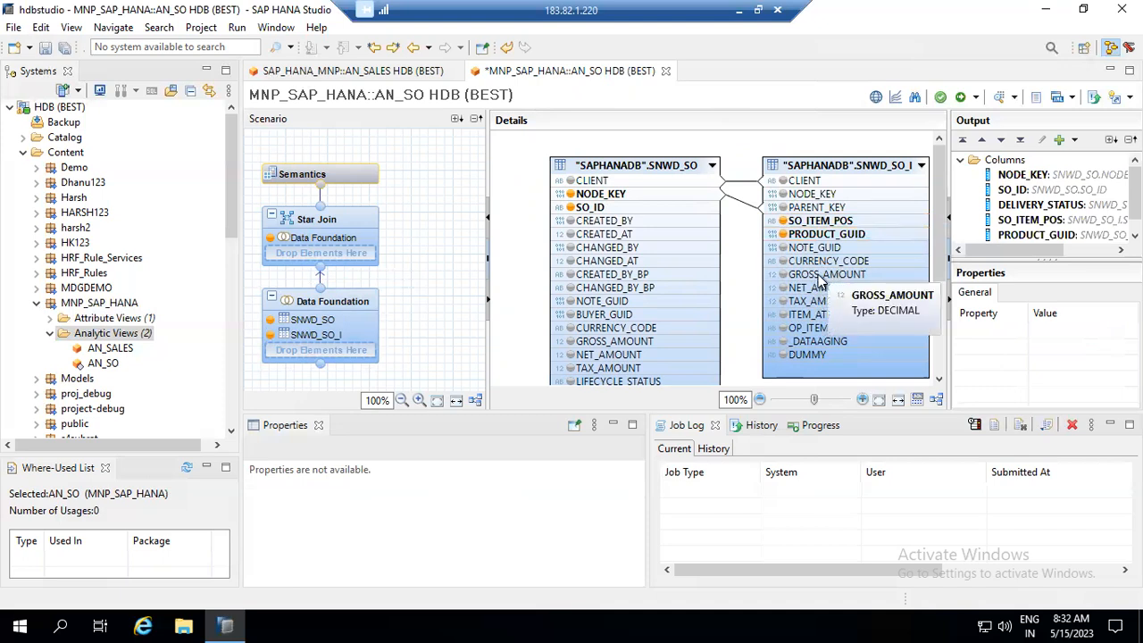
- Add GROSS_AMOUNT, NET_AMOUNT and CURRENCY_CODE from SNWD_SO_I to the output
click(820, 276)
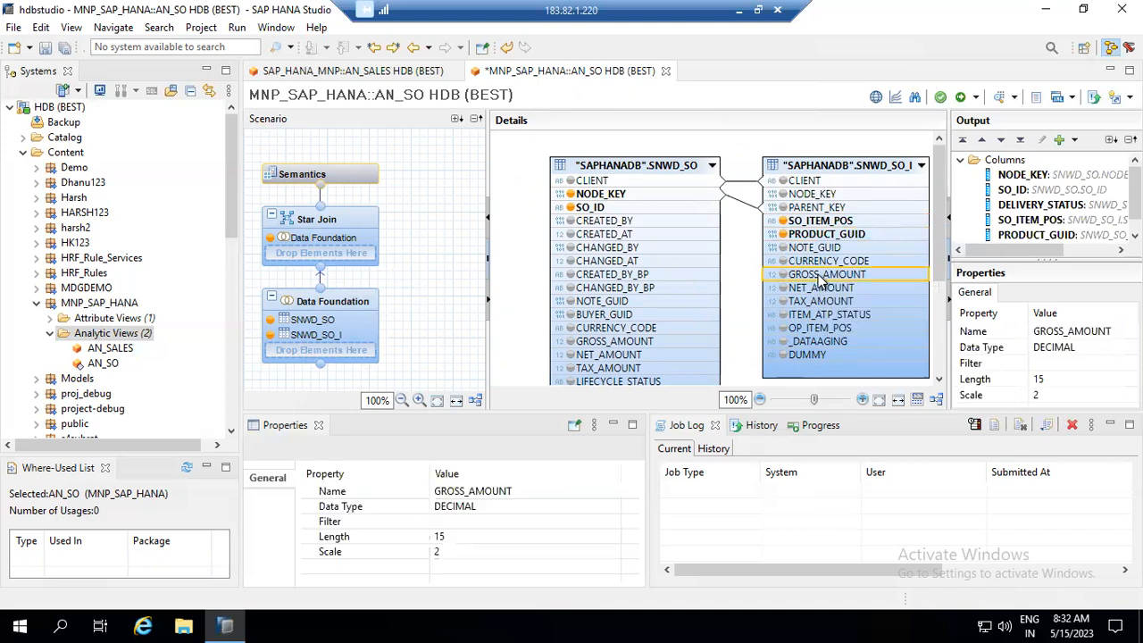
right_click(820, 276)
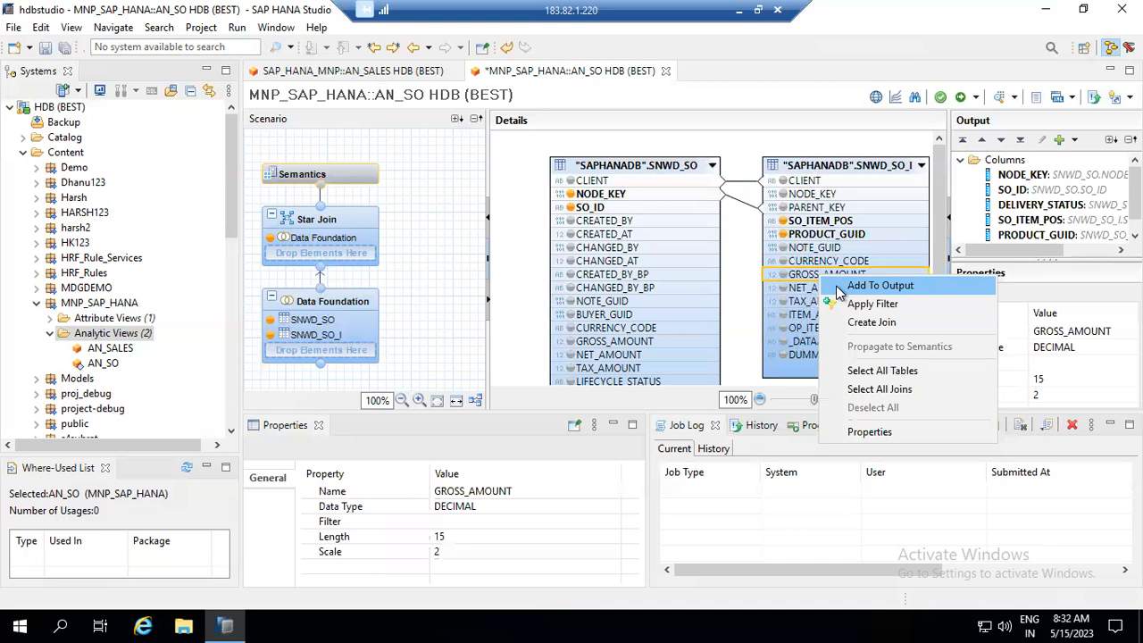
click(822, 286)
click(815, 288)
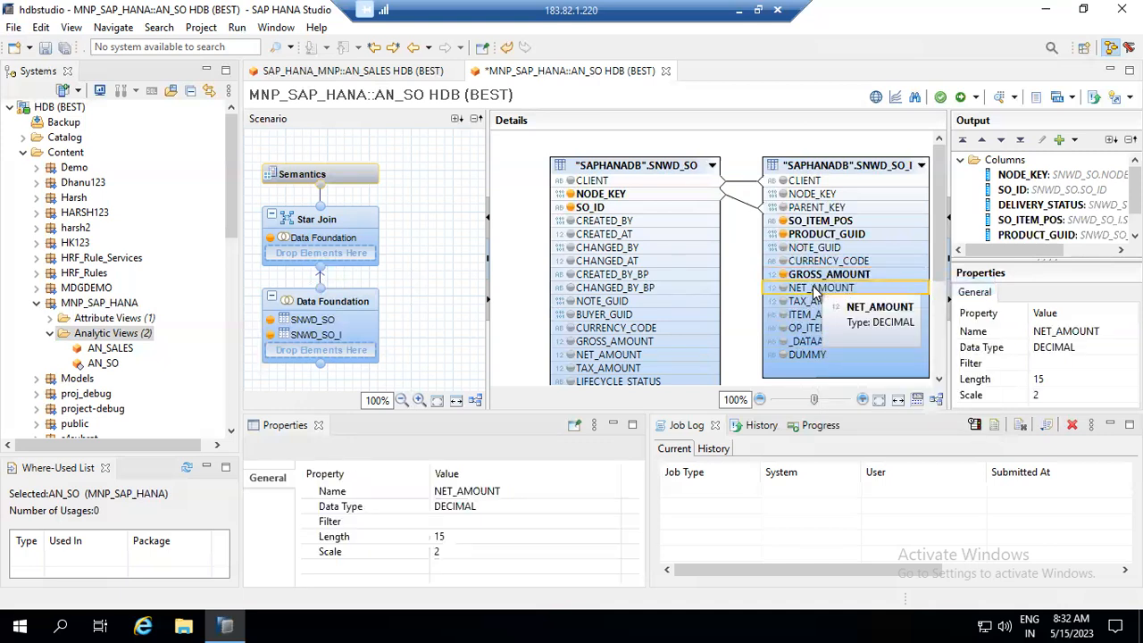
right_click(815, 292)
click(870, 296)
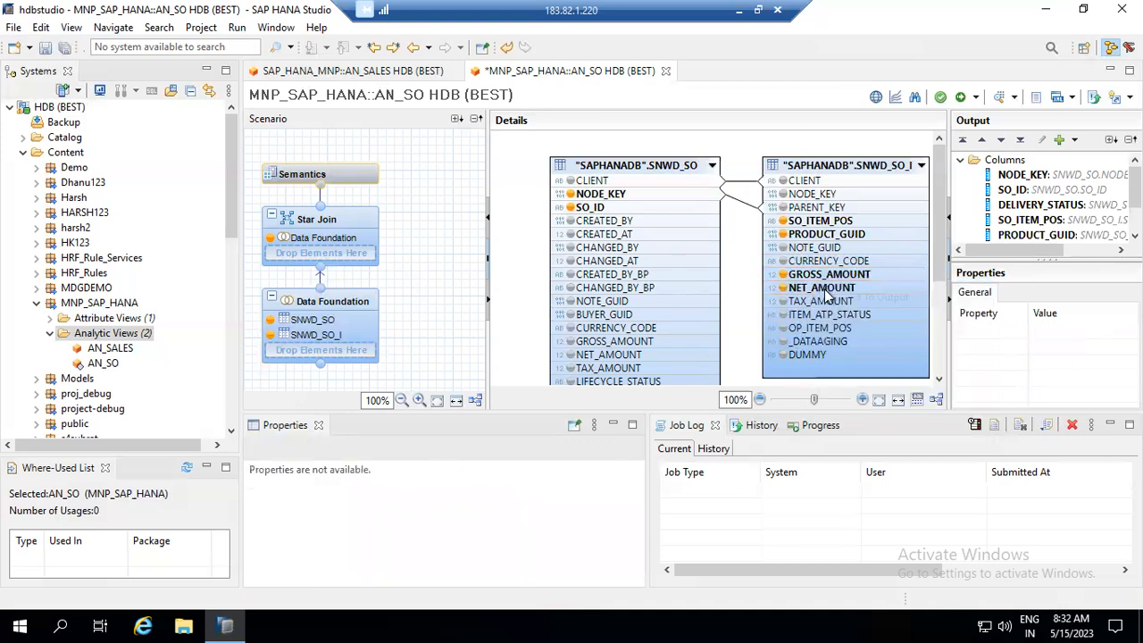
right_click(816, 264)
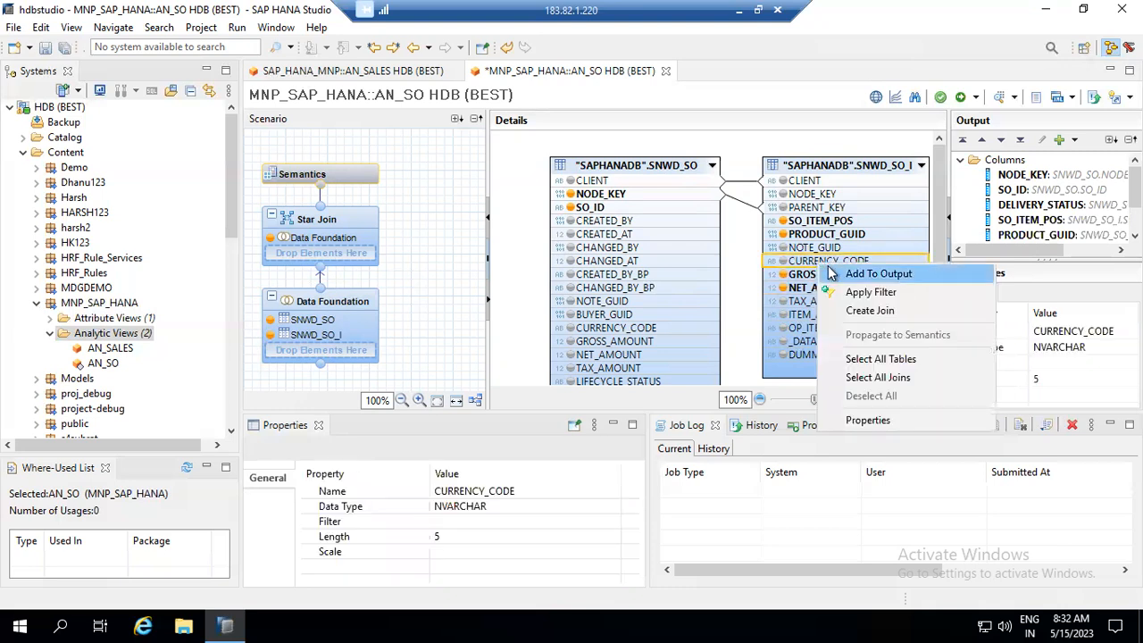
click(830, 273)
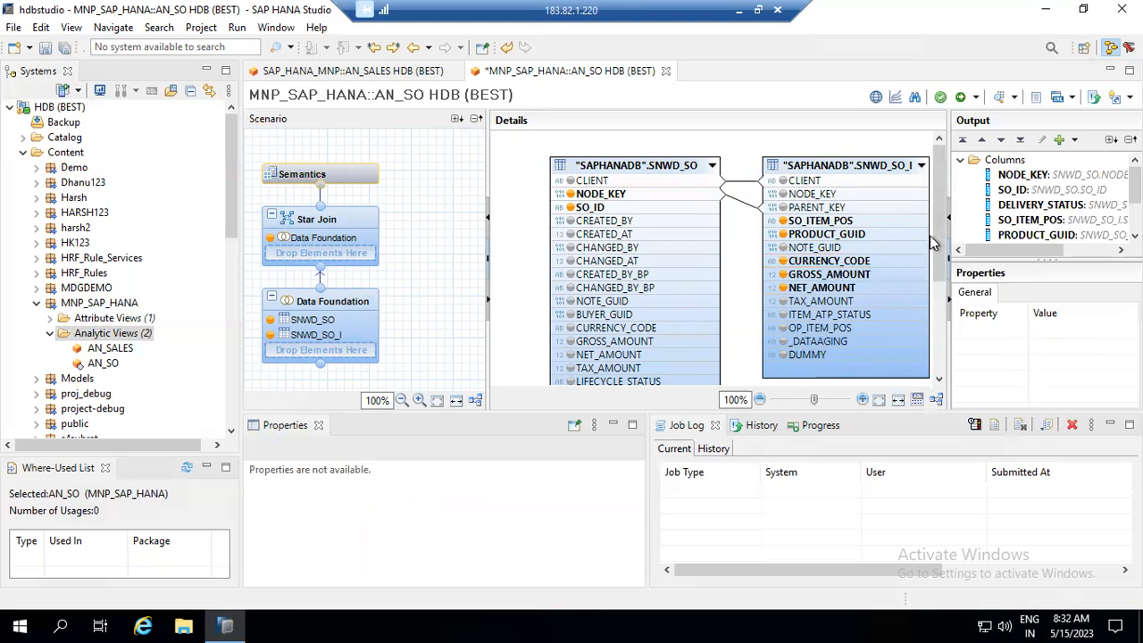
click(353, 230)
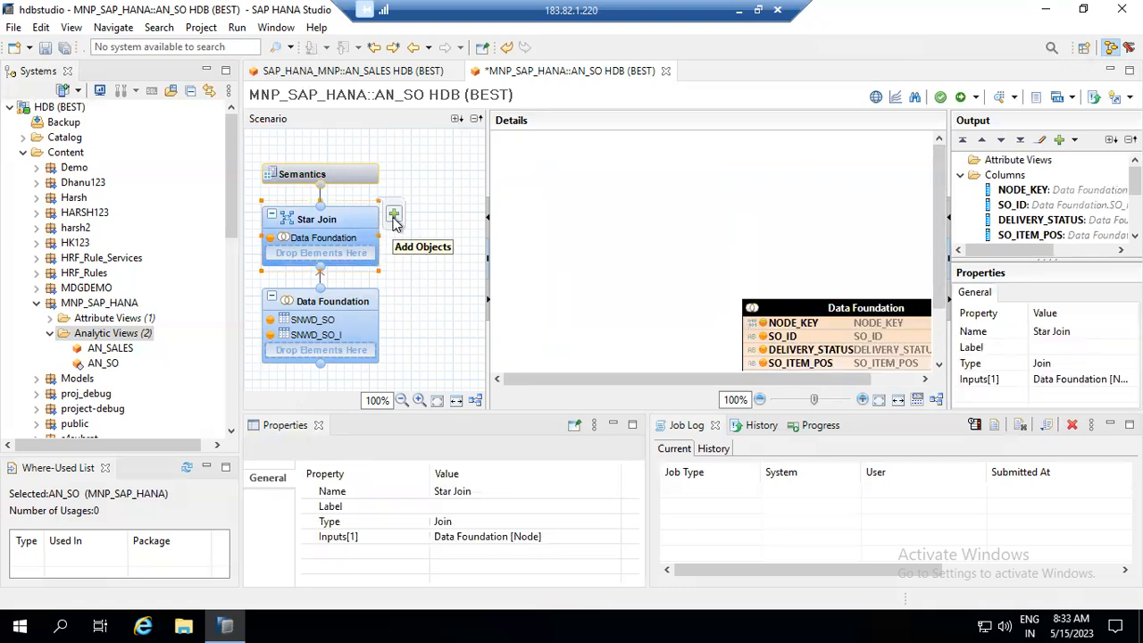
- Add the AT_PROD attribute view from MNP_SAP_HANA to AN_SO's star join
click(394, 218)
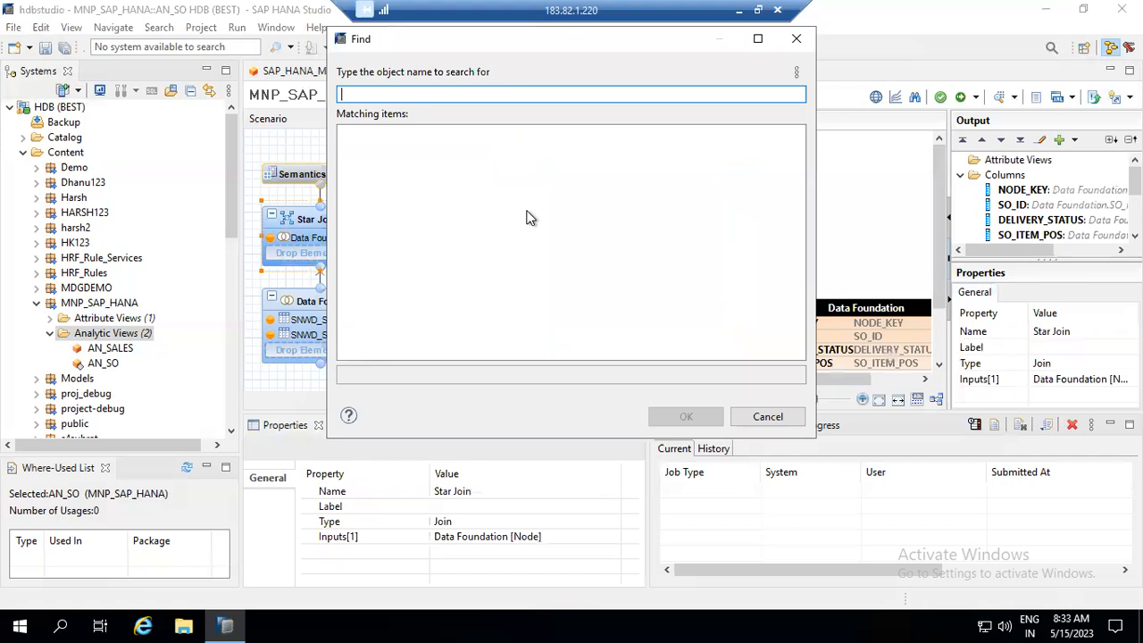
text(AT_)
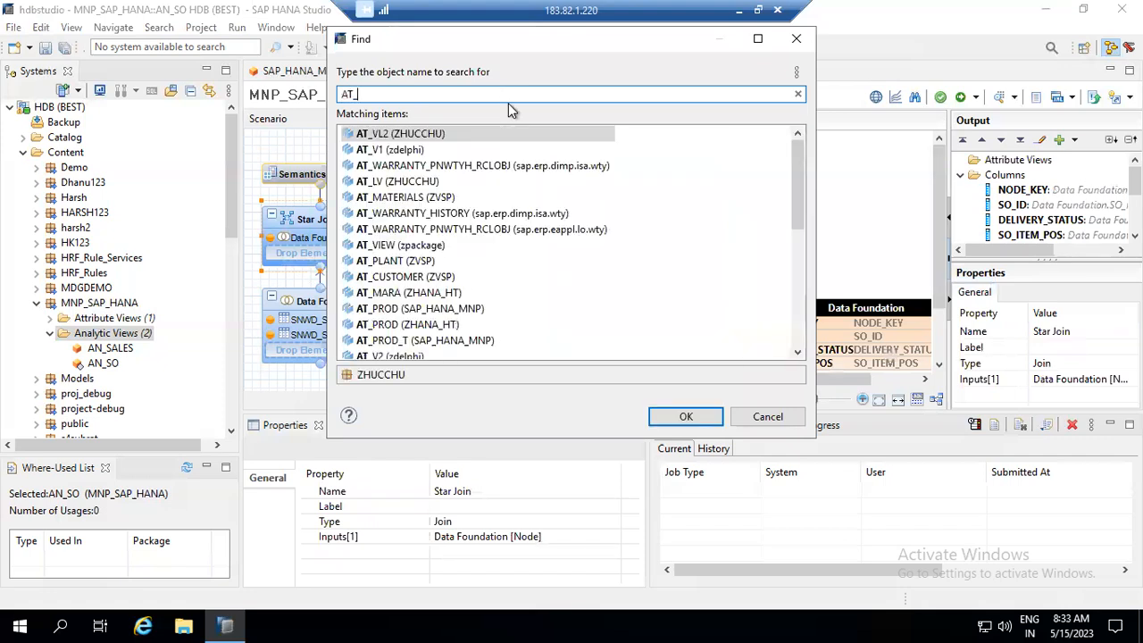
text(PROD)
click(408, 132)
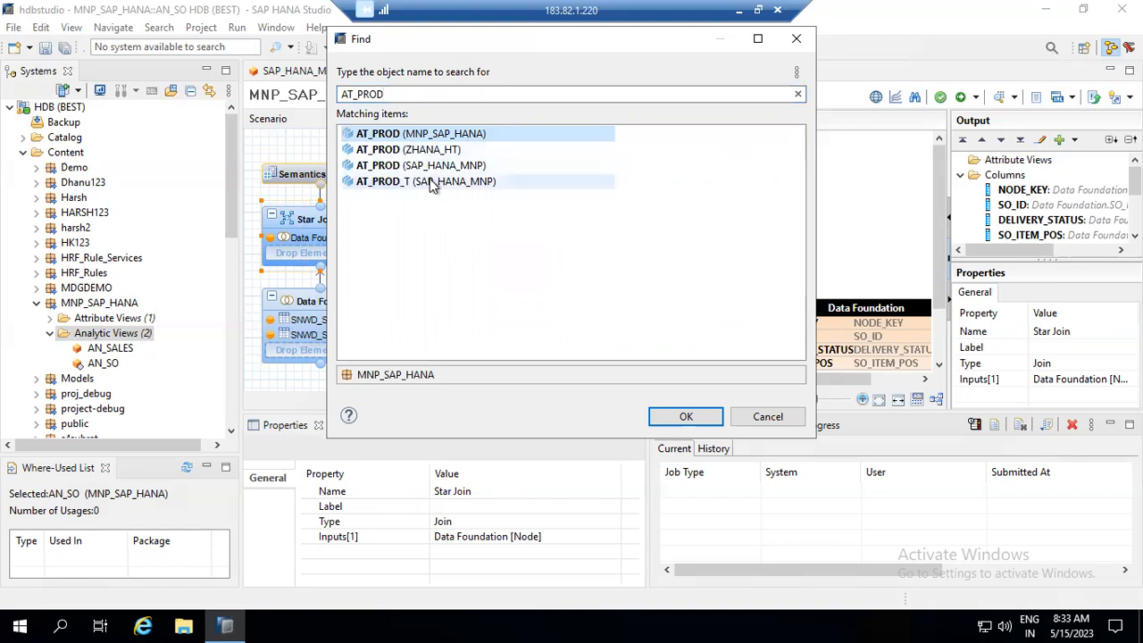
double_click(403, 133)
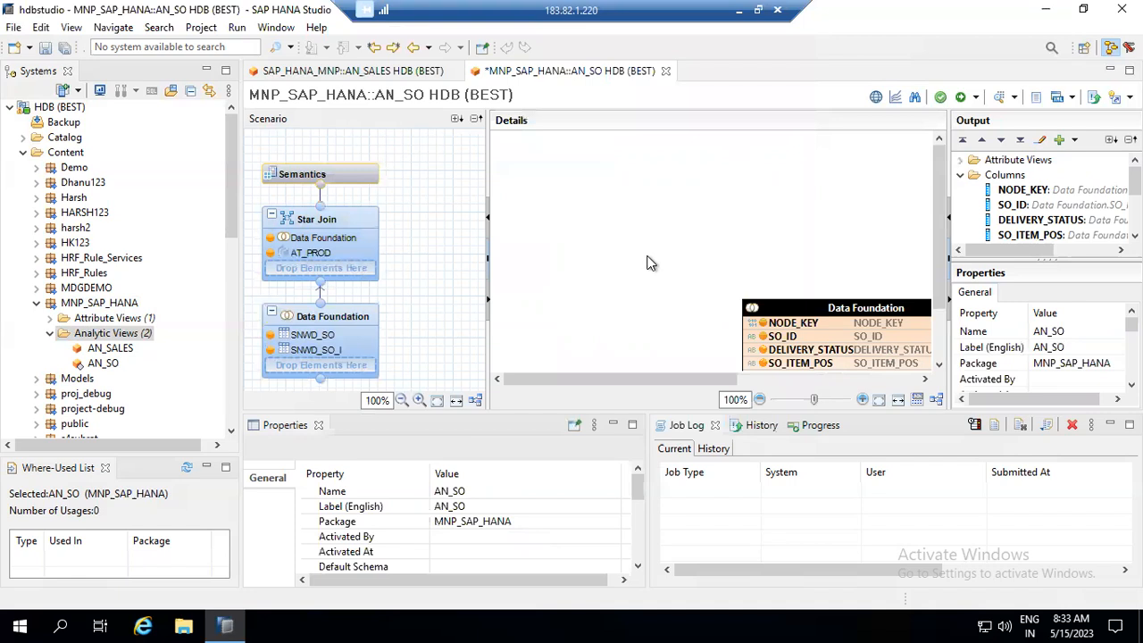
- Arrange the Data Foundation and AT_PROD boxes side by side in the star join
mouse_move(696, 381)
mouse_down()
mouse_move(783, 385)
mouse_move(702, 388)
mouse_up()
drag(861, 307, 558, 138)
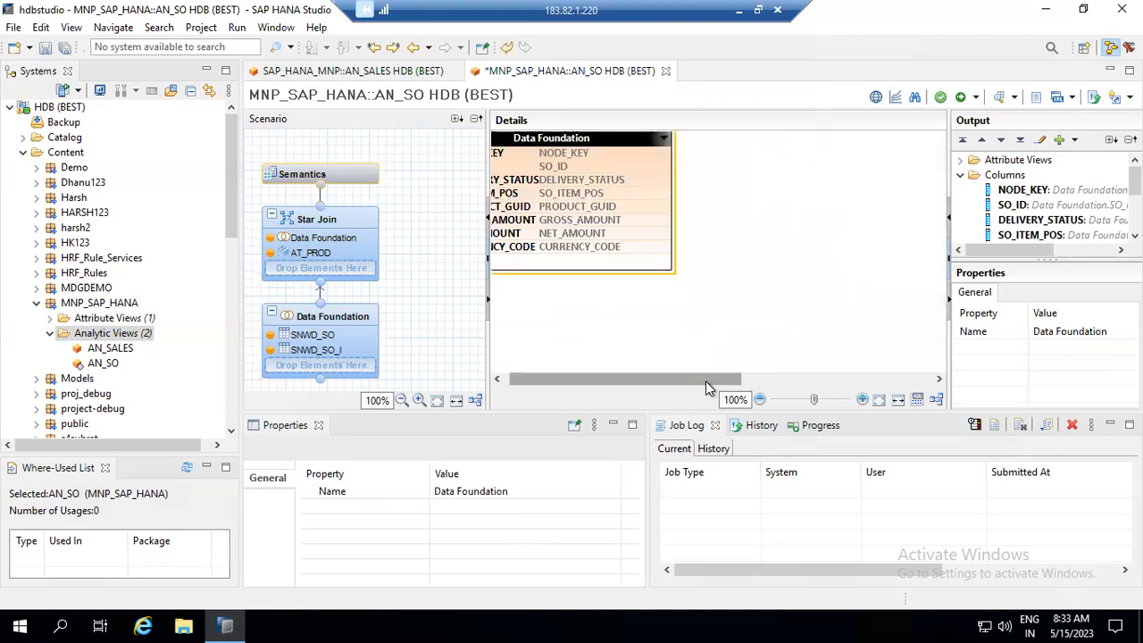
click(754, 380)
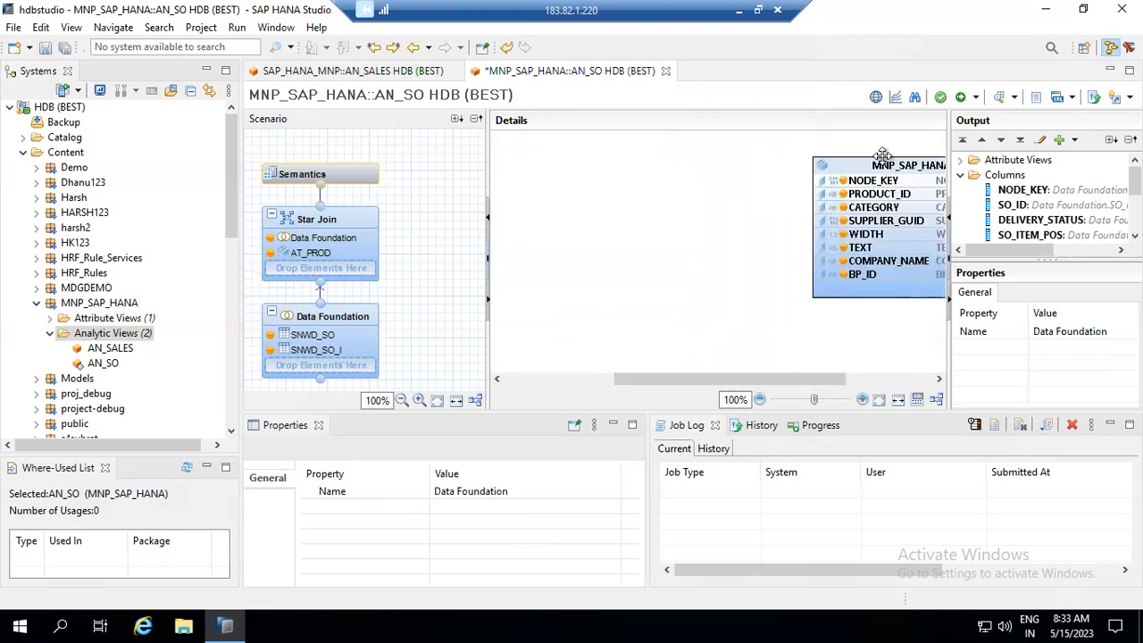
drag(694, 174, 596, 168)
click(532, 378)
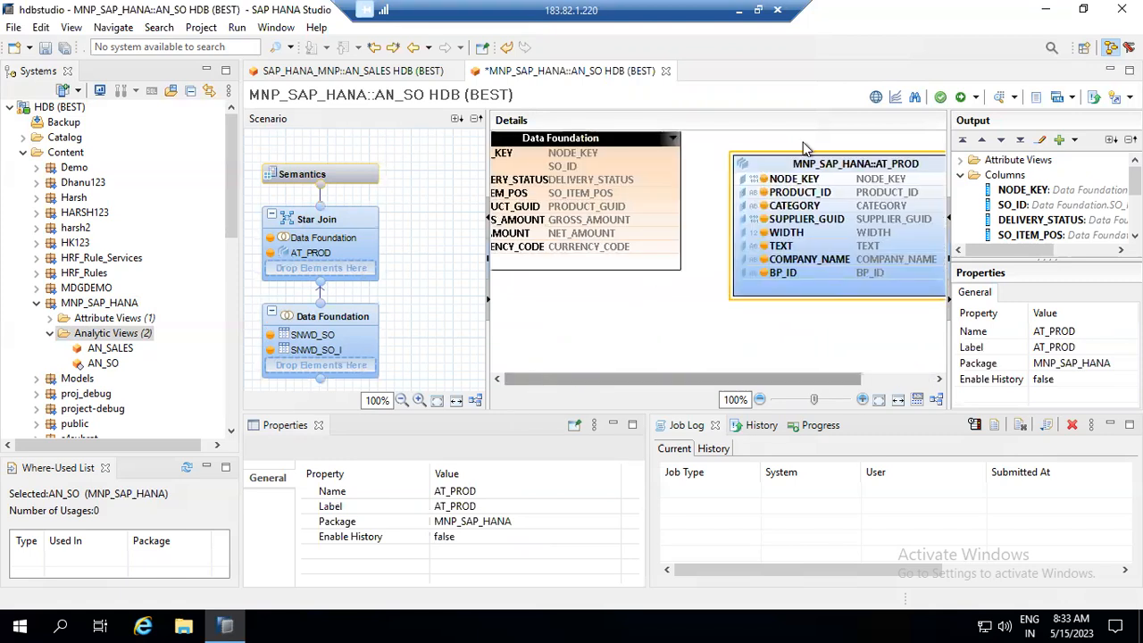
drag(604, 138, 612, 165)
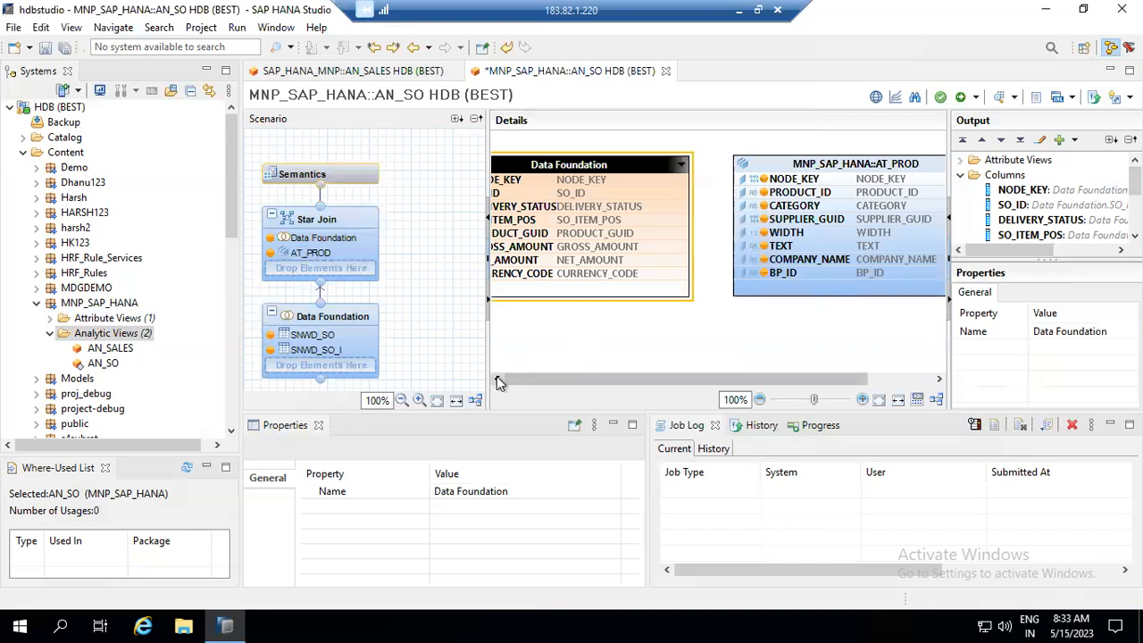
drag(590, 169, 621, 168)
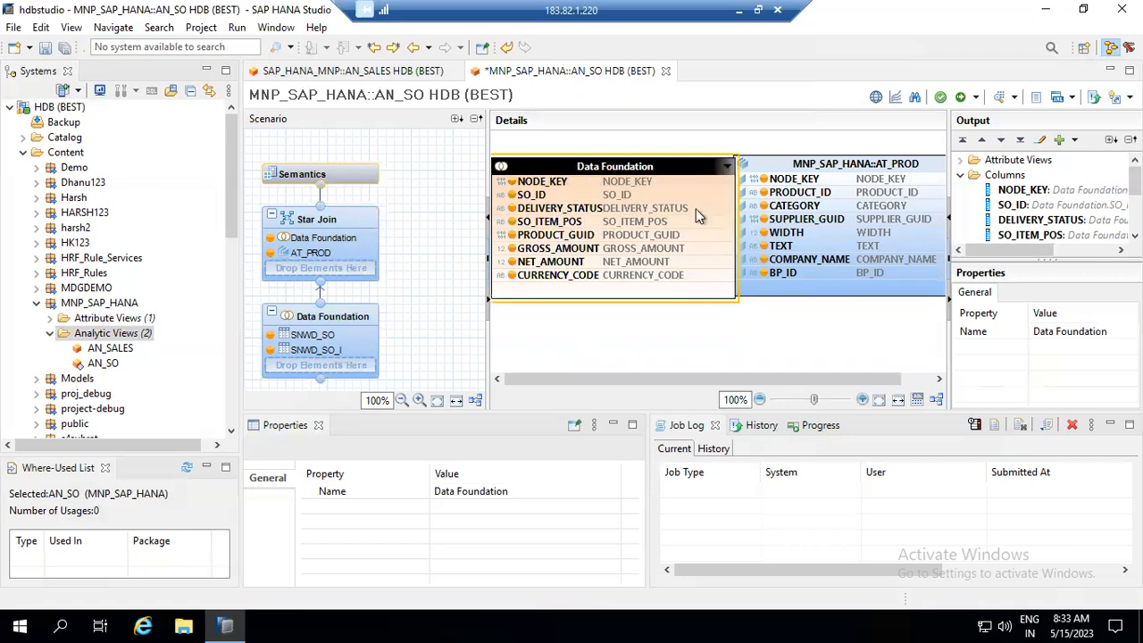
drag(765, 166, 819, 165)
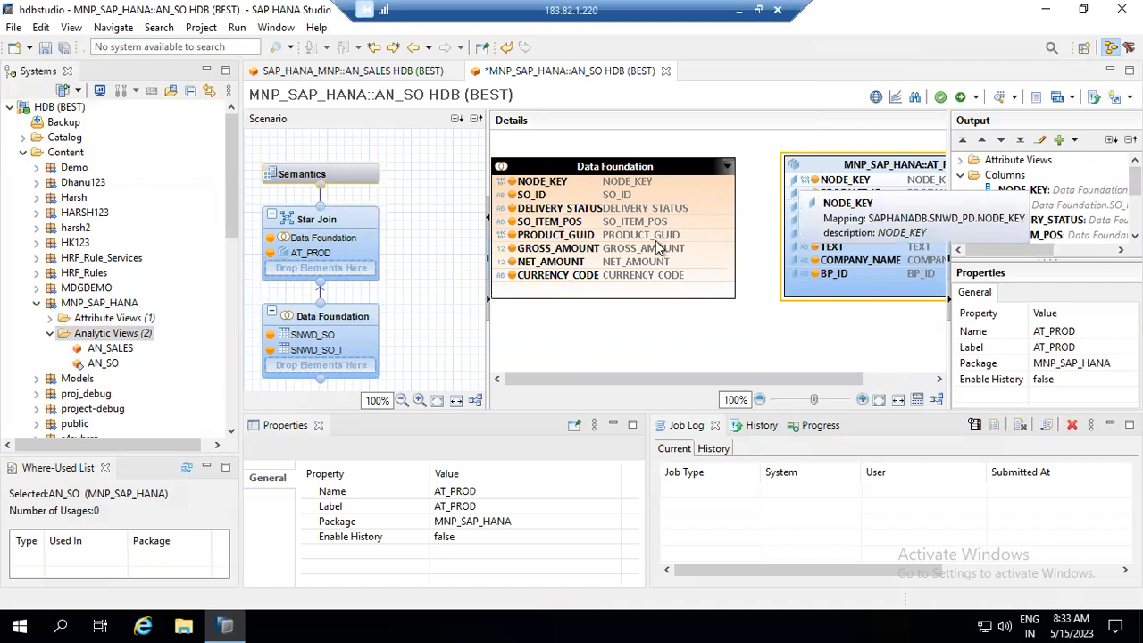
- Join the Data Foundation's PRODUCT_GUID to AT_PROD's NODE_KEY
click(710, 235)
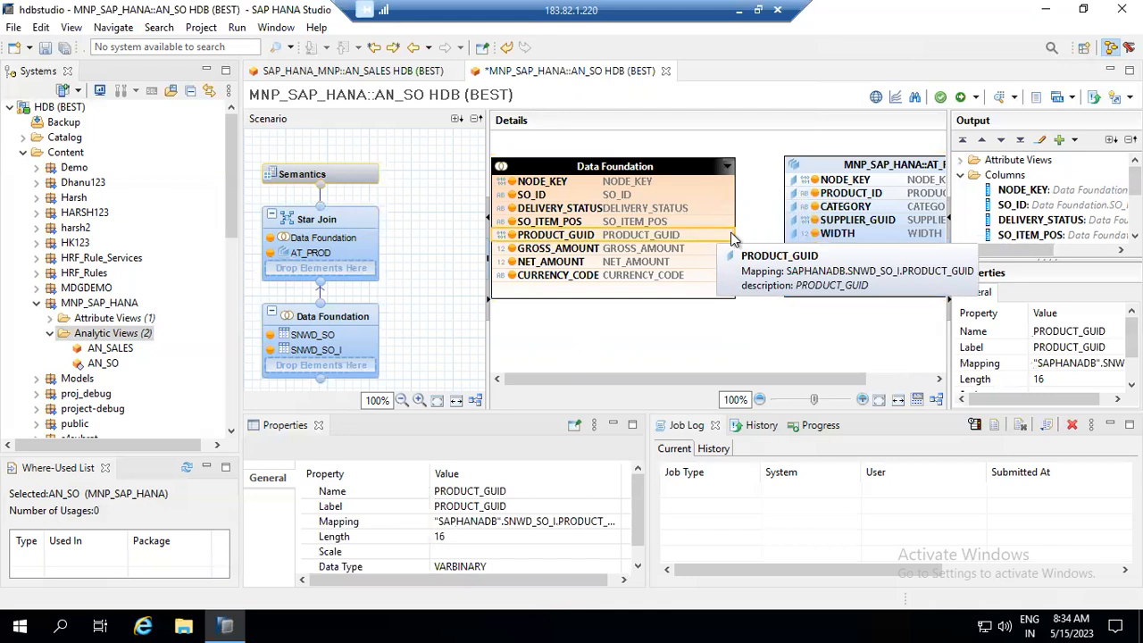
drag(734, 235, 789, 194)
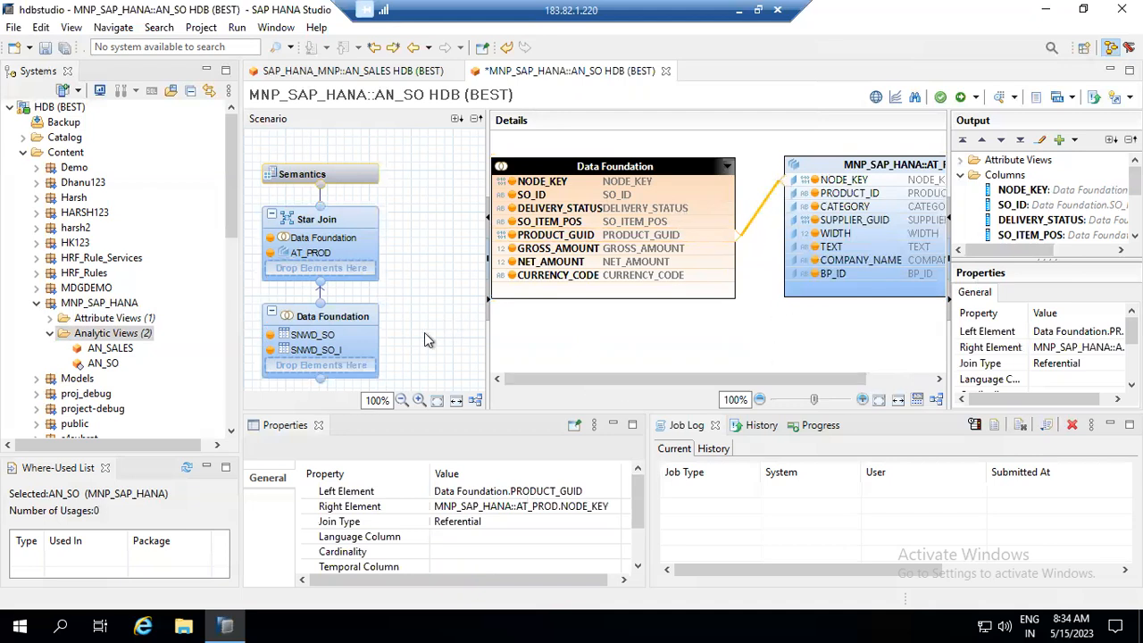
click(355, 315)
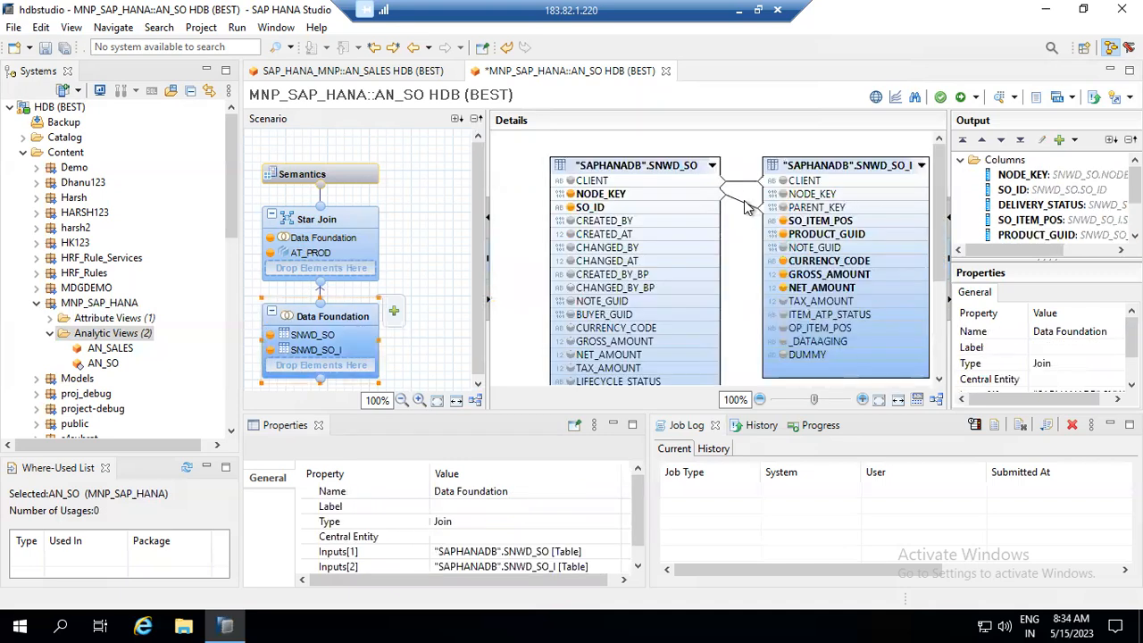
- Set the SNWD_SO NODE_KEY–SNWD_SO_I PARENT_KEY join to Inner type with 1..n cardinality
click(742, 207)
double_click(742, 207)
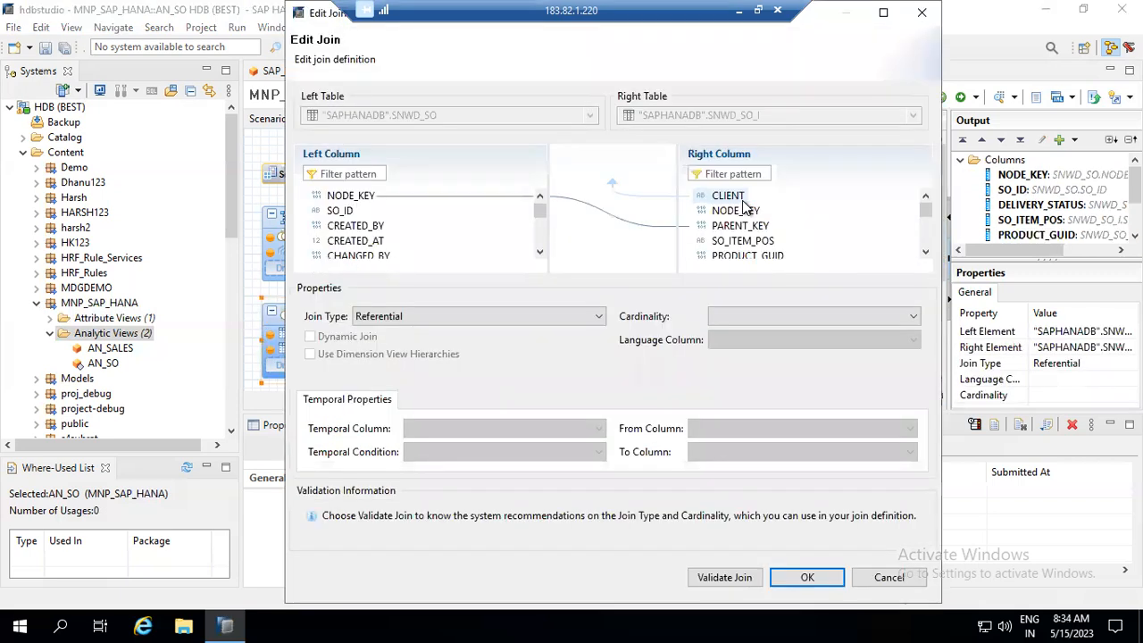
click(518, 317)
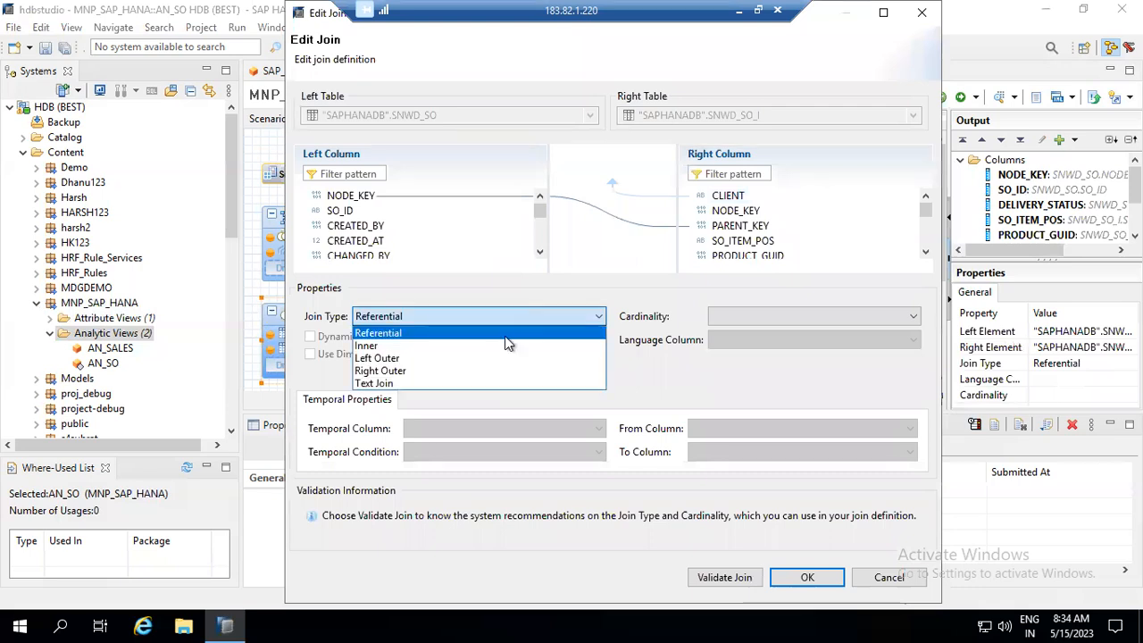
click(491, 347)
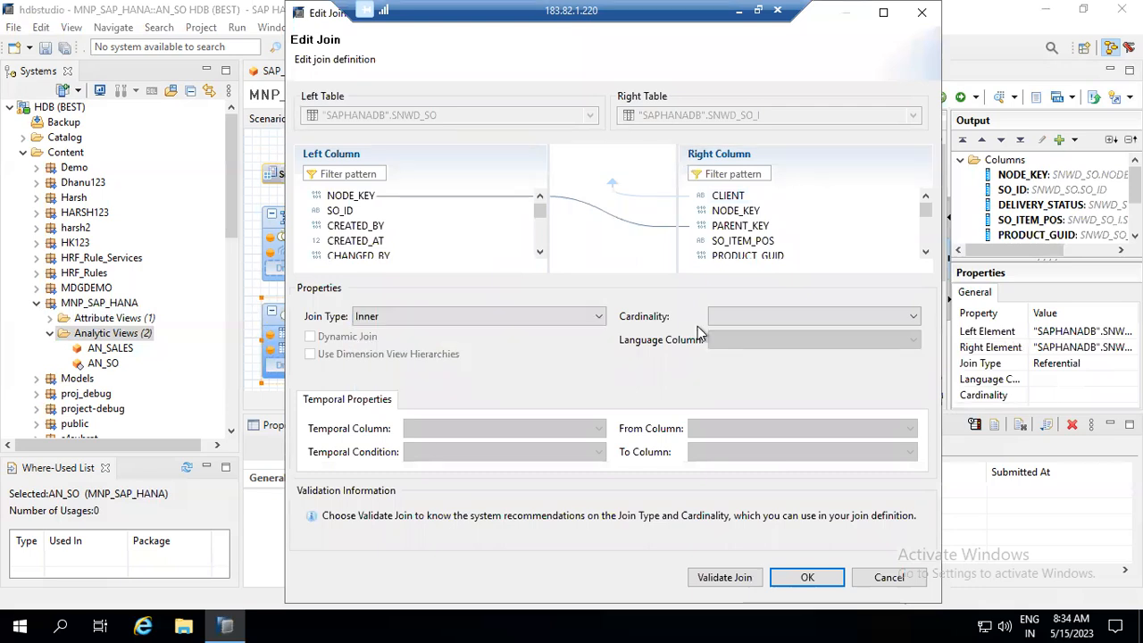
click(799, 320)
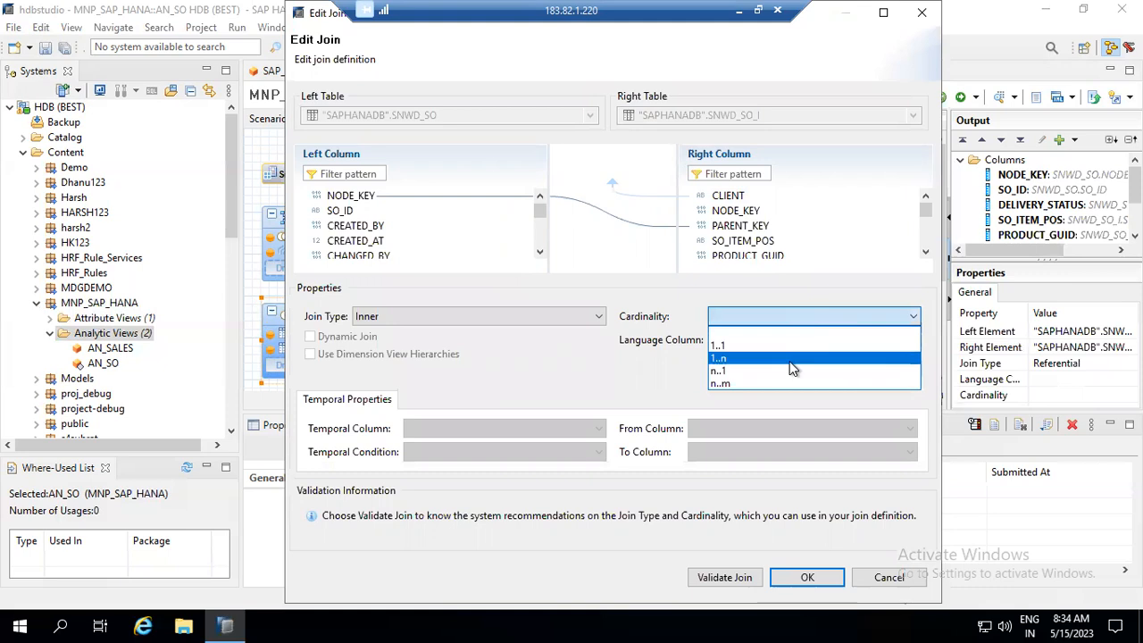
click(789, 361)
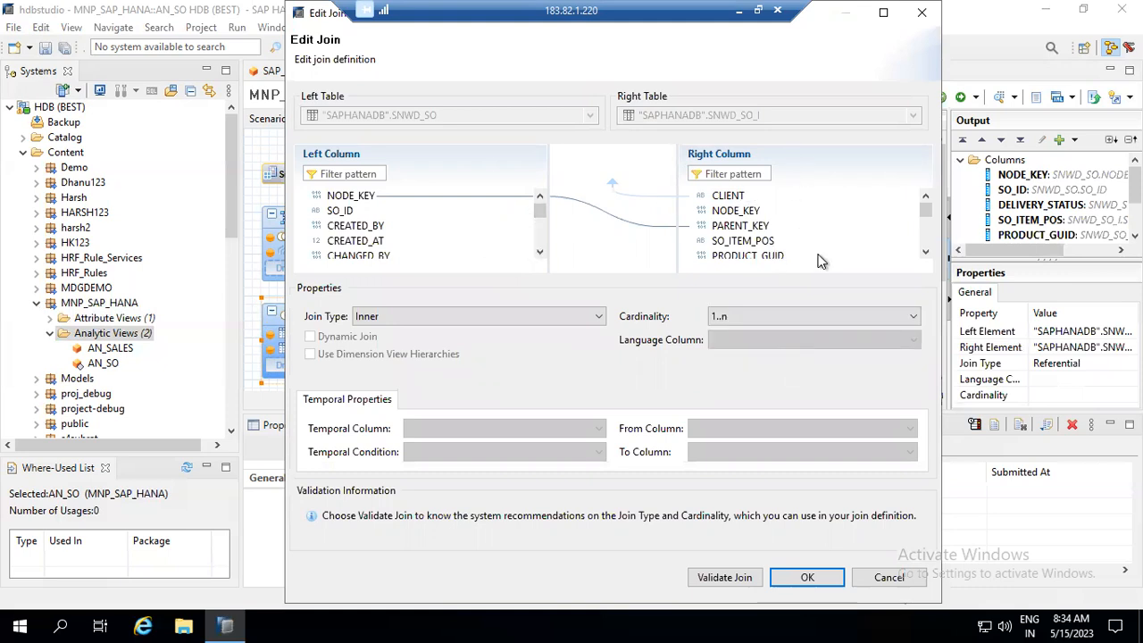
click(807, 580)
click(807, 579)
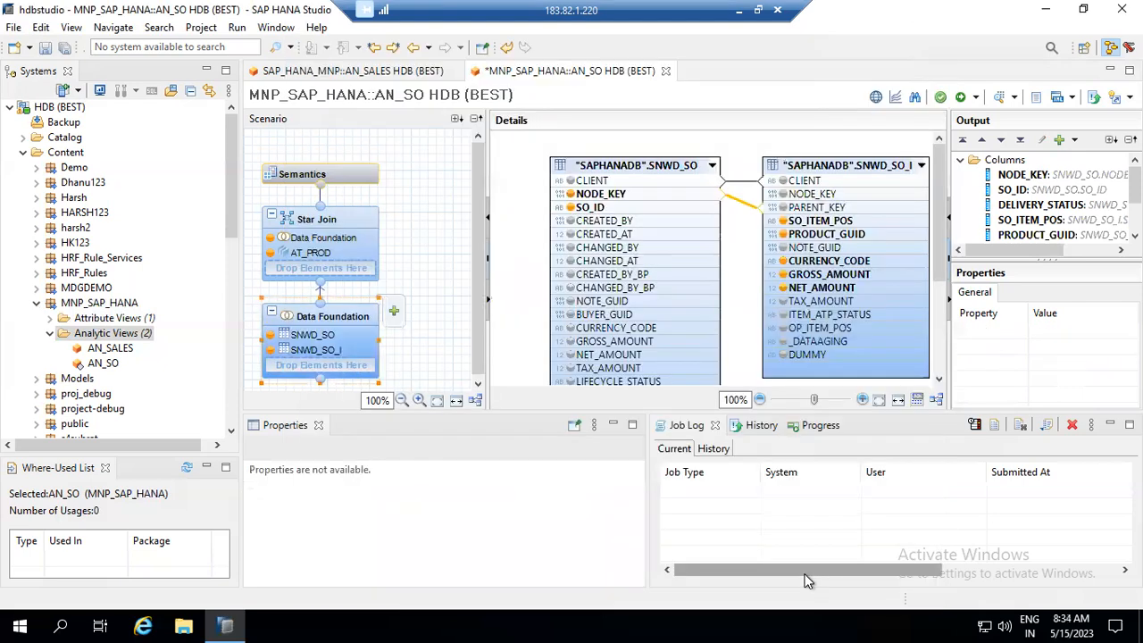
- Set the PRODUCT_GUID–AT_PROD NODE_KEY star join to Inner type with 1..1 cardinality
click(358, 243)
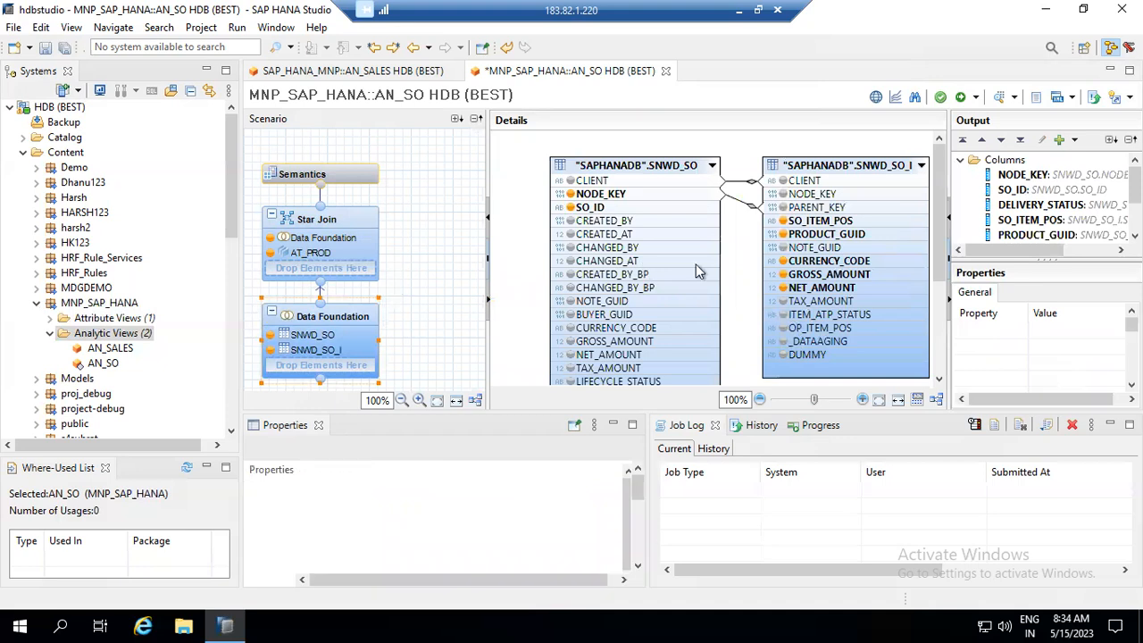
click(752, 224)
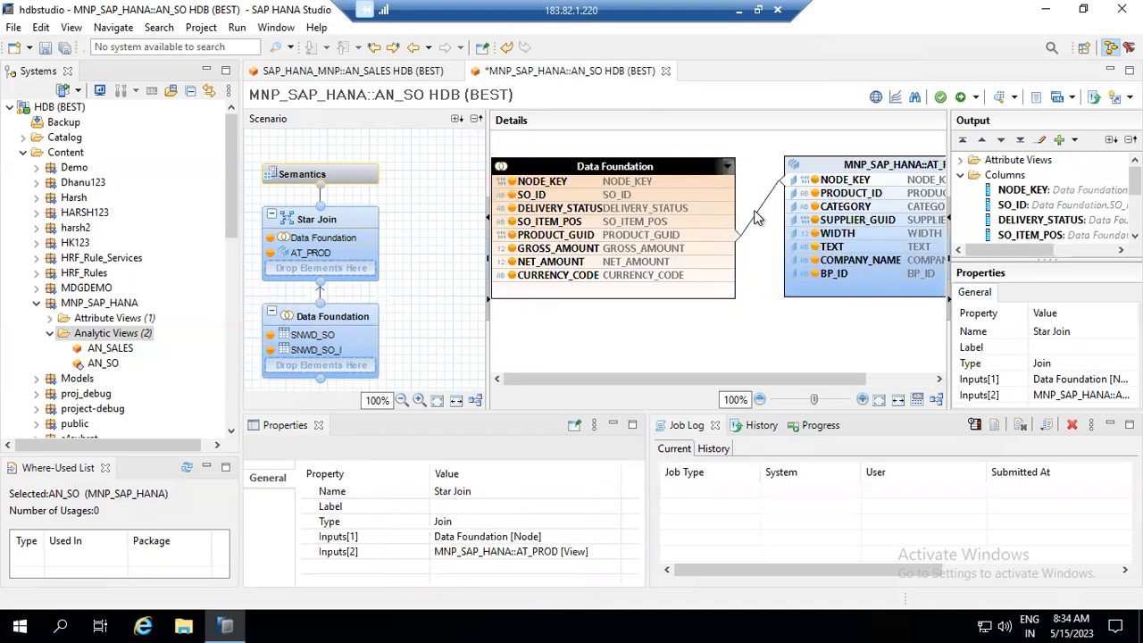
double_click(772, 200)
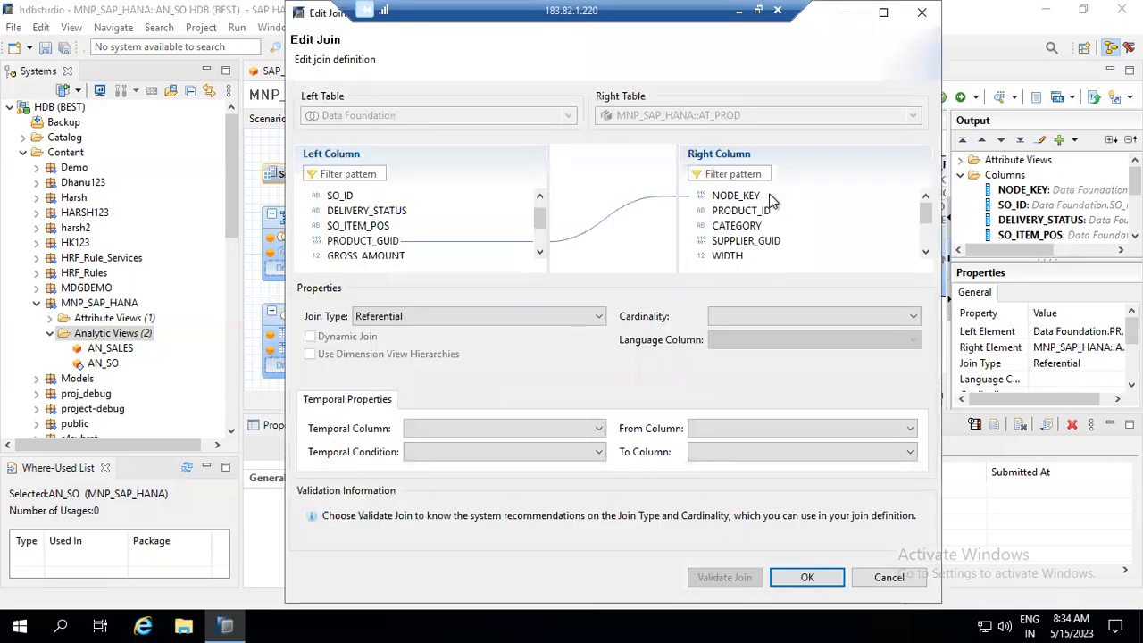
click(533, 317)
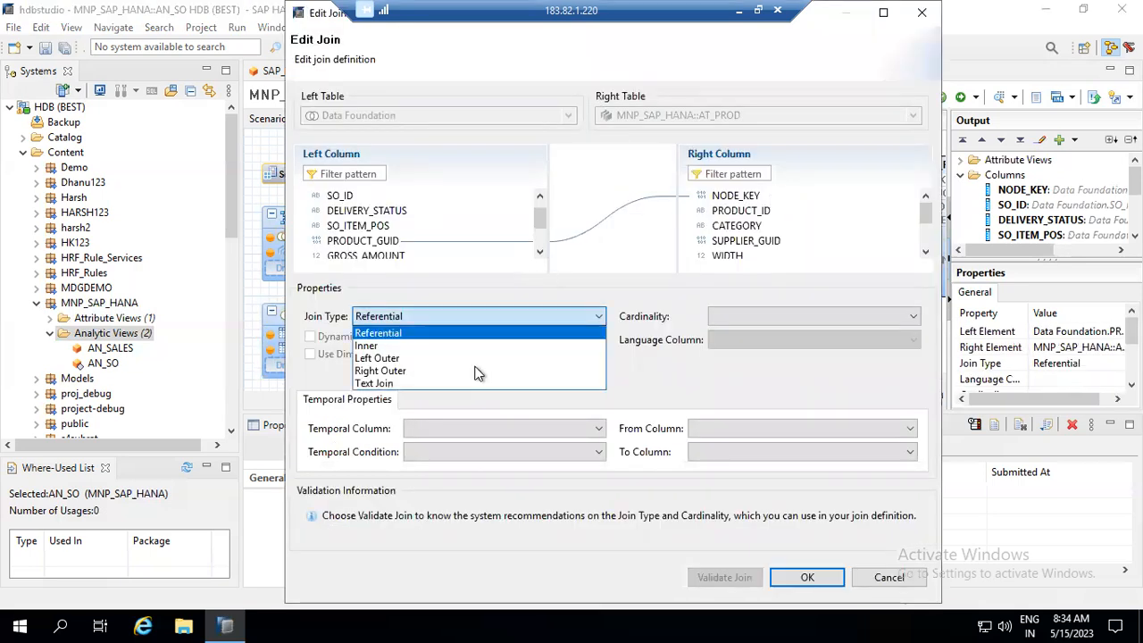
click(478, 346)
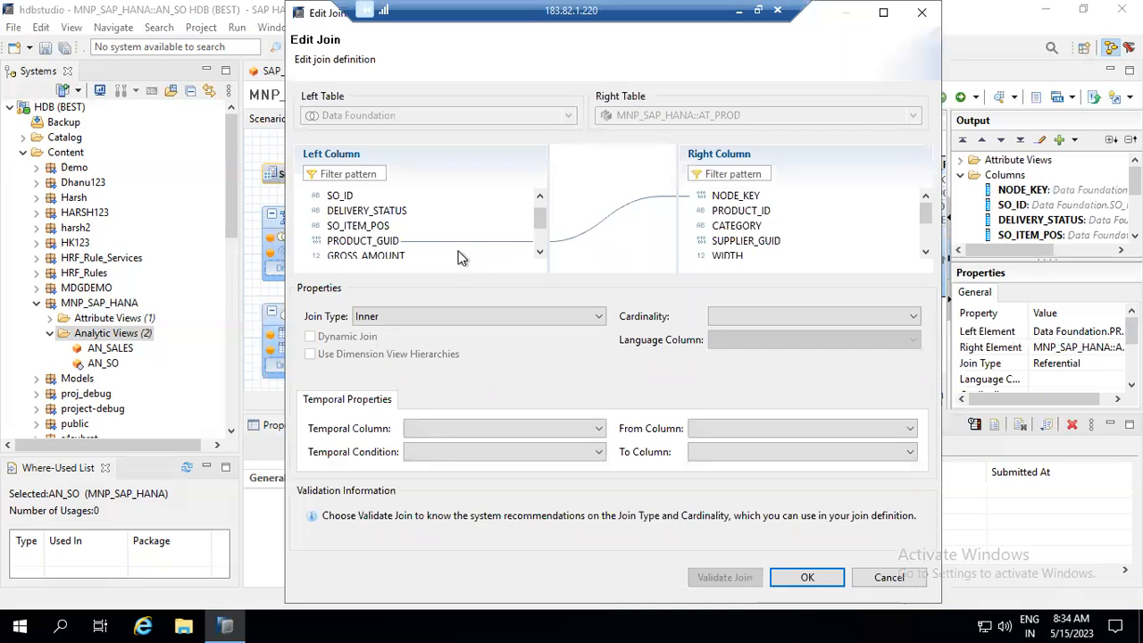
click(762, 321)
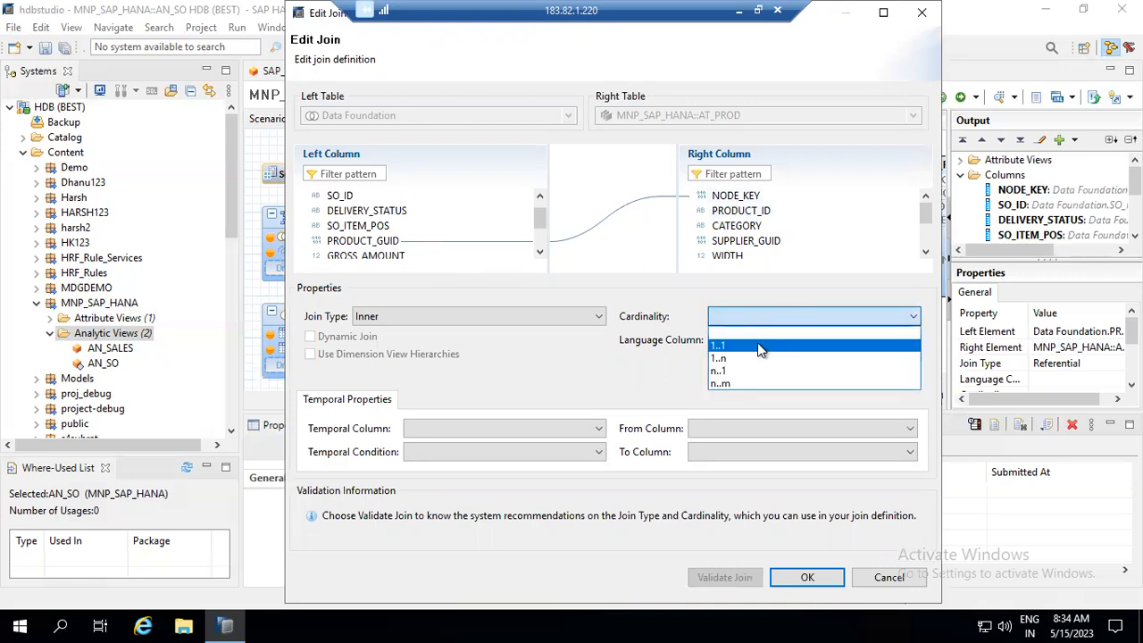
click(757, 346)
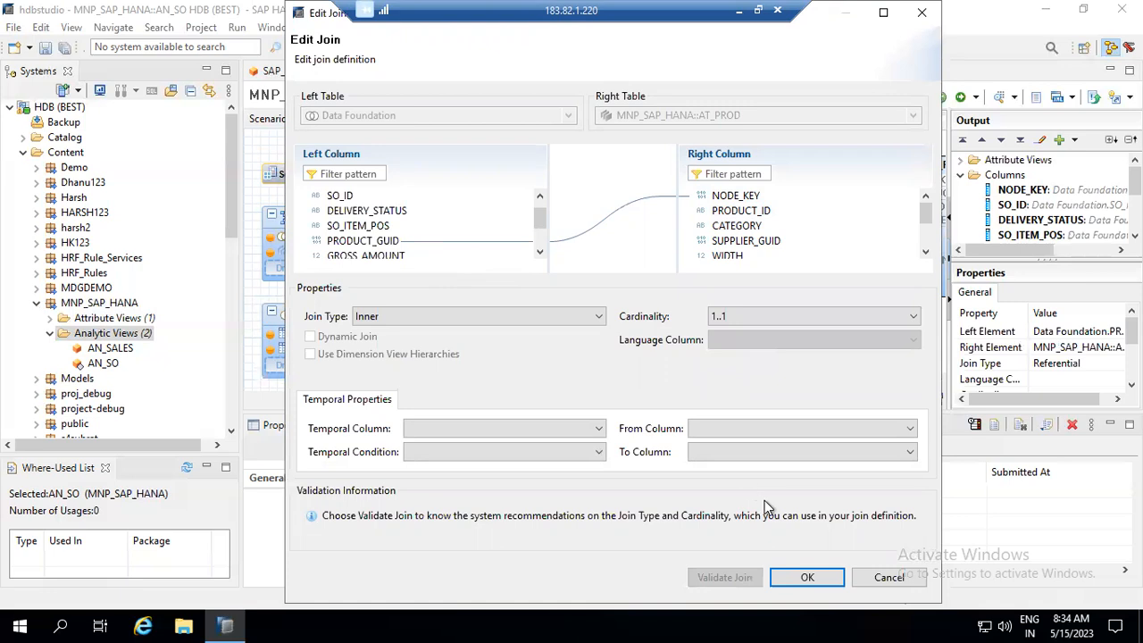
click(804, 579)
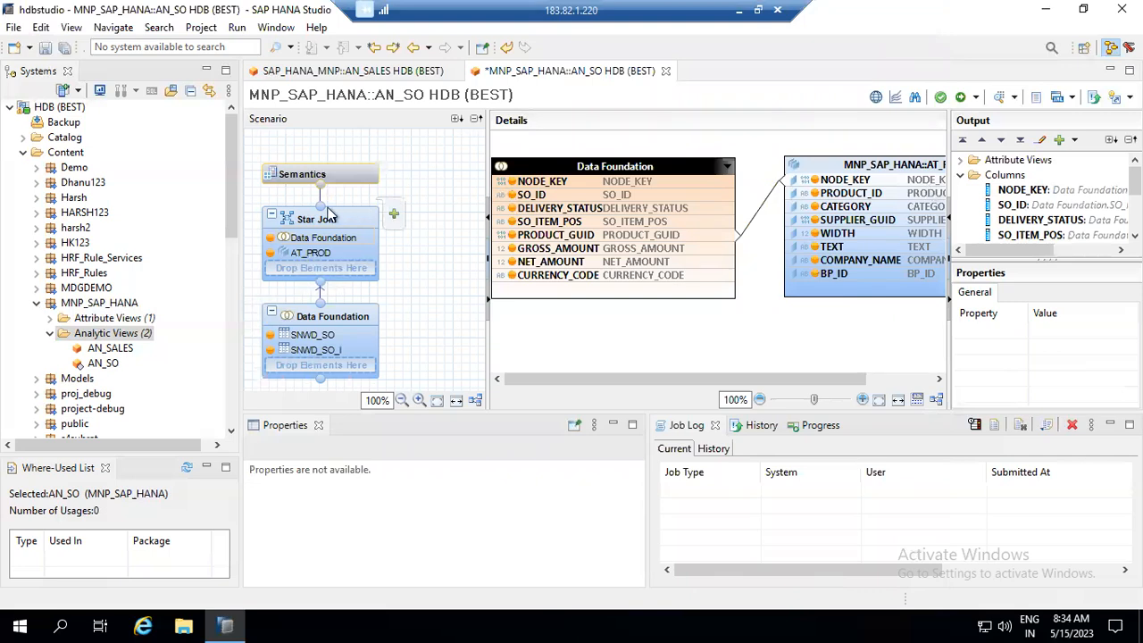
- Save and activate AN_SO, then dismiss the error that no measure could be identified
click(978, 98)
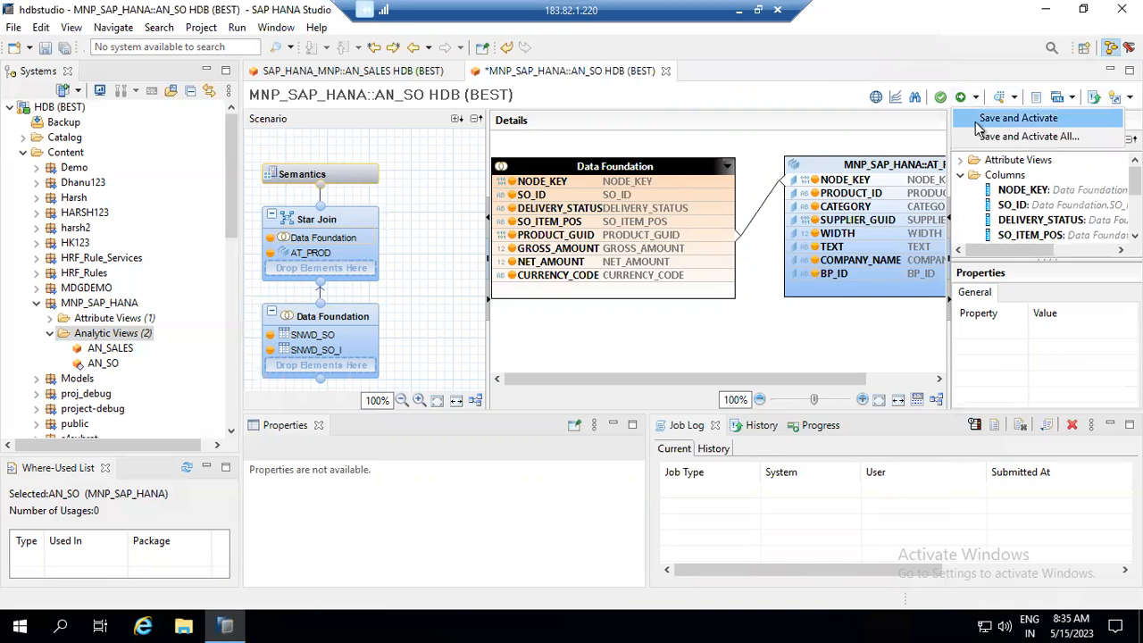
click(1018, 118)
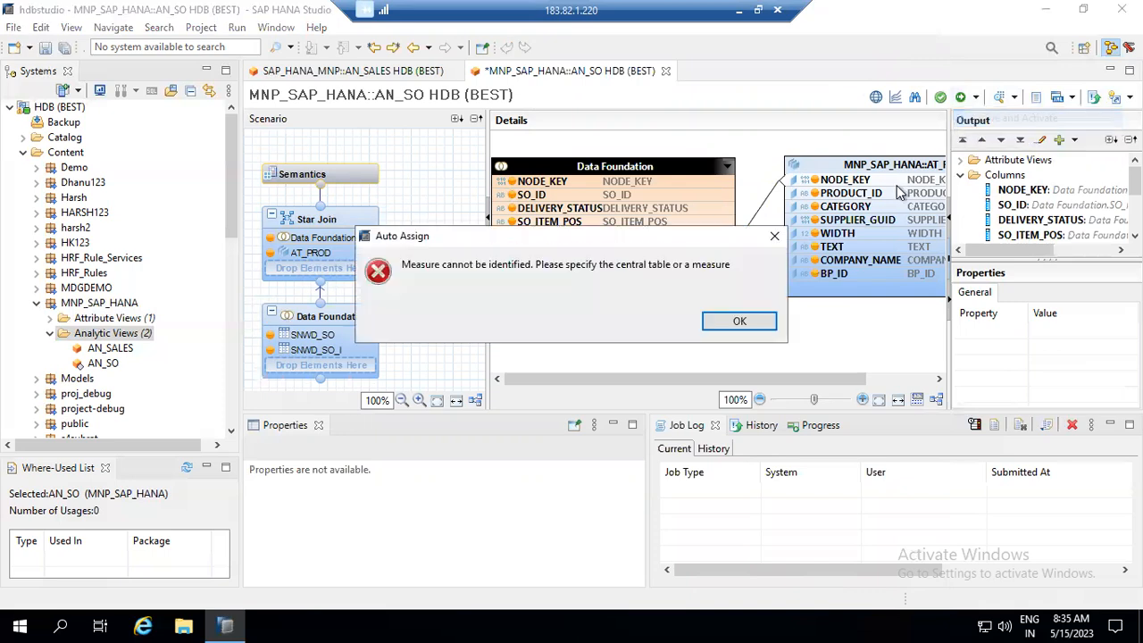
click(739, 321)
click(833, 182)
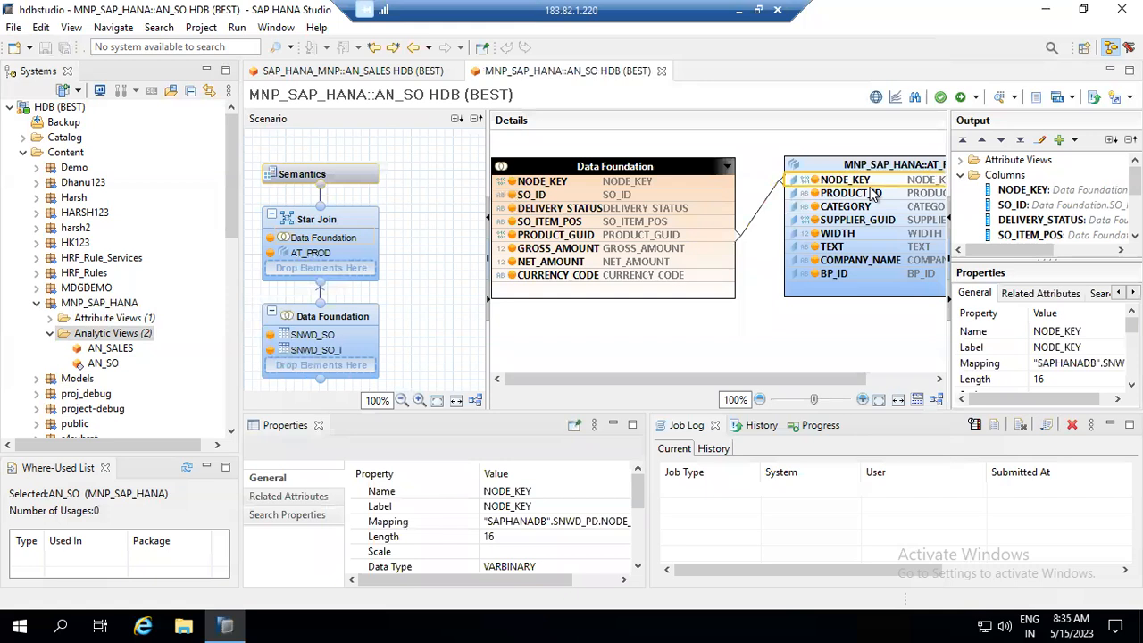
mouse_move(875, 198)
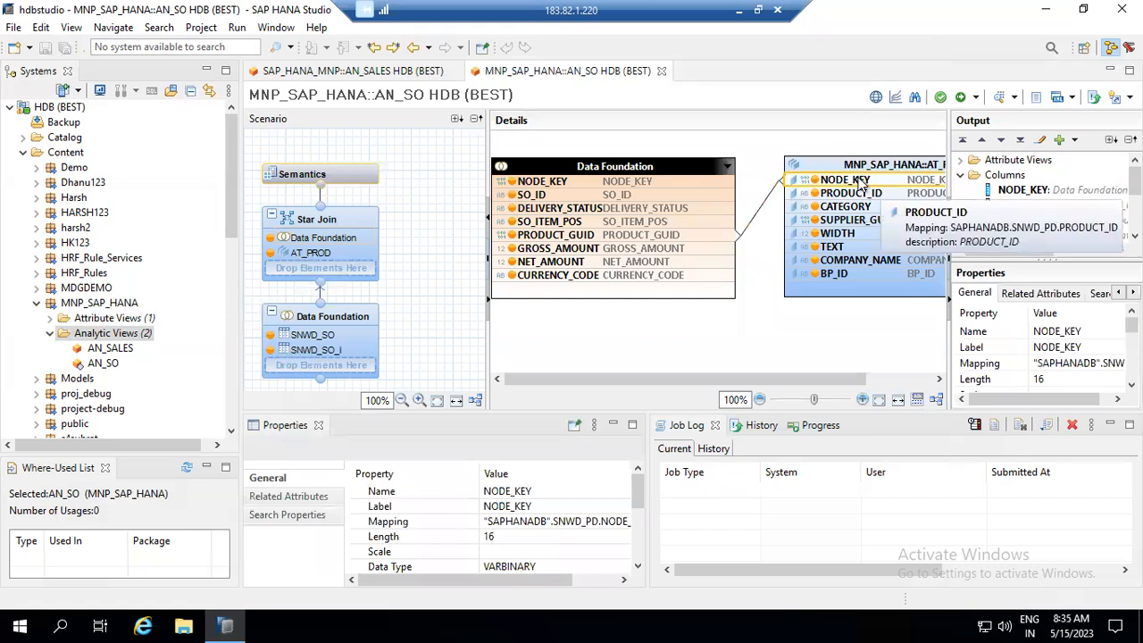
click(833, 252)
right_click(854, 251)
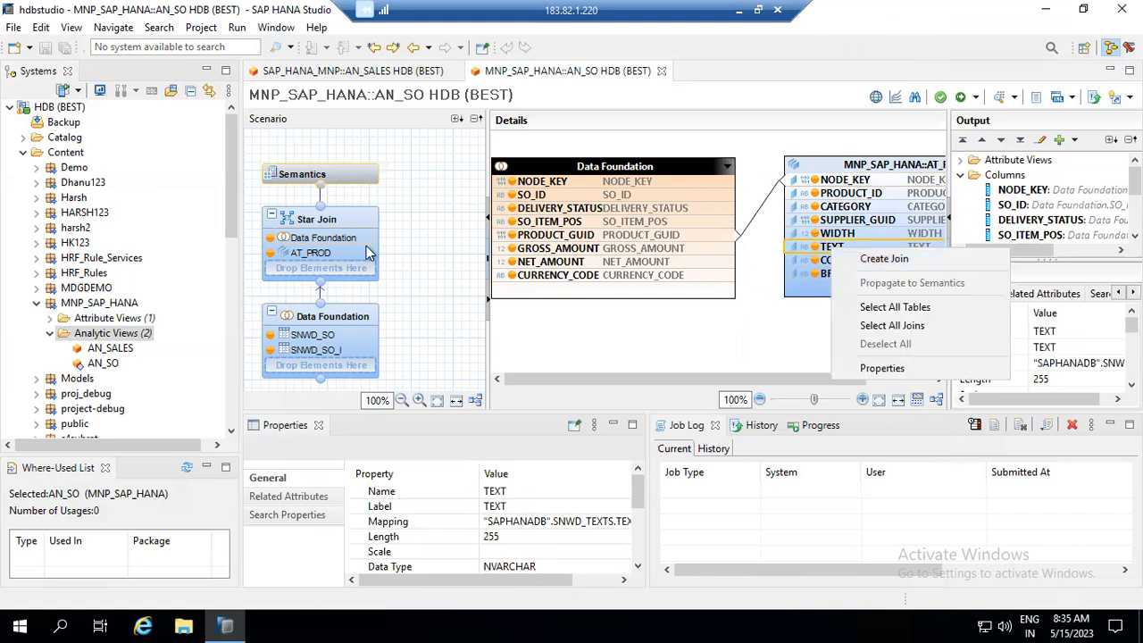
click(340, 222)
click(340, 222)
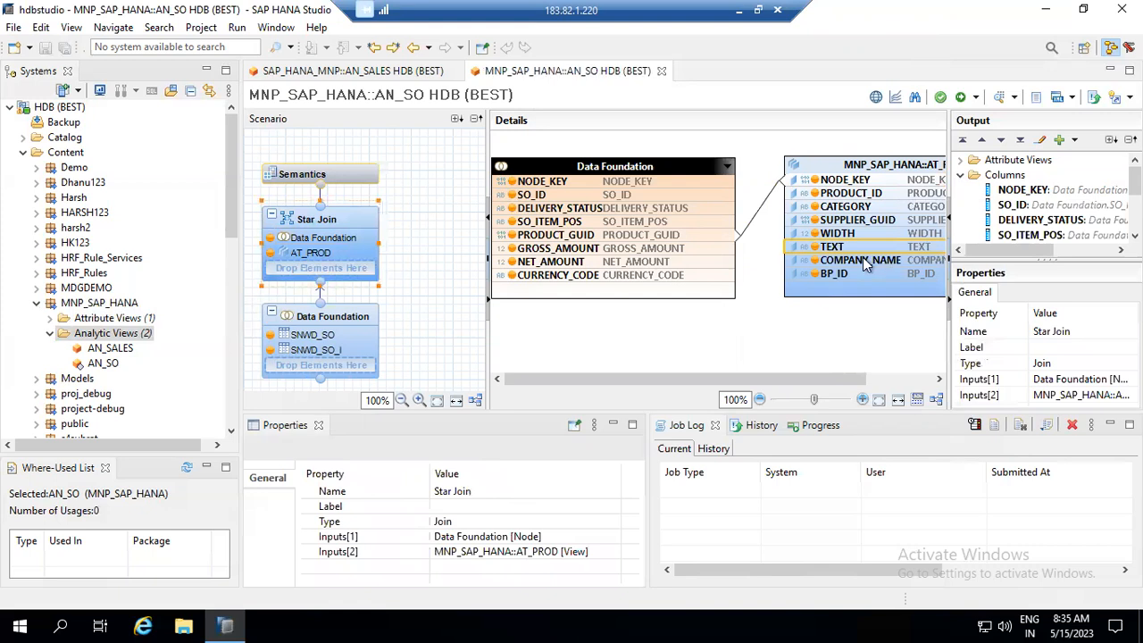
click(961, 161)
click(971, 174)
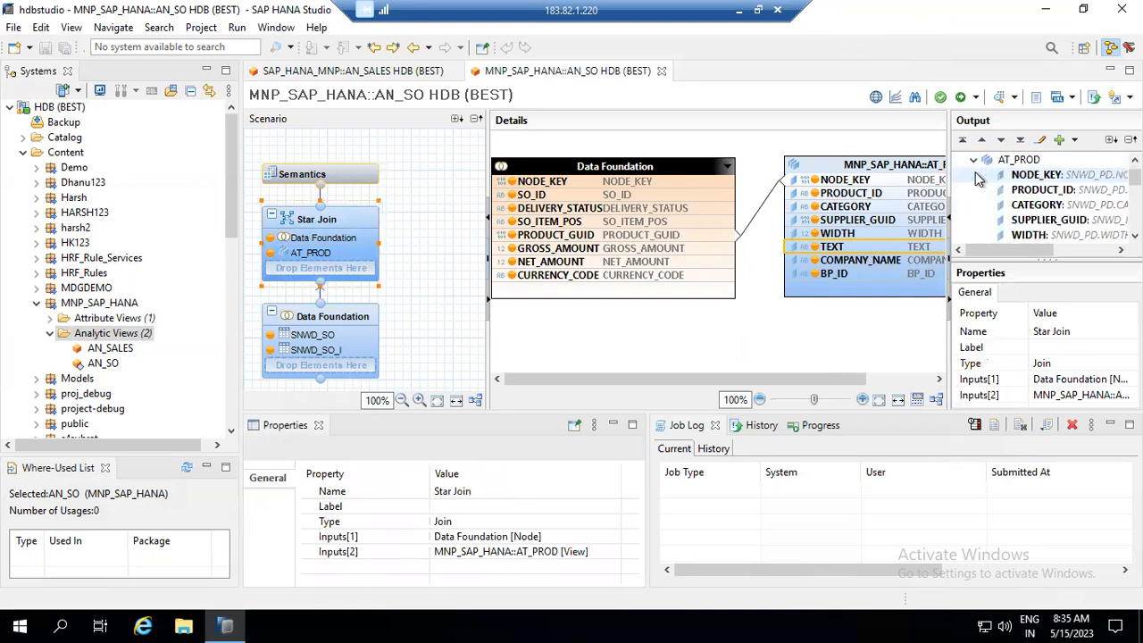
click(970, 163)
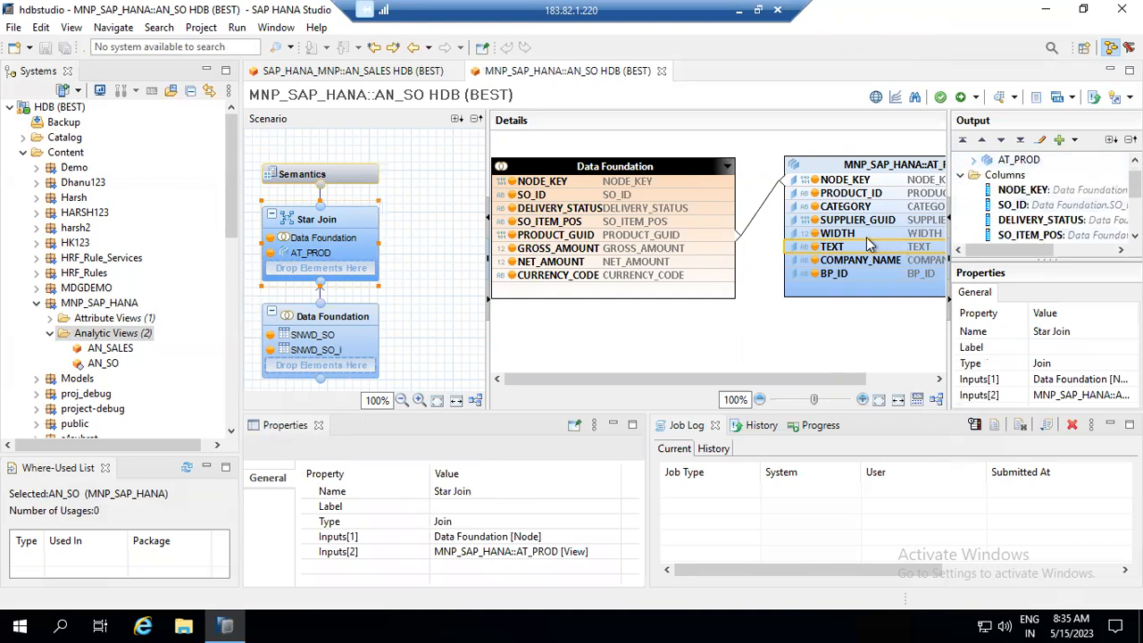
click(576, 185)
click(344, 317)
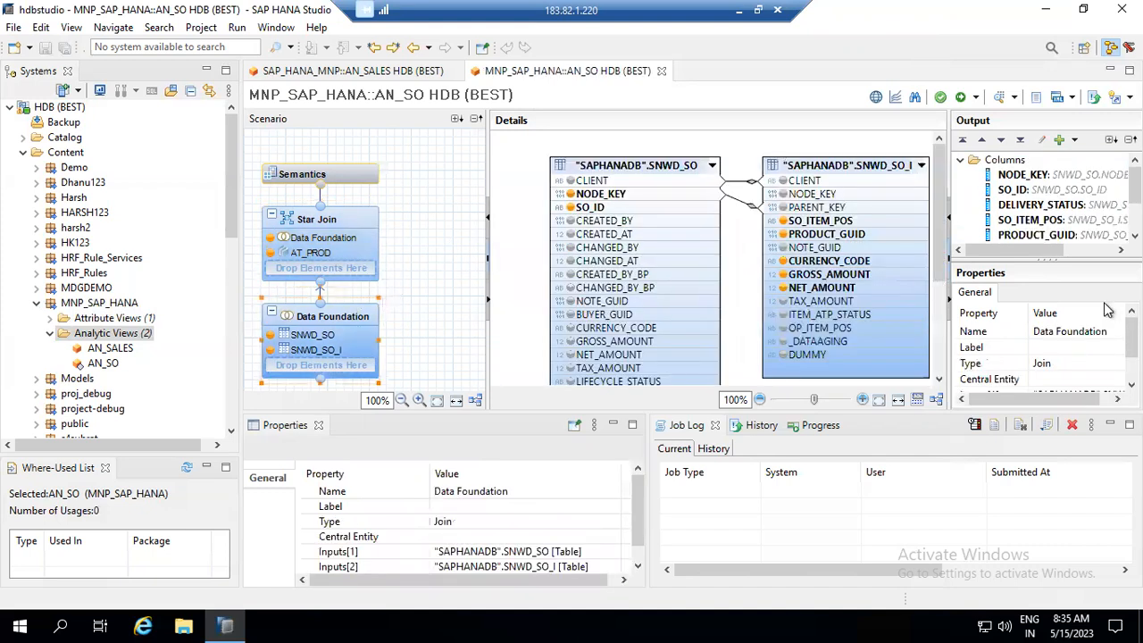
click(1036, 175)
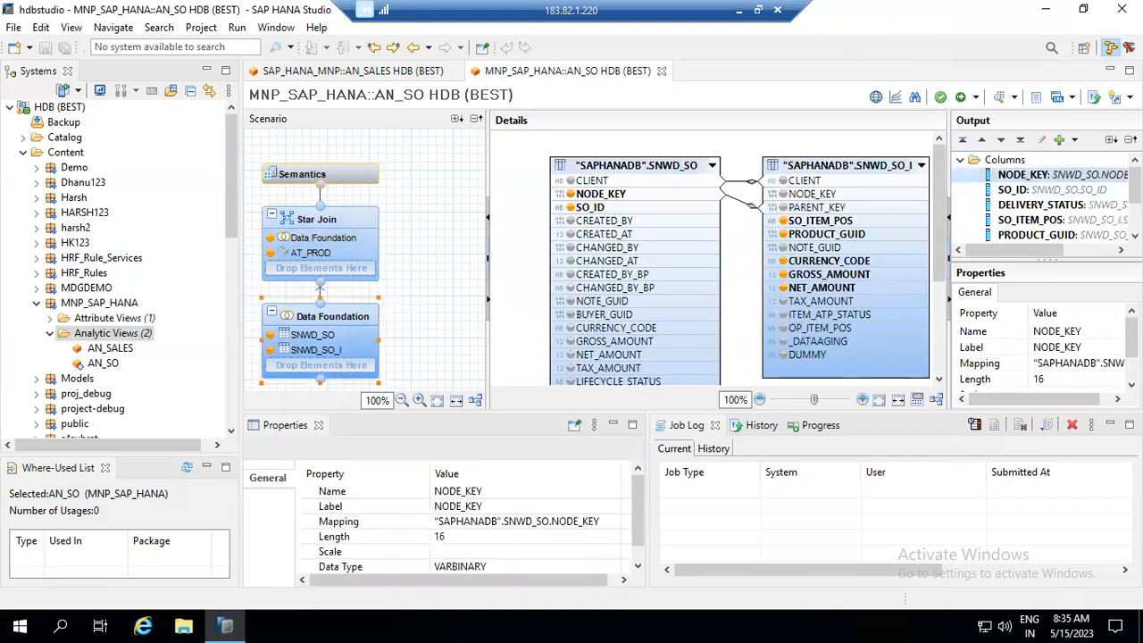
click(1091, 333)
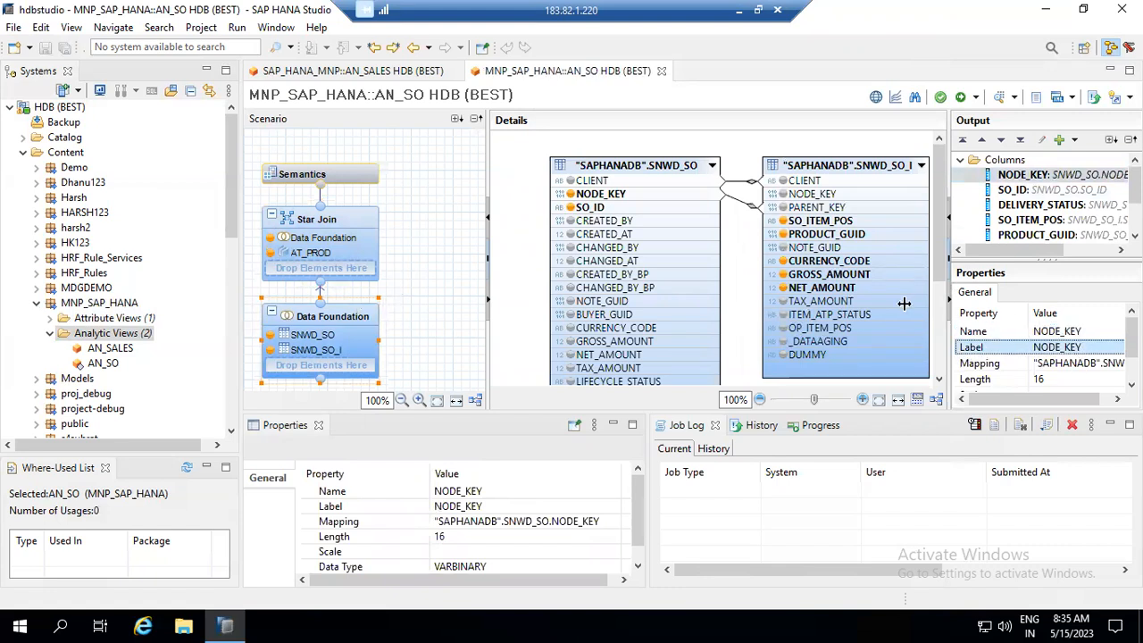
click(304, 221)
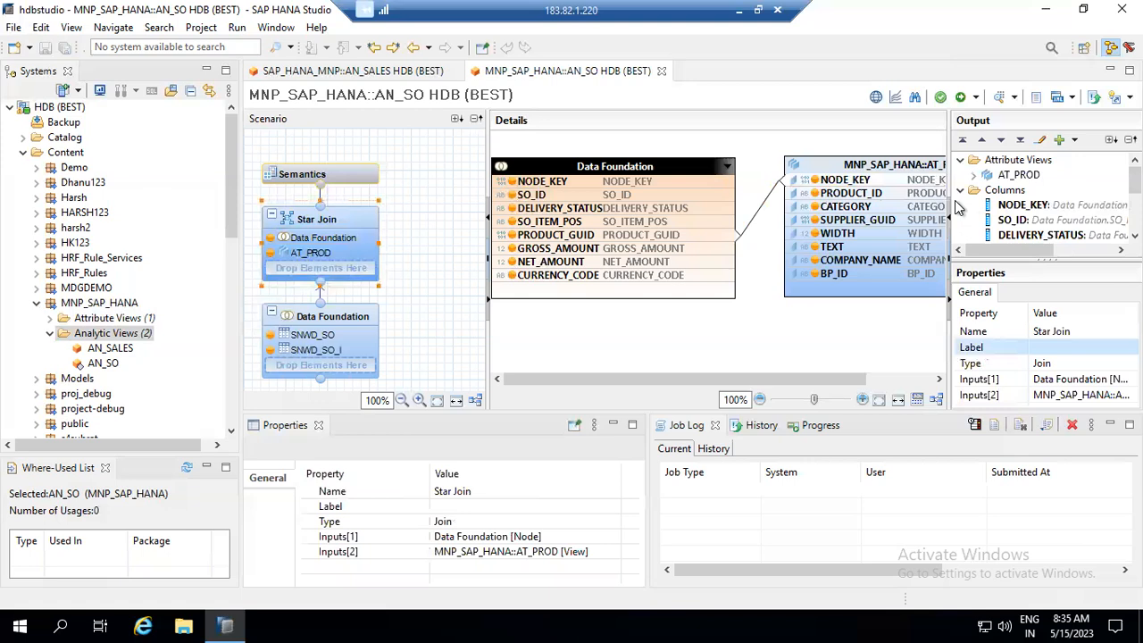
click(628, 183)
click(1058, 331)
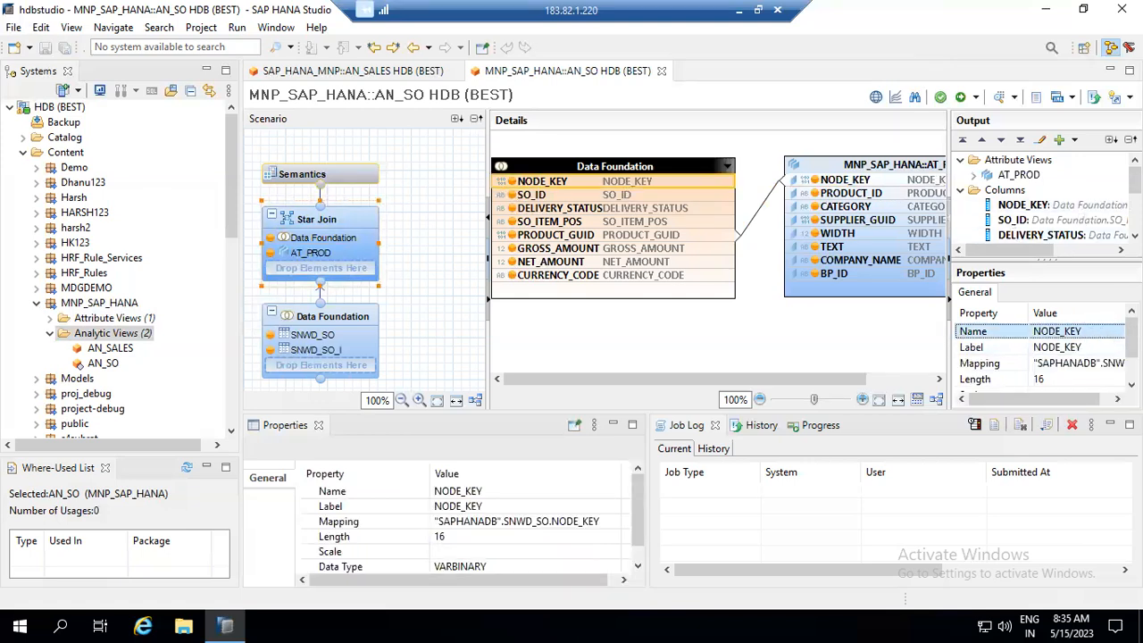
click(1091, 350)
click(1078, 332)
click(978, 181)
click(1035, 174)
click(1107, 336)
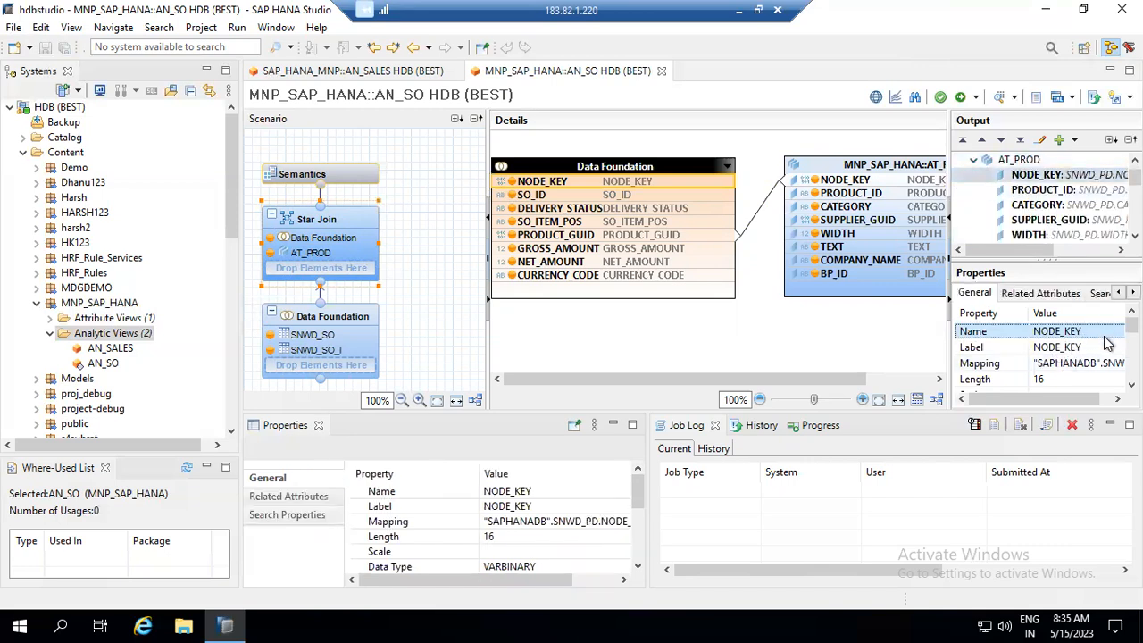
click(549, 495)
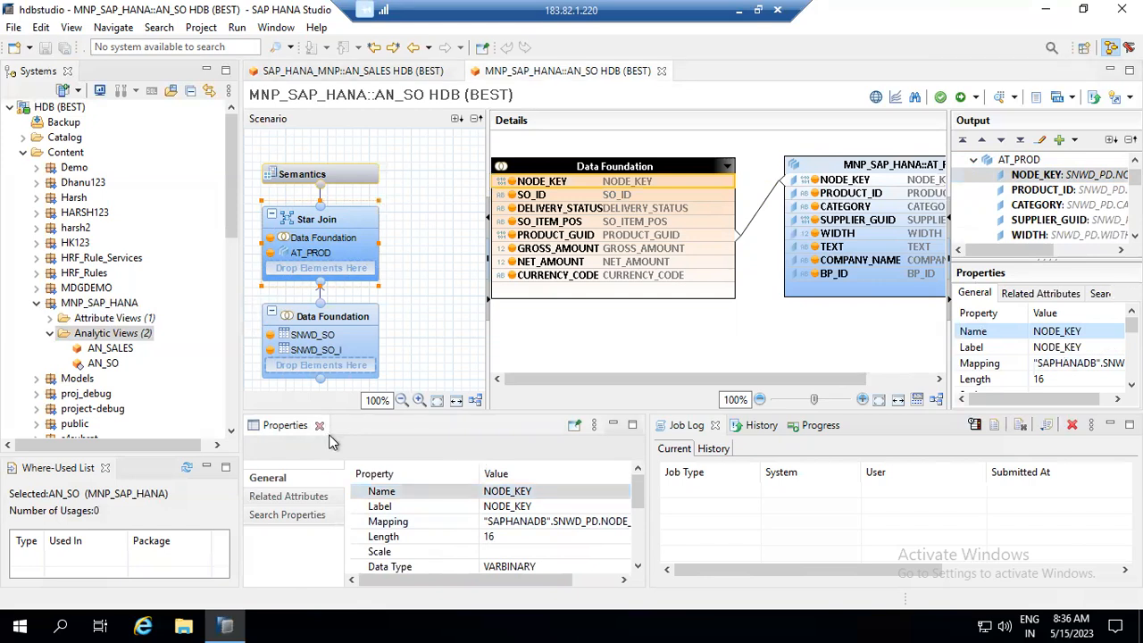
- Close the lower Properties view and enlarge the modelling editor above the job log
click(319, 426)
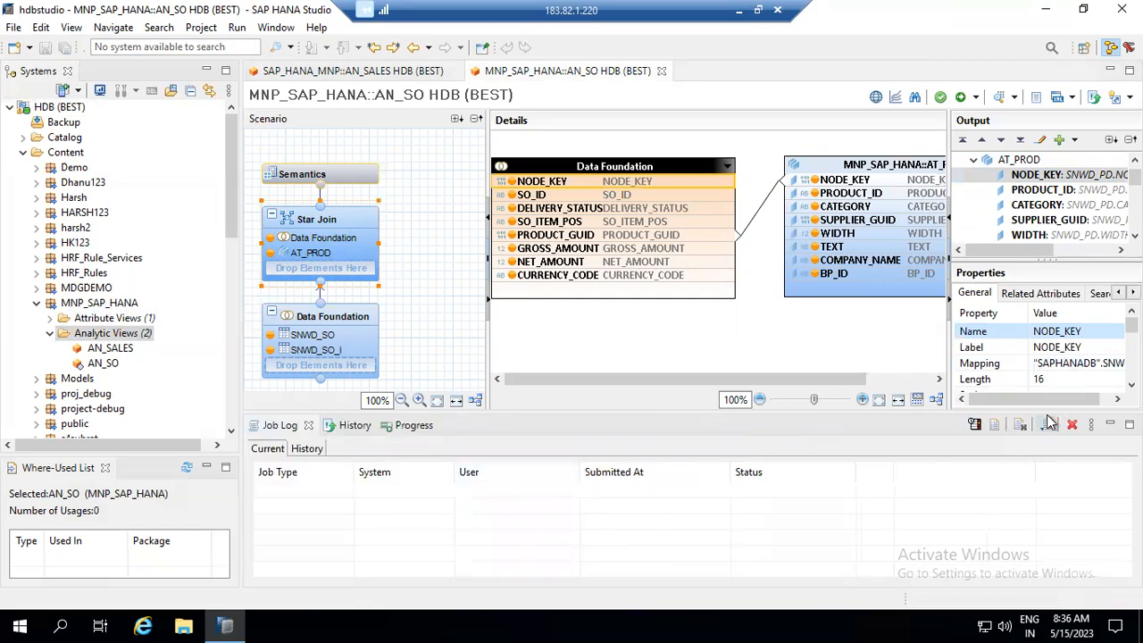
drag(817, 414, 811, 483)
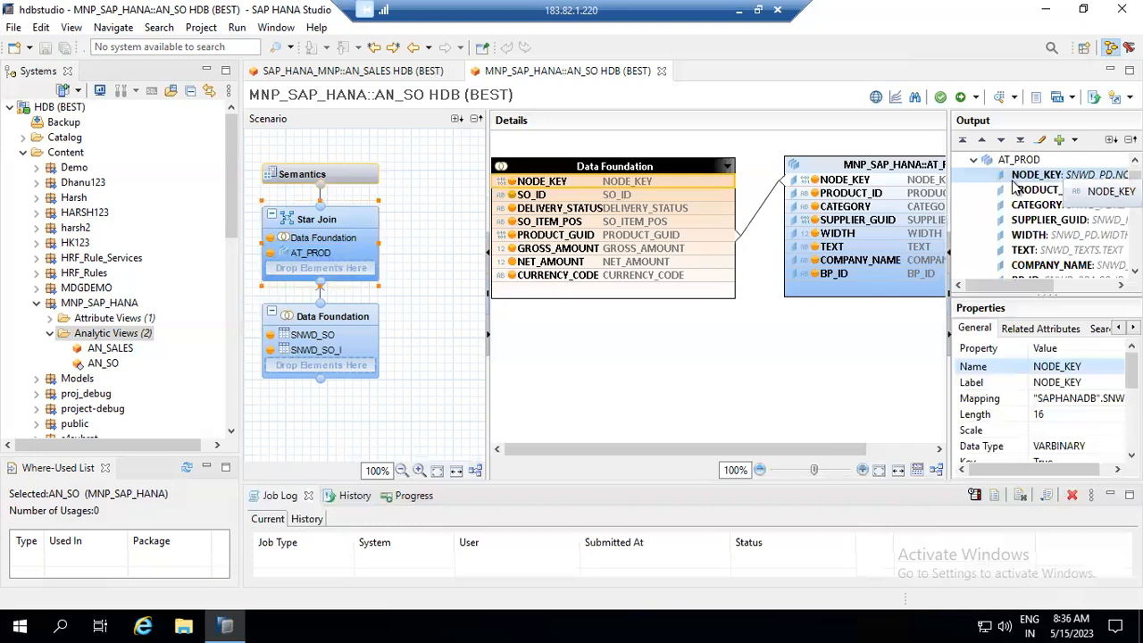
click(1076, 382)
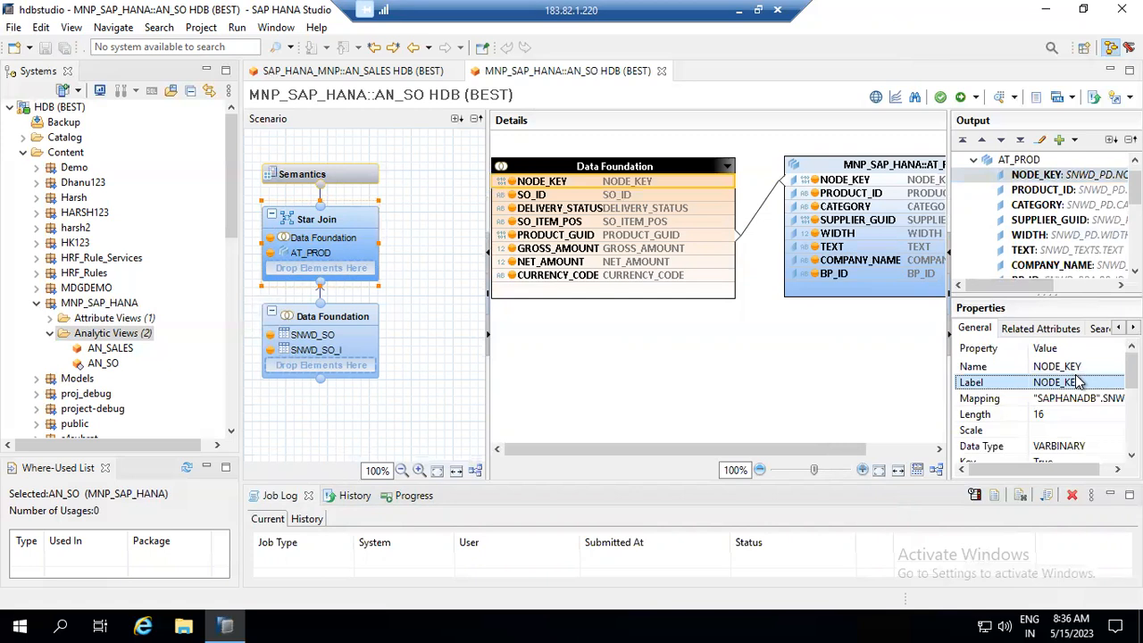
- Inspect the Data Foundation NODE_KEY output, which maps to SNWD_SO.NODE_KEY as VARBINARY length 16
click(342, 320)
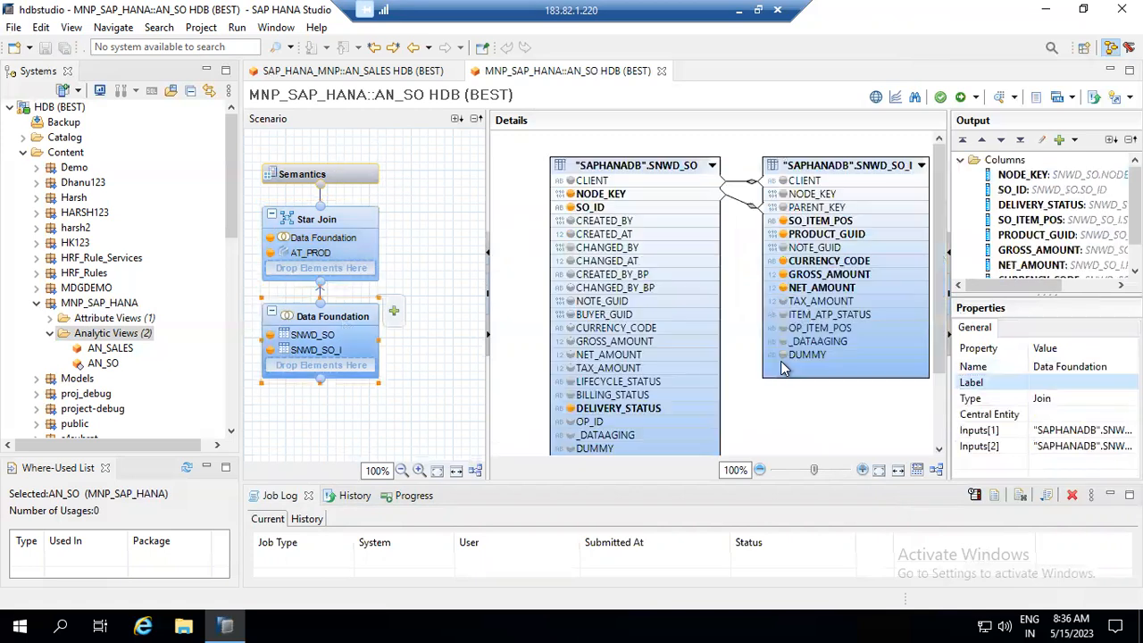
click(611, 196)
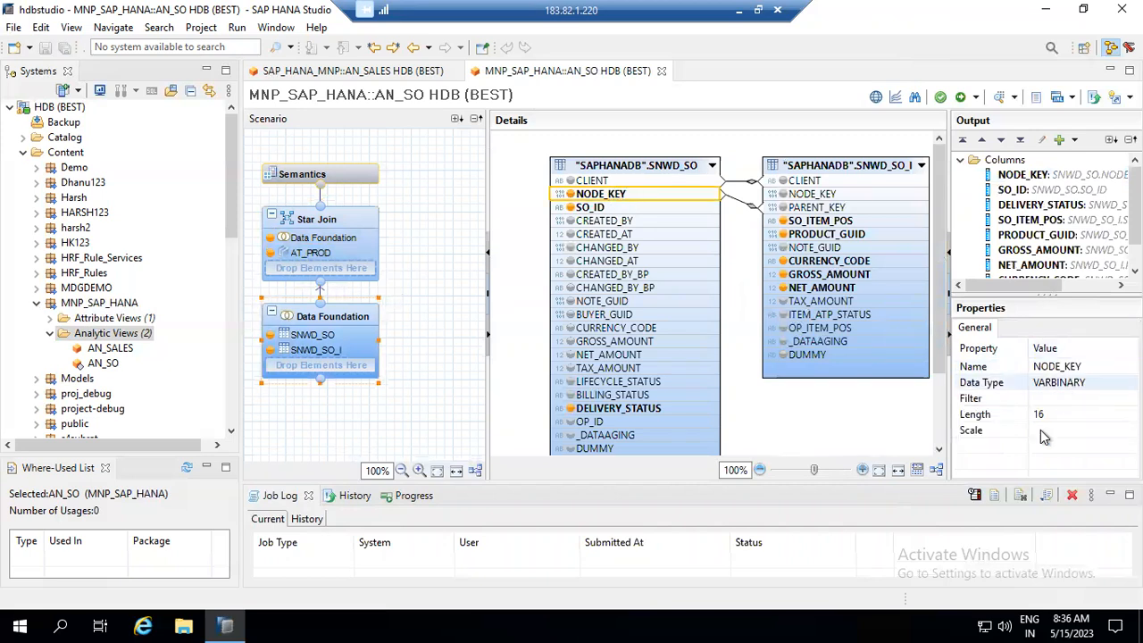
click(1092, 368)
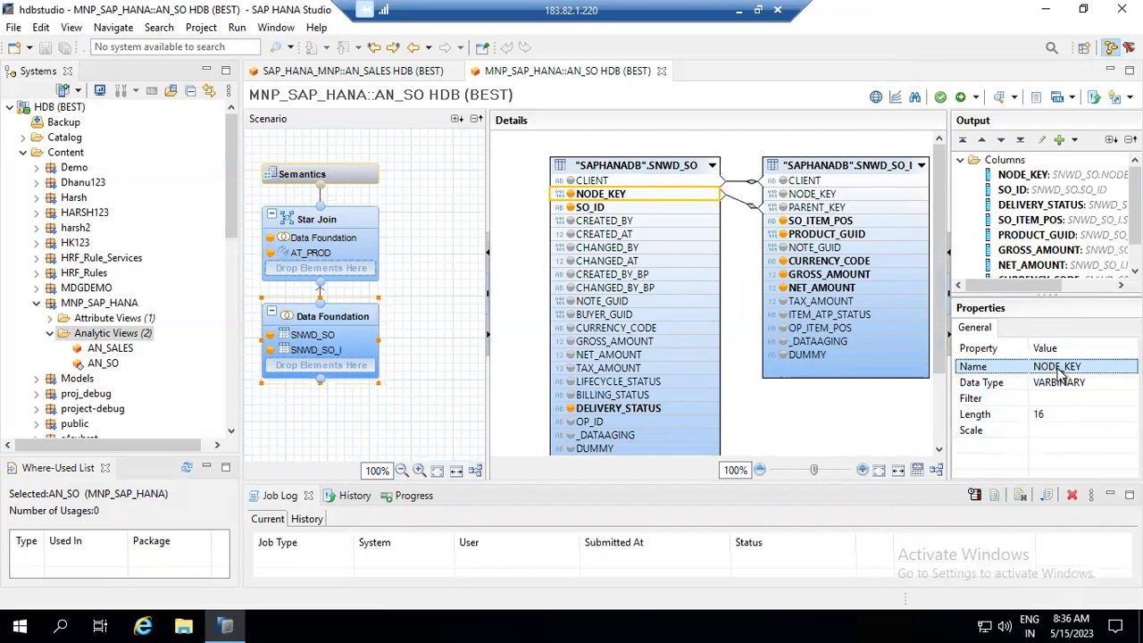
click(1028, 176)
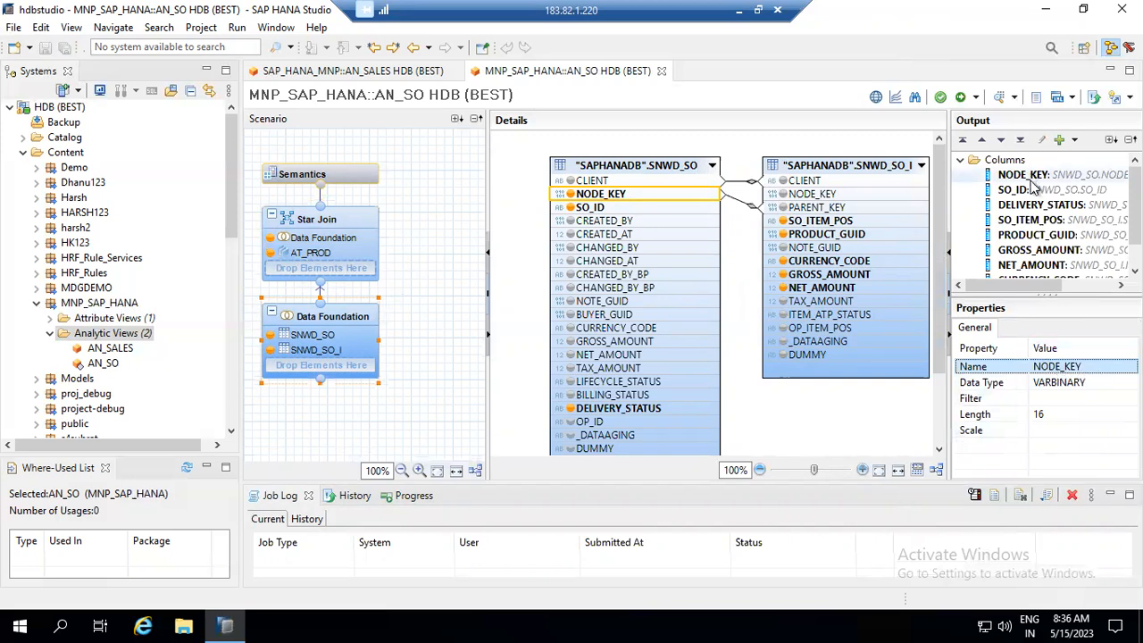
click(1096, 373)
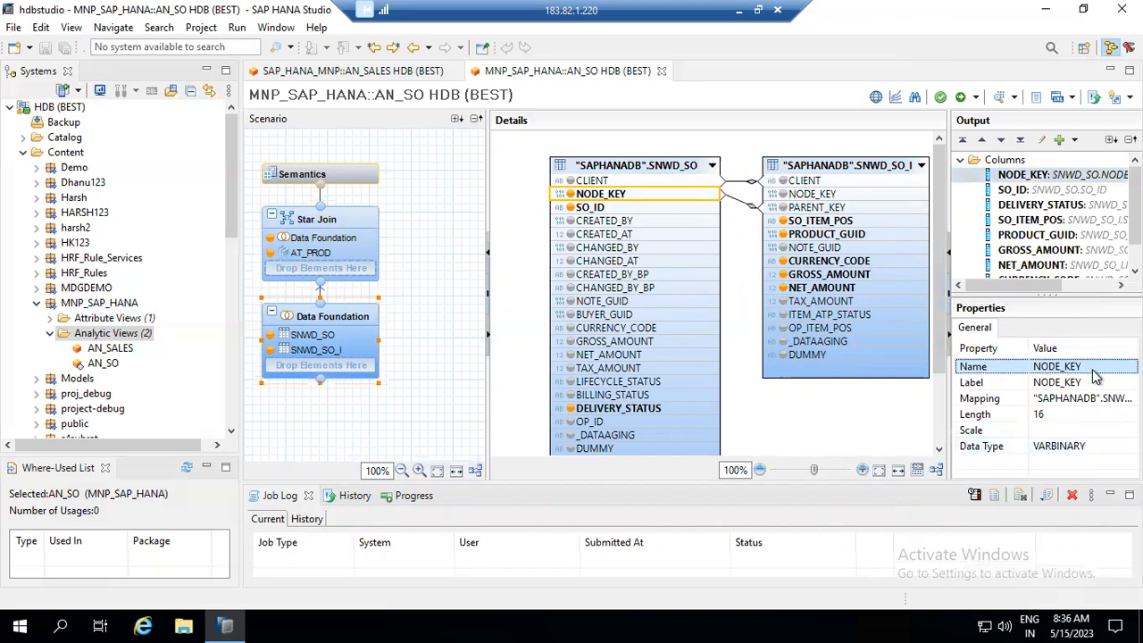
click(1095, 384)
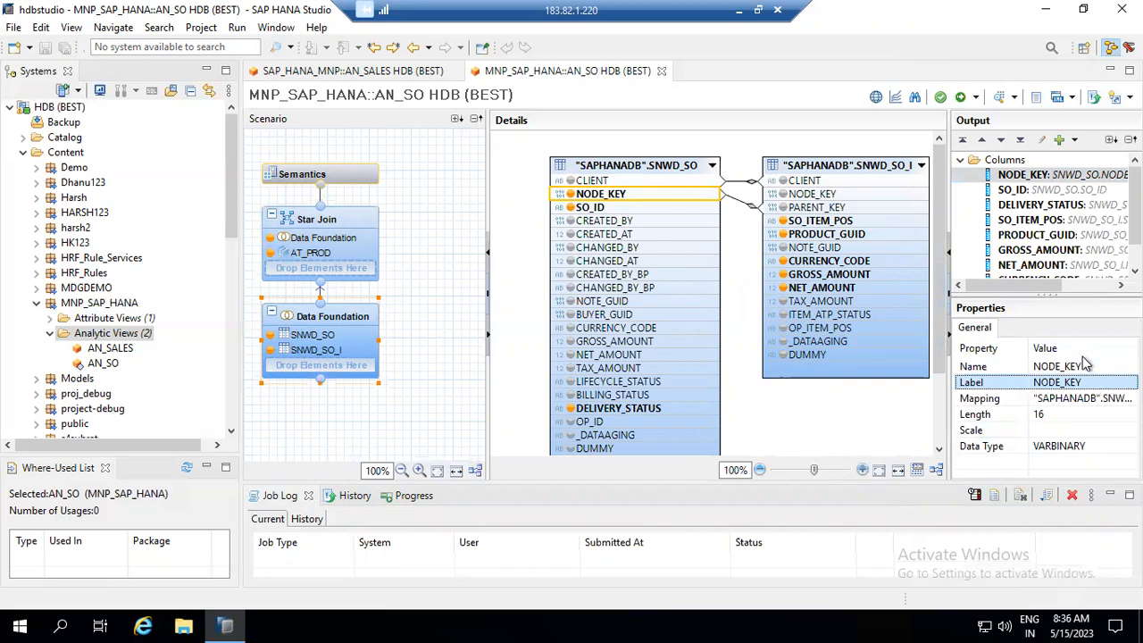
click(1052, 176)
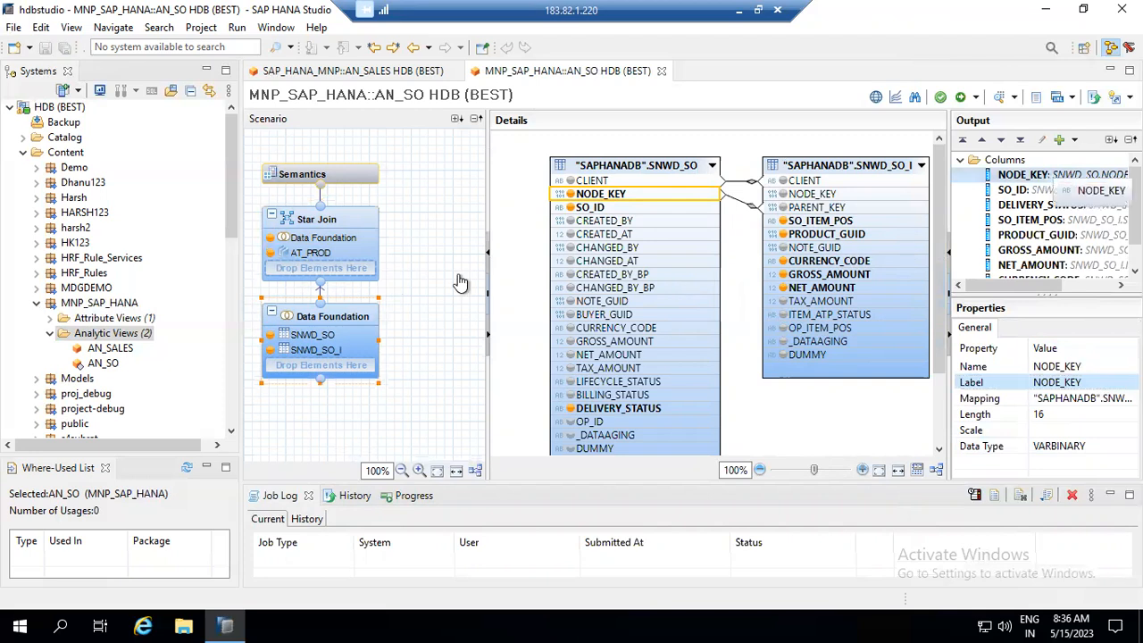
click(355, 242)
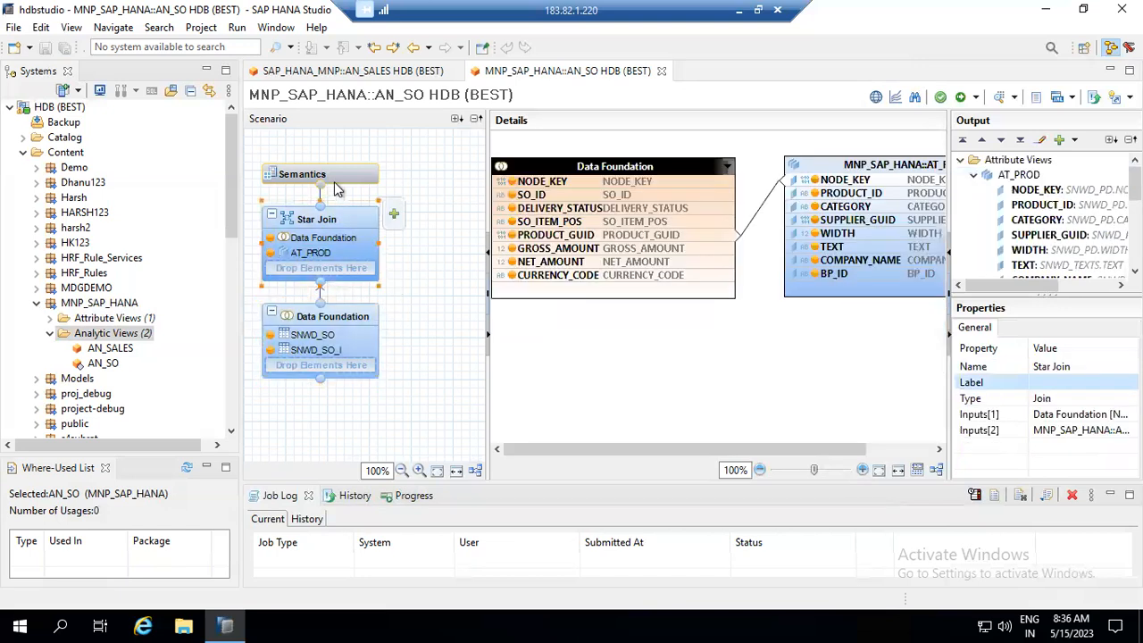
- Rename the NODE_KEY local column to NODE_KEY_I in Semantics, then show the Star Join diagram
click(336, 181)
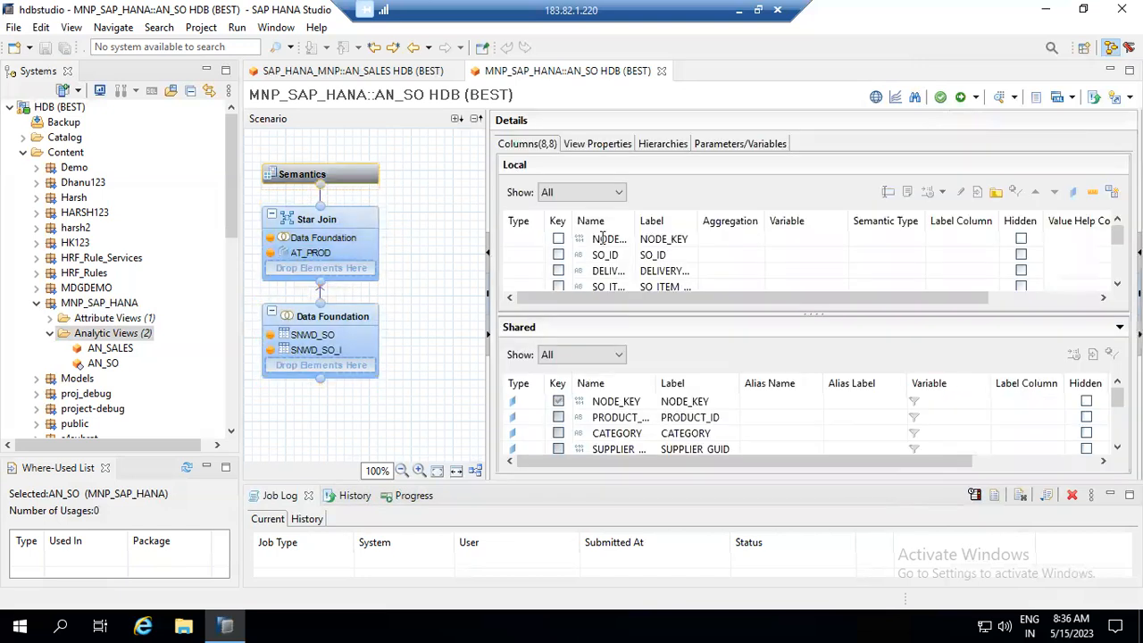
click(602, 238)
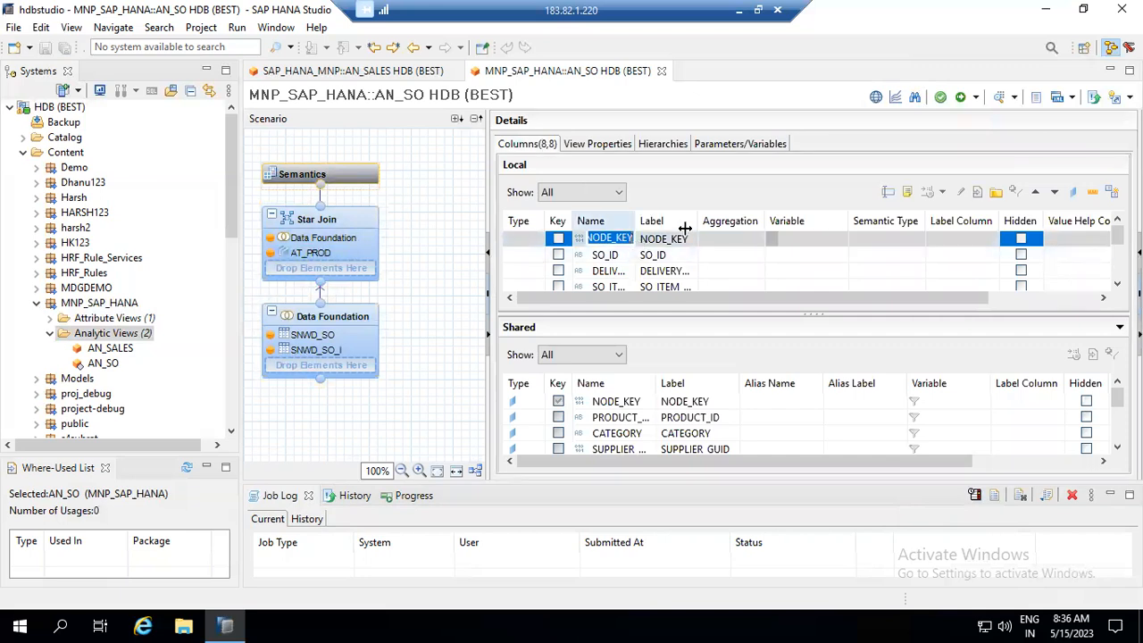
click(655, 245)
click(654, 245)
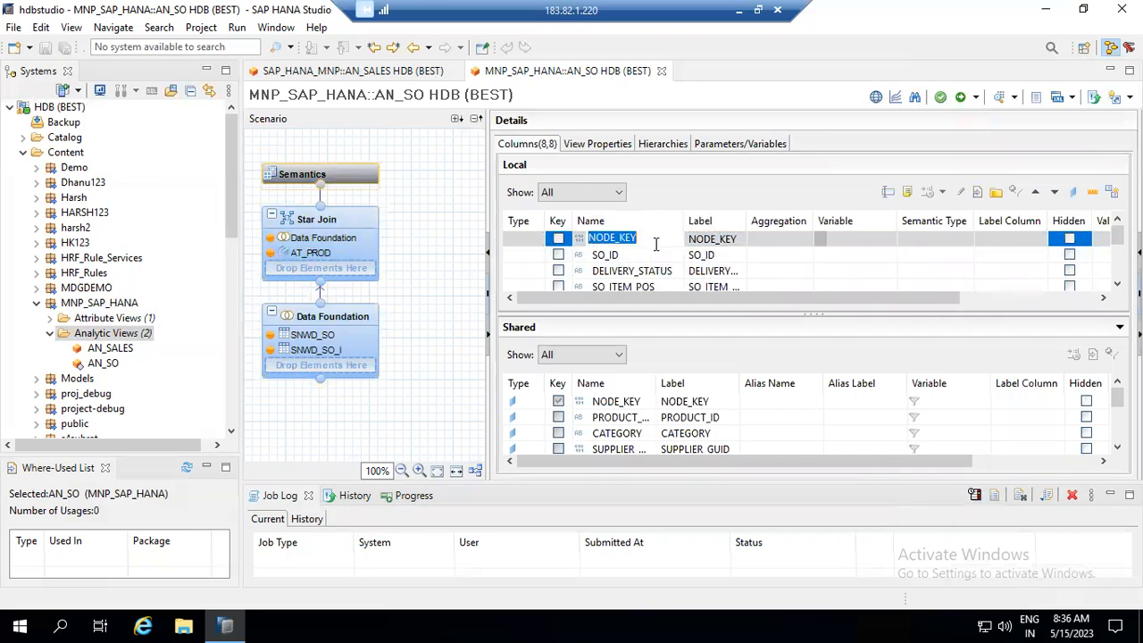
key(End)
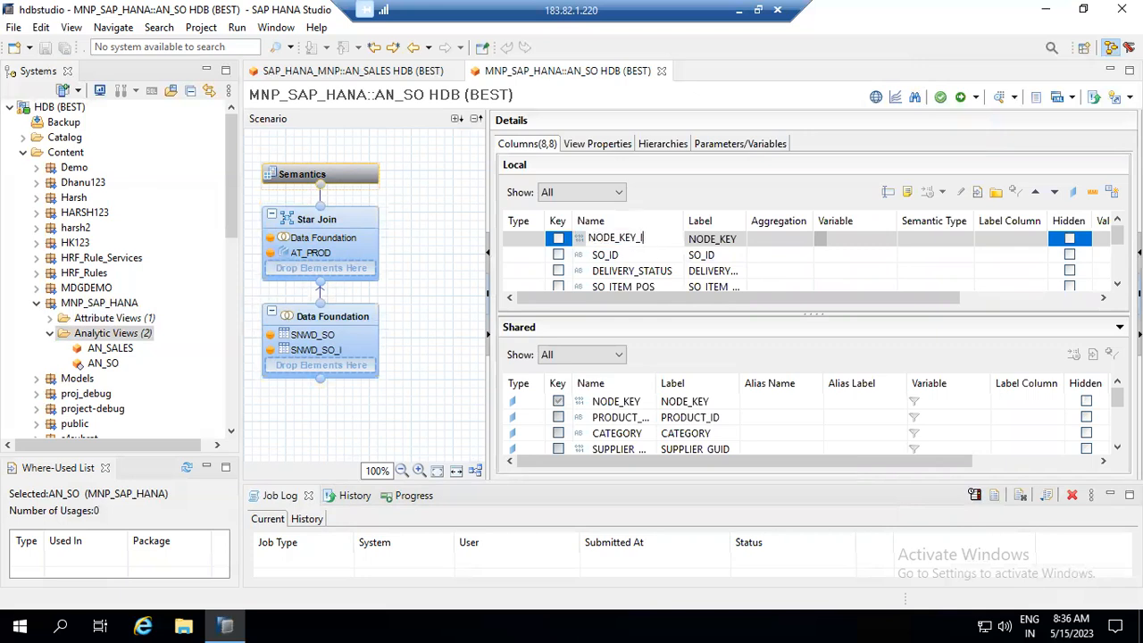
text(_I)
key(Return)
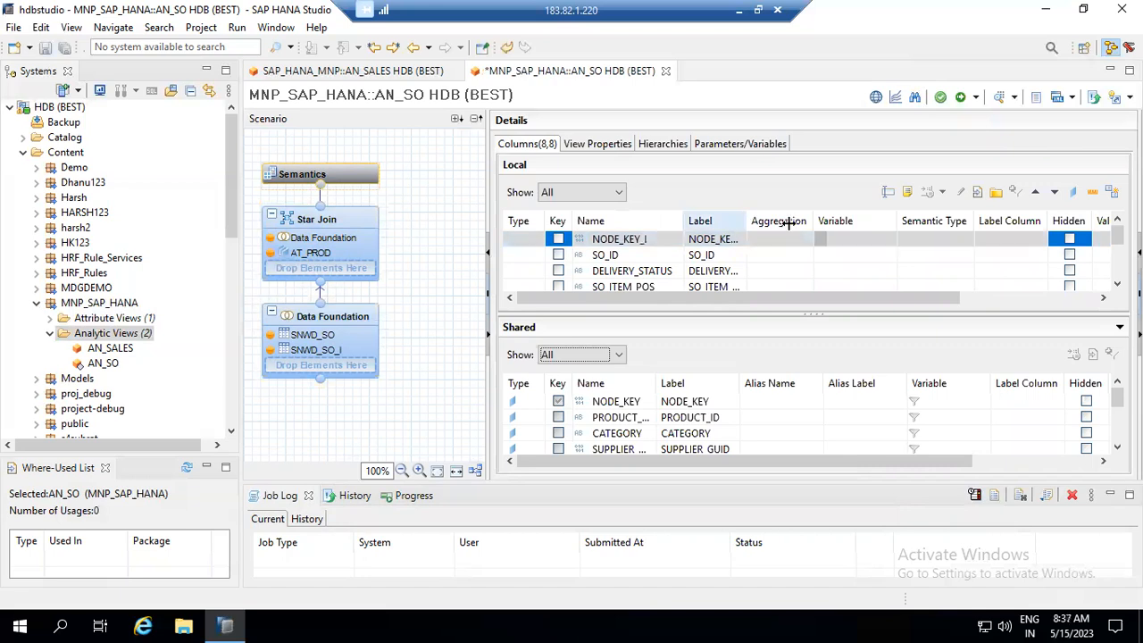
click(781, 238)
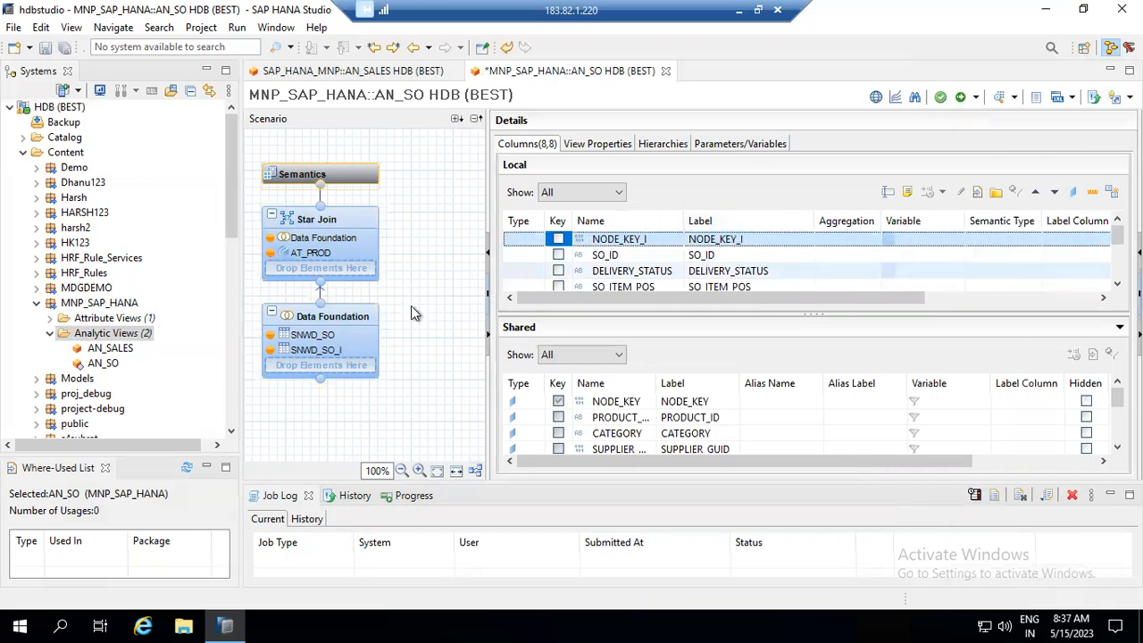
click(330, 223)
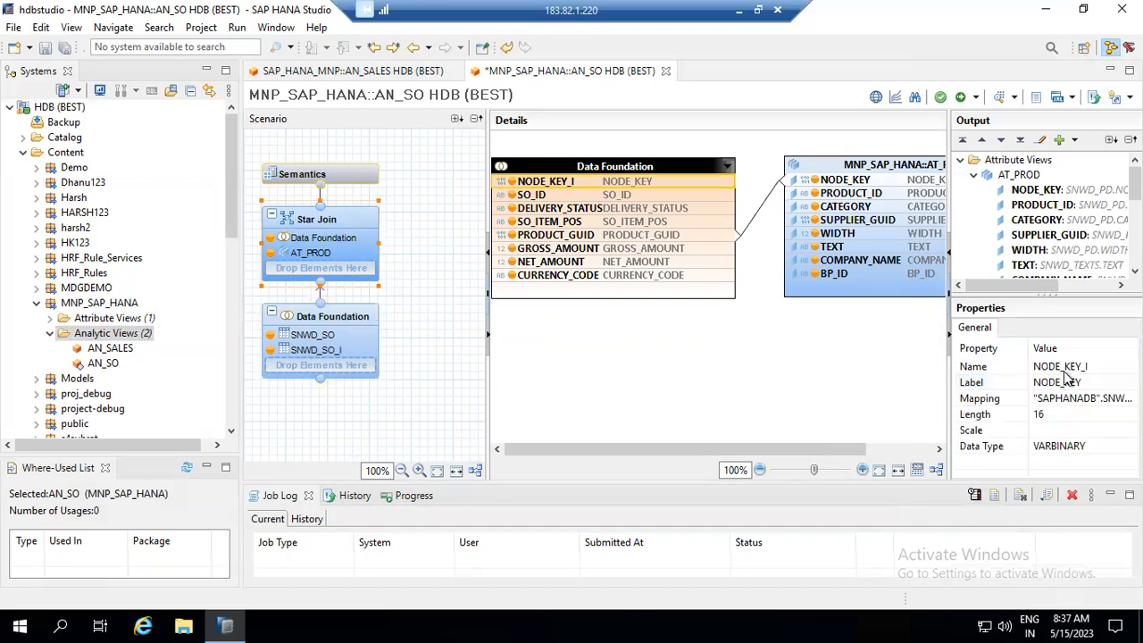
- Save and activate AN_SO, dismissing the error that no measure can be identified
click(1089, 384)
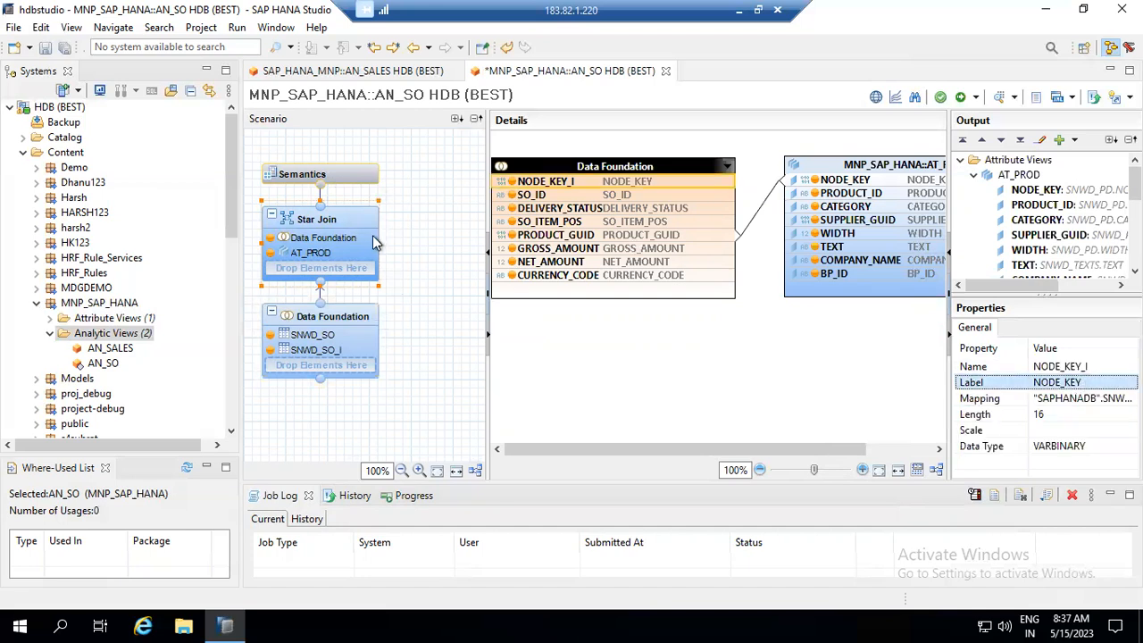
click(976, 98)
click(990, 121)
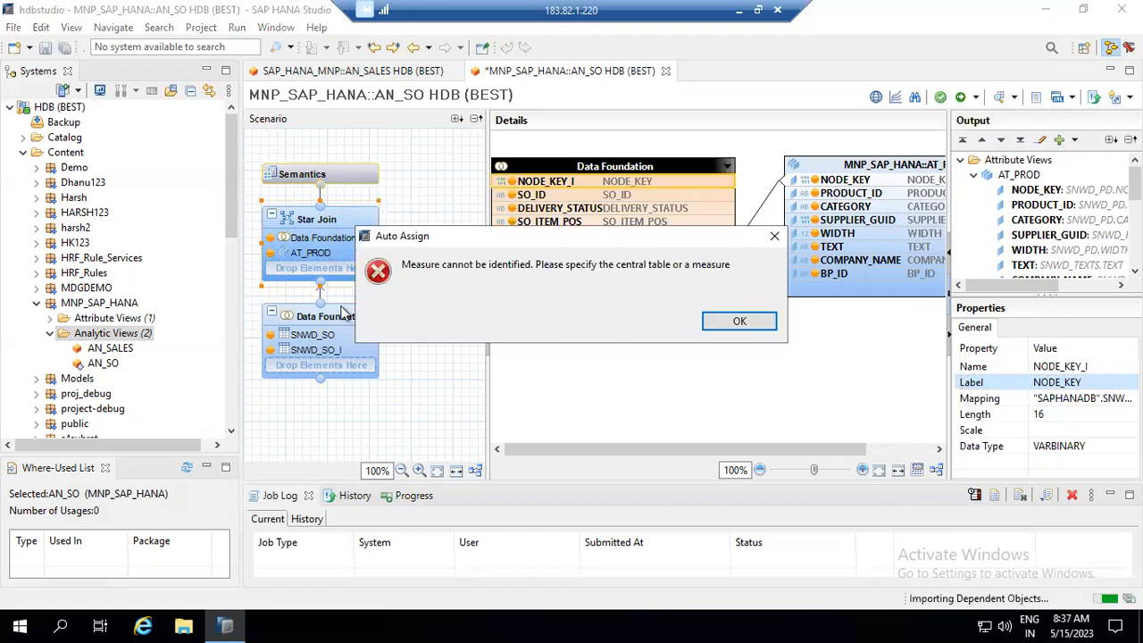
key(Return)
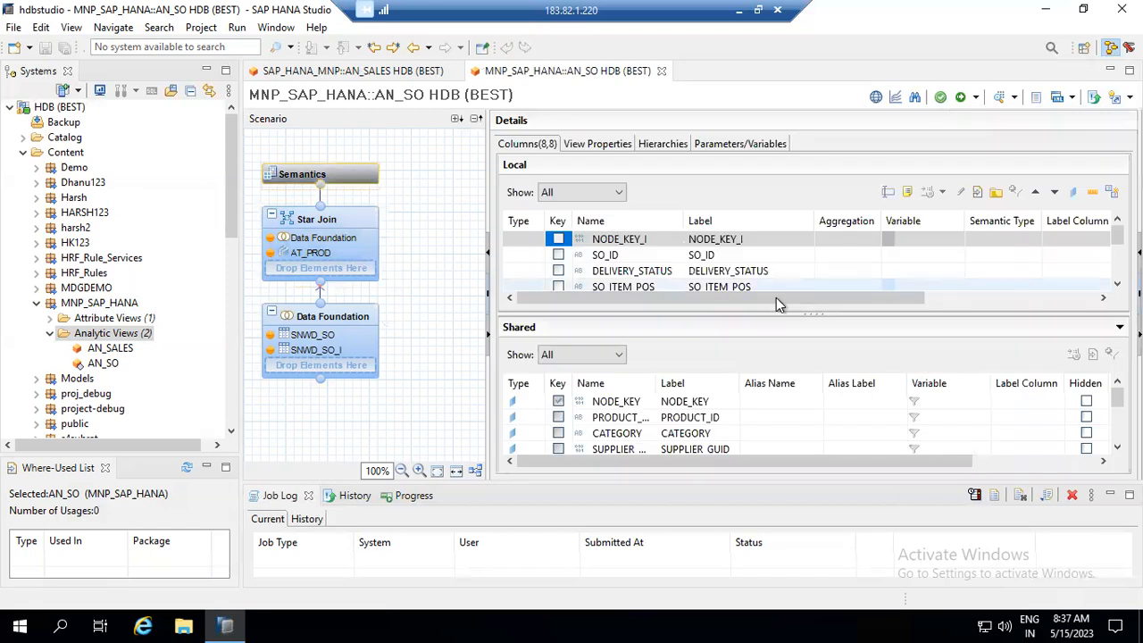
- Reopen the Star Join and select the Label property of NODE_KEY_I
drag(775, 297, 902, 303)
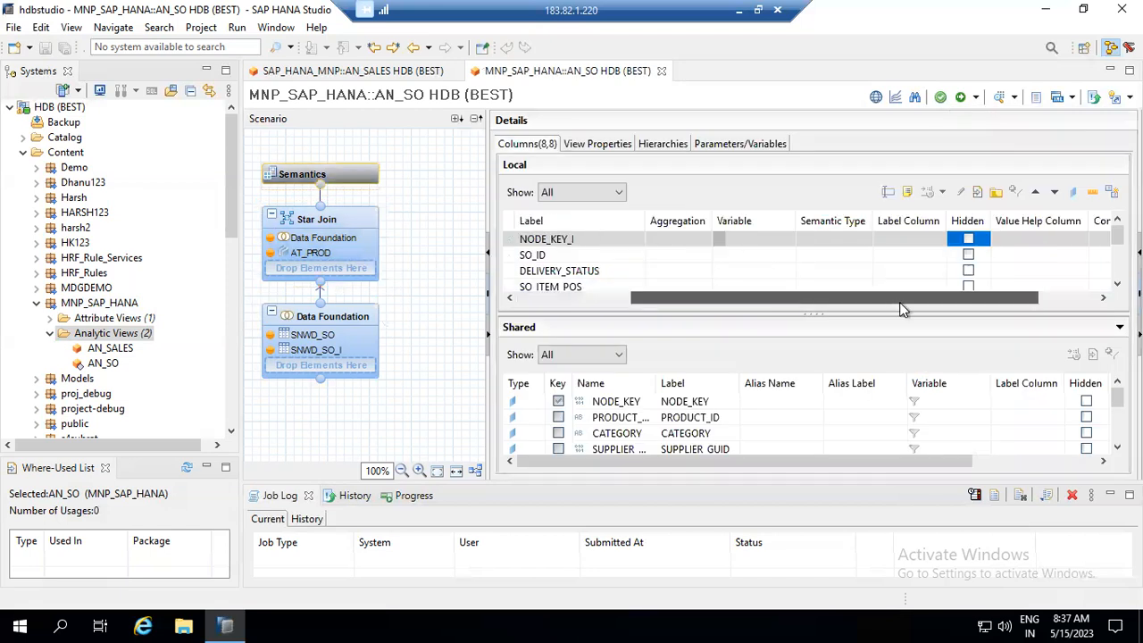
drag(971, 316, 1023, 322)
drag(903, 306, 626, 300)
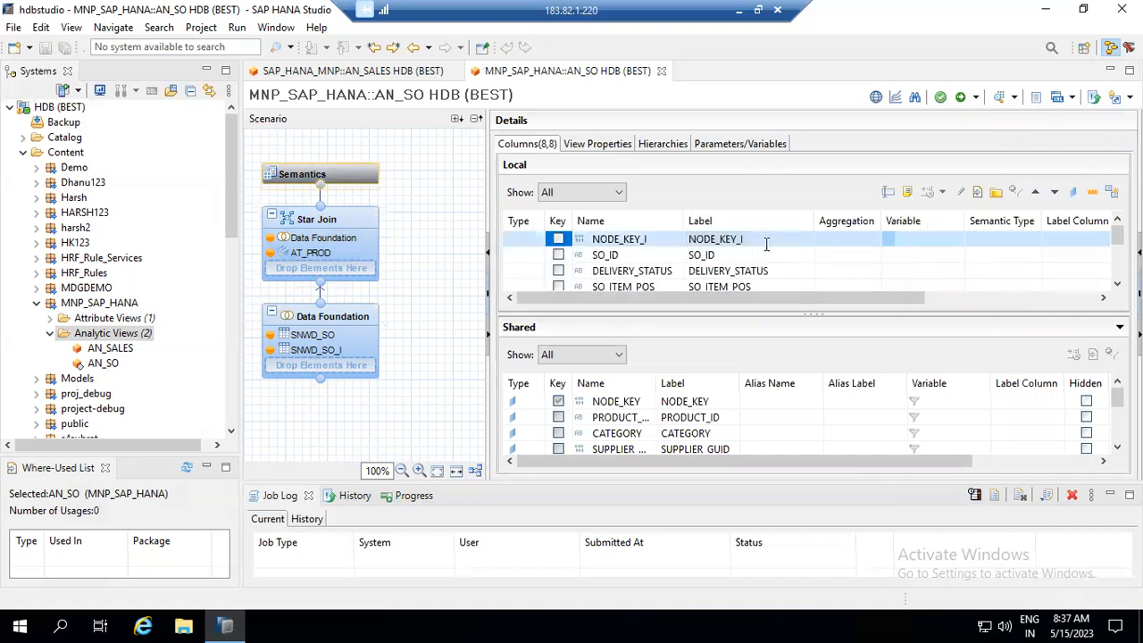
click(782, 242)
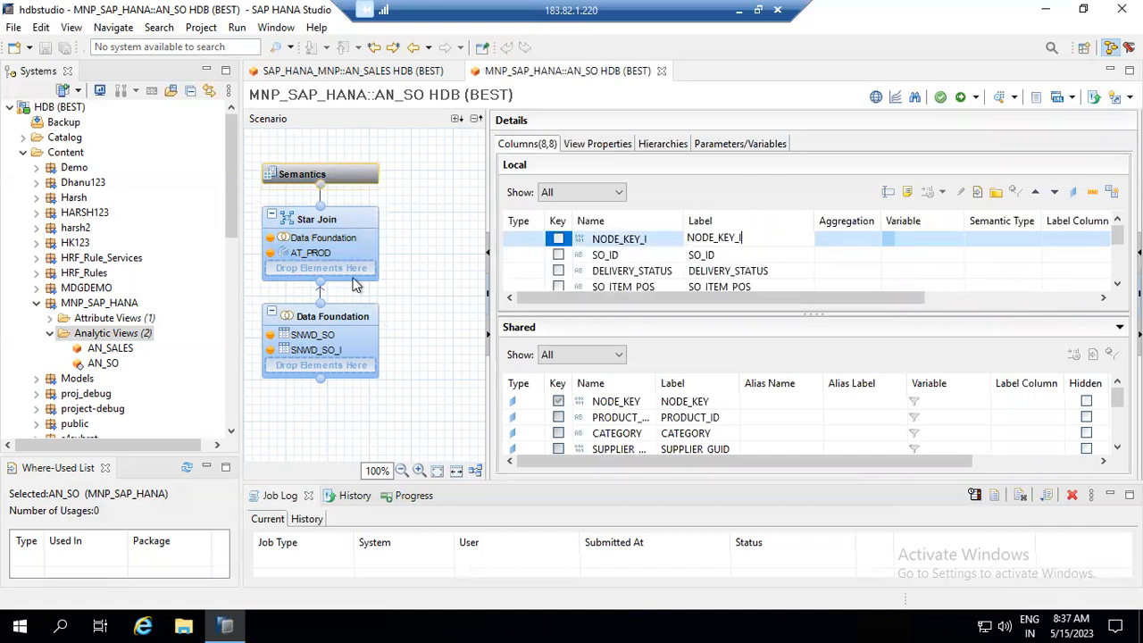
click(356, 226)
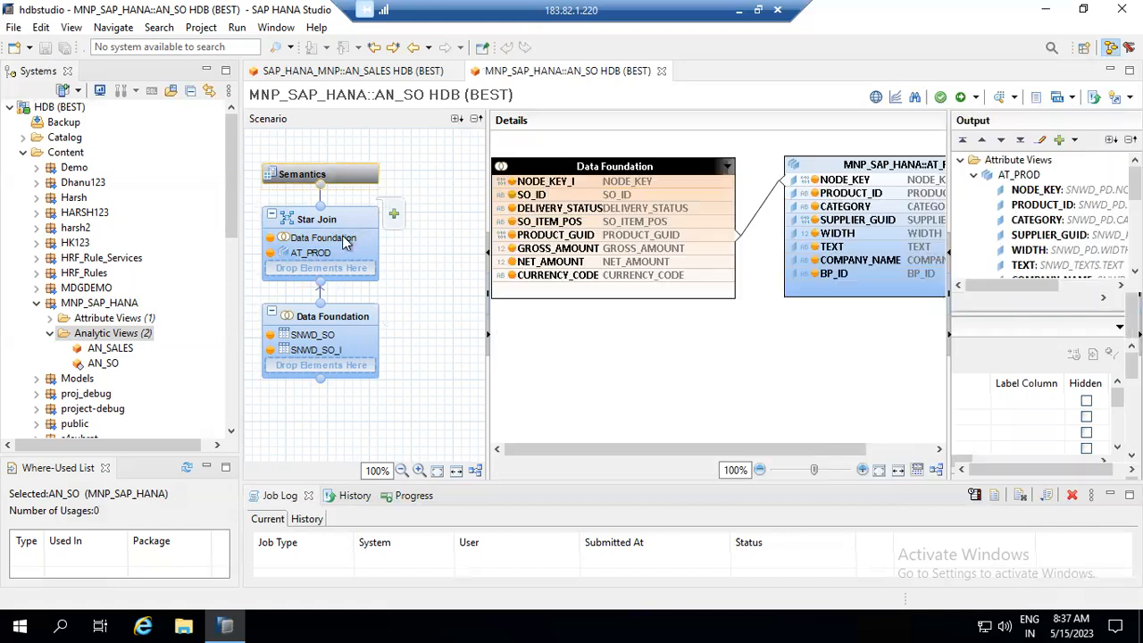
click(607, 183)
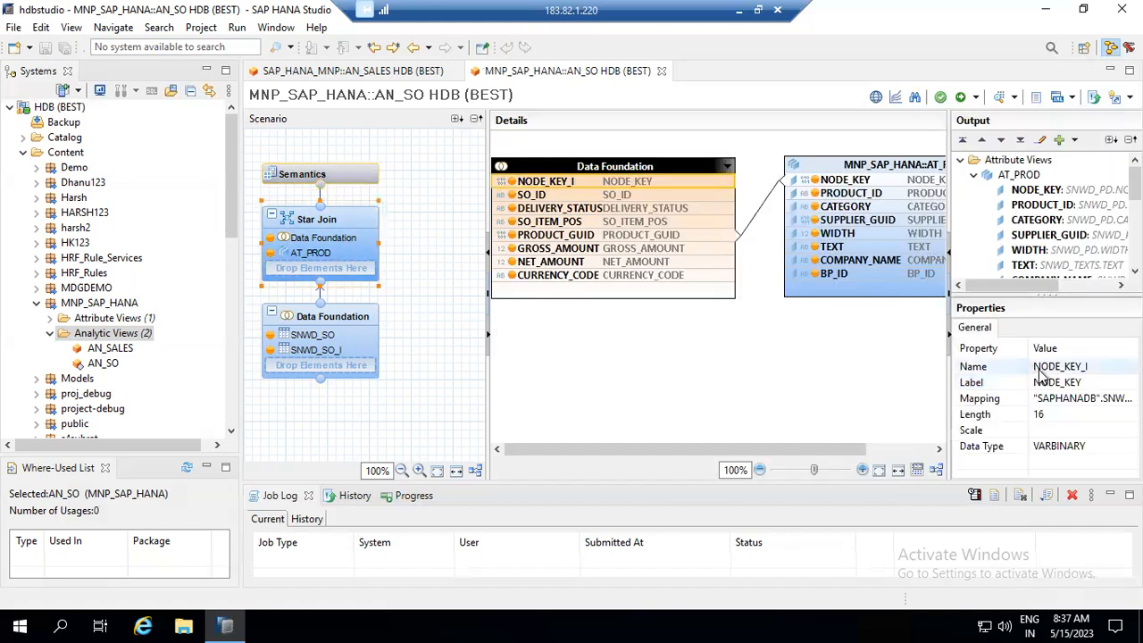
click(1045, 382)
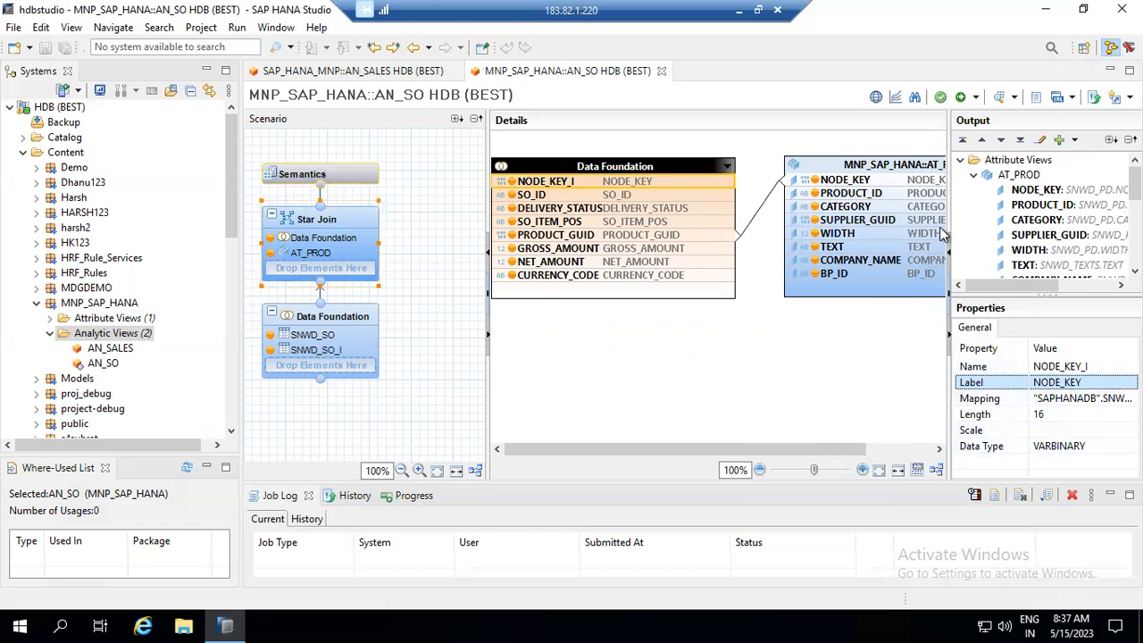
- Collapse AT_PROD in Output and confirm NODE_KEY_I as both the label and name of that column
click(1045, 190)
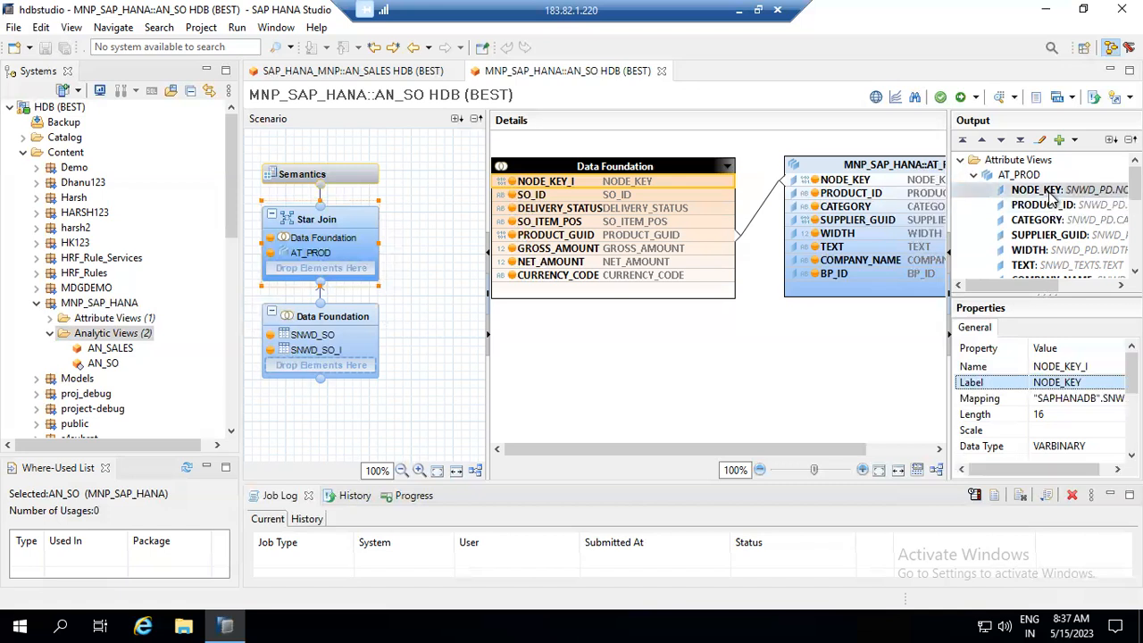
click(974, 175)
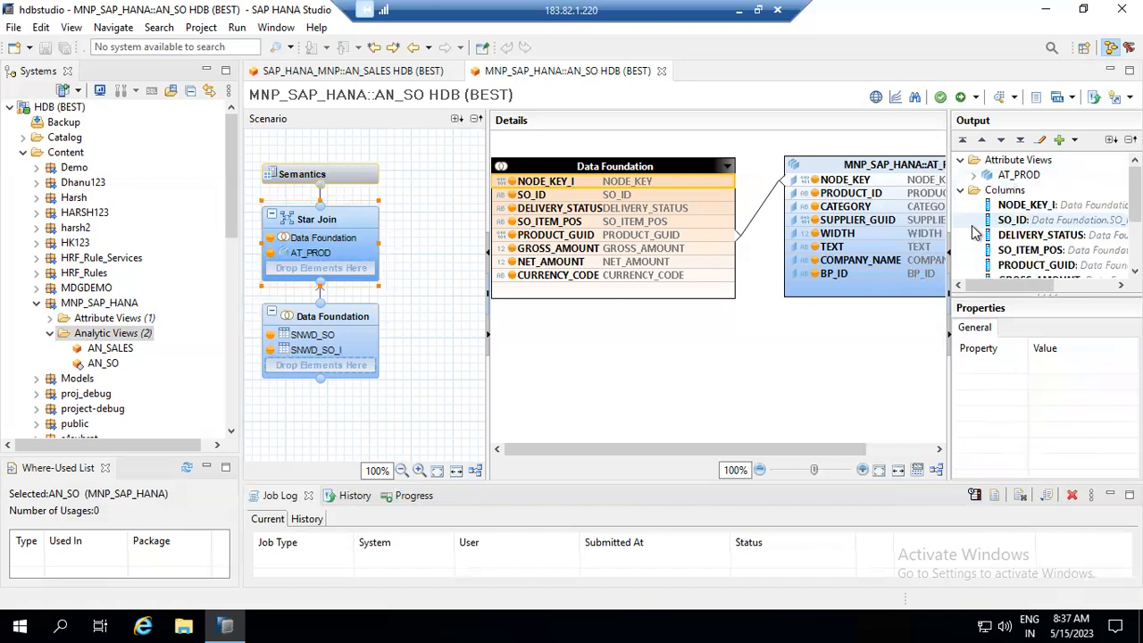
click(1027, 205)
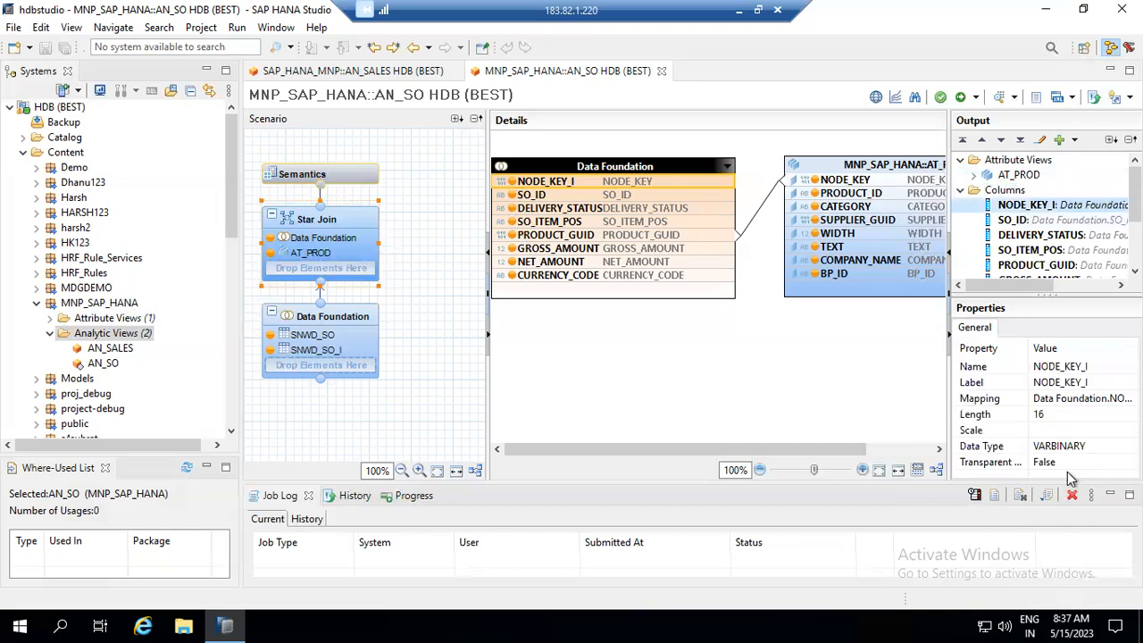
click(1097, 380)
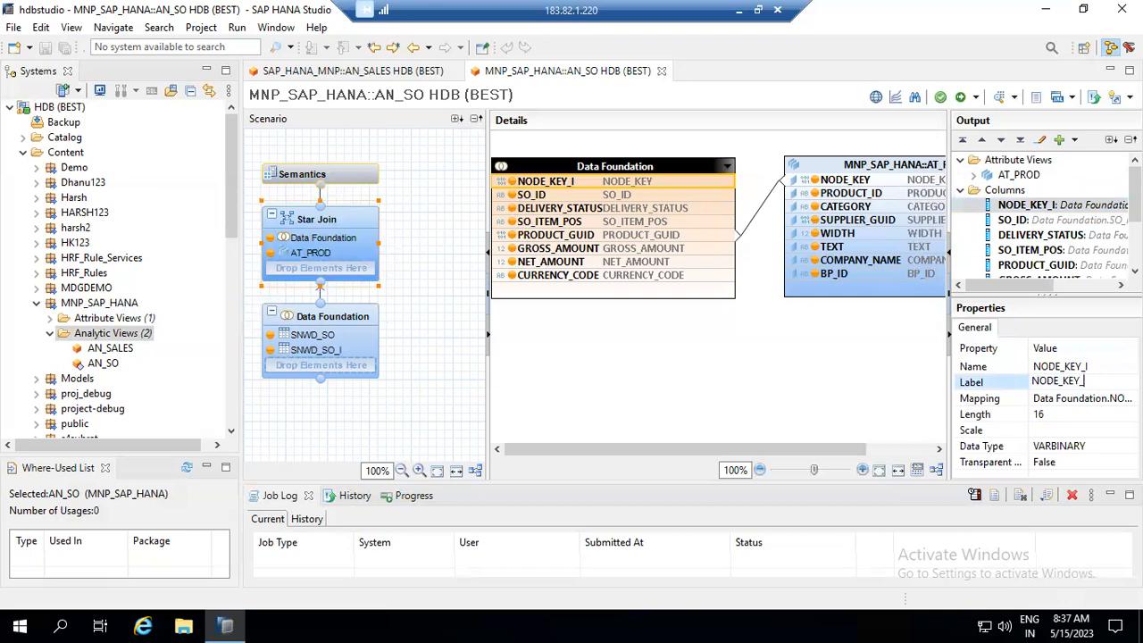
key(Return)
click(1093, 366)
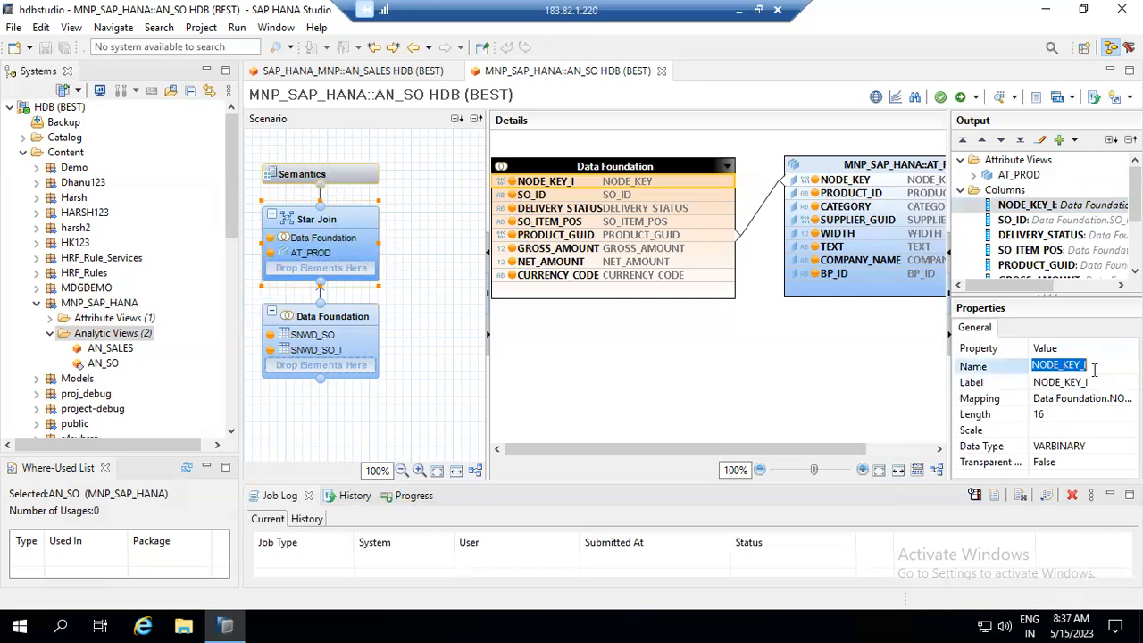
click(1094, 366)
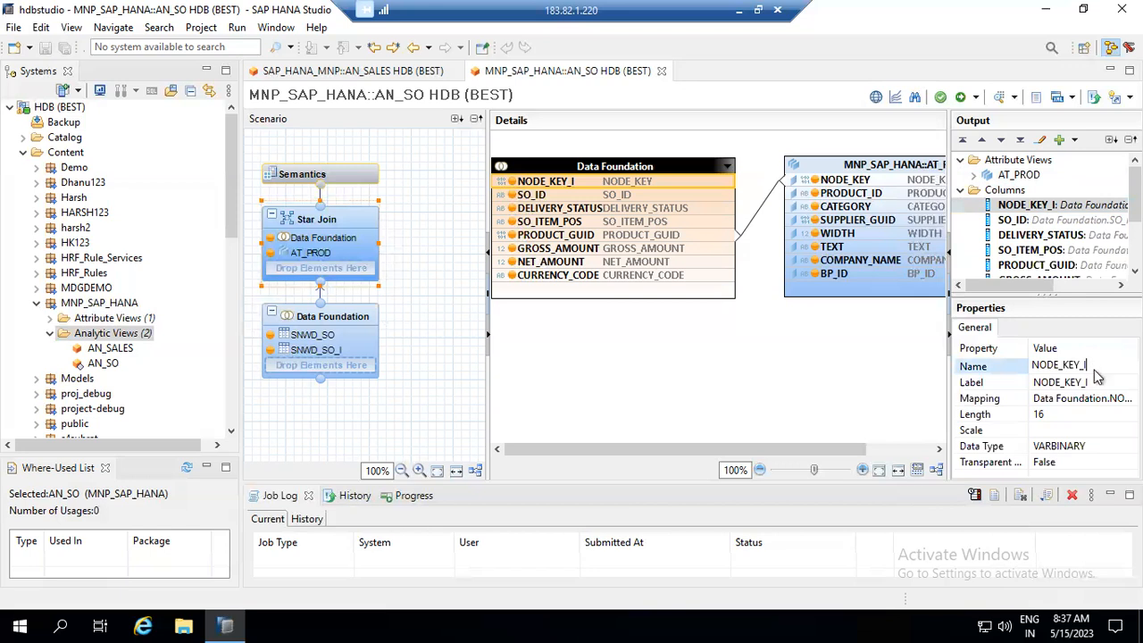
key(Return)
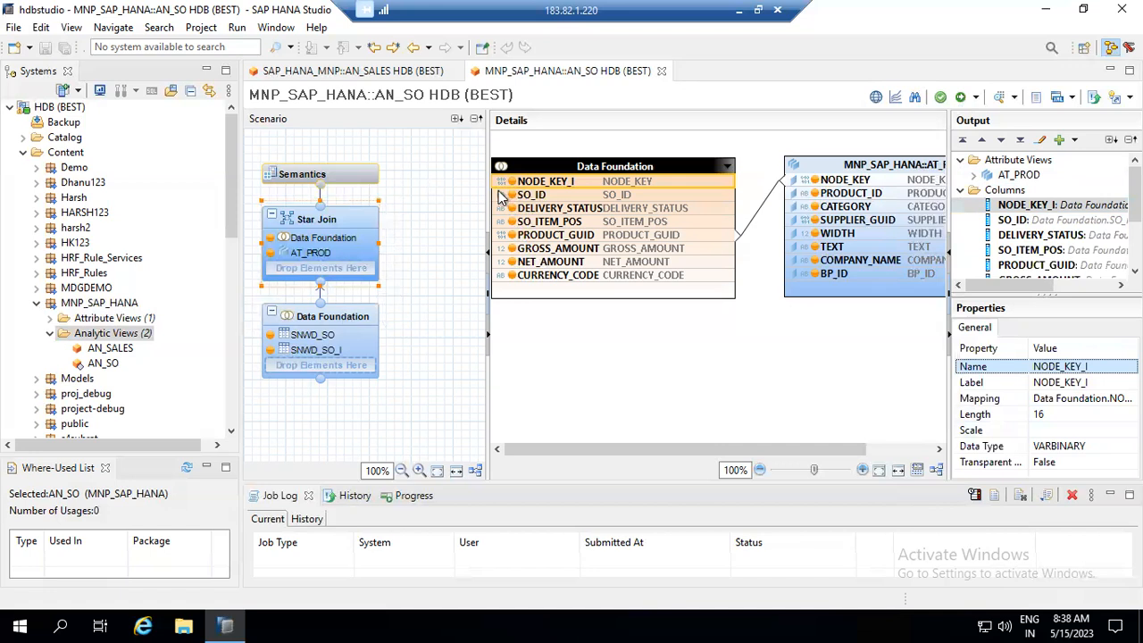
- Save and activate AN_SO and read the 'No measure defined in a reporting enabled view' job error
click(975, 97)
click(987, 118)
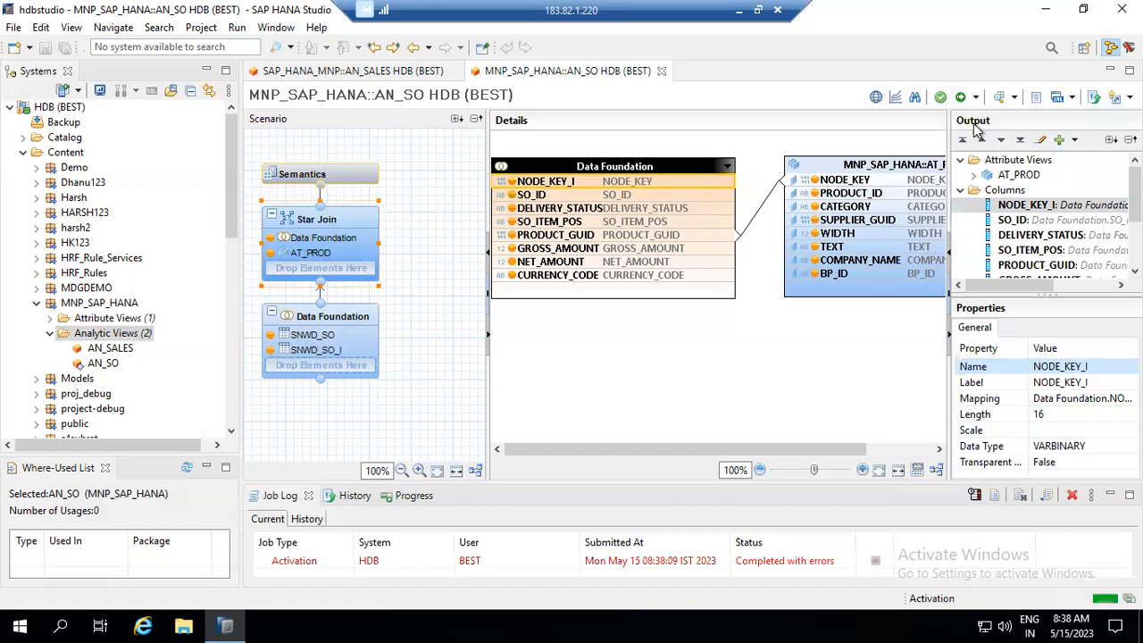
click(657, 563)
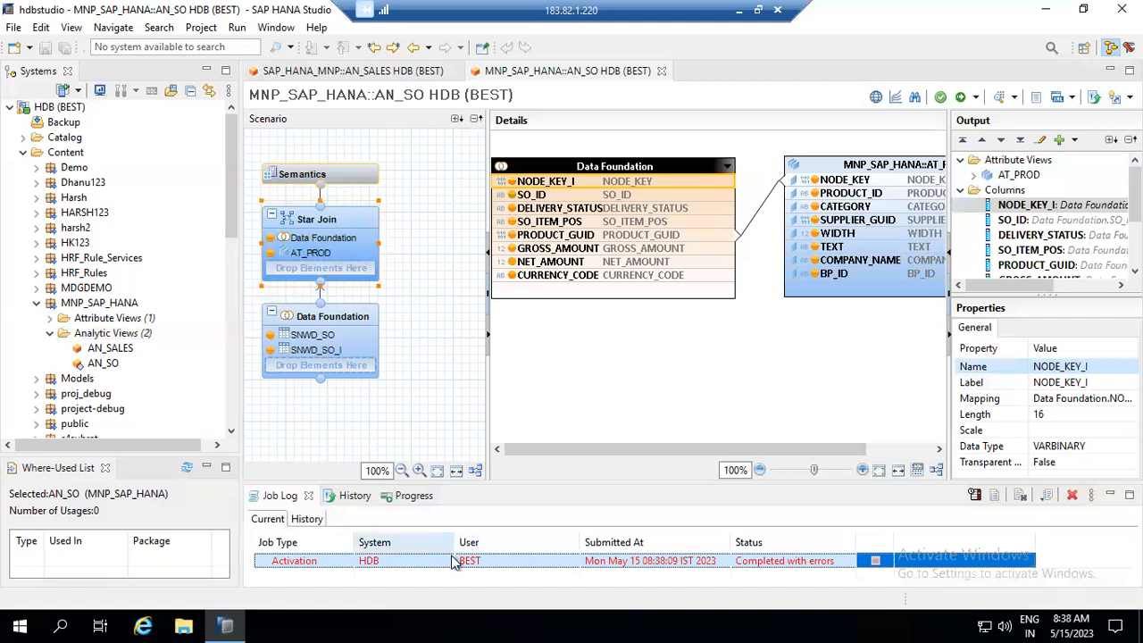
double_click(750, 568)
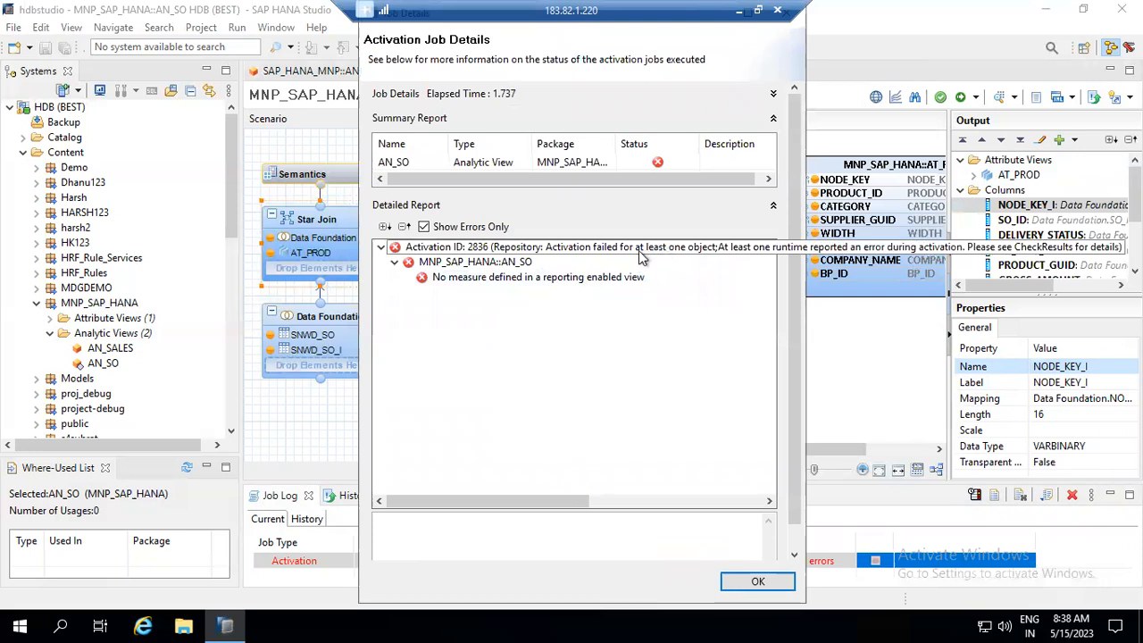
click(525, 282)
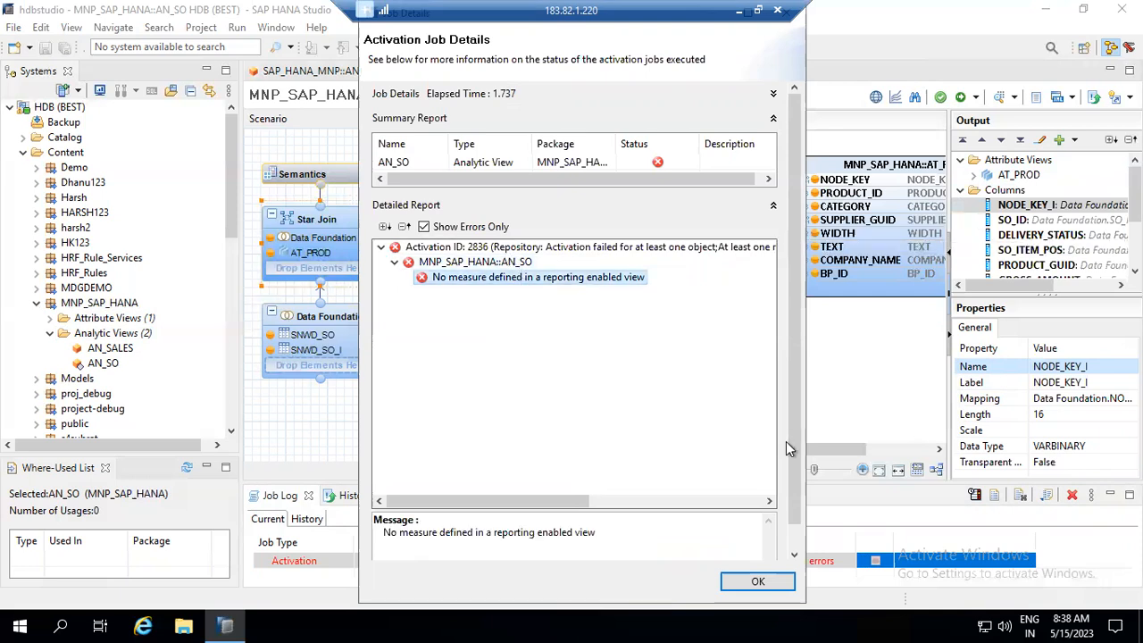
click(757, 581)
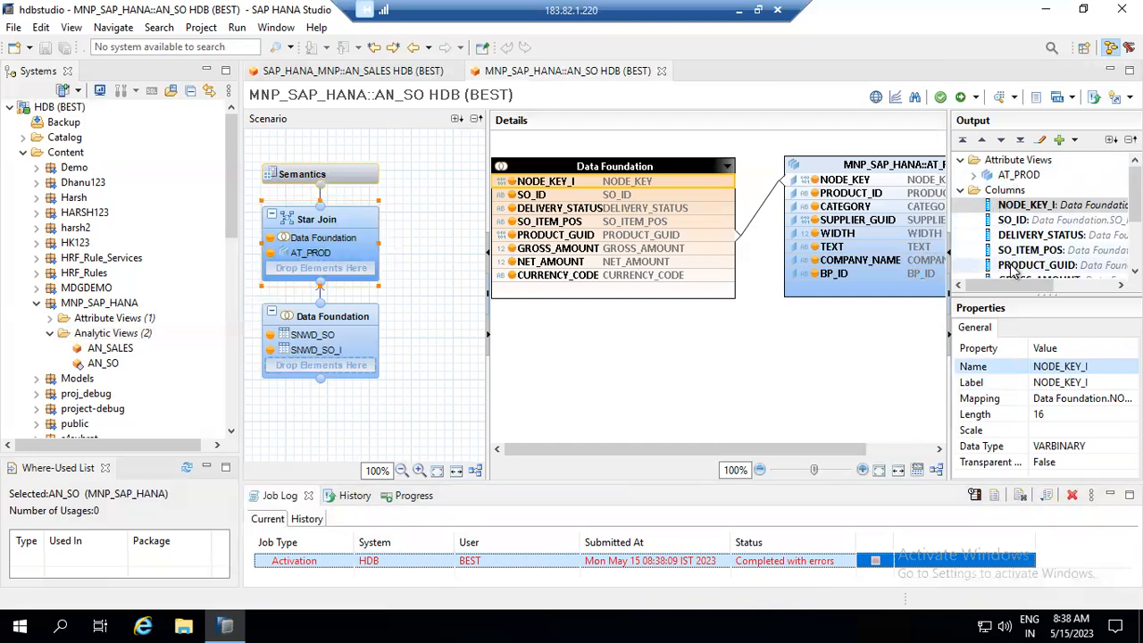
- In the Semantics local columns, set NODE_KEY_I and SO_ID to Attribute
drag(1135, 195, 1135, 215)
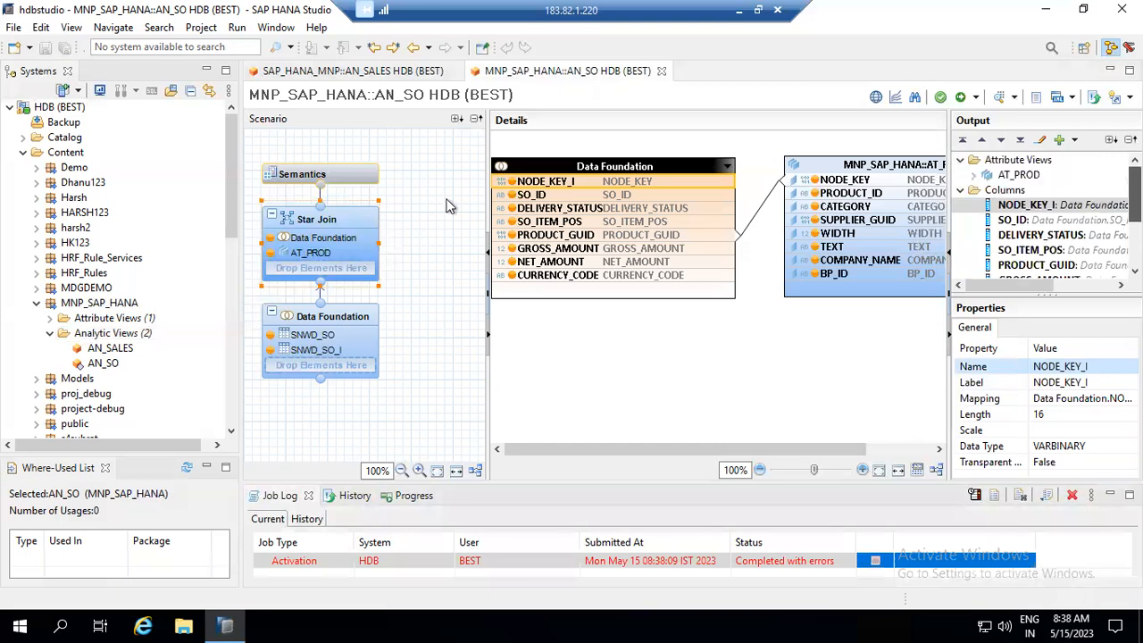
click(337, 176)
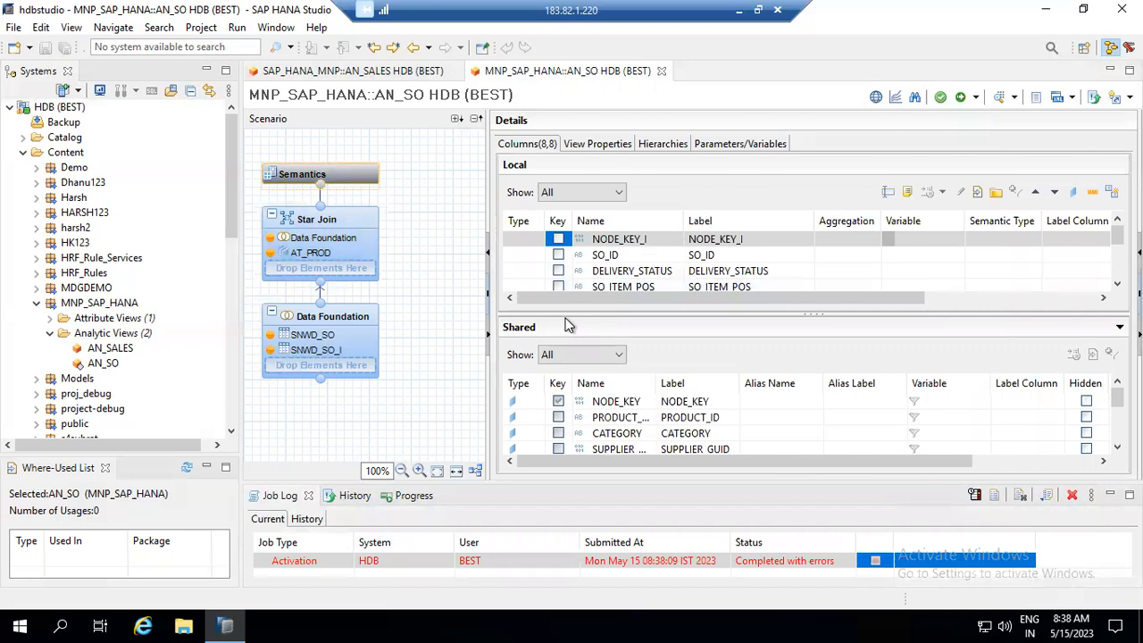
drag(567, 314, 574, 406)
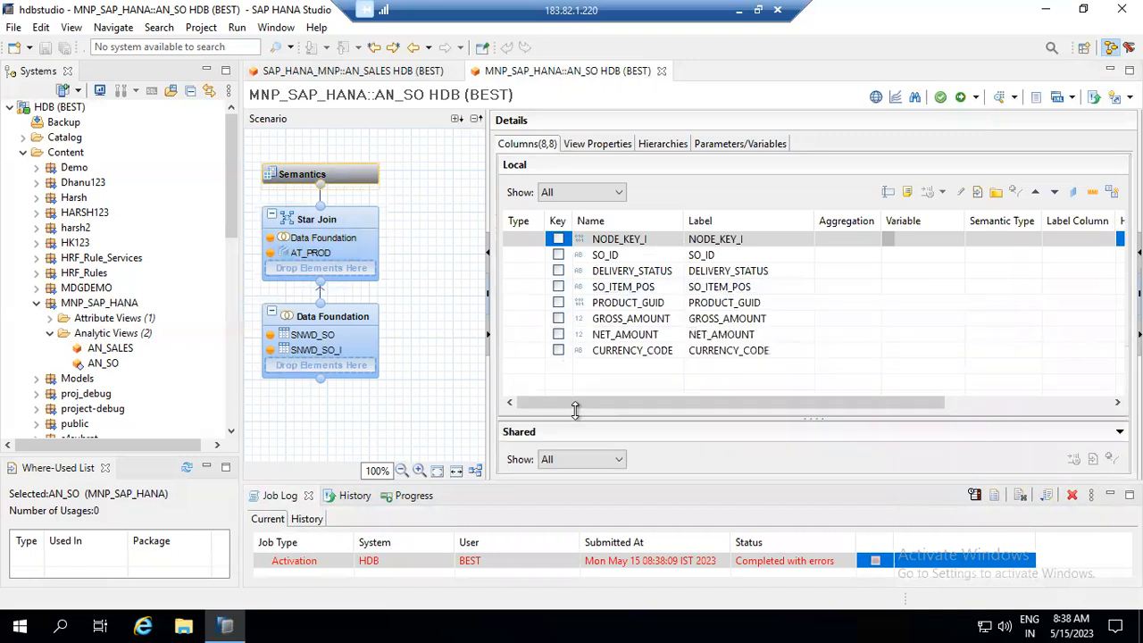
click(525, 243)
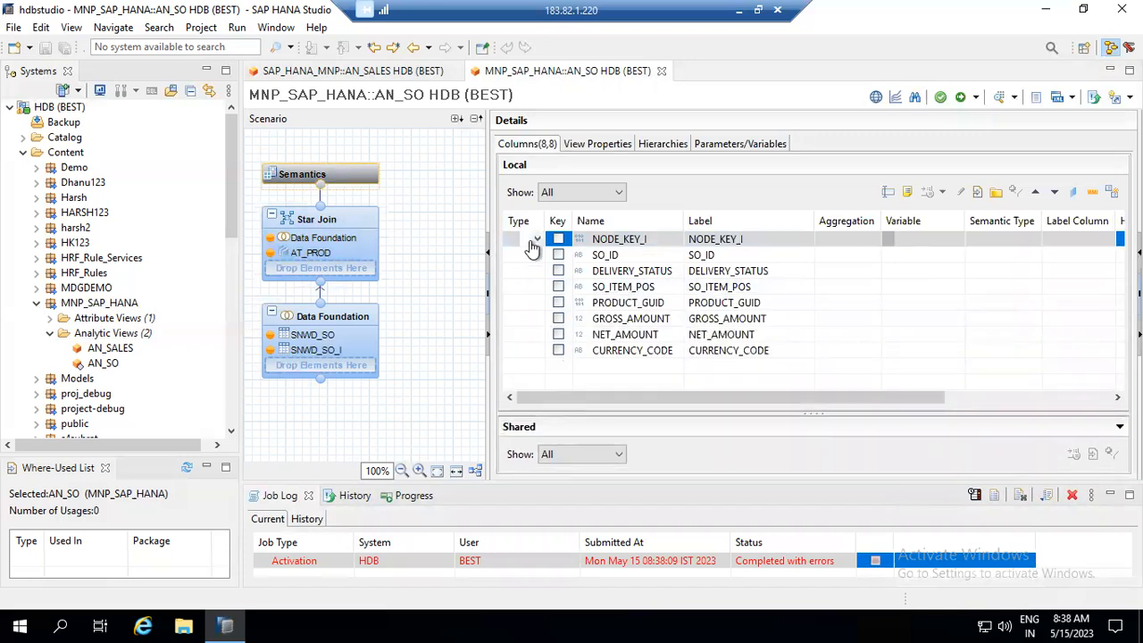
click(535, 241)
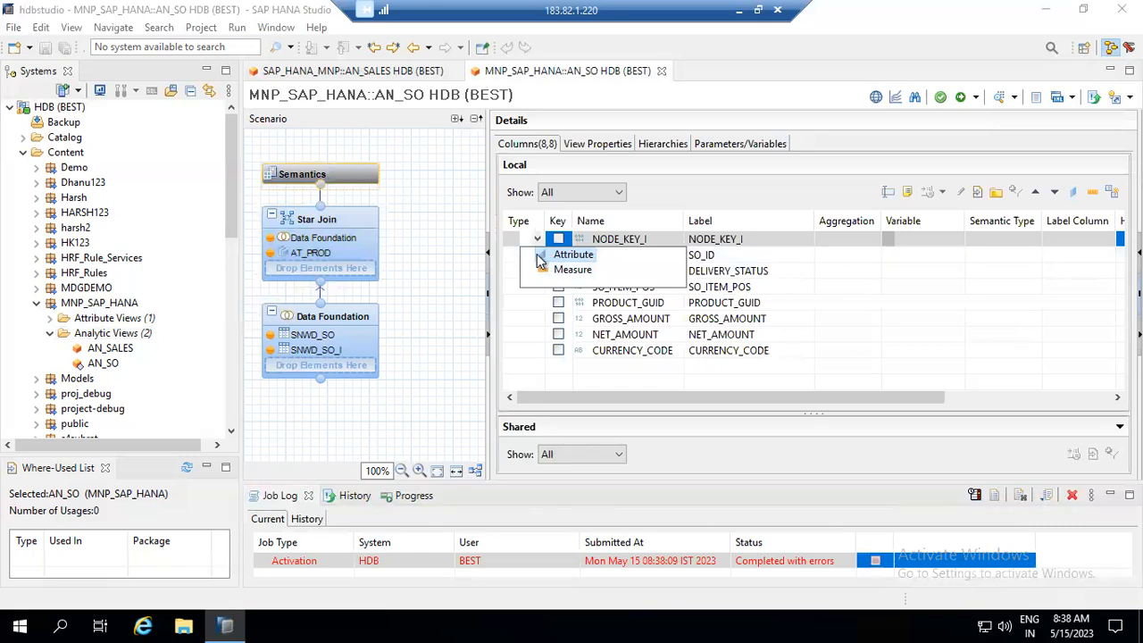
click(559, 256)
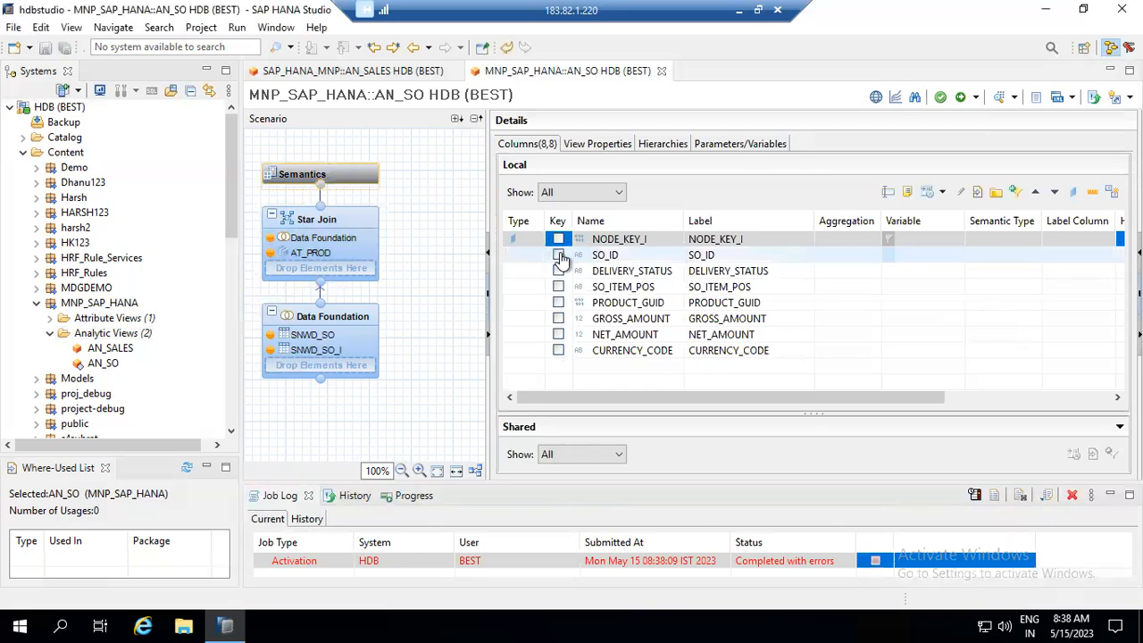
click(537, 258)
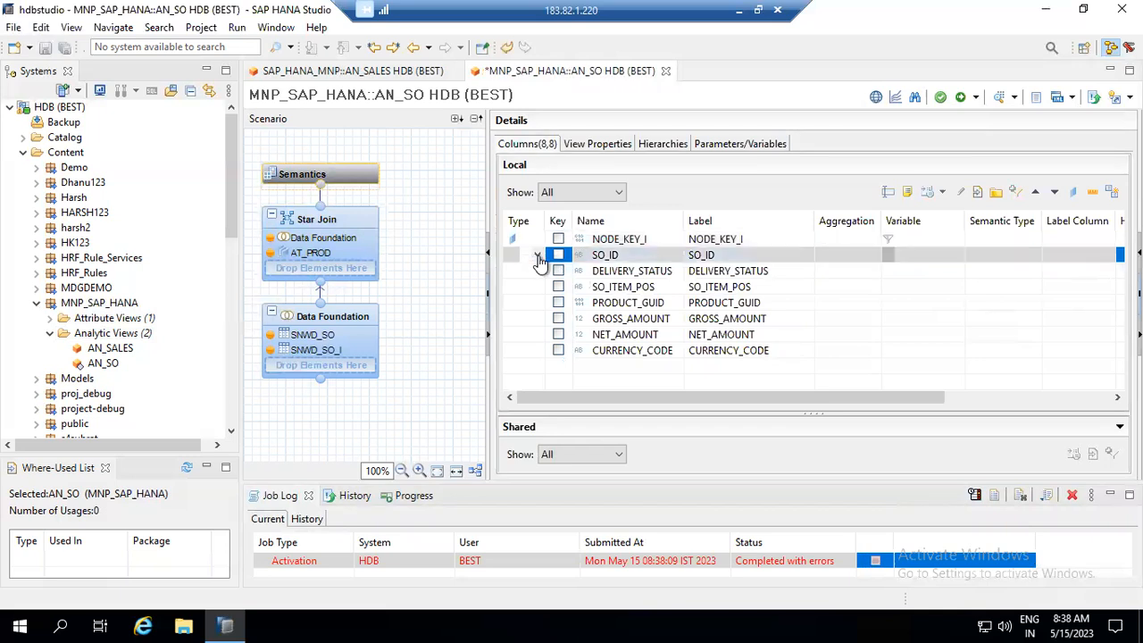
click(537, 257)
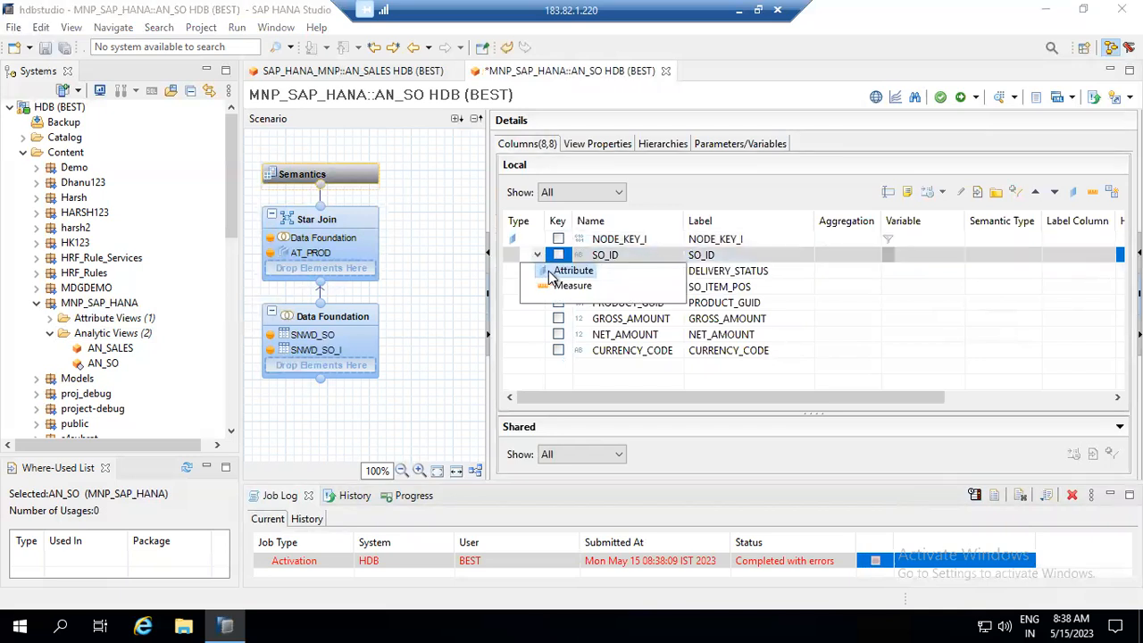
click(549, 271)
- Set DELIVERY_STATUS, SO_ITEM_POS and PRODUCT_GUID to Attribute
click(539, 271)
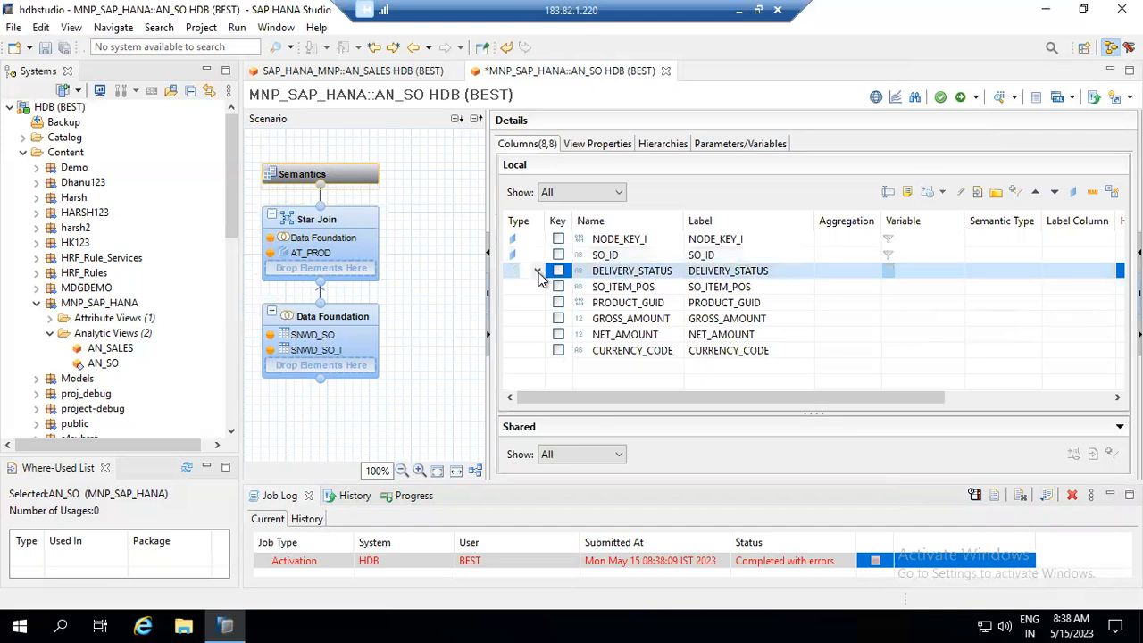
click(538, 272)
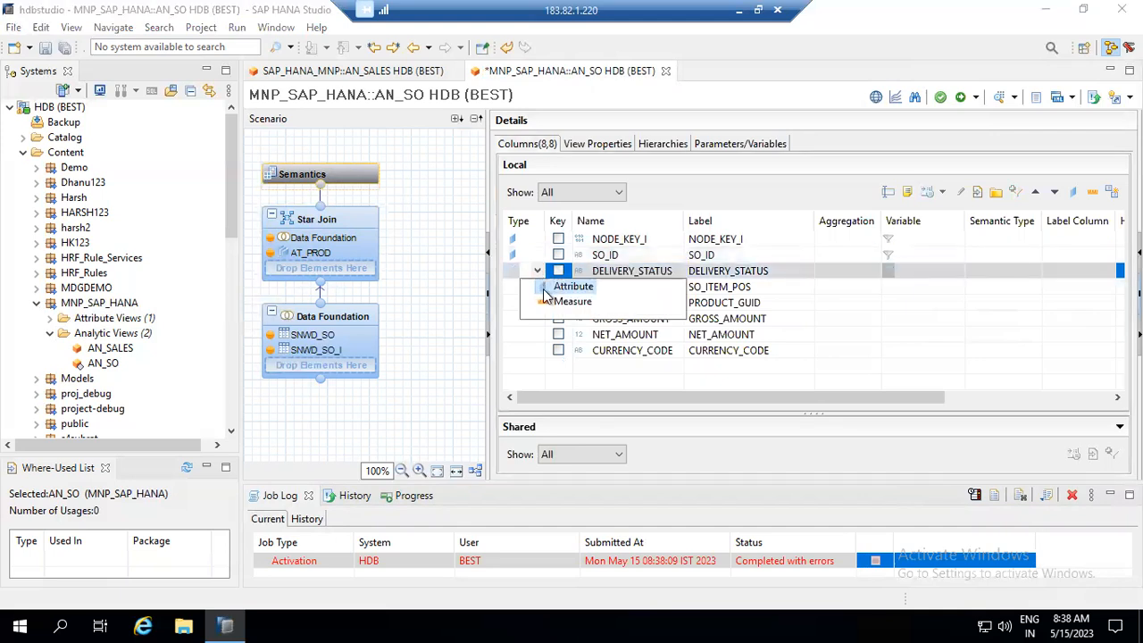
click(550, 288)
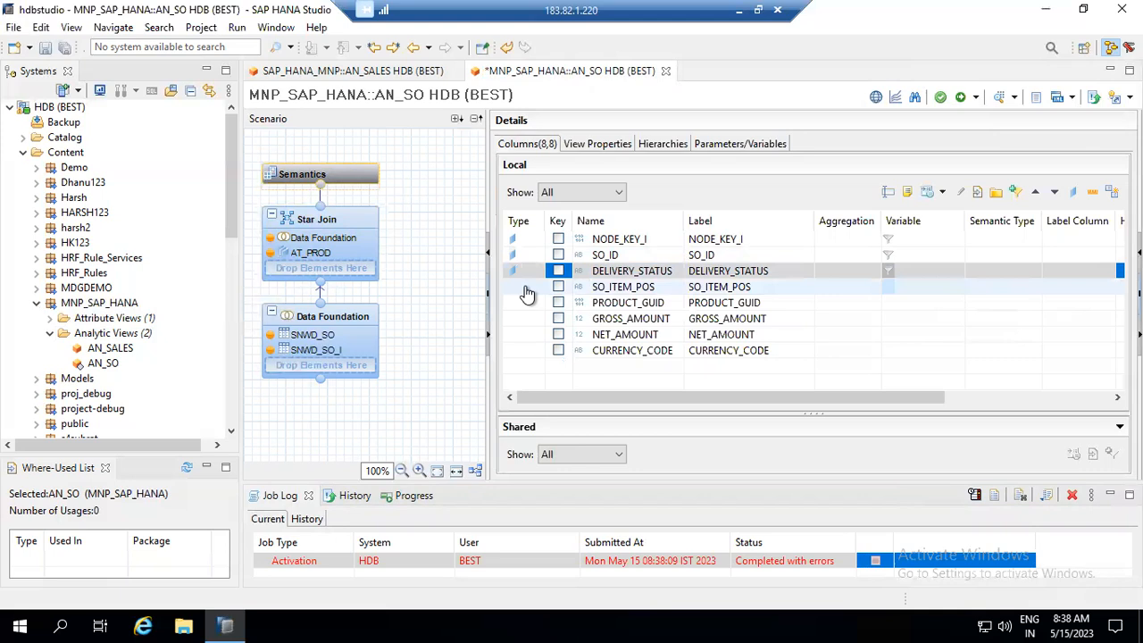
click(537, 288)
click(536, 288)
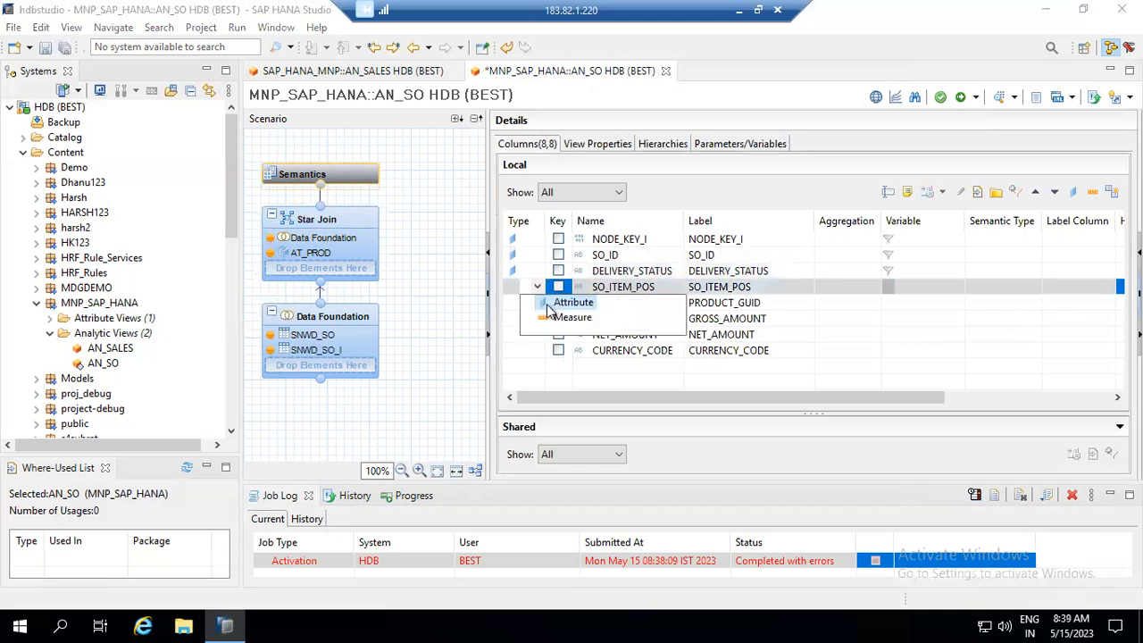
click(554, 303)
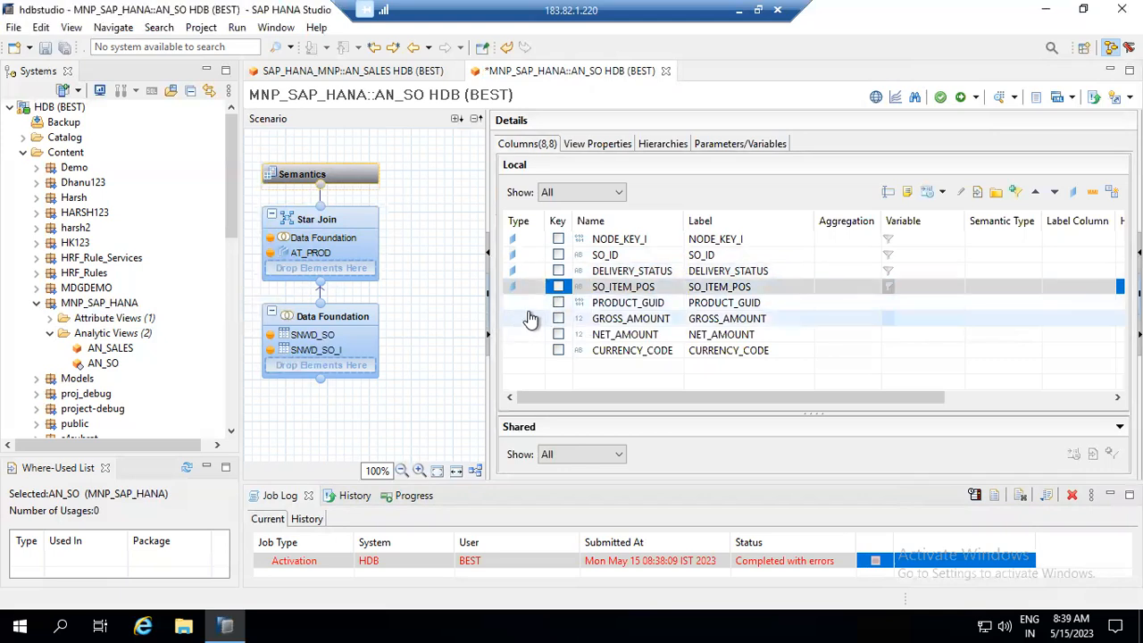
click(534, 304)
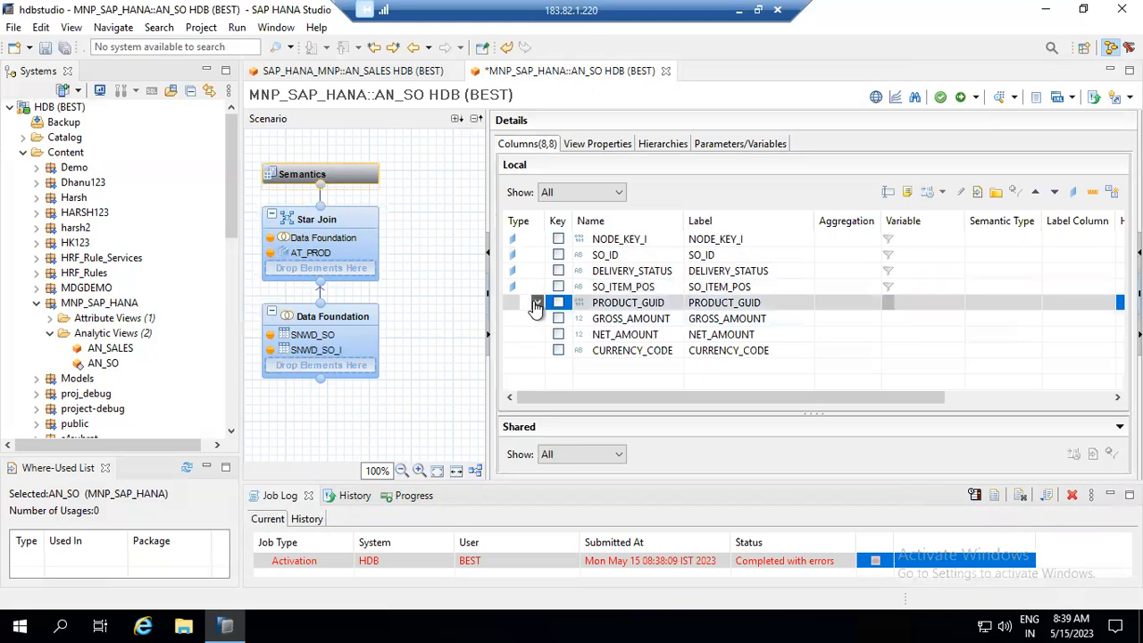
click(535, 305)
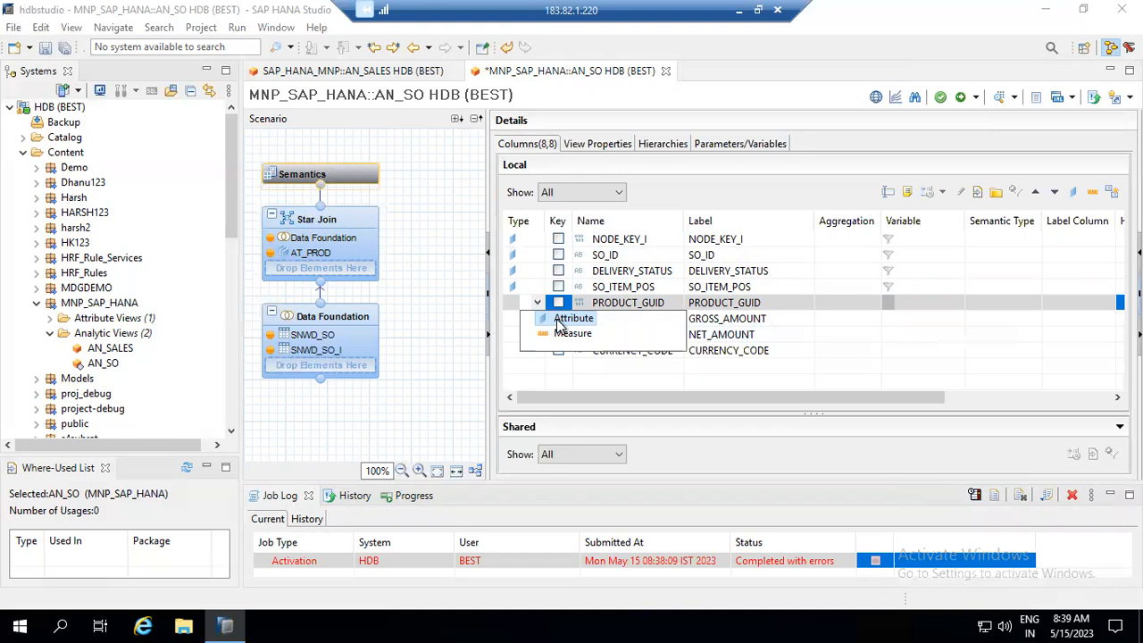
click(559, 319)
- Make GROSS_AMOUNT and NET_AMOUNT summed measures and CURRENCY_CODE an attribute
click(558, 319)
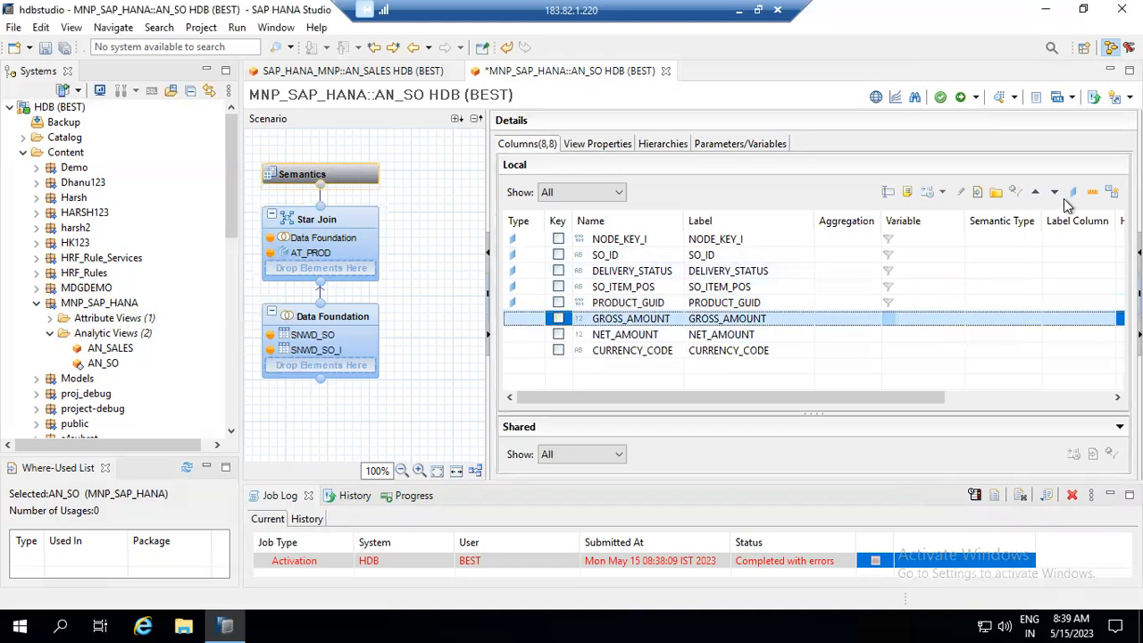
click(1093, 198)
click(664, 336)
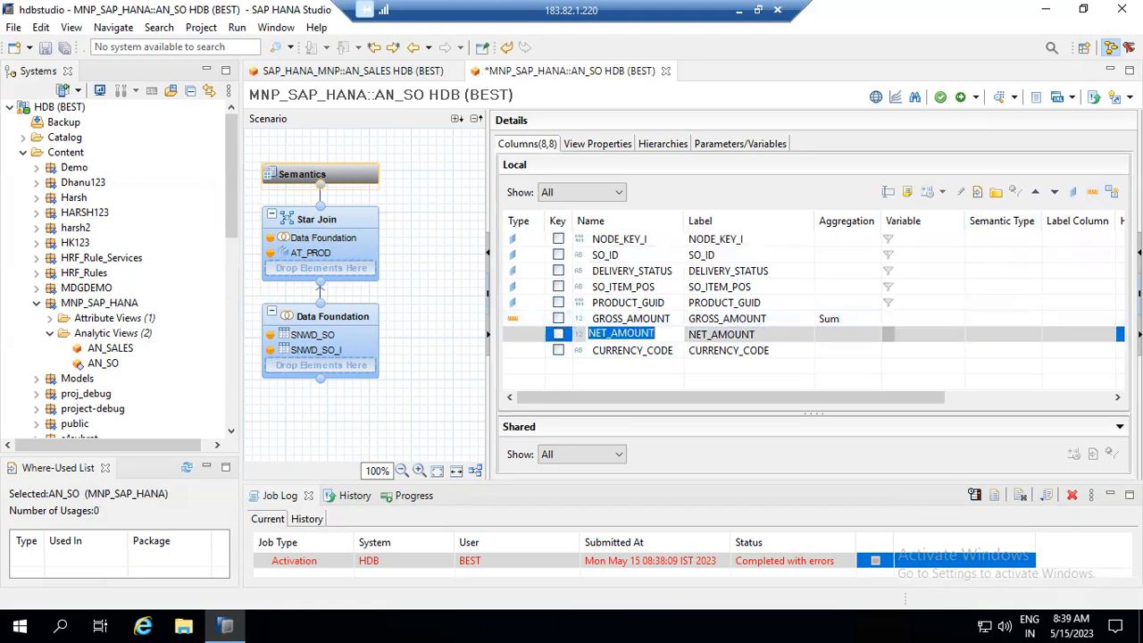
click(1091, 198)
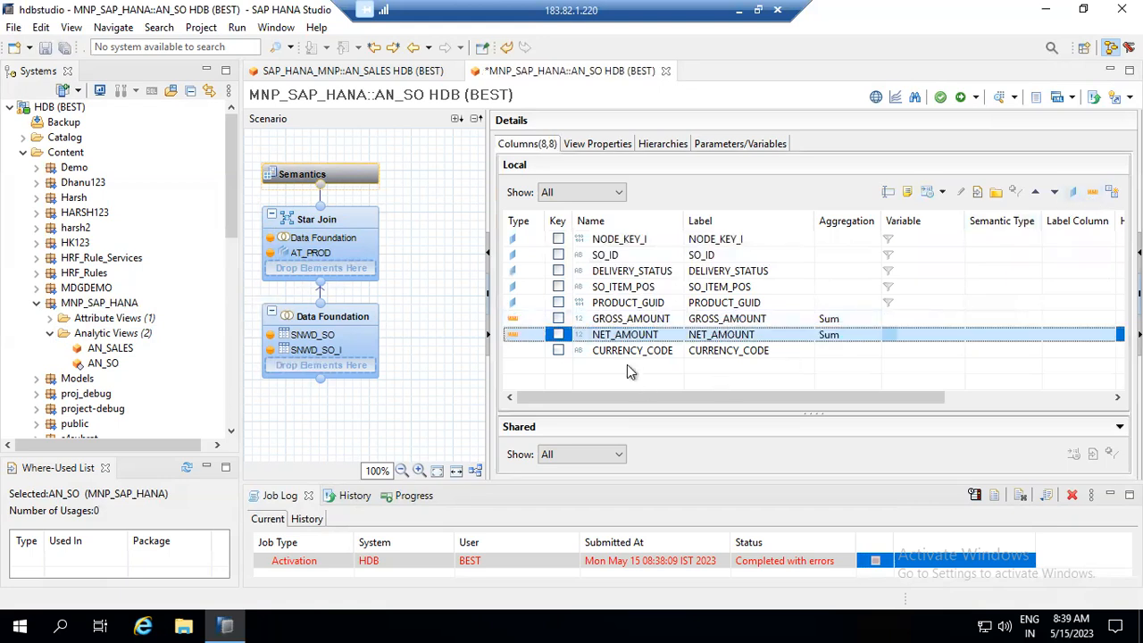
click(541, 354)
click(538, 351)
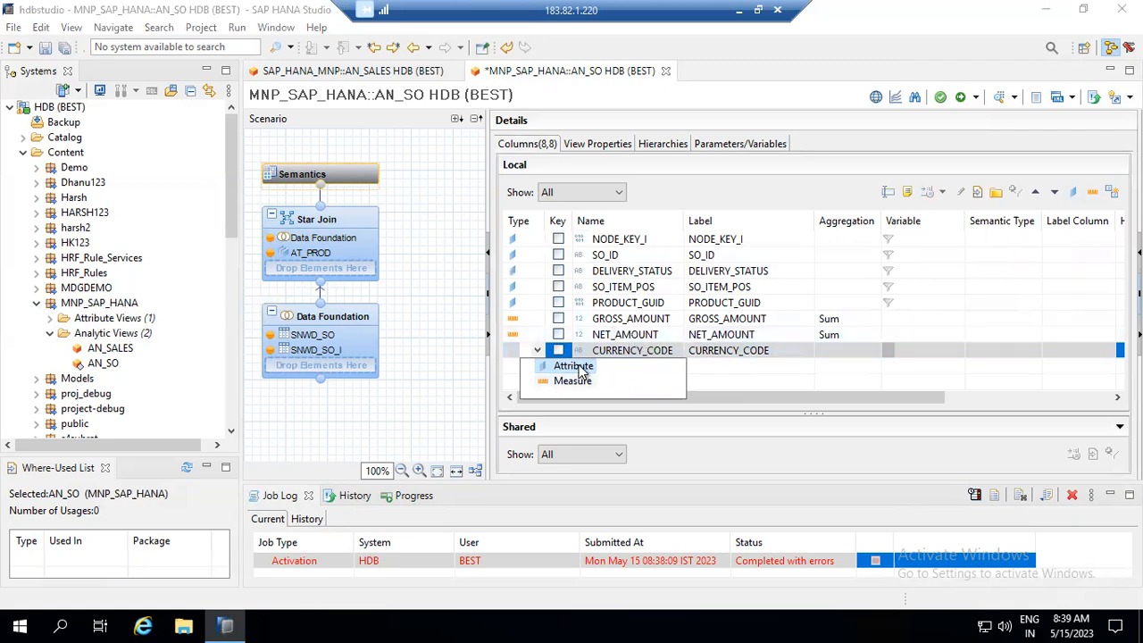
click(576, 366)
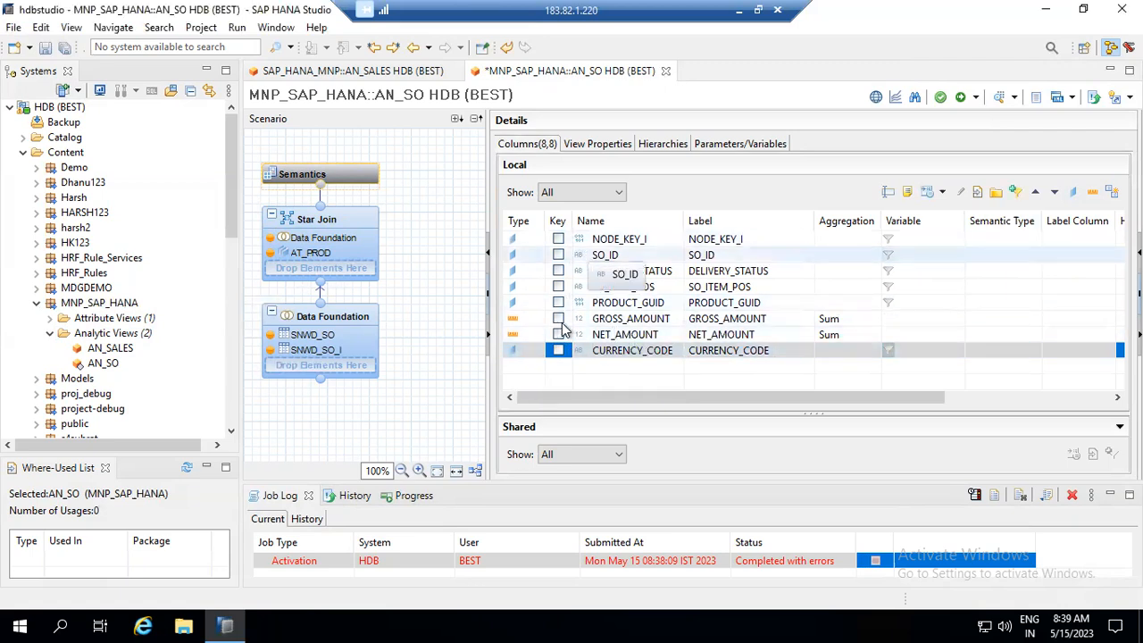
- Review AN_SO's View Properties, Hierarchies and Parameters/Variables tabs
click(600, 145)
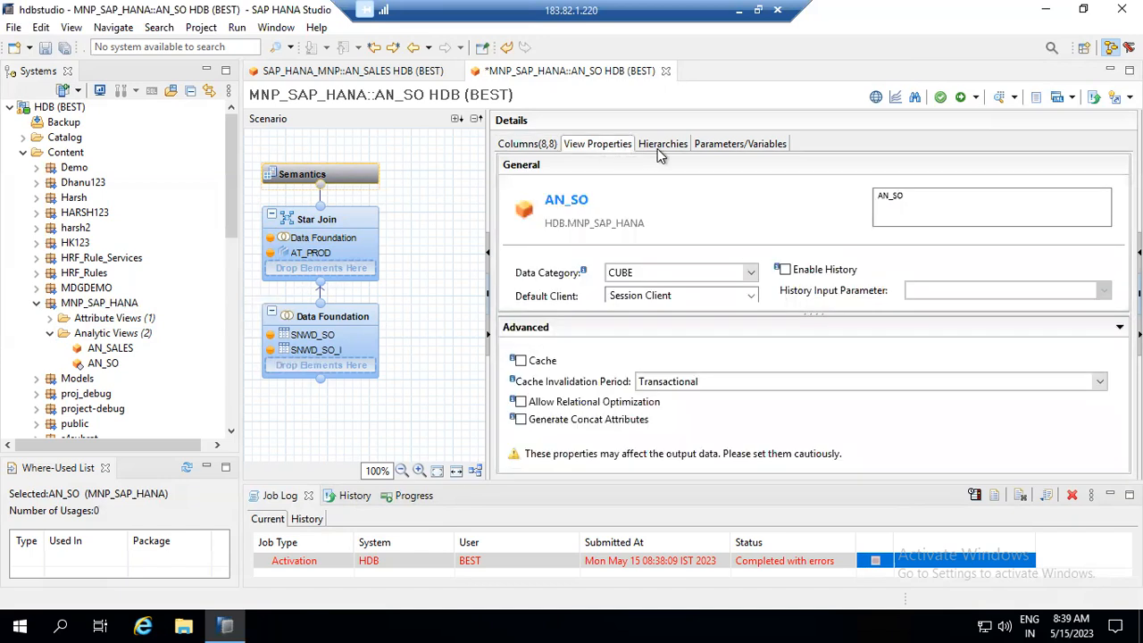
click(657, 148)
click(730, 145)
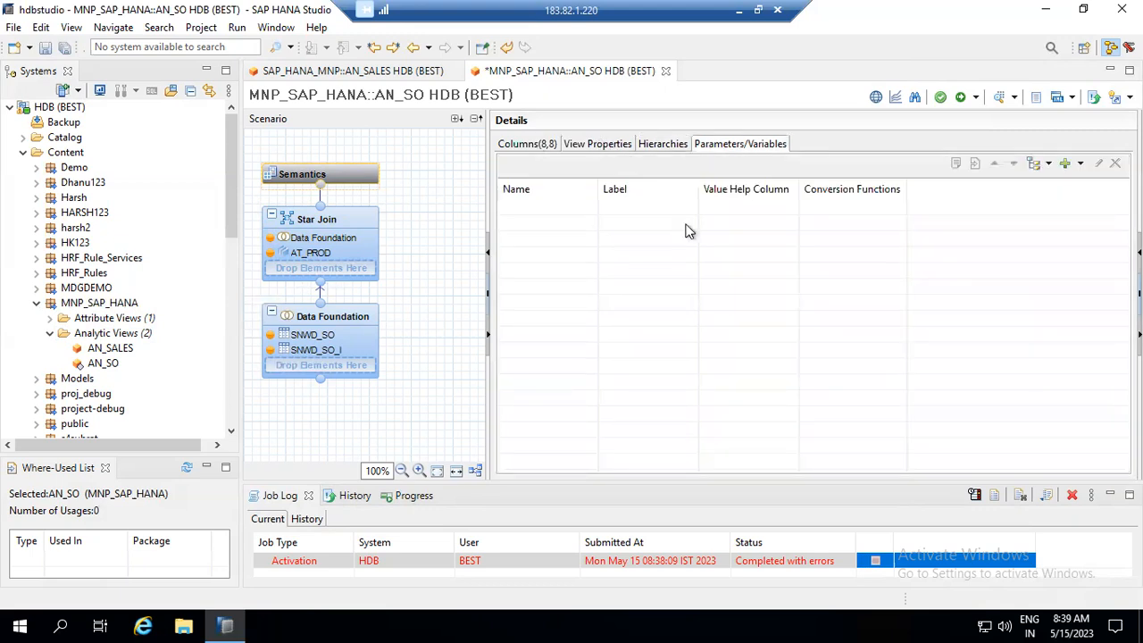
click(603, 145)
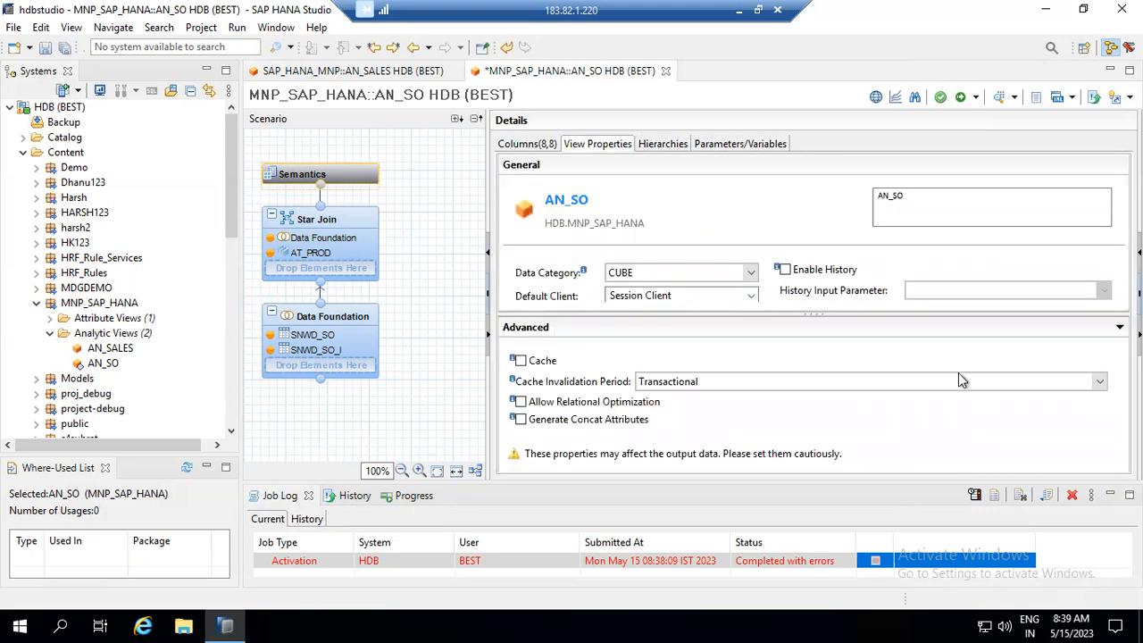
drag(836, 312, 836, 354)
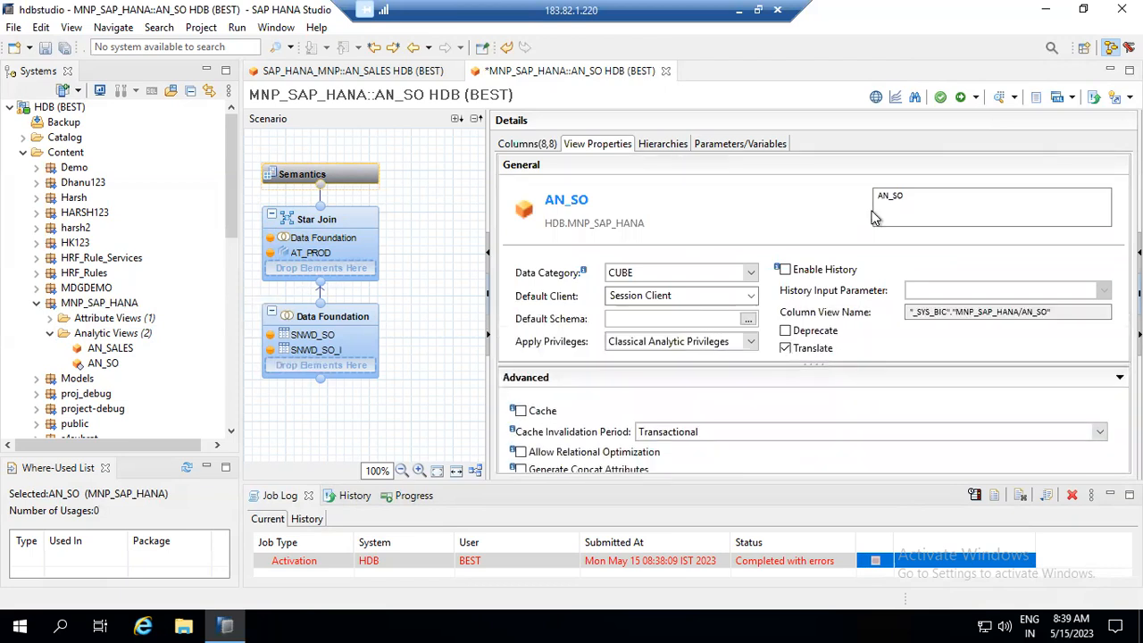
- Save and activate AN_SO and confirm the successful activation in the Job Log
click(979, 98)
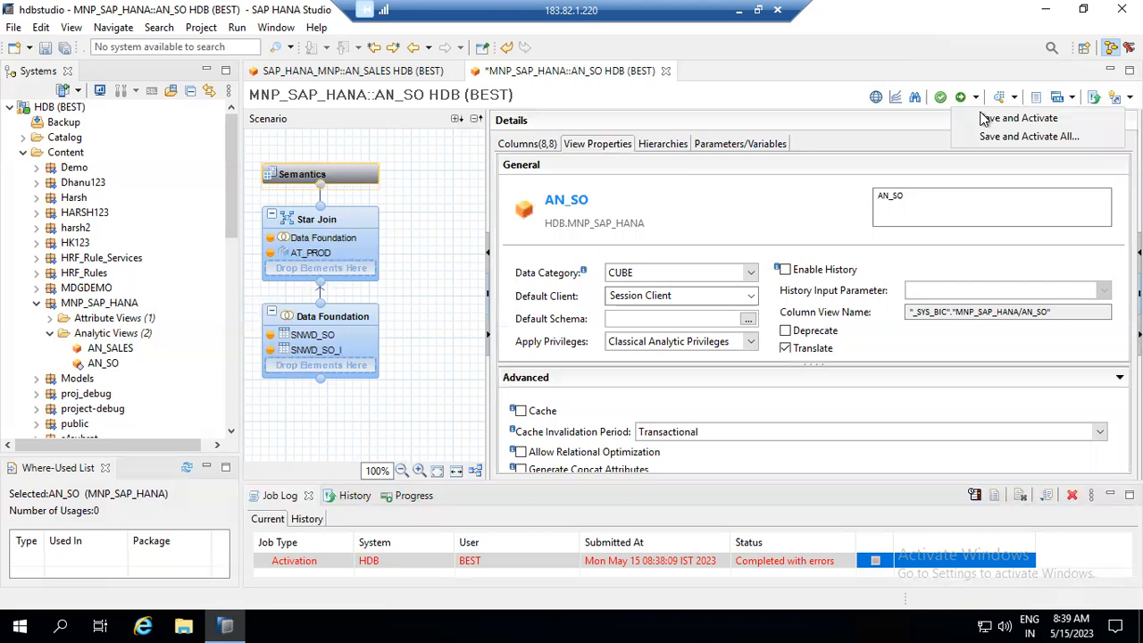
click(982, 116)
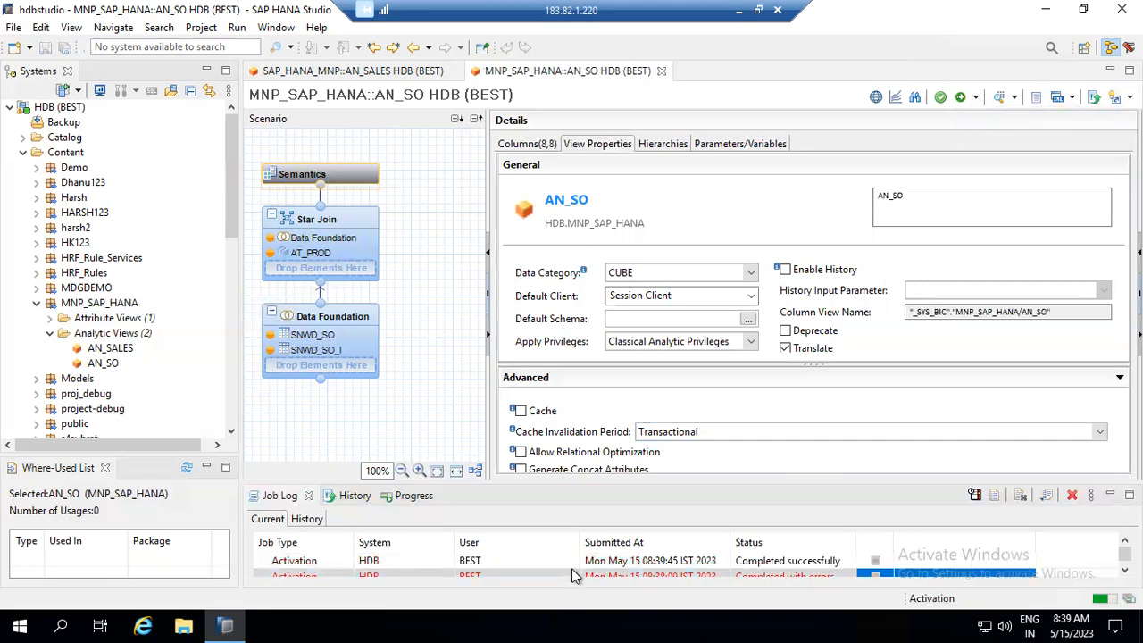
click(598, 561)
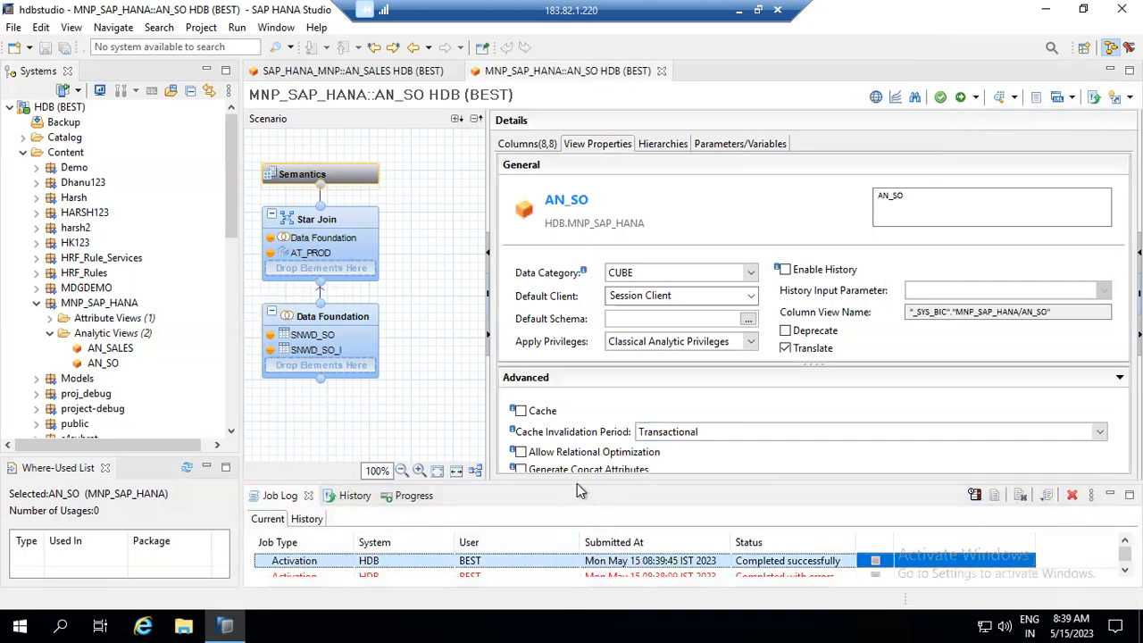
drag(577, 482, 572, 446)
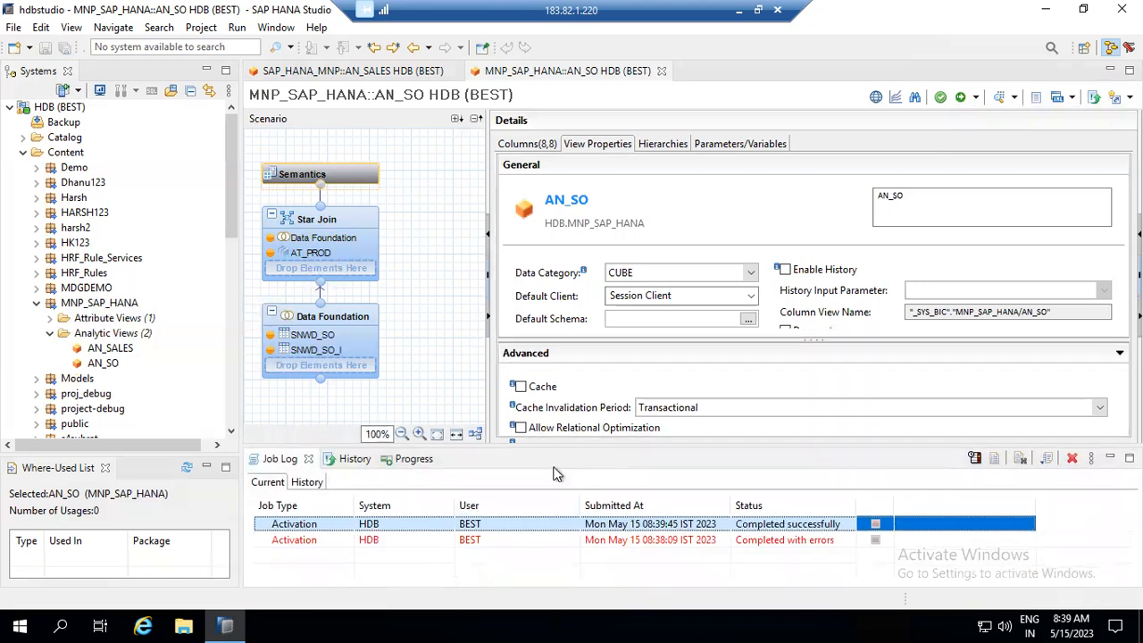
click(1015, 97)
- Open AN_SO in the Data Preview Editor and scroll the Raw Data through CURRENCY_CODE and amounts
click(1028, 120)
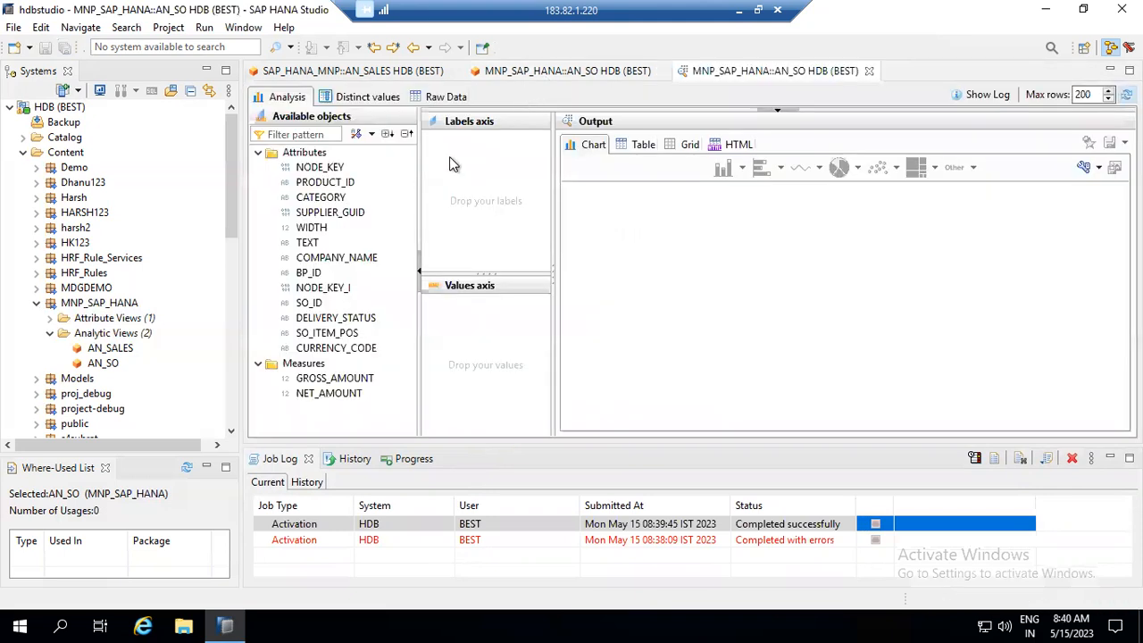
click(447, 98)
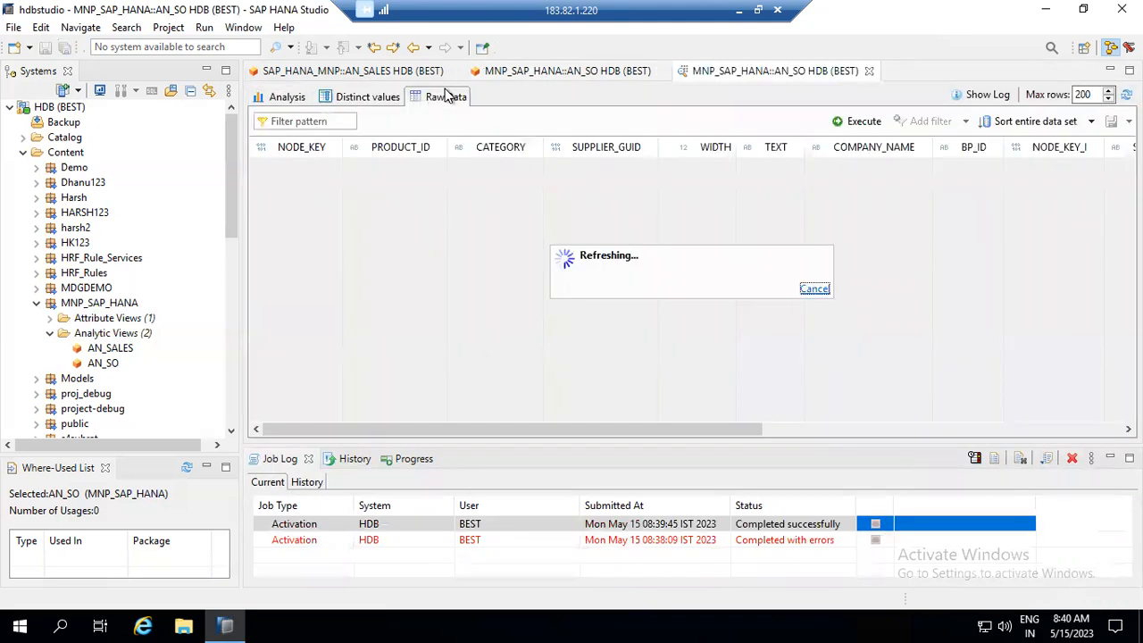
drag(734, 432, 930, 433)
click(1028, 436)
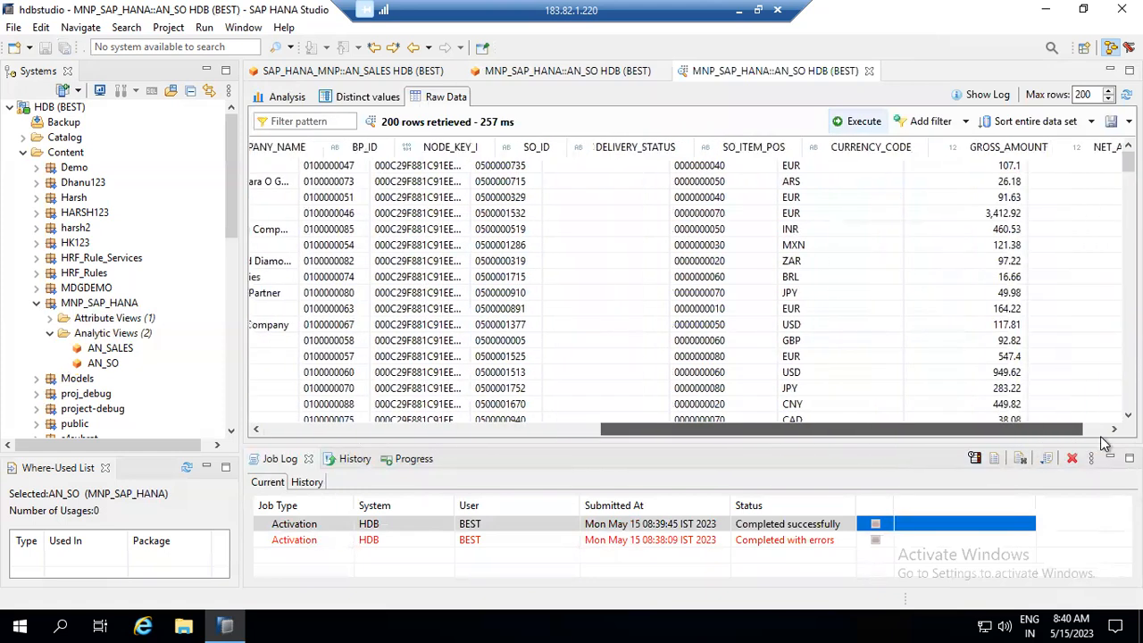
drag(622, 440, 428, 443)
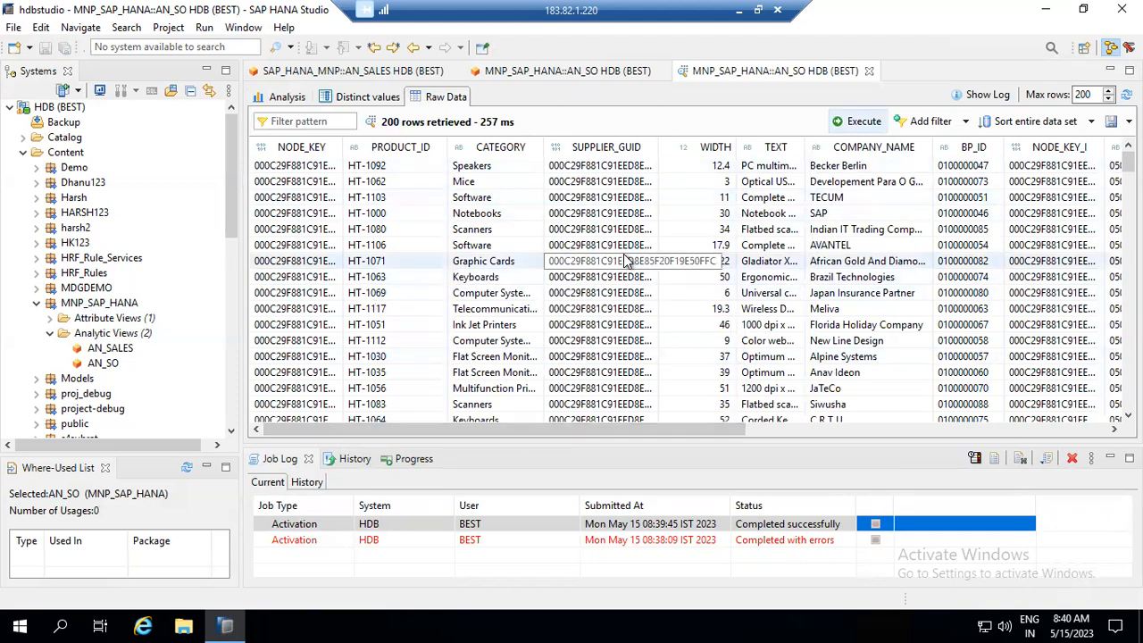
drag(714, 432, 1033, 443)
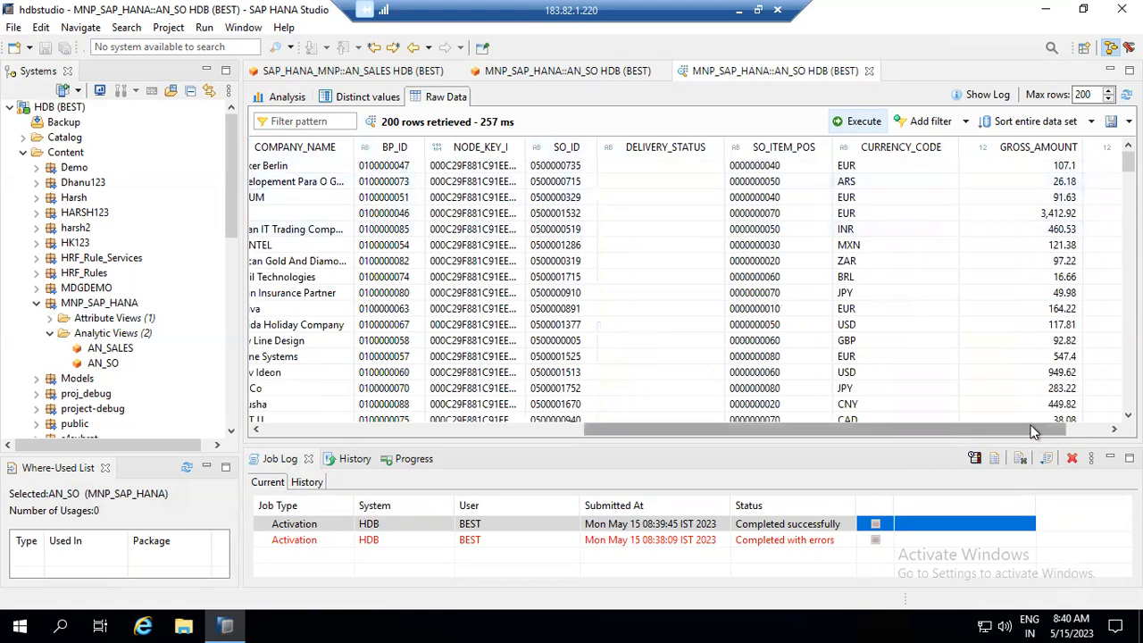
drag(1018, 430, 1053, 429)
drag(964, 437, 857, 215)
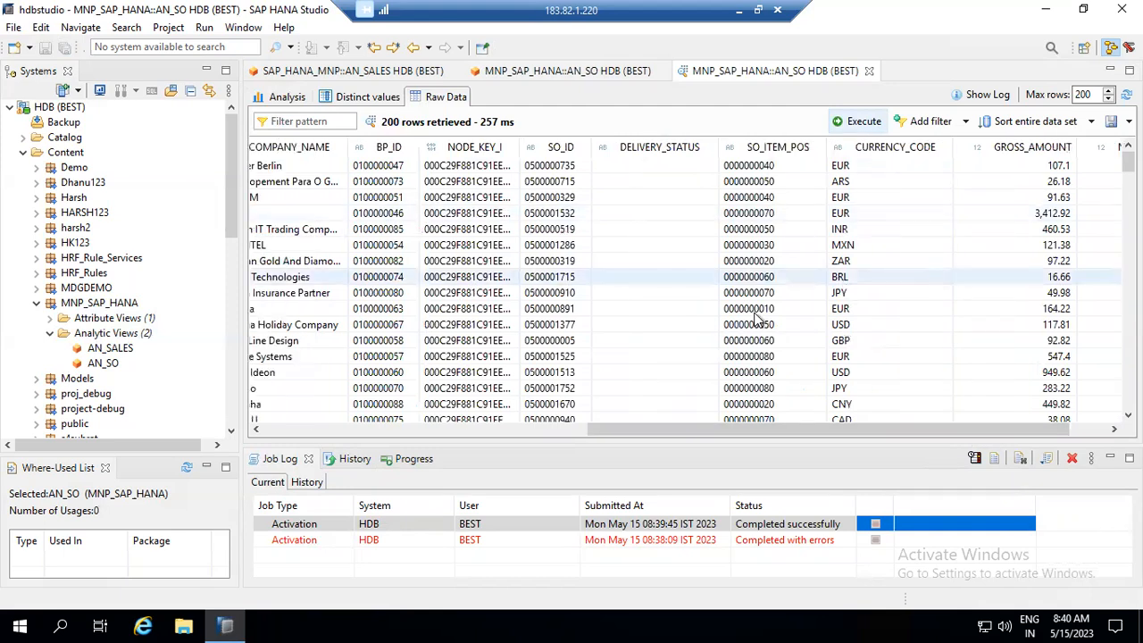
click(466, 432)
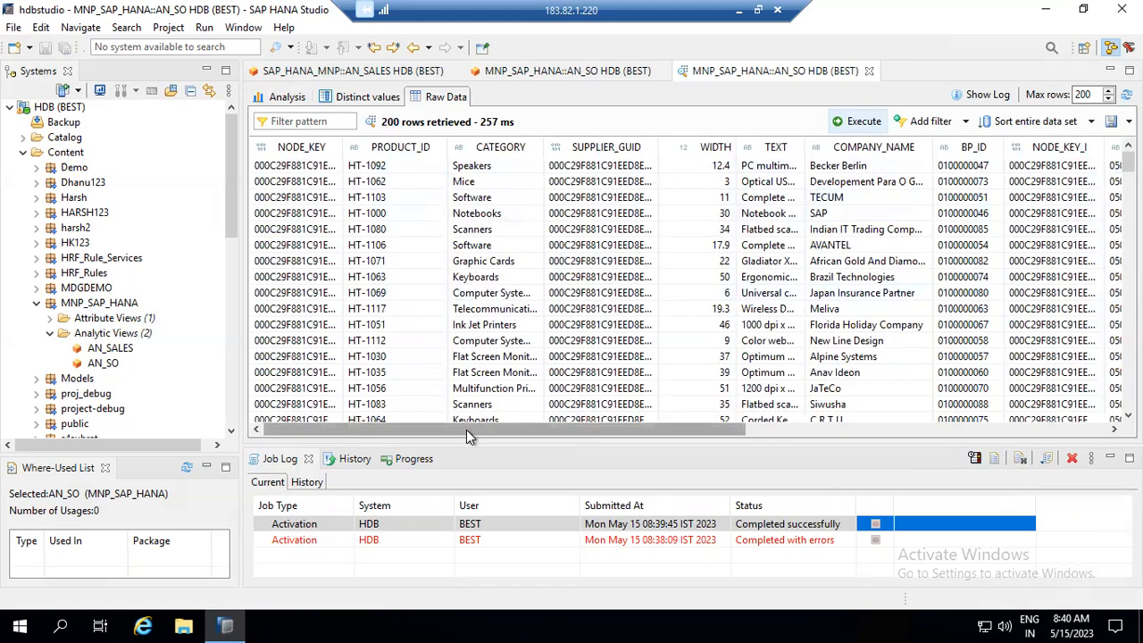
- Return to AN_SO's Star Join and enlarge its output columns list
click(589, 76)
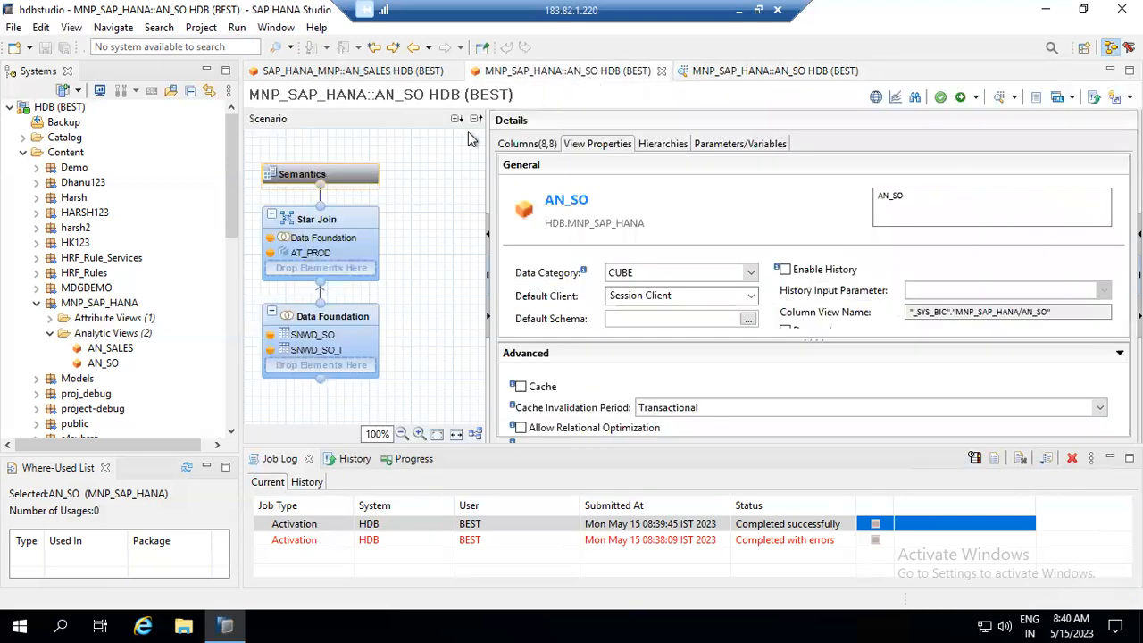
click(361, 218)
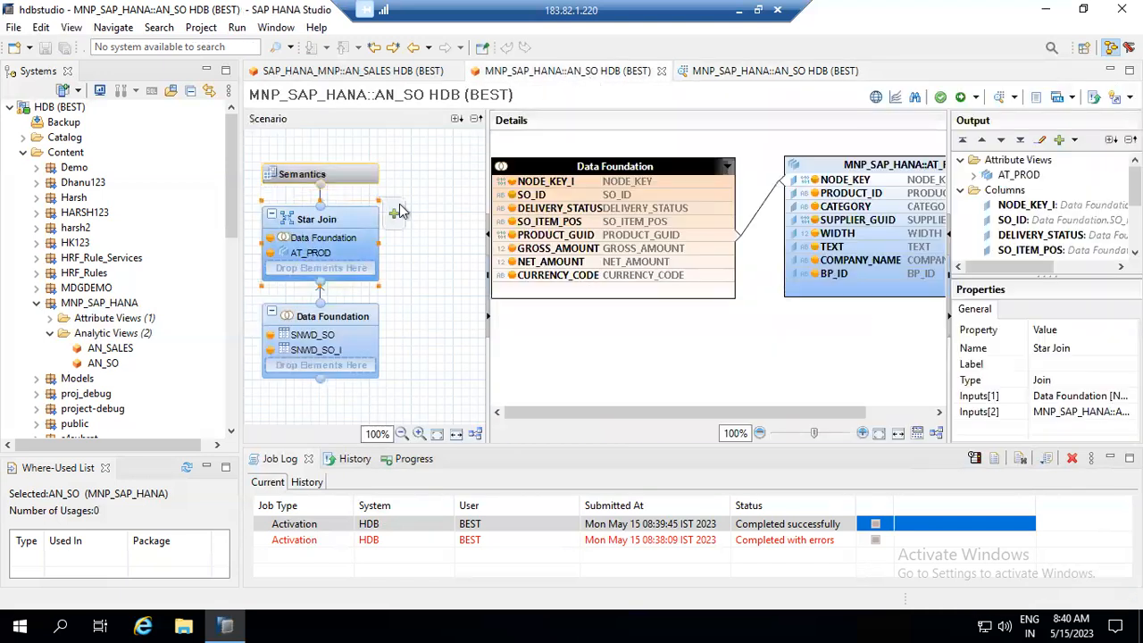
drag(1062, 278, 1086, 389)
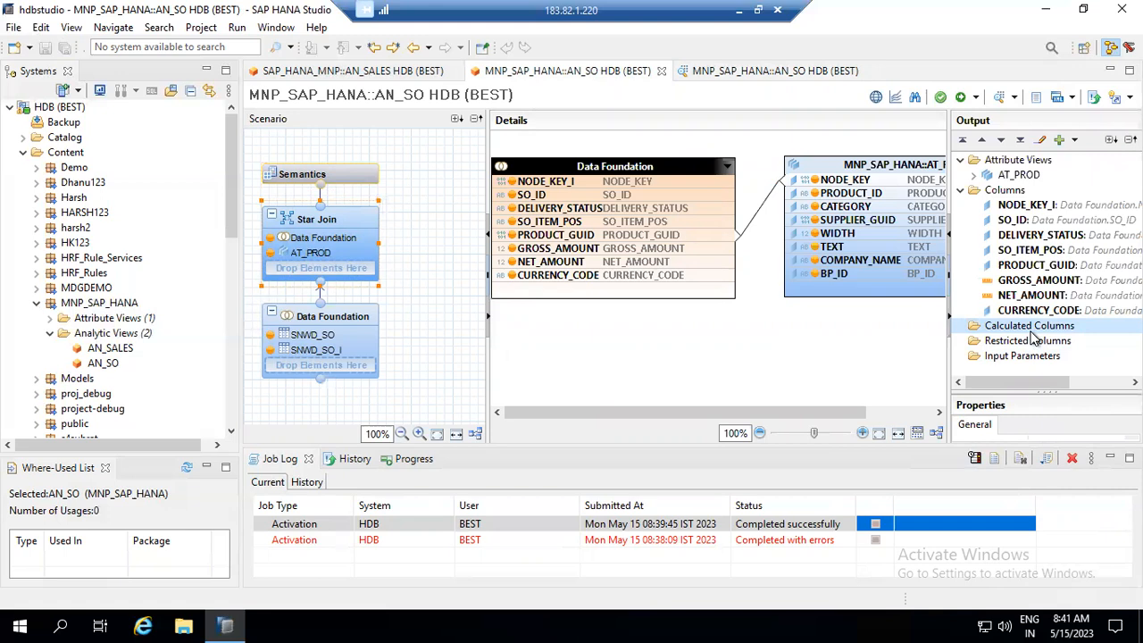
click(1029, 329)
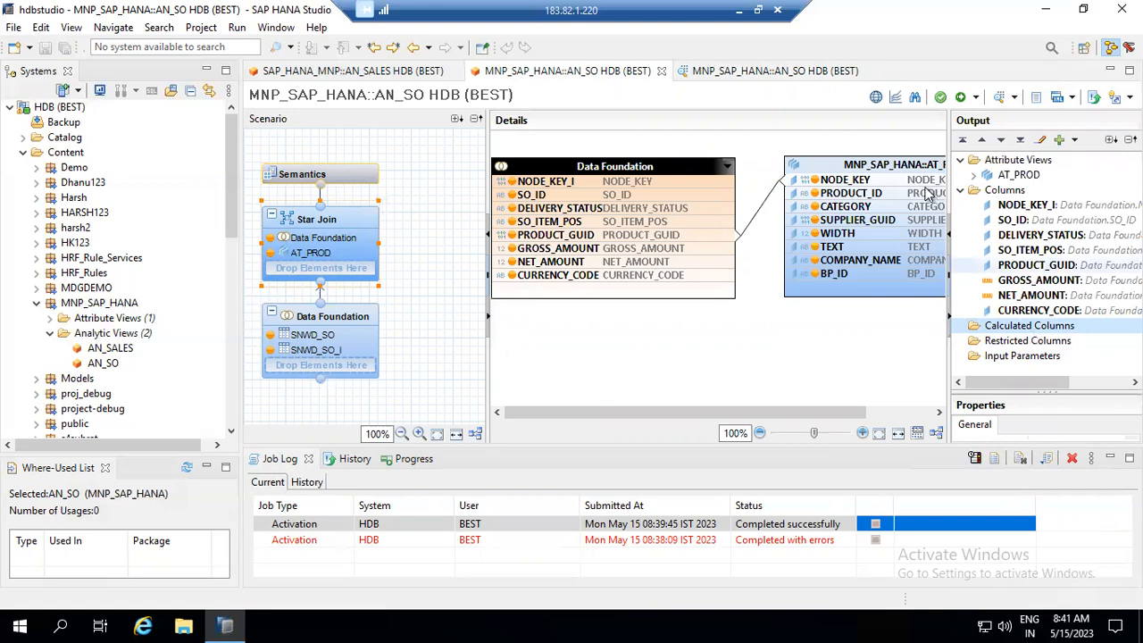
- Check GROSS_AMOUNT and CURRENCY_CODE in the raw data preview, then go back to Calculated Columns
click(774, 72)
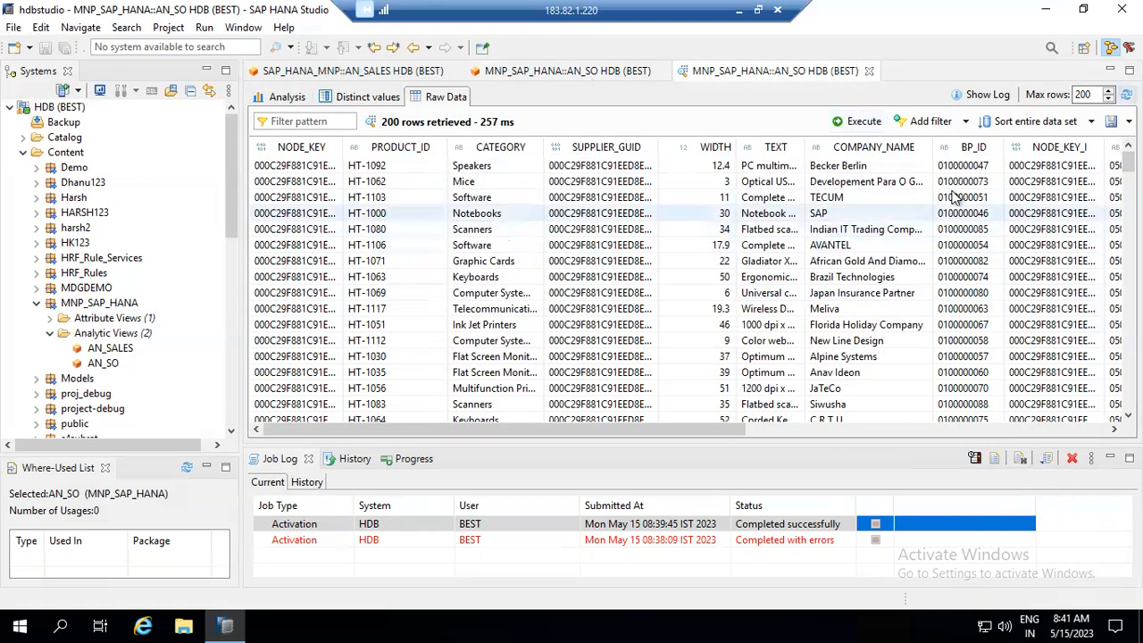
click(847, 426)
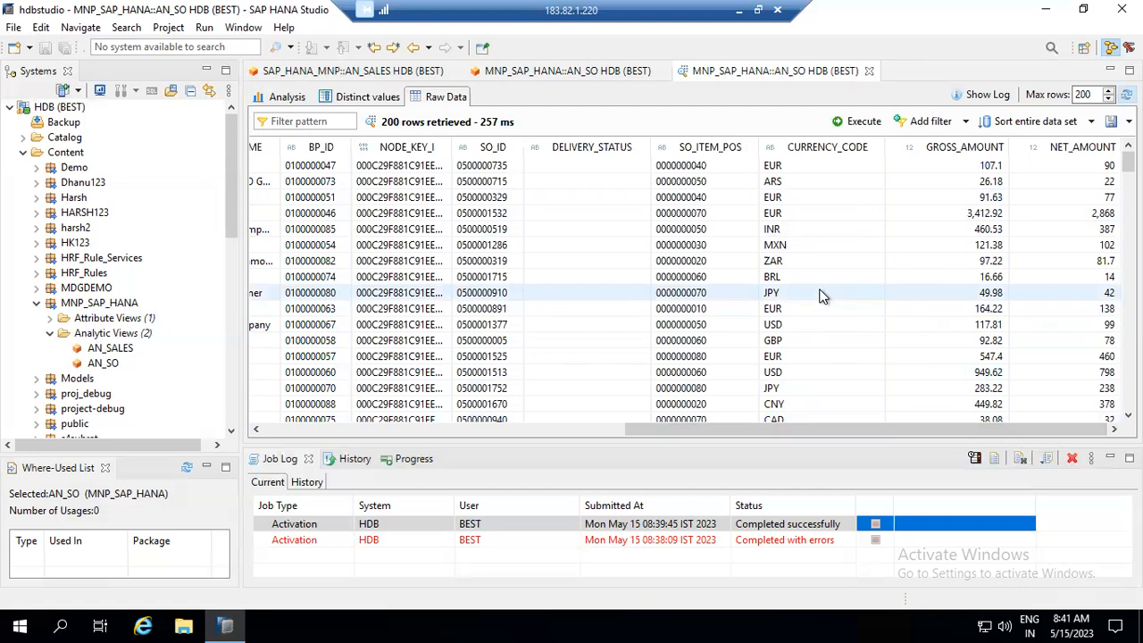
click(554, 70)
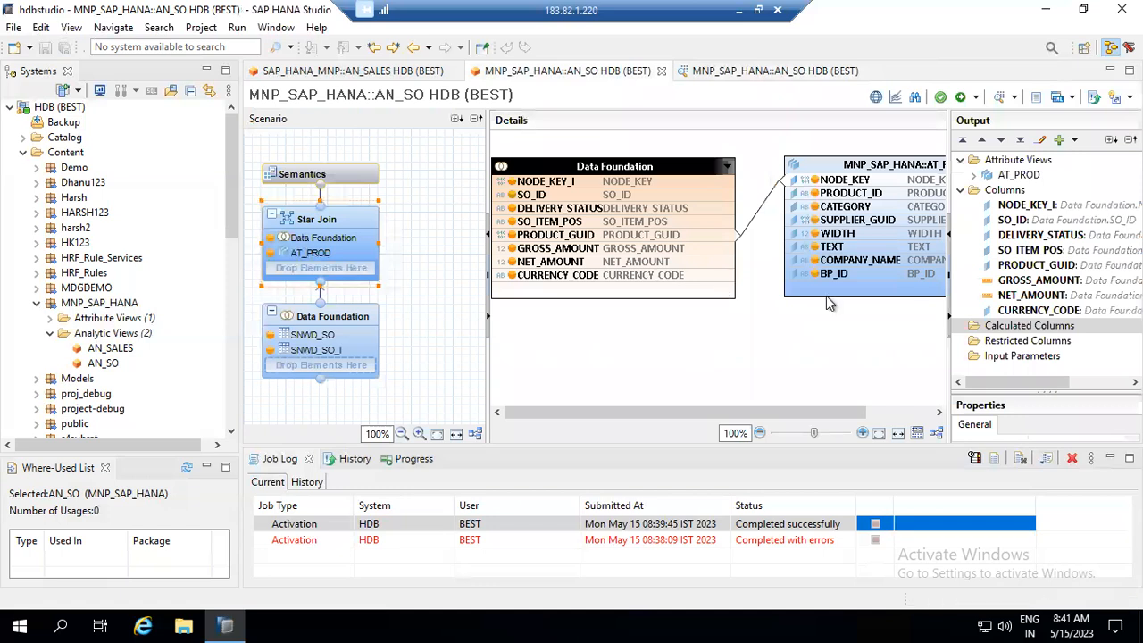
right_click(1018, 329)
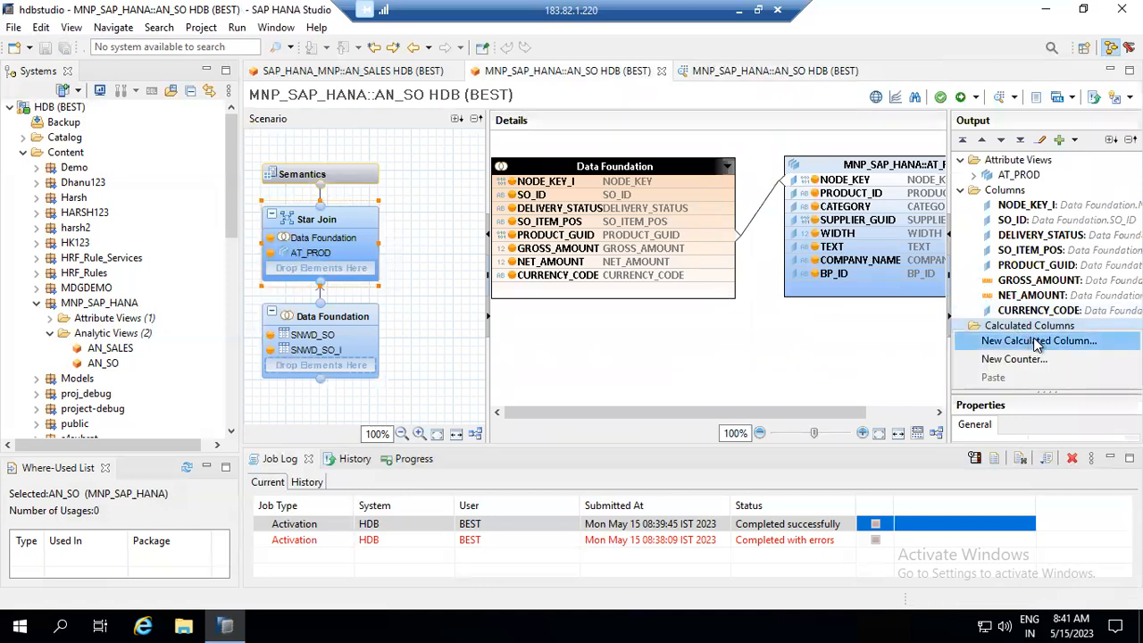
- Create a new calculated column named CONV_GROSS, with its label filled from the name
click(1036, 342)
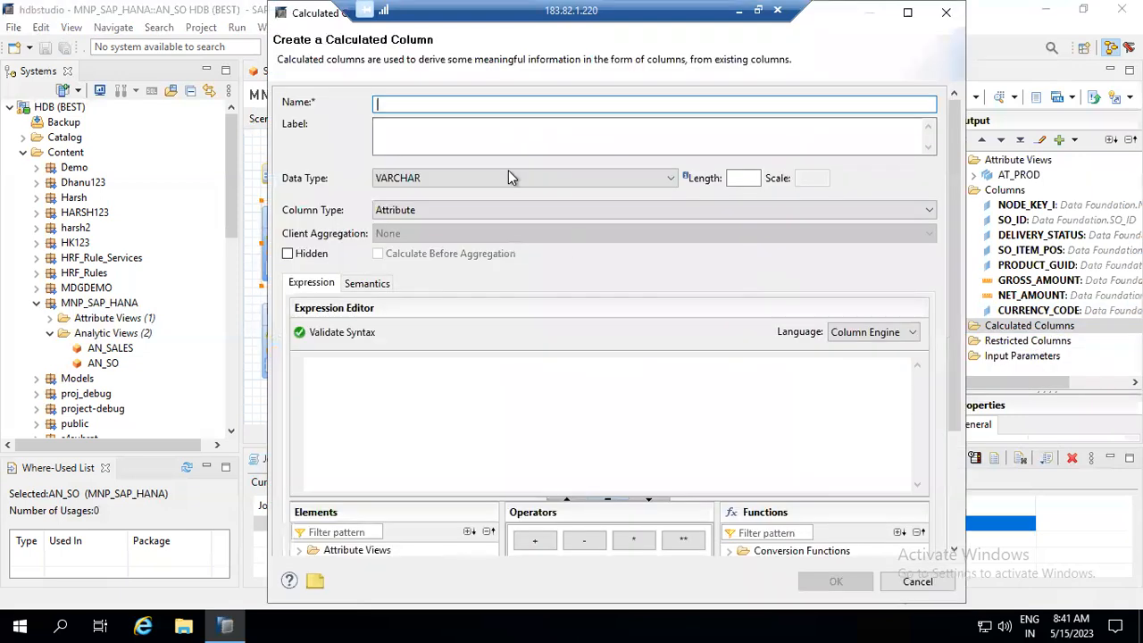
text(C)
key(BackSpace)
text(CONV_GROSS)
click(481, 122)
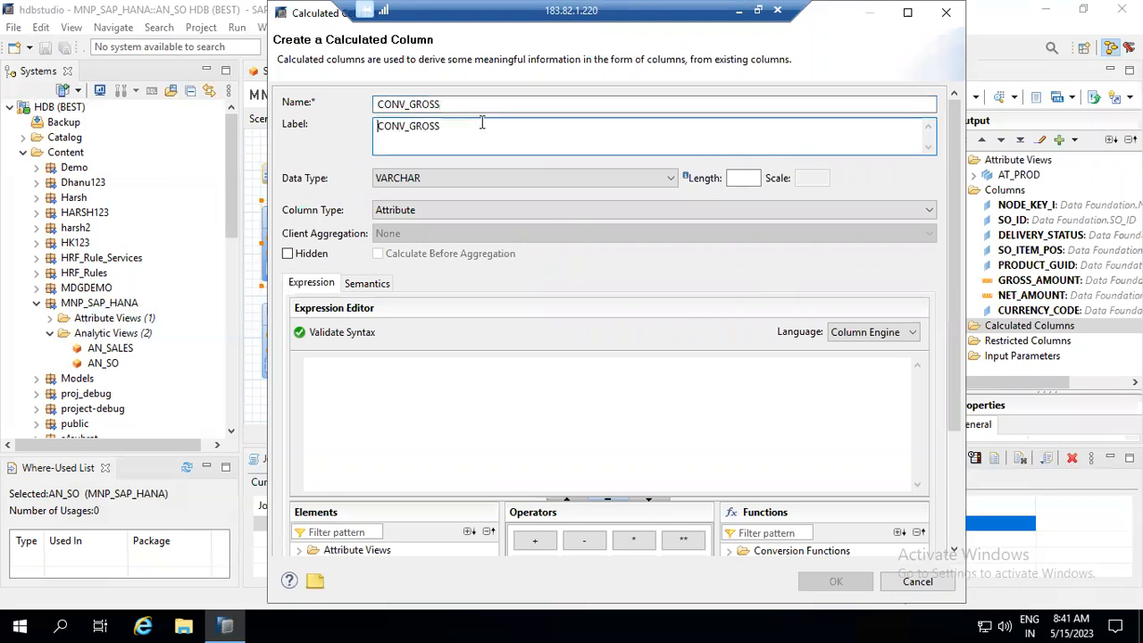
- Make CONV_GROSS a measure of data type DECIMAL with length 15 and scale 2
click(473, 211)
click(468, 236)
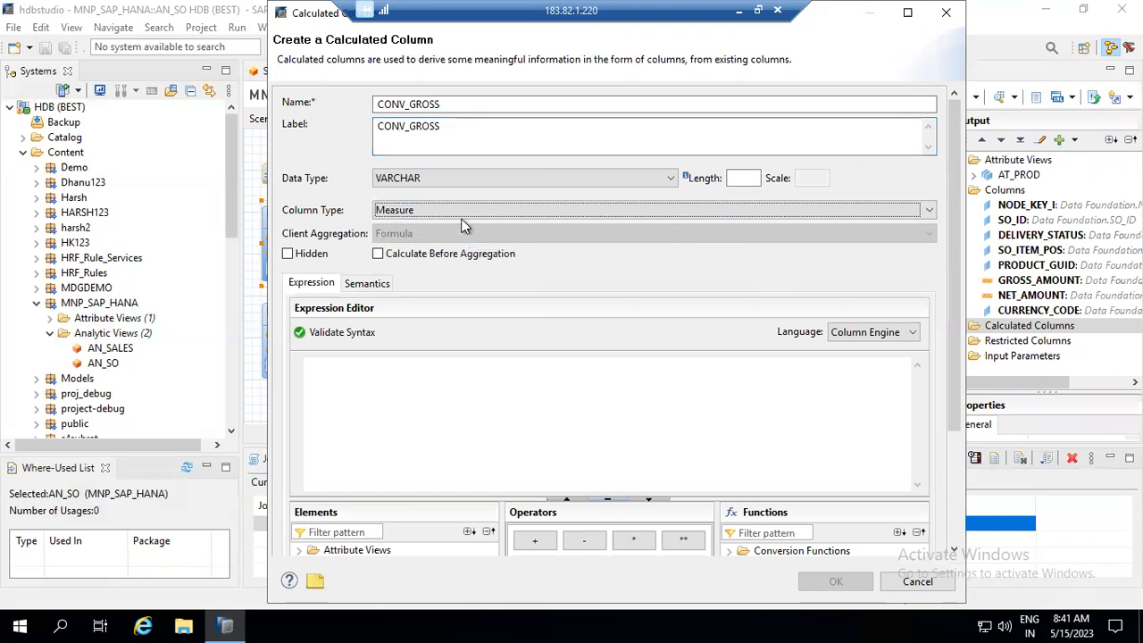
click(455, 176)
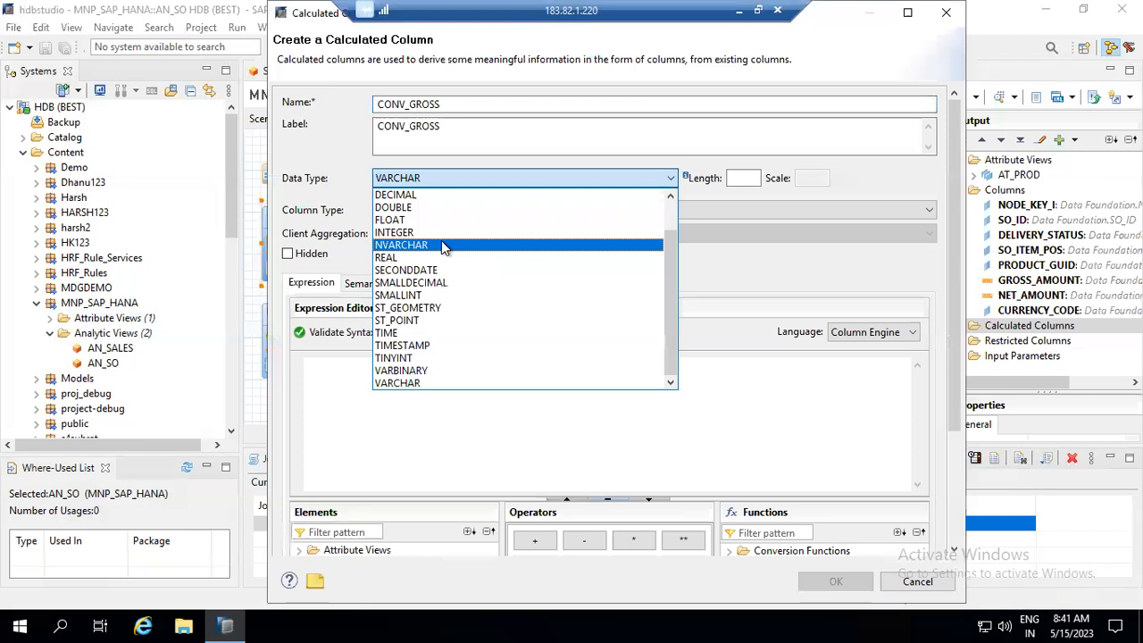
click(438, 194)
click(741, 177)
text(15)
key(Tab)
text(2)
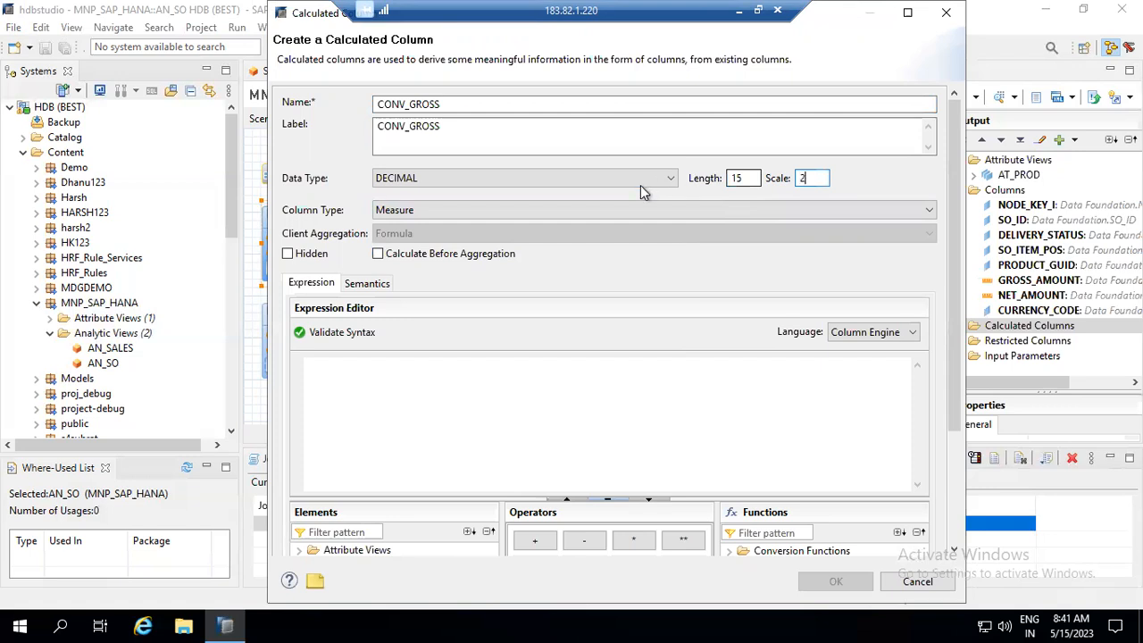
click(469, 363)
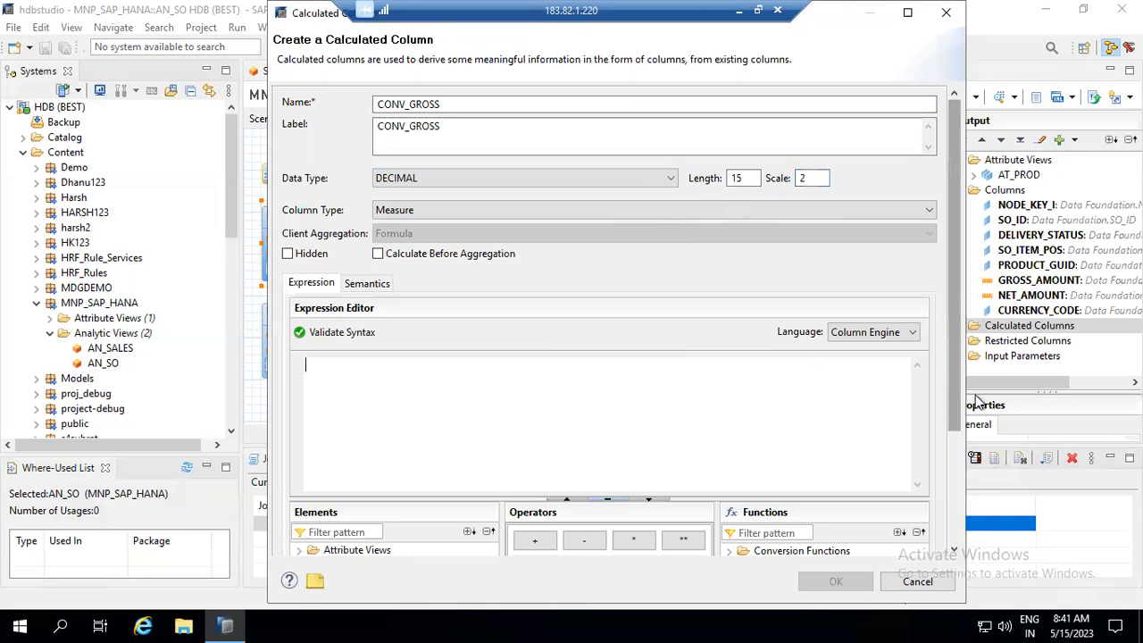
- Drag GROSS_AMOUNT from the Columns list into the CONV_GROSS expression
scroll(954, 297, down, 3)
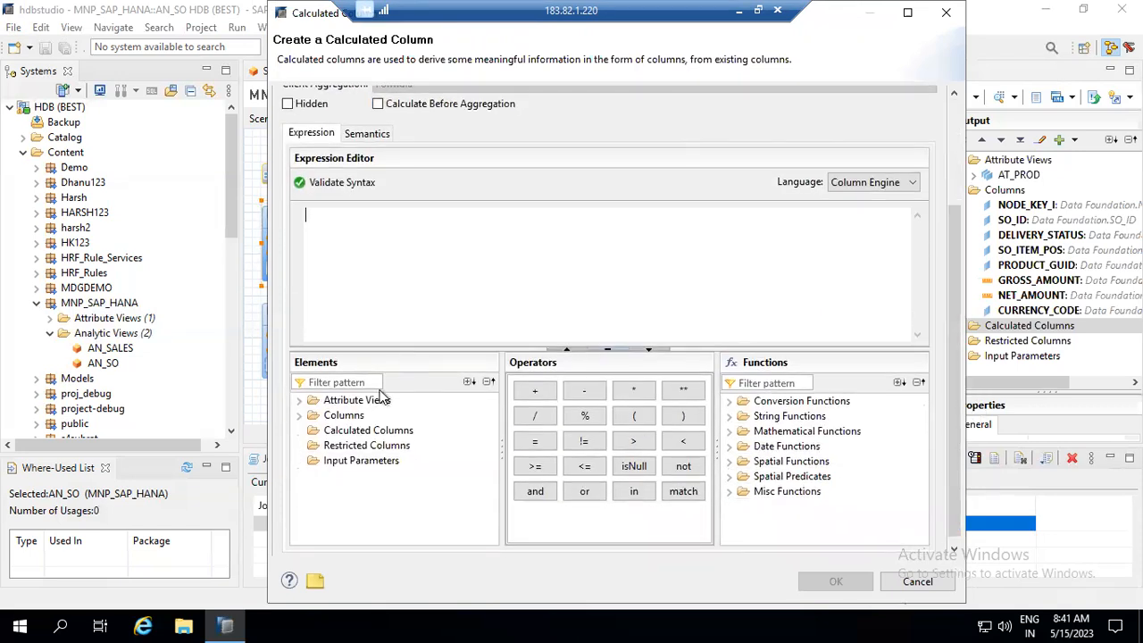
click(302, 417)
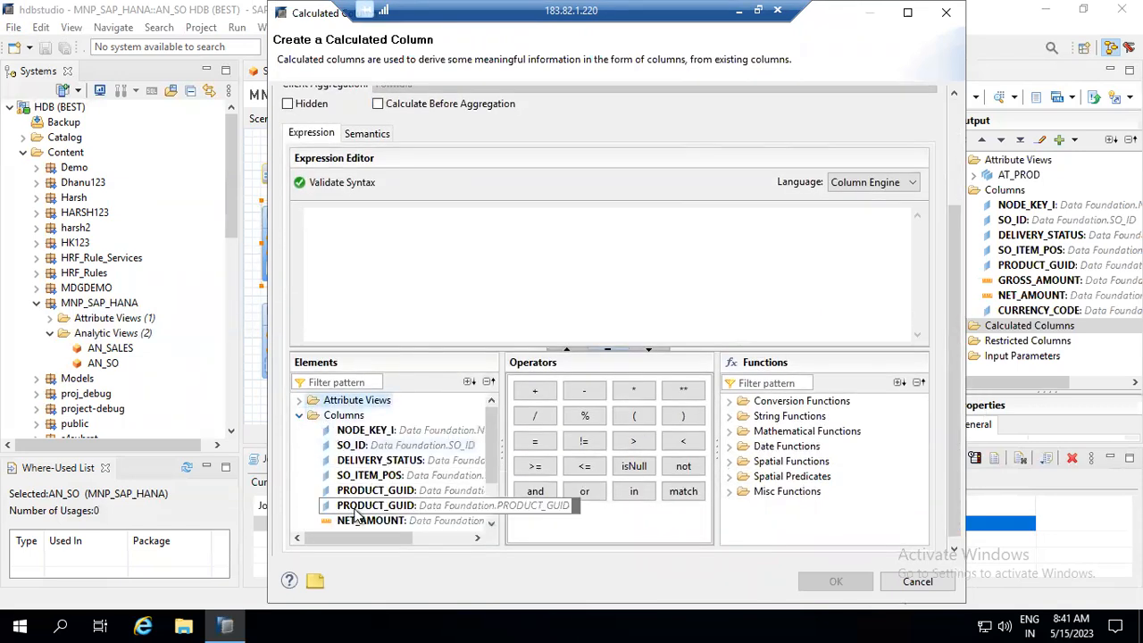
drag(357, 507, 437, 222)
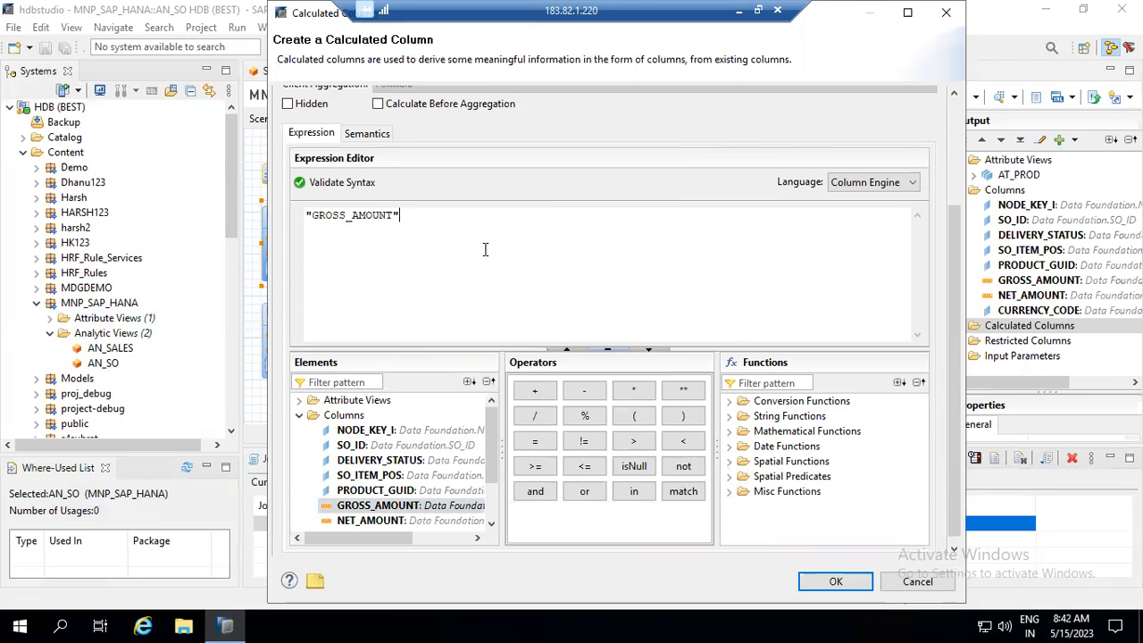
- Set CONV_GROSS's semantic type to Amount with Currency Code, with currency EUR
click(377, 139)
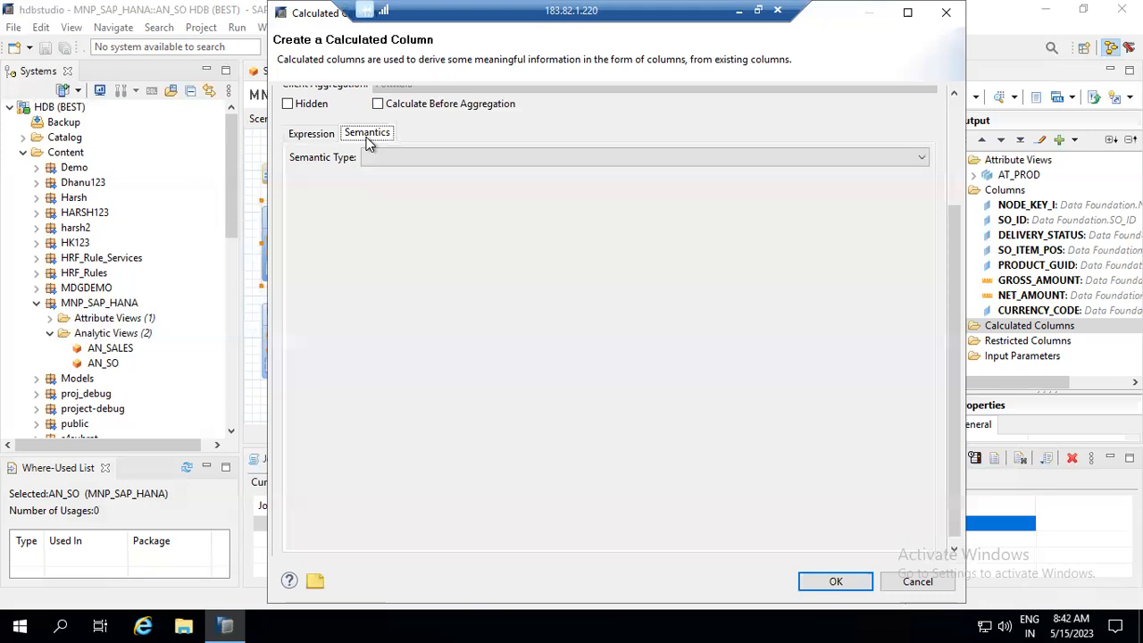
click(429, 160)
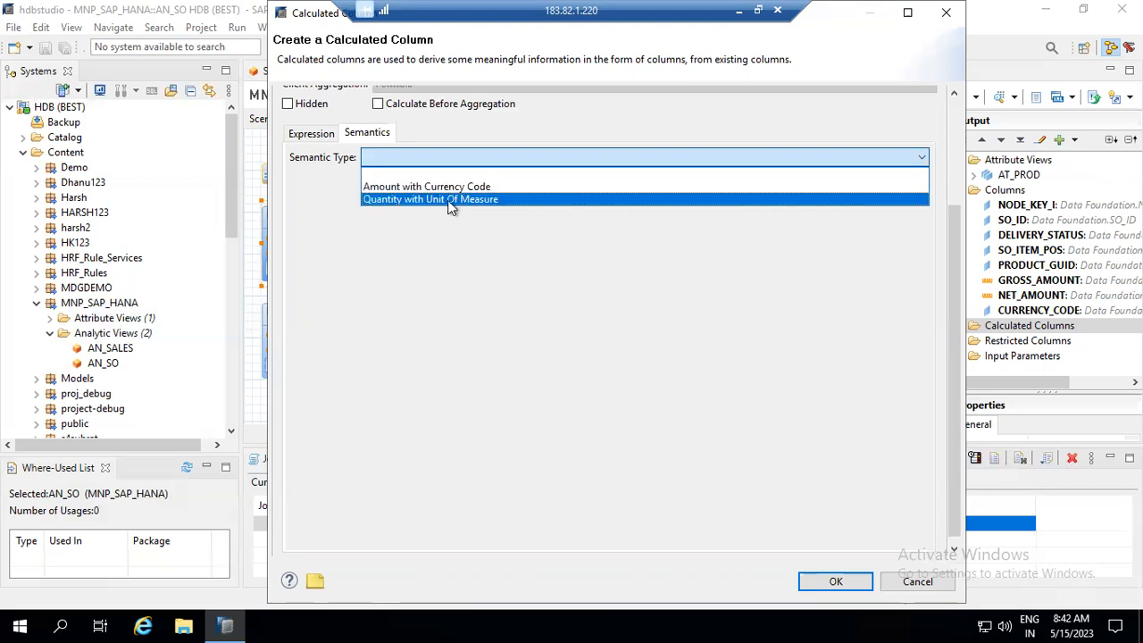
click(446, 190)
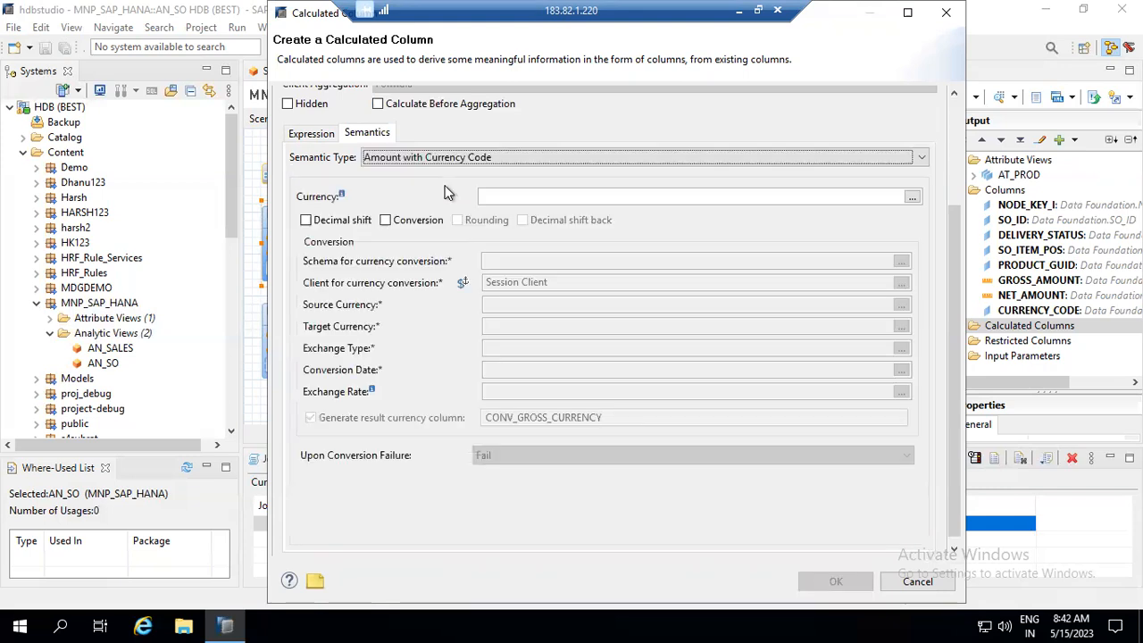
click(570, 197)
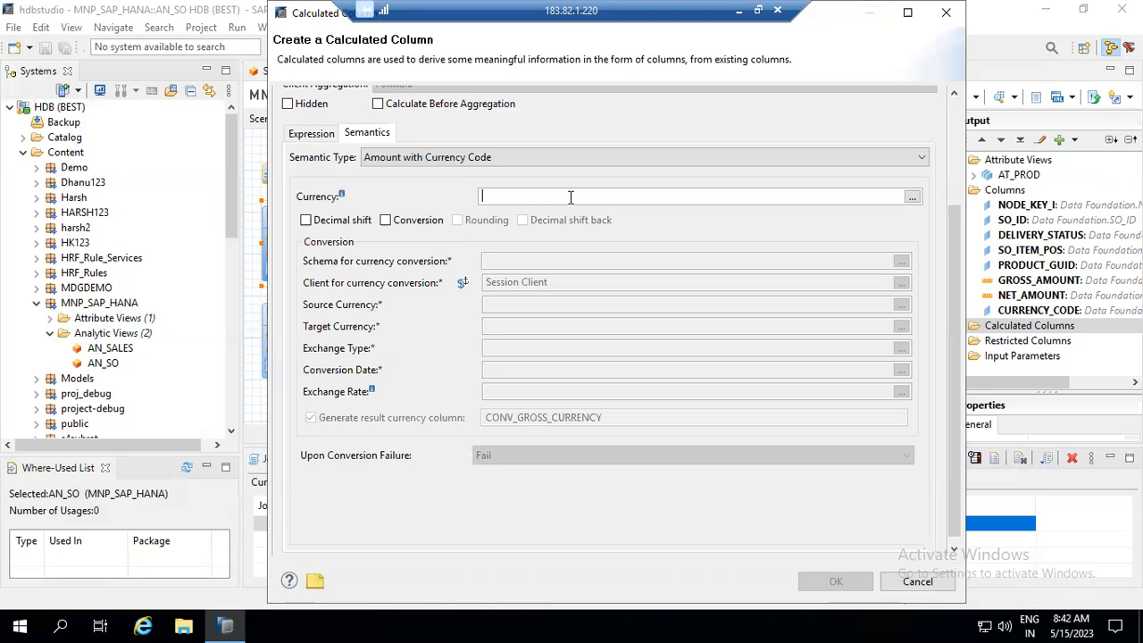
text(EUR)
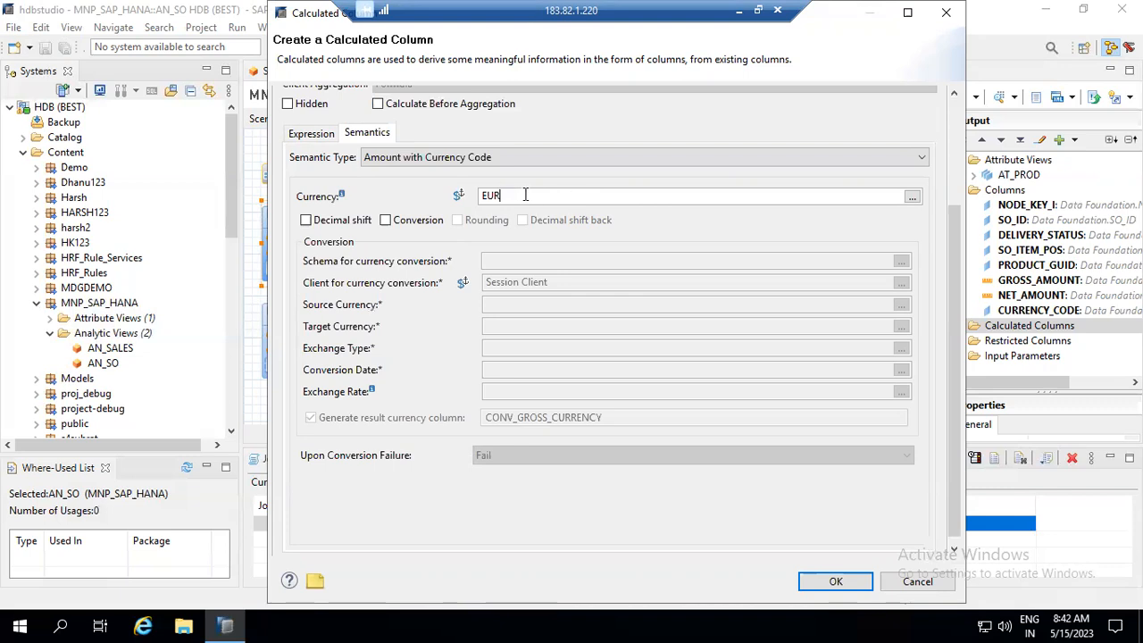
- Enable decimal shift and currency conversion, and browse the available conversion schemas
click(313, 221)
click(386, 220)
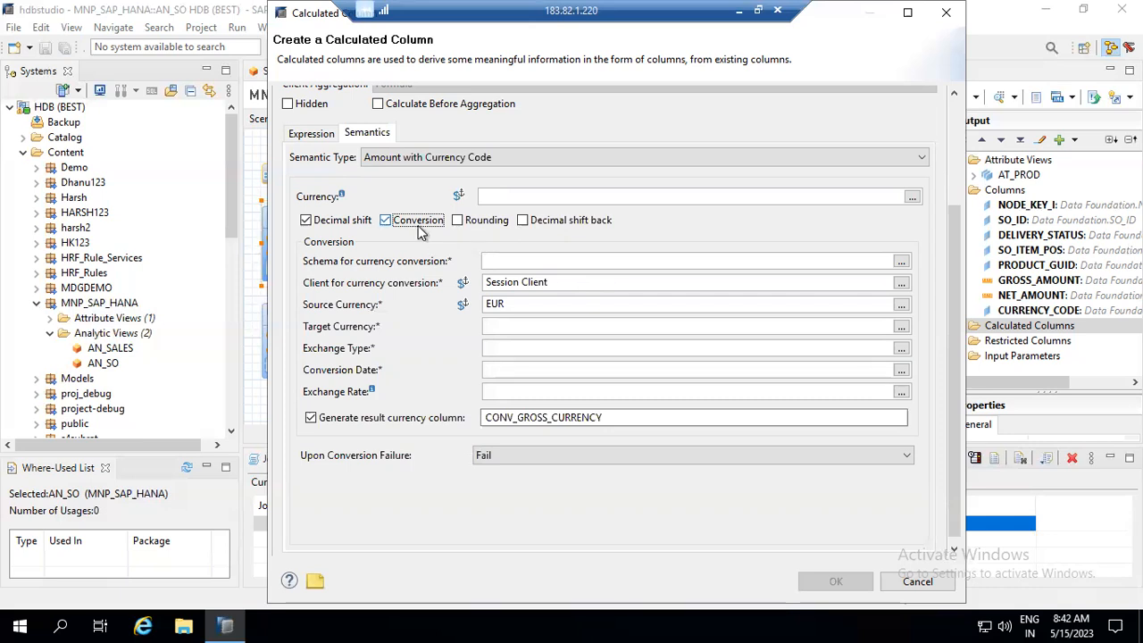
click(520, 261)
click(901, 261)
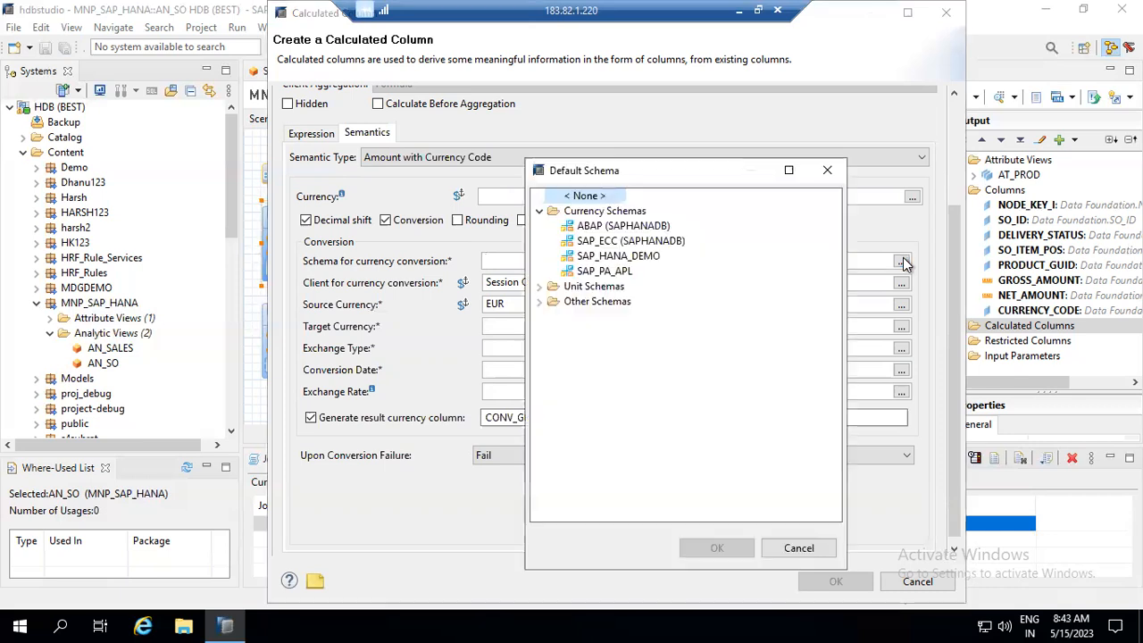
- Use schema ABAP (SAPHANADB) and fixed client 100 instead of session client for conversion
click(631, 230)
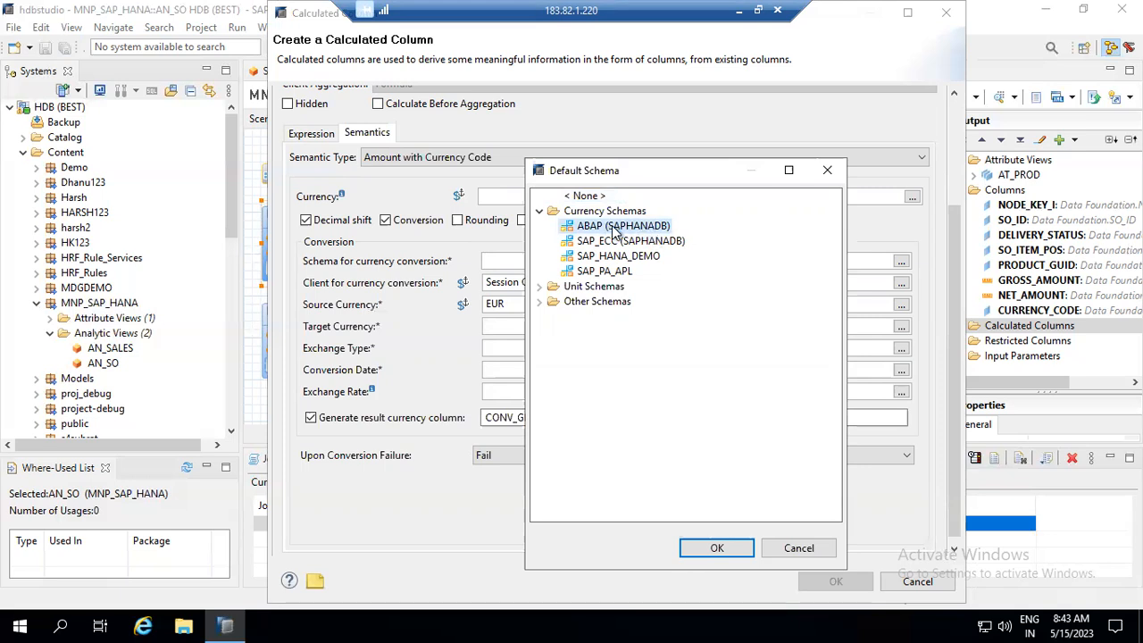
double_click(615, 230)
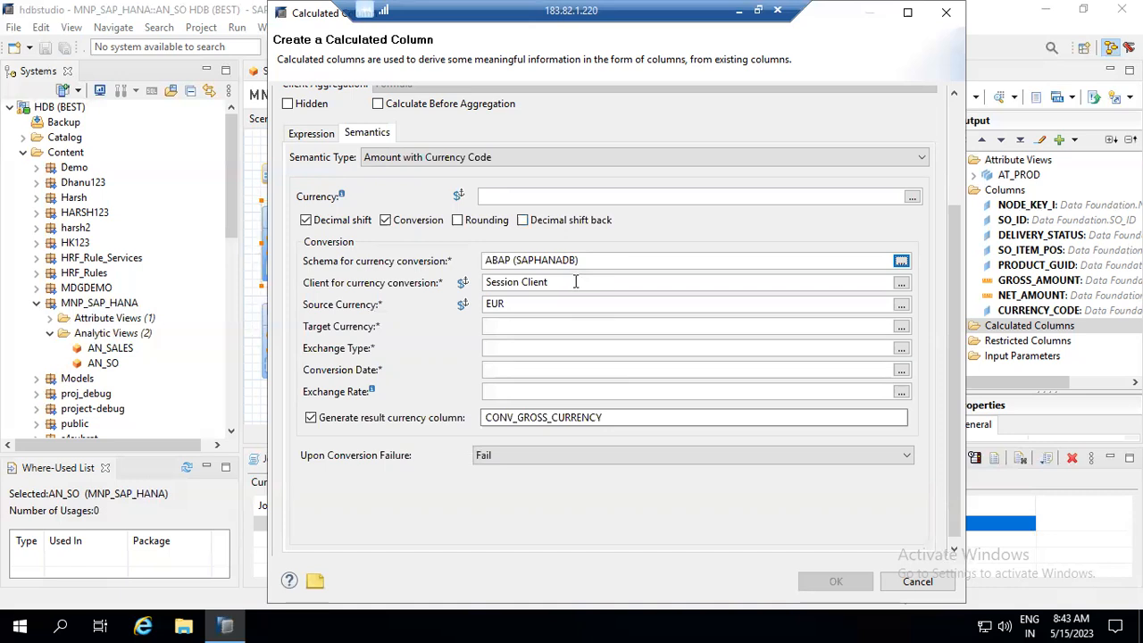
click(900, 282)
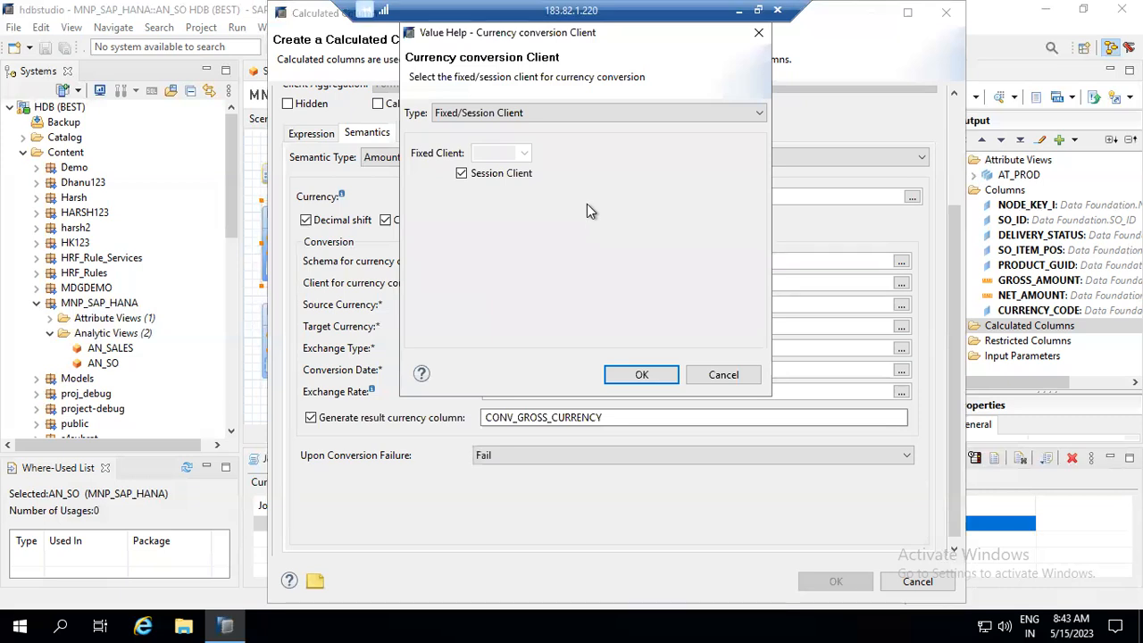
click(512, 122)
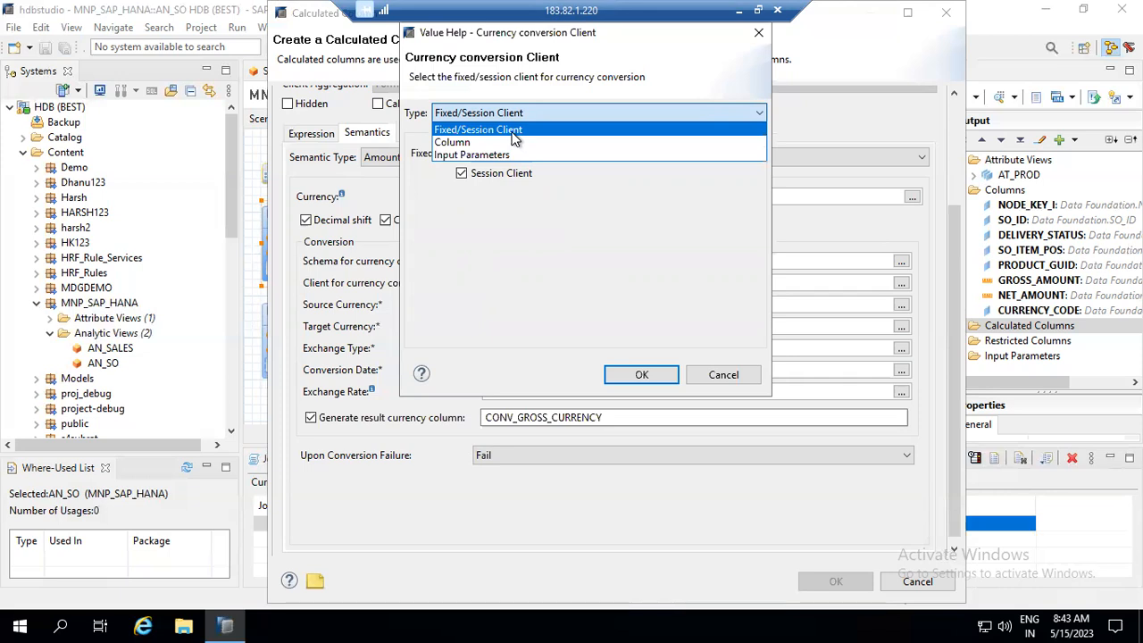
click(515, 132)
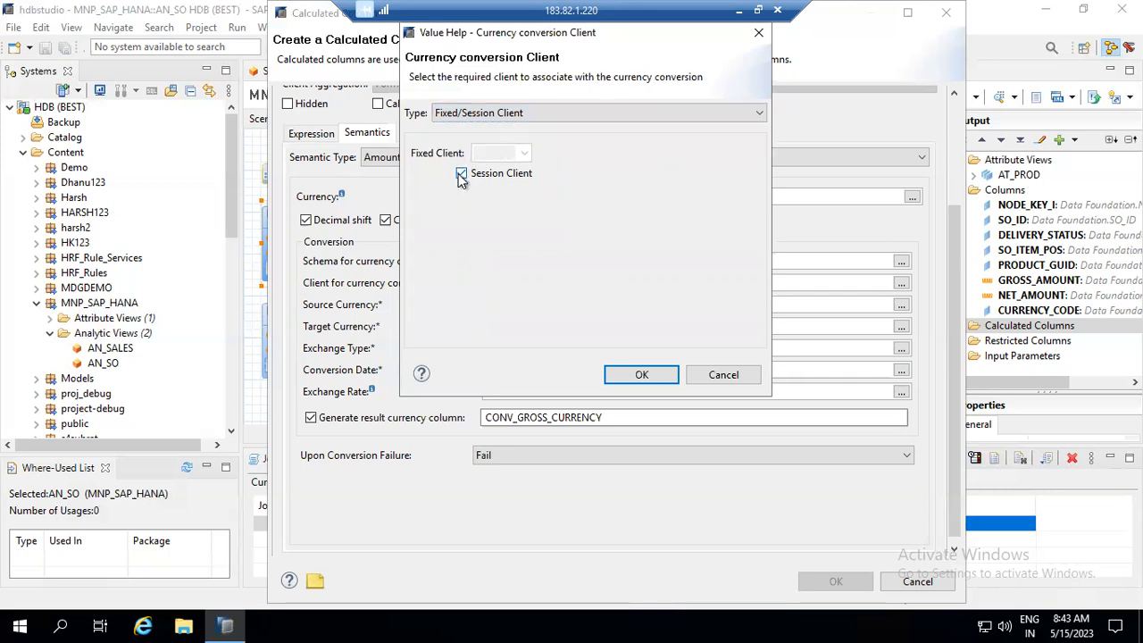
click(462, 175)
click(489, 153)
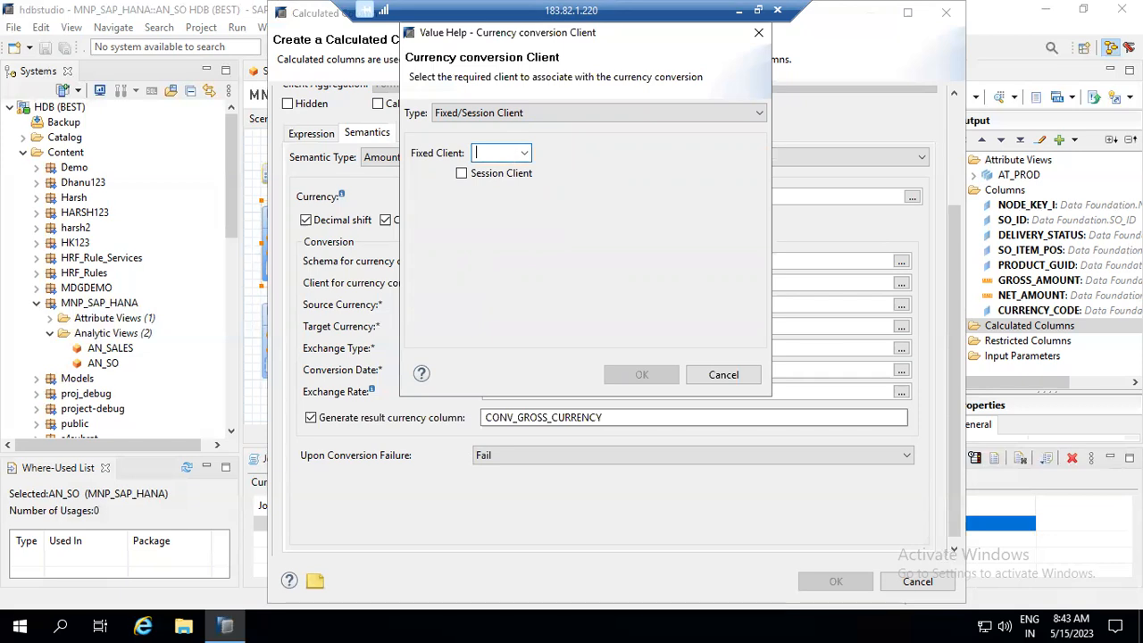
text(100)
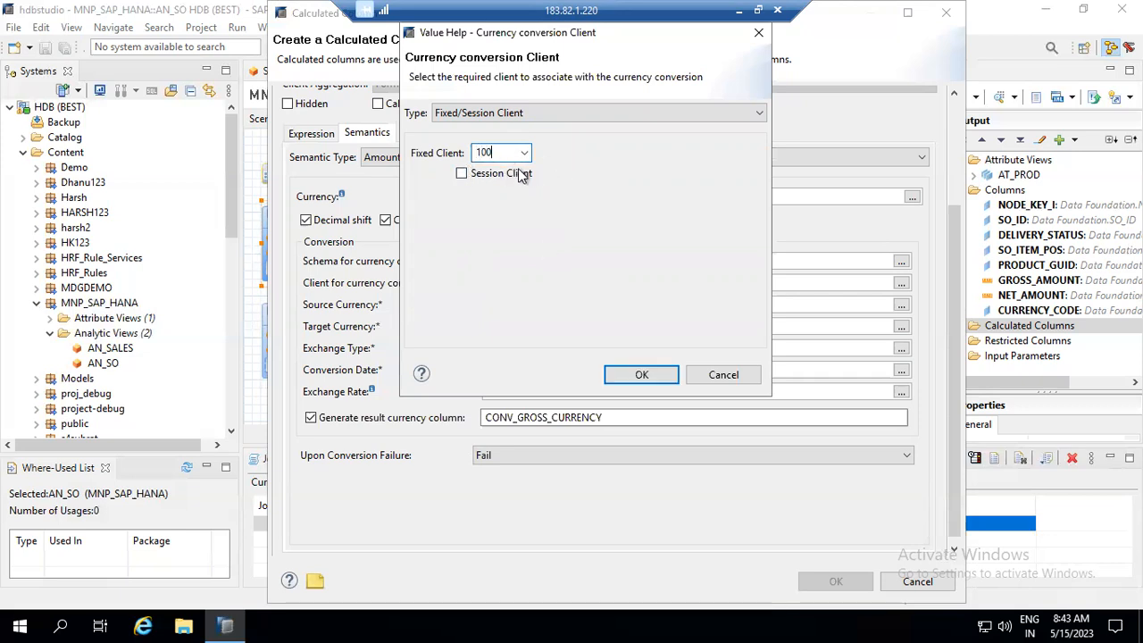
click(462, 175)
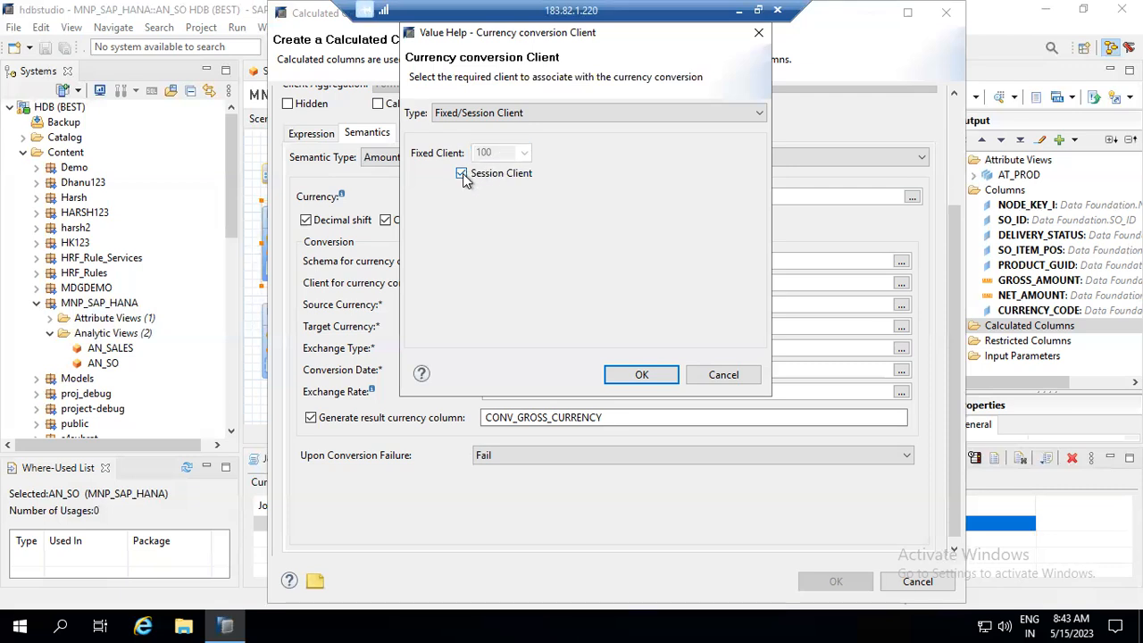
click(461, 174)
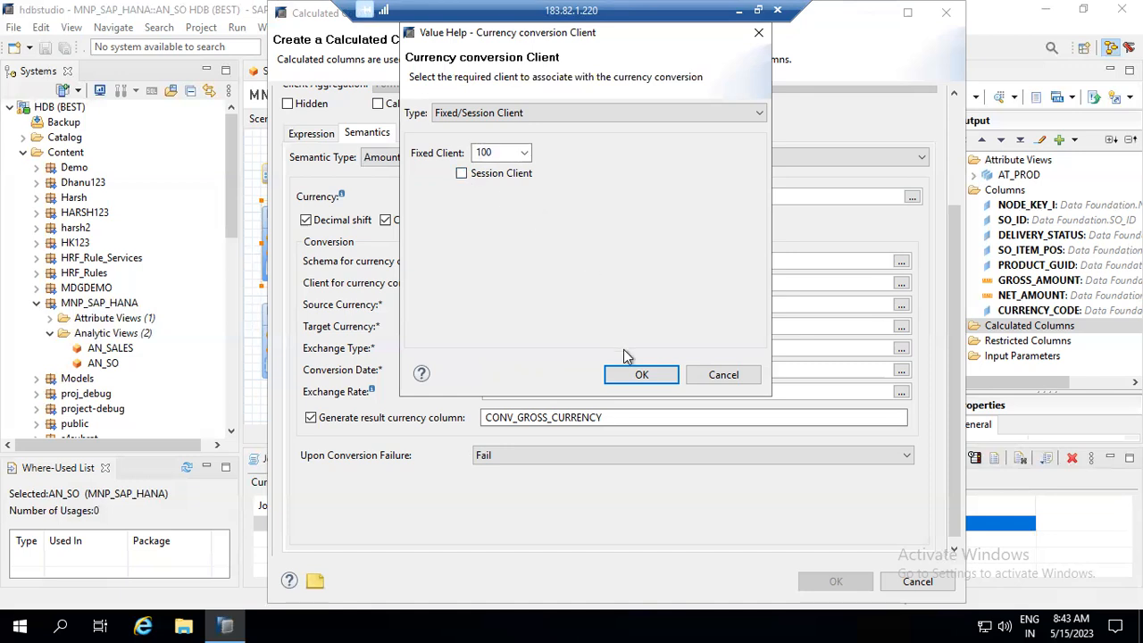
click(641, 375)
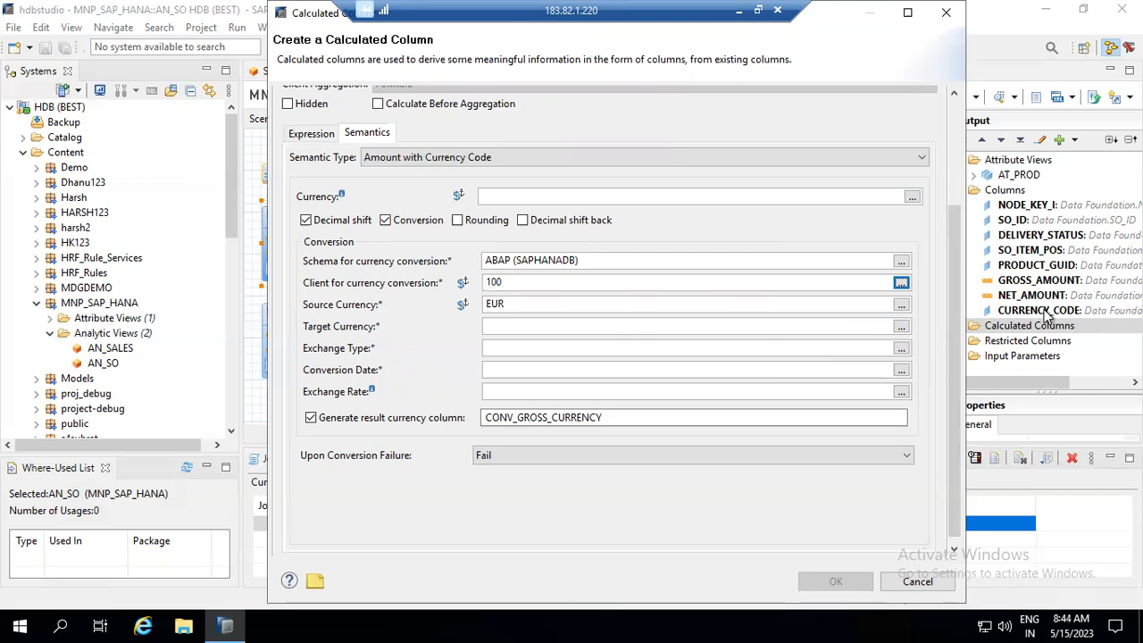
click(900, 305)
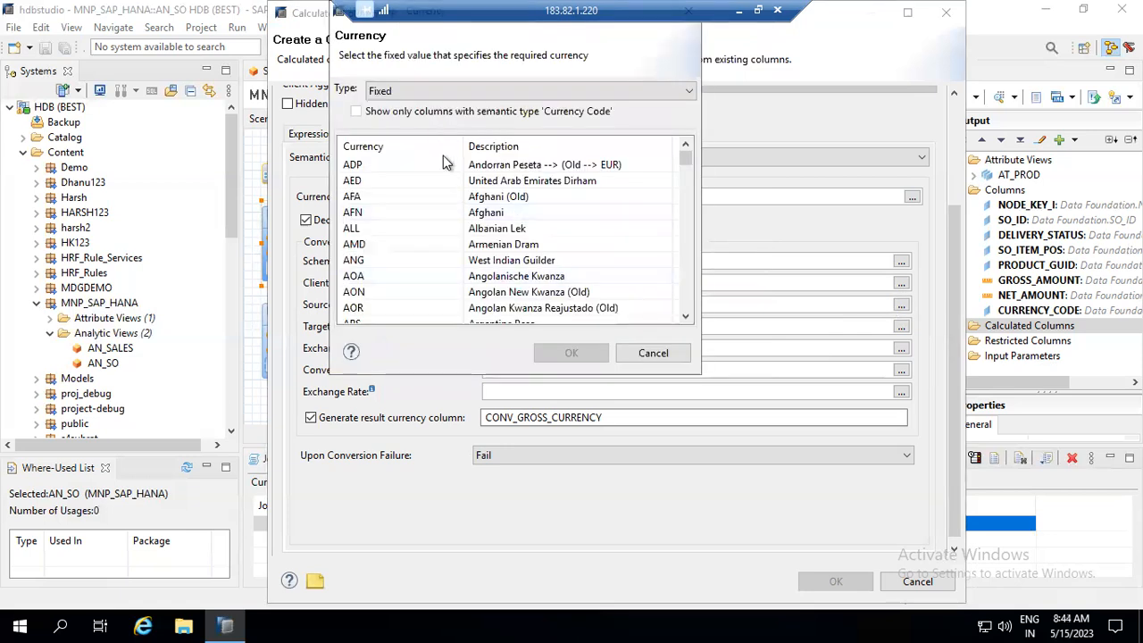
- Take the source currency from the CURRENCY_CODE column instead of a fixed value
click(431, 93)
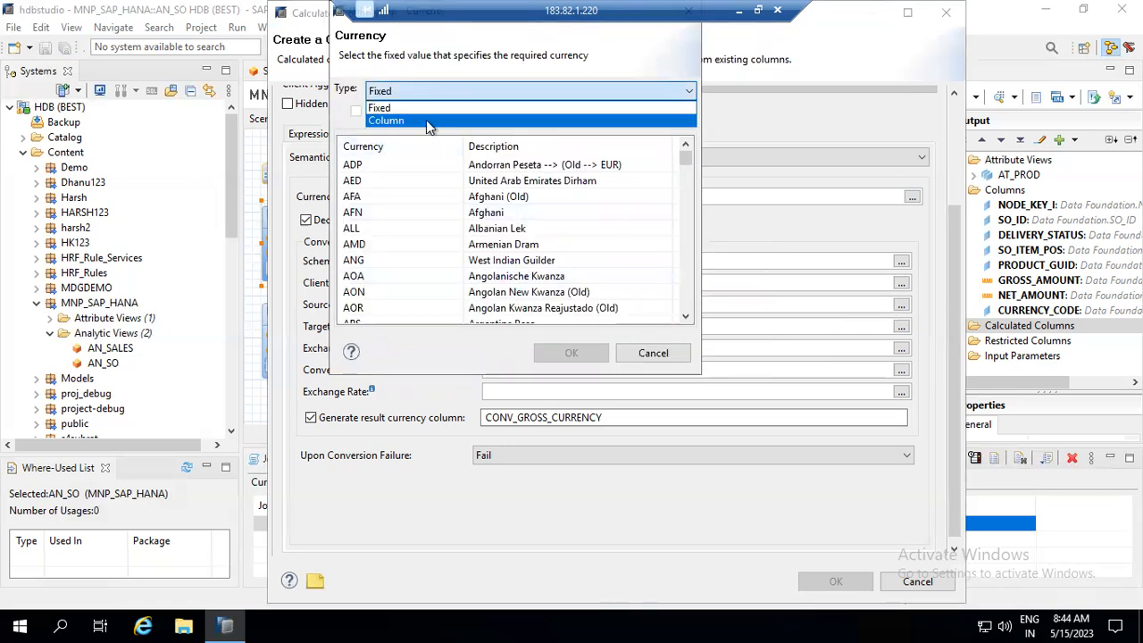
click(426, 119)
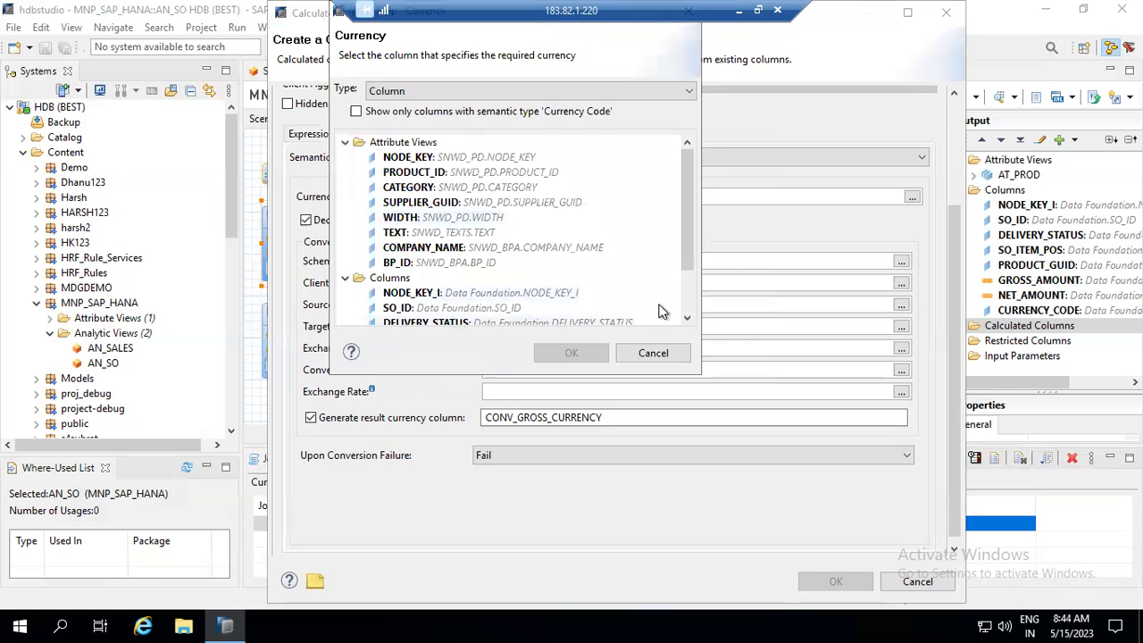
click(685, 297)
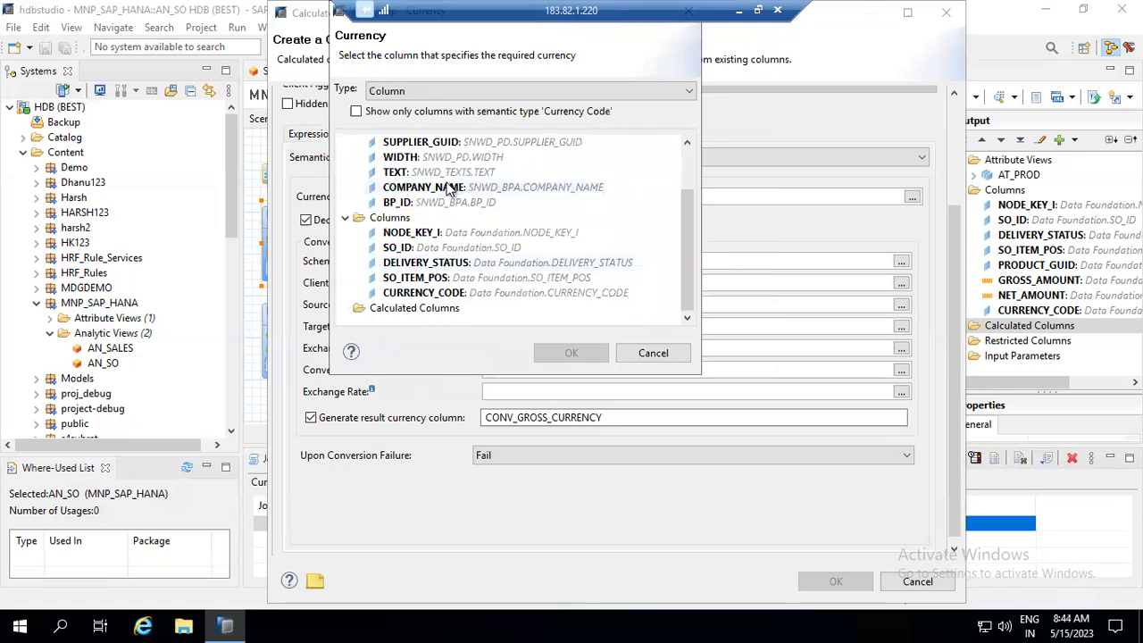
click(450, 295)
double_click(454, 296)
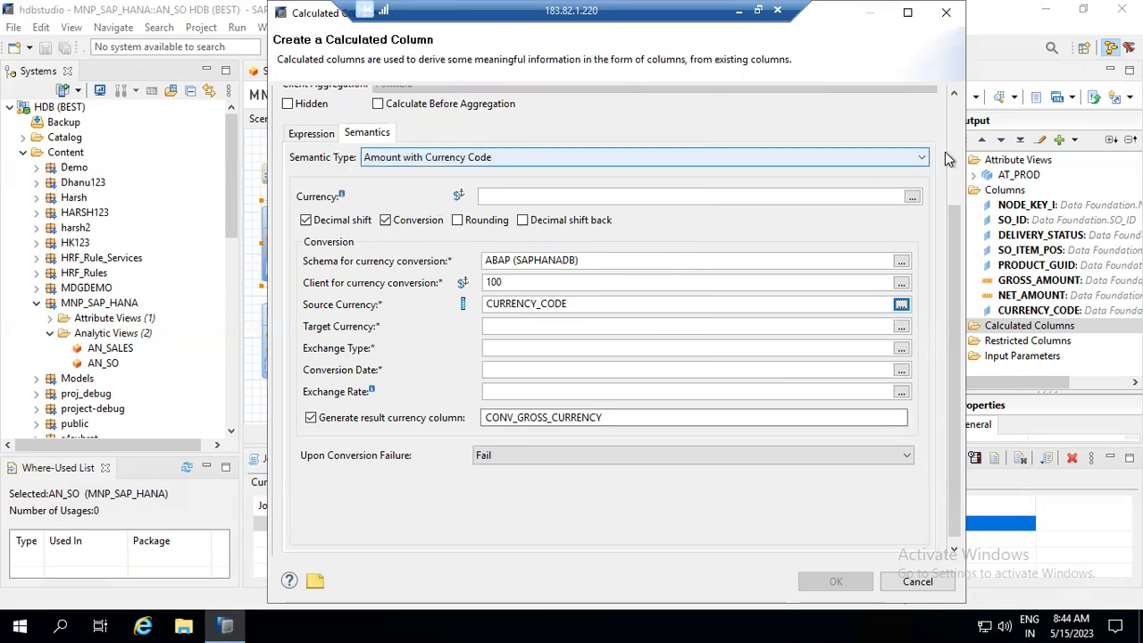
- Look through the result currency picker and cancel it without choosing a currency
scroll(951, 154, up, 3)
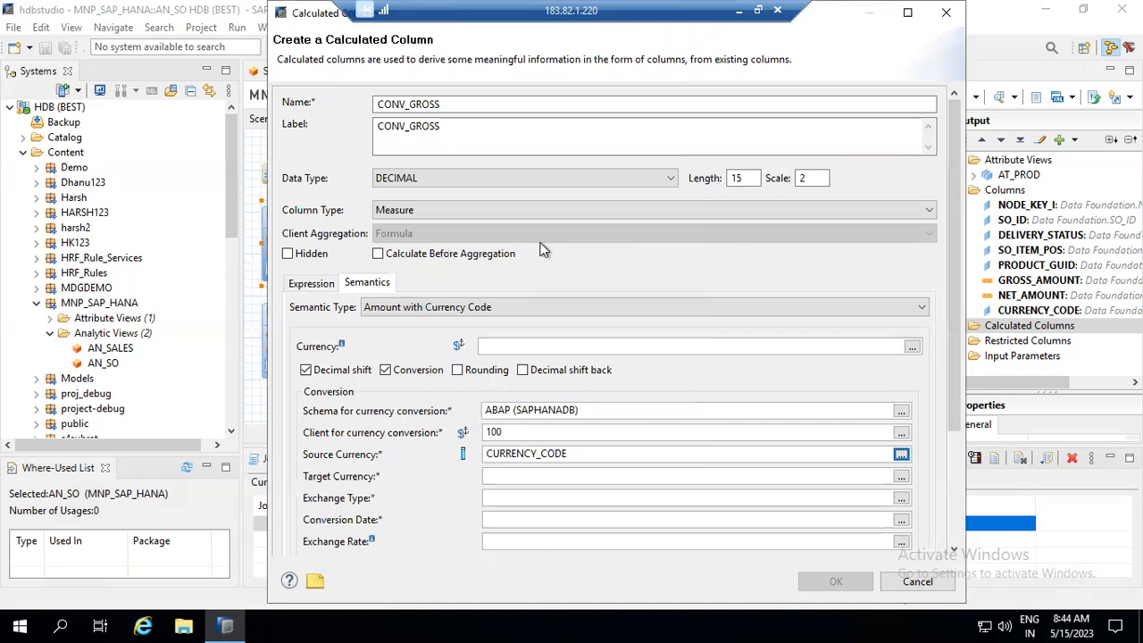
click(508, 342)
click(912, 347)
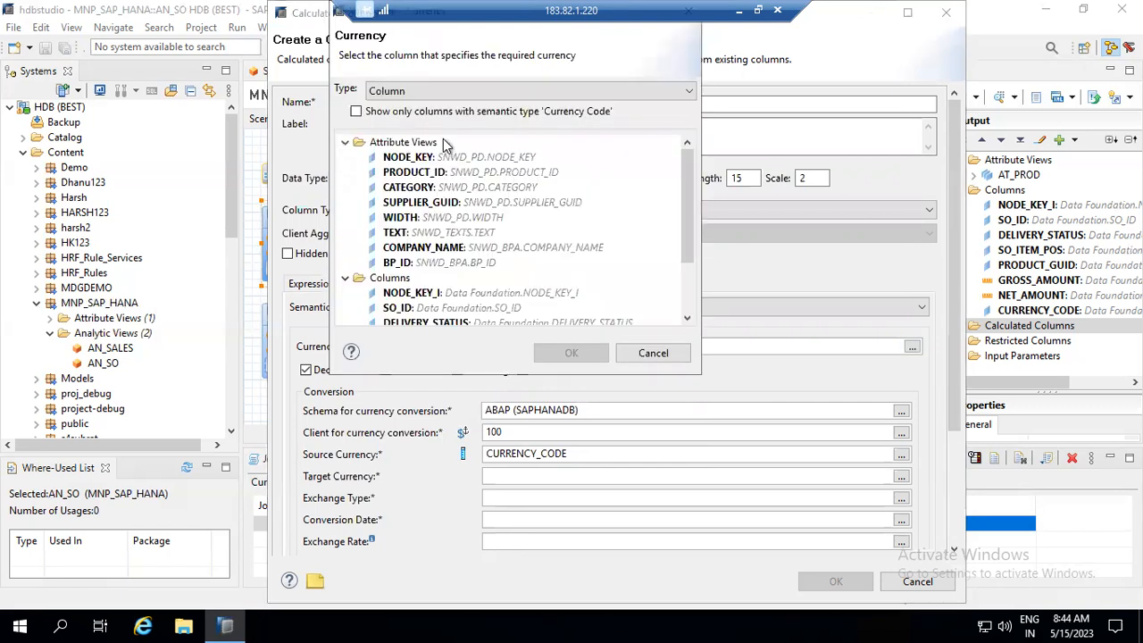
click(441, 95)
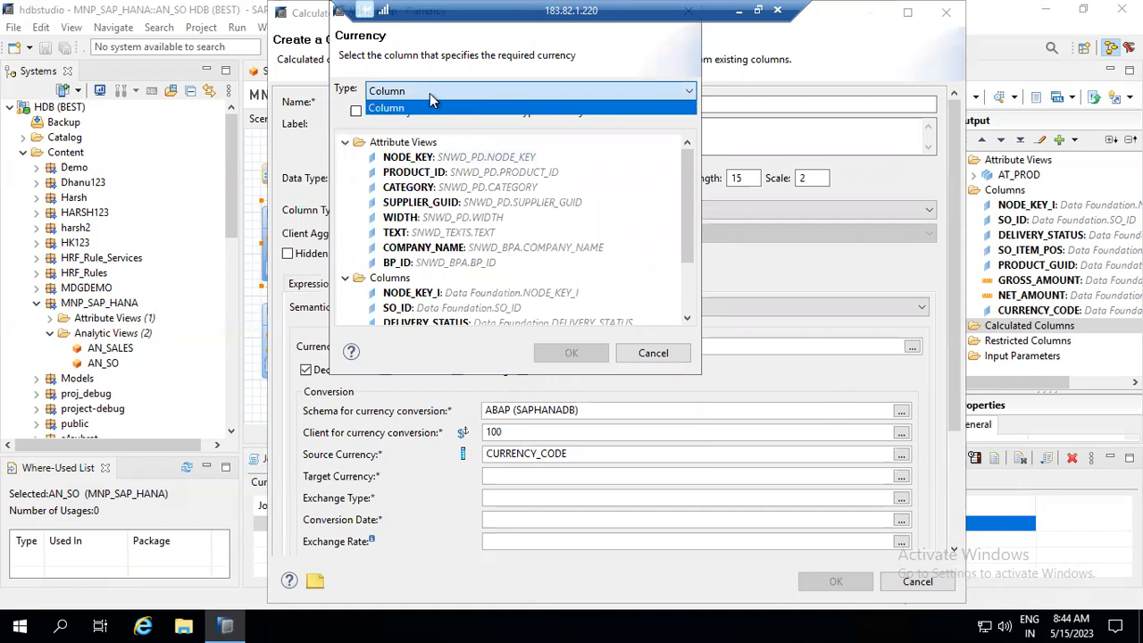
click(430, 93)
click(684, 91)
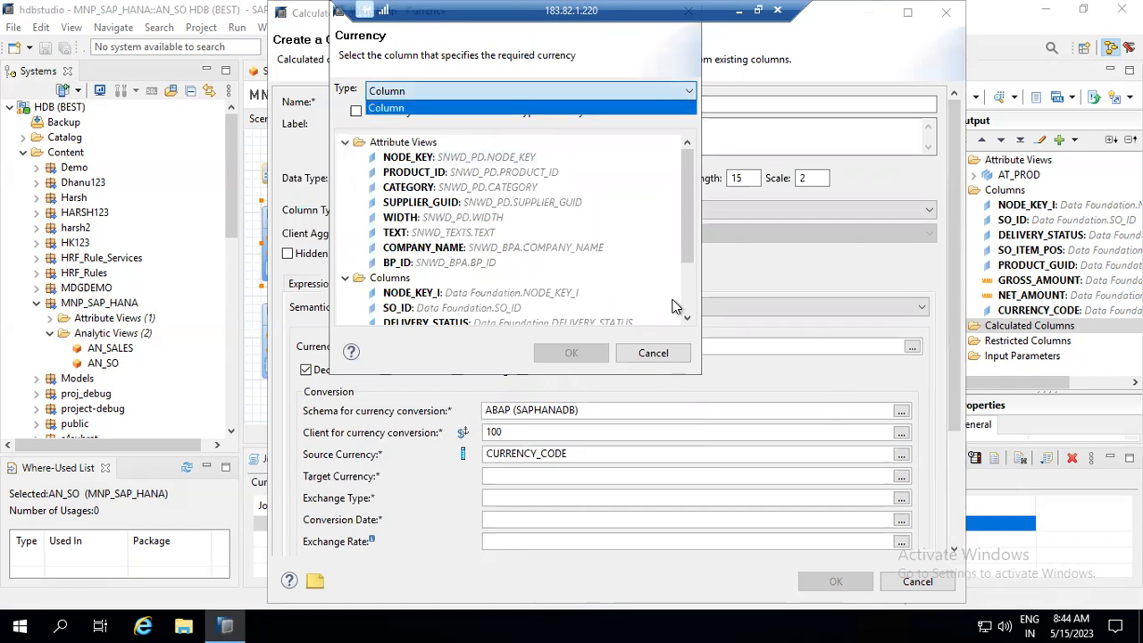
click(650, 357)
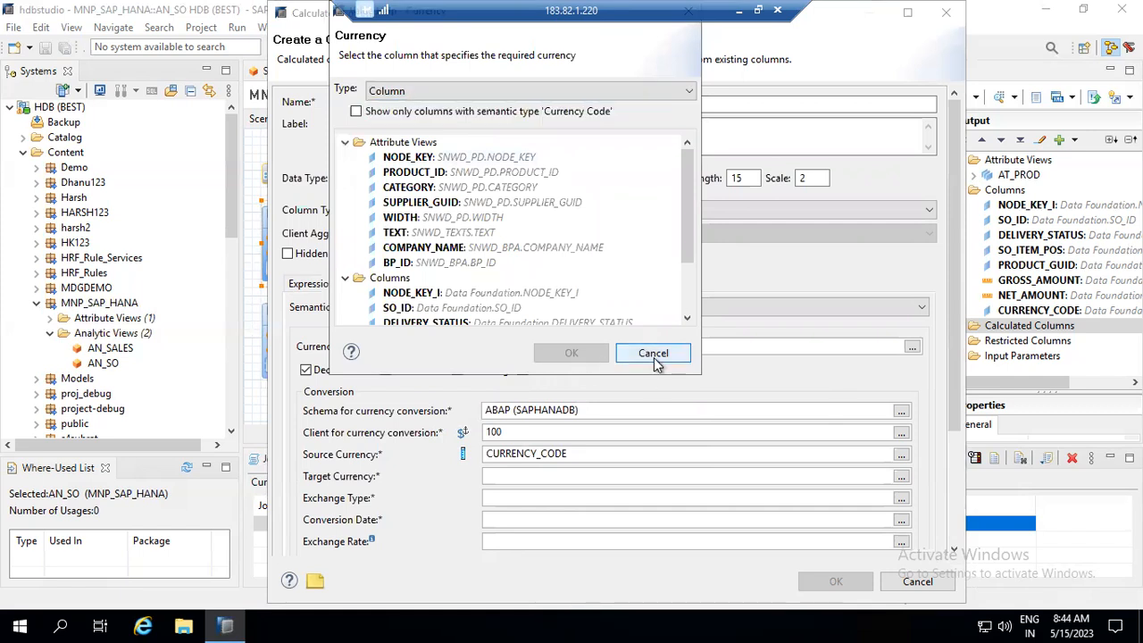
click(653, 354)
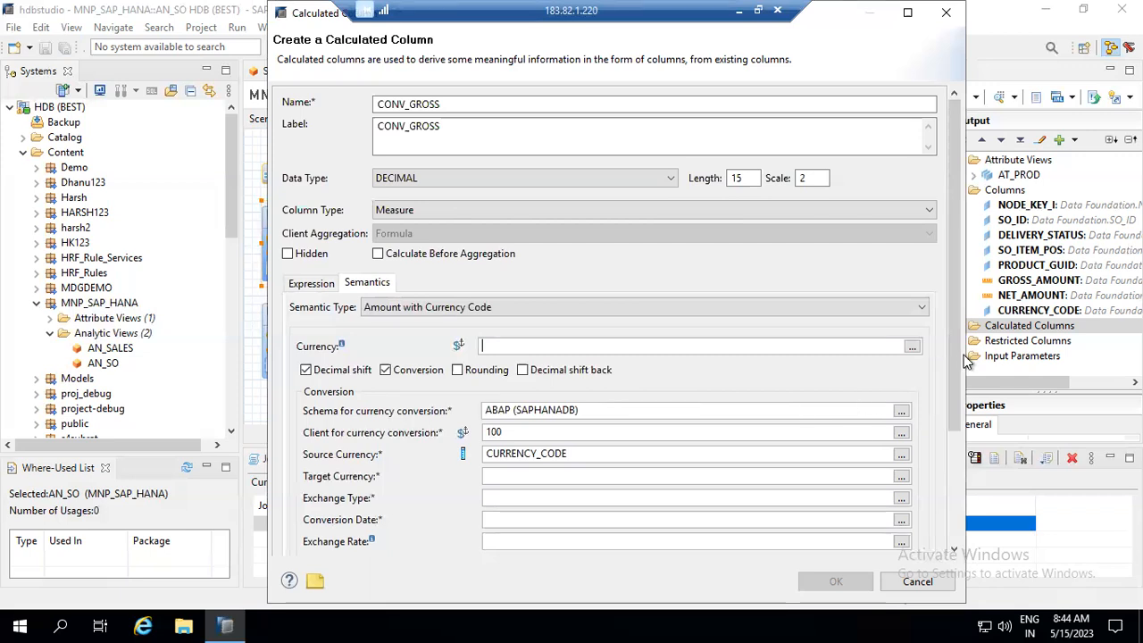
drag(956, 384, 959, 438)
- Set target currency to EUR and exchange rate type to M
click(581, 361)
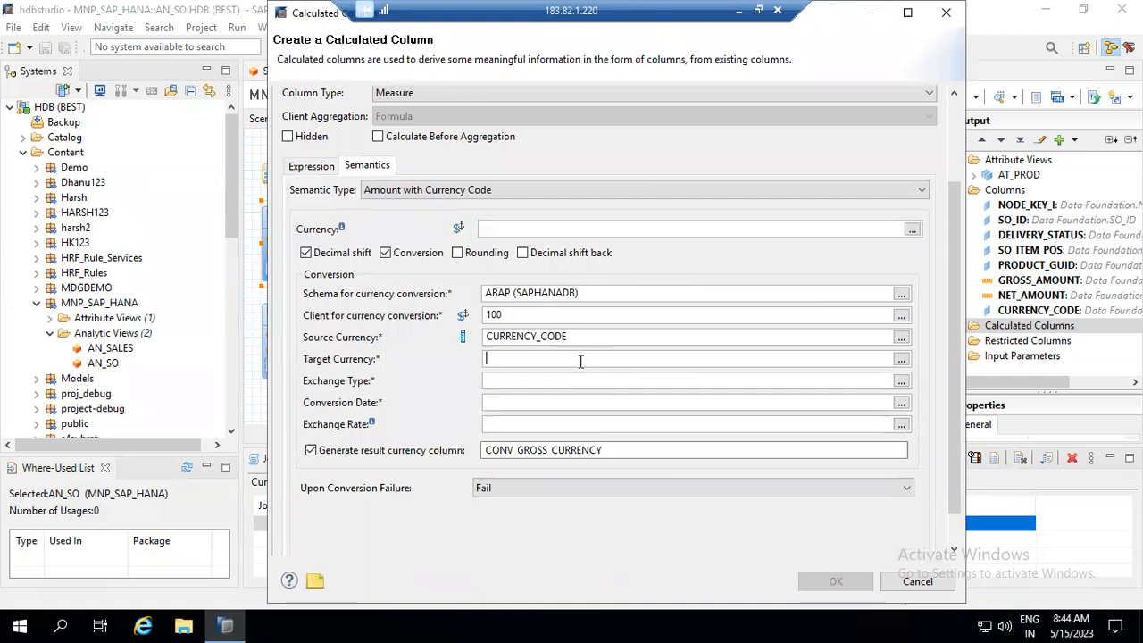
text(EUR)
click(506, 384)
click(901, 383)
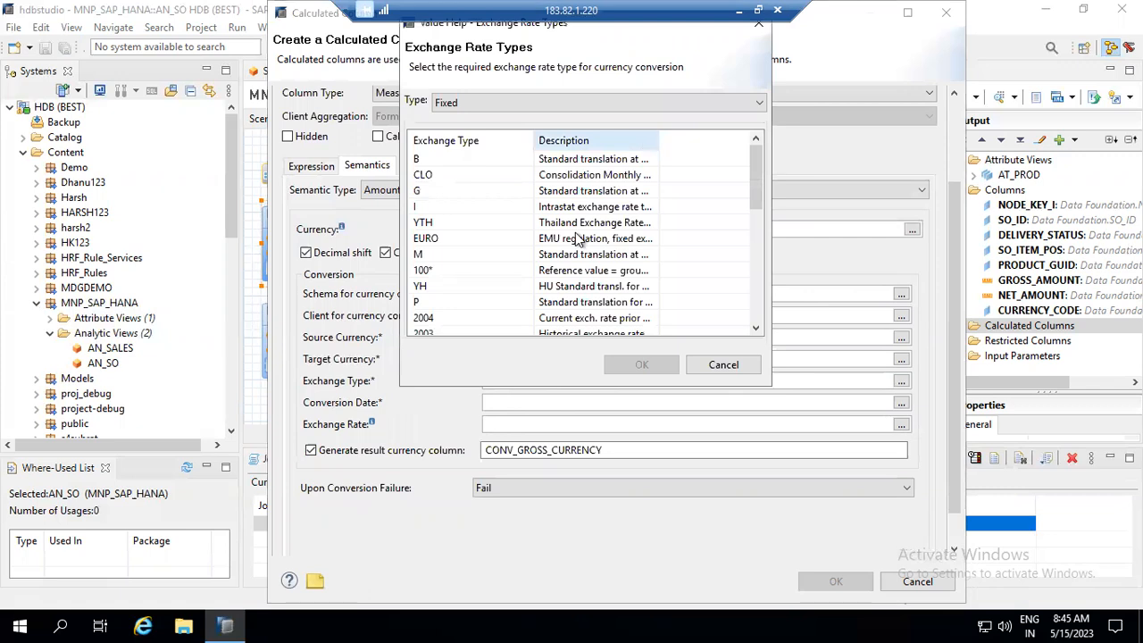
click(575, 256)
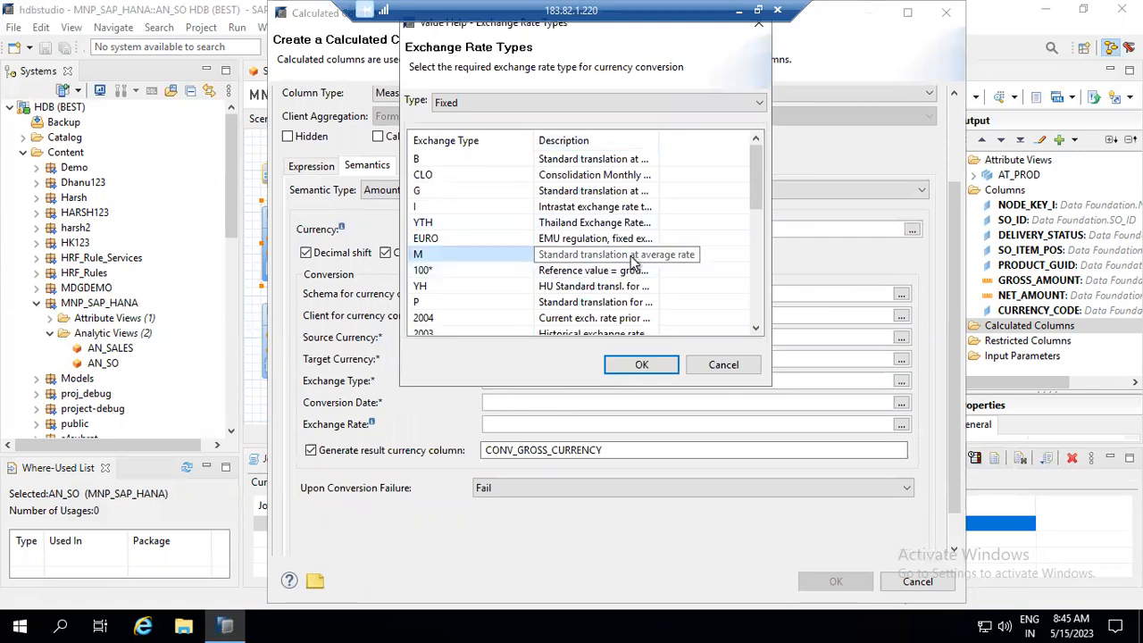
double_click(576, 258)
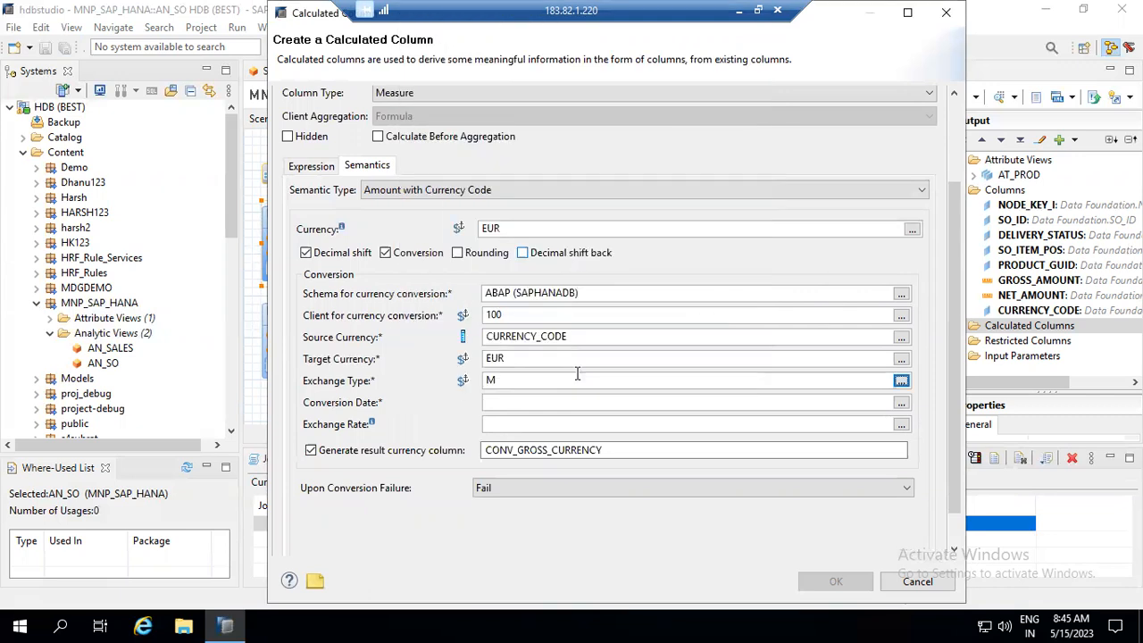
- Enter conversion date 20230515 for the currency conversion
click(528, 405)
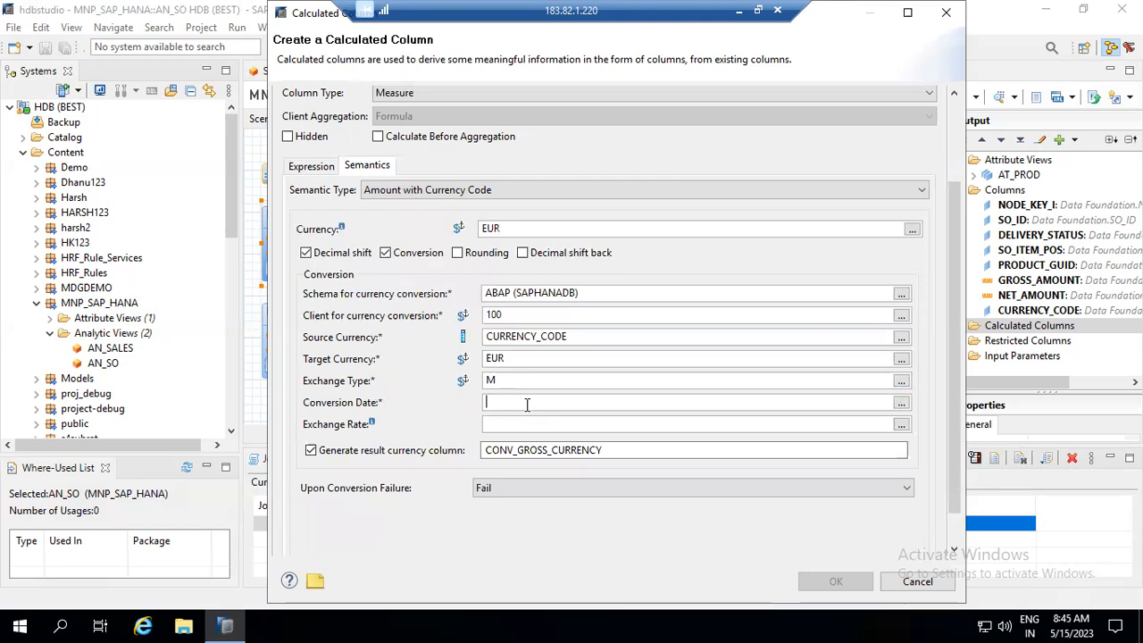
text(200)
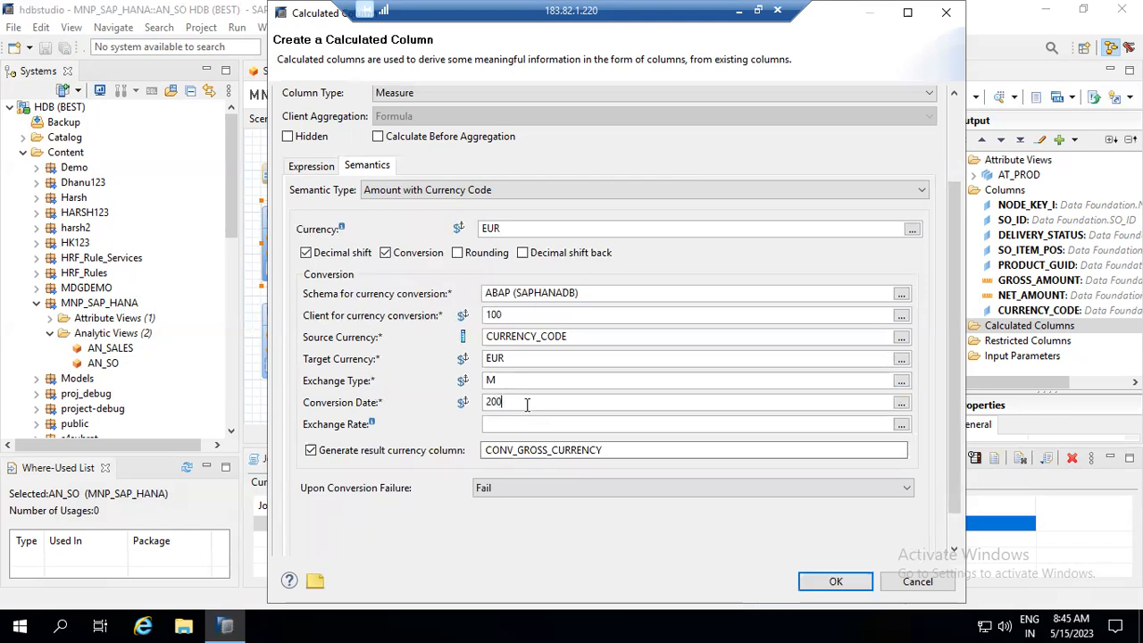
key(BackSpace)
text(23)
text(052)
text(15)
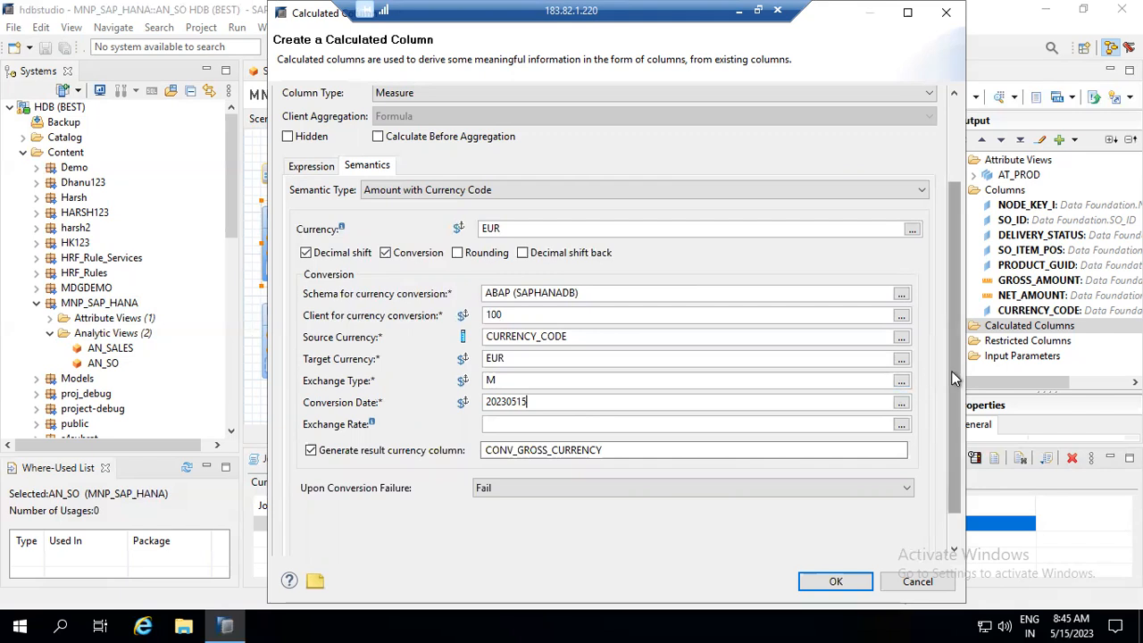
drag(951, 370, 964, 449)
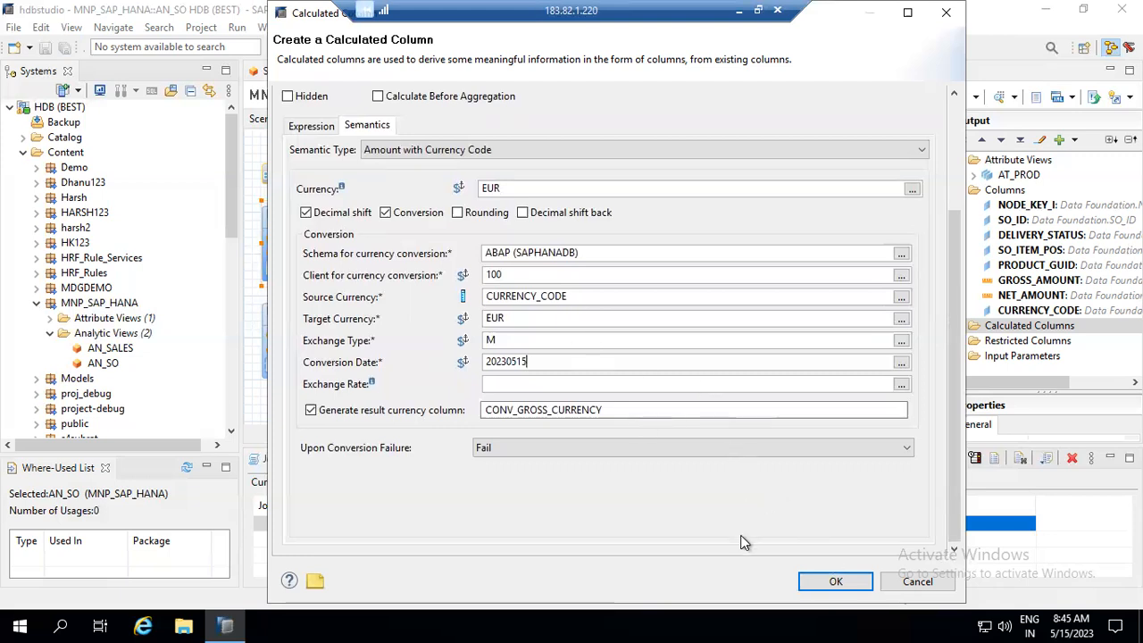
- Confirm the CONV_GROSS column and save and activate the AN_SO view
click(809, 576)
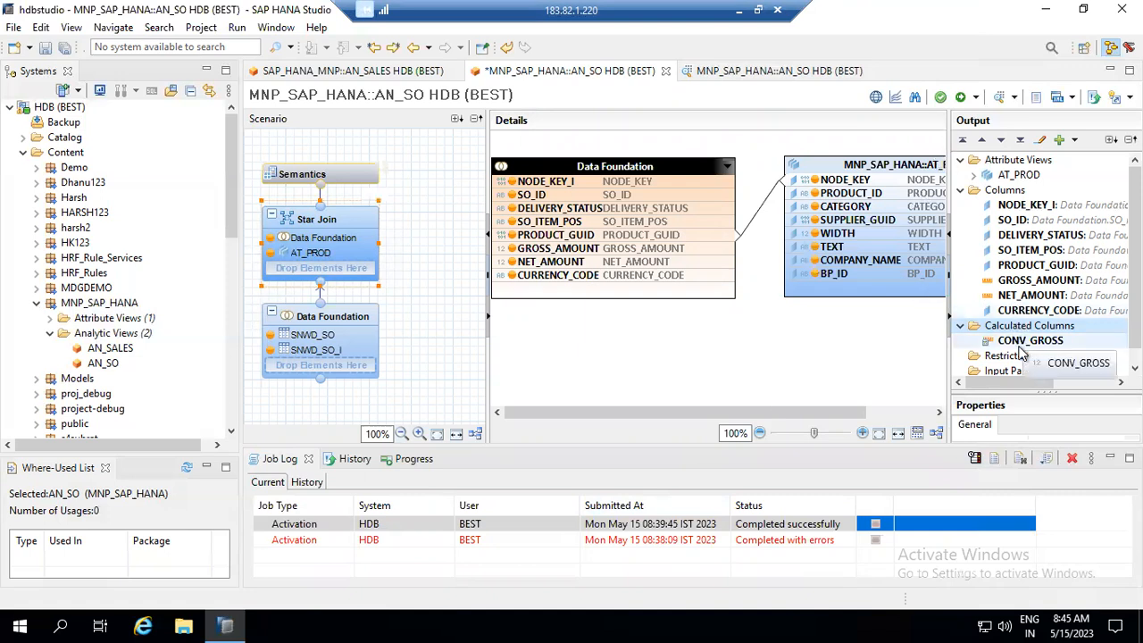
click(976, 100)
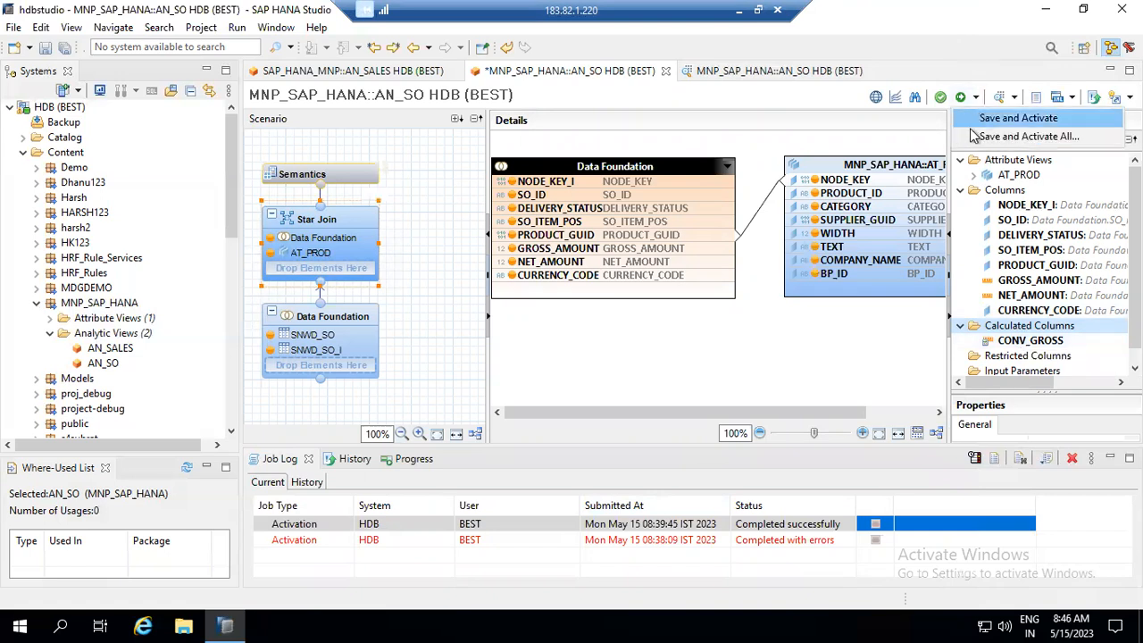
click(982, 116)
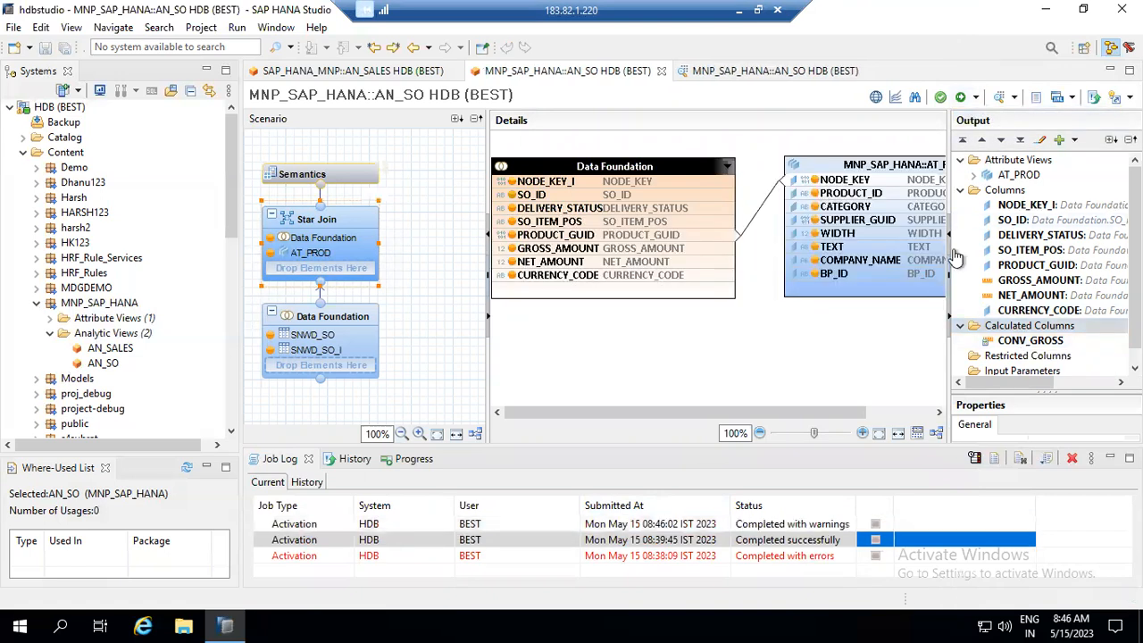
- Preview AN_SO's raw data in the Data Preview editor
click(1015, 99)
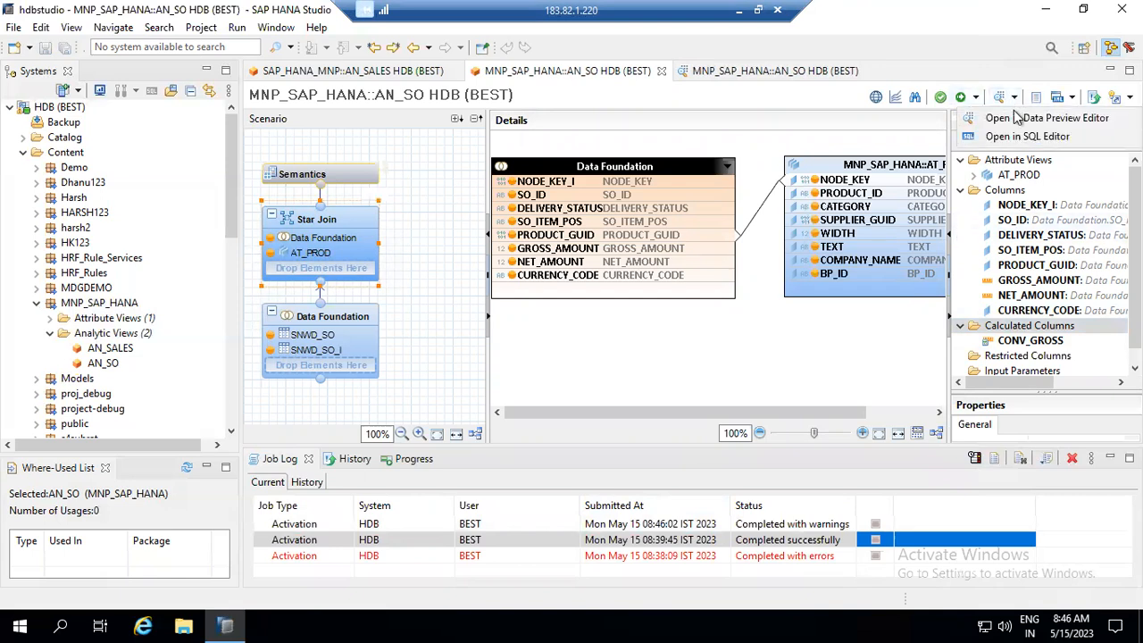
click(1018, 119)
click(869, 72)
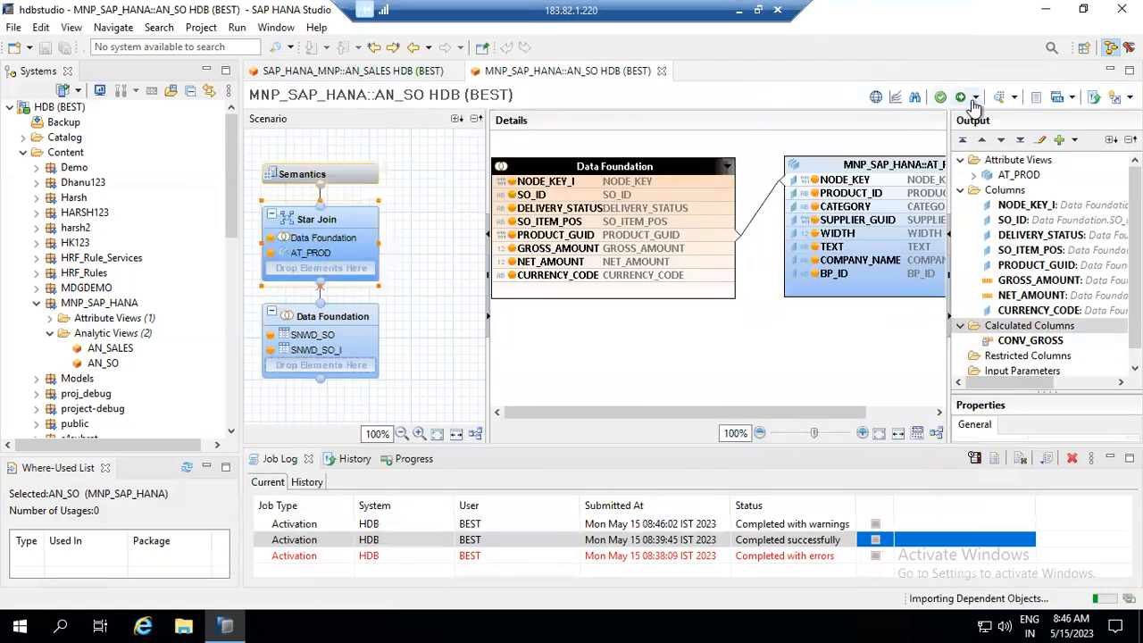
click(1014, 100)
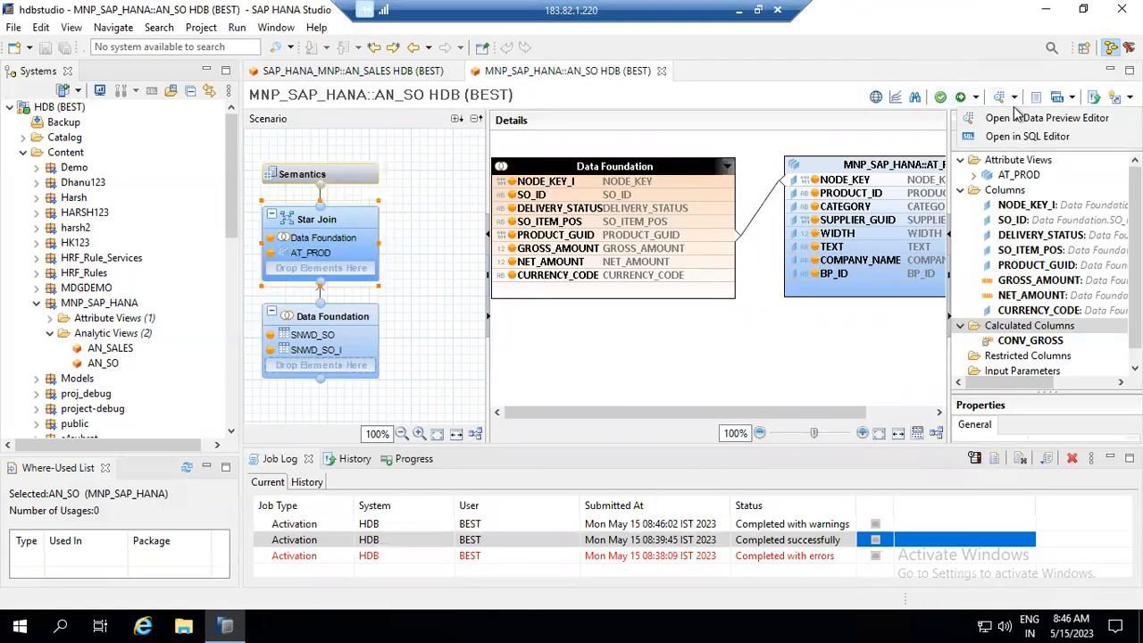
click(1020, 118)
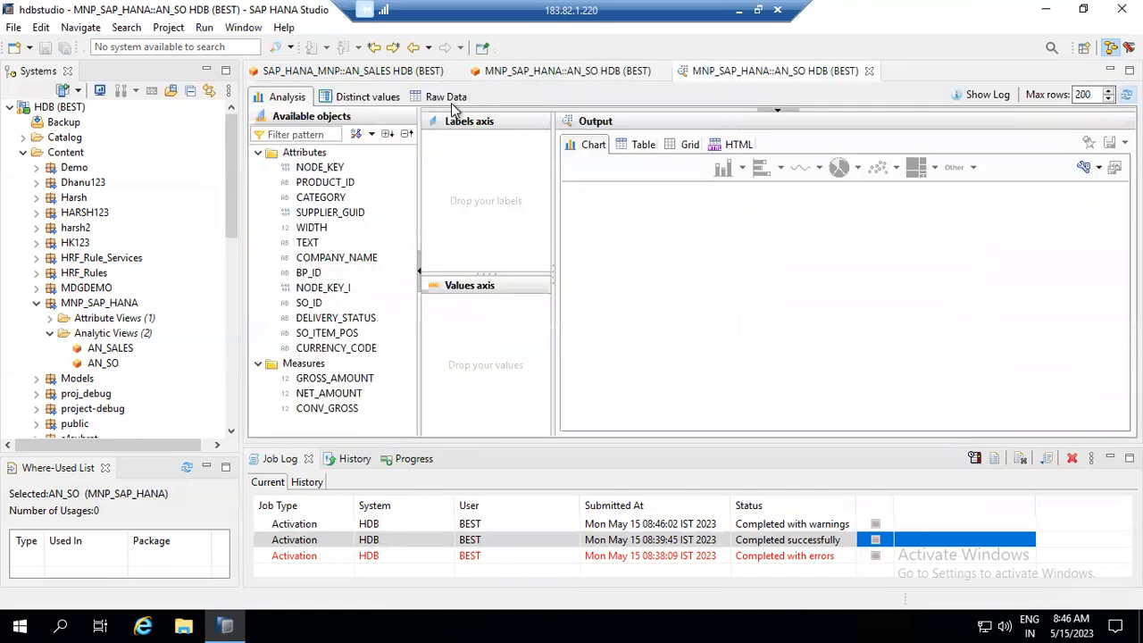
click(451, 102)
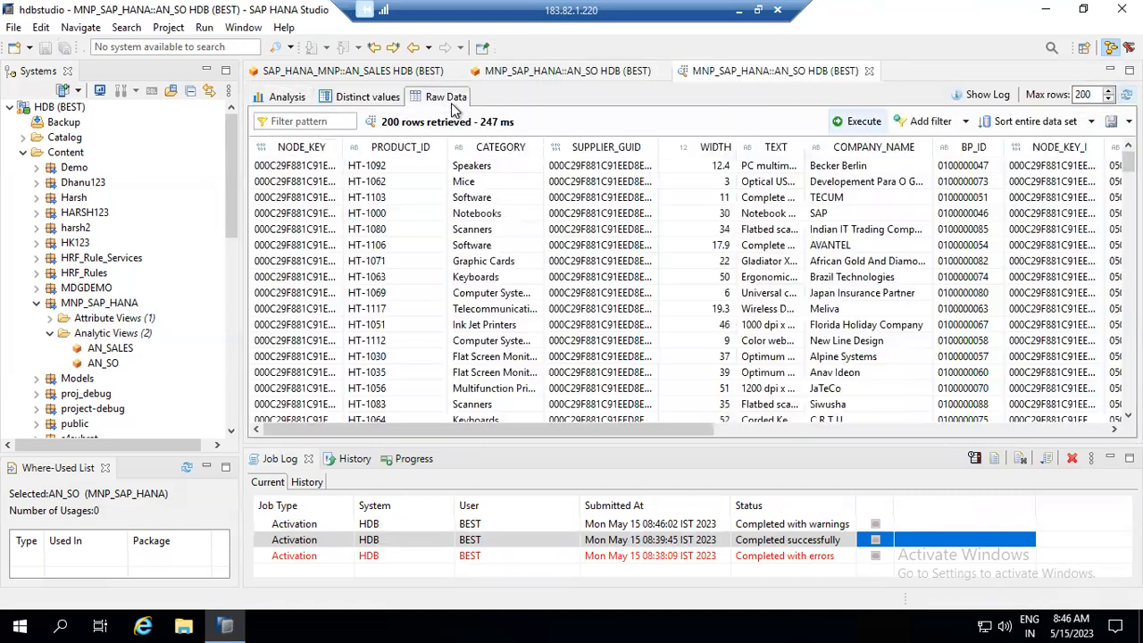
click(875, 429)
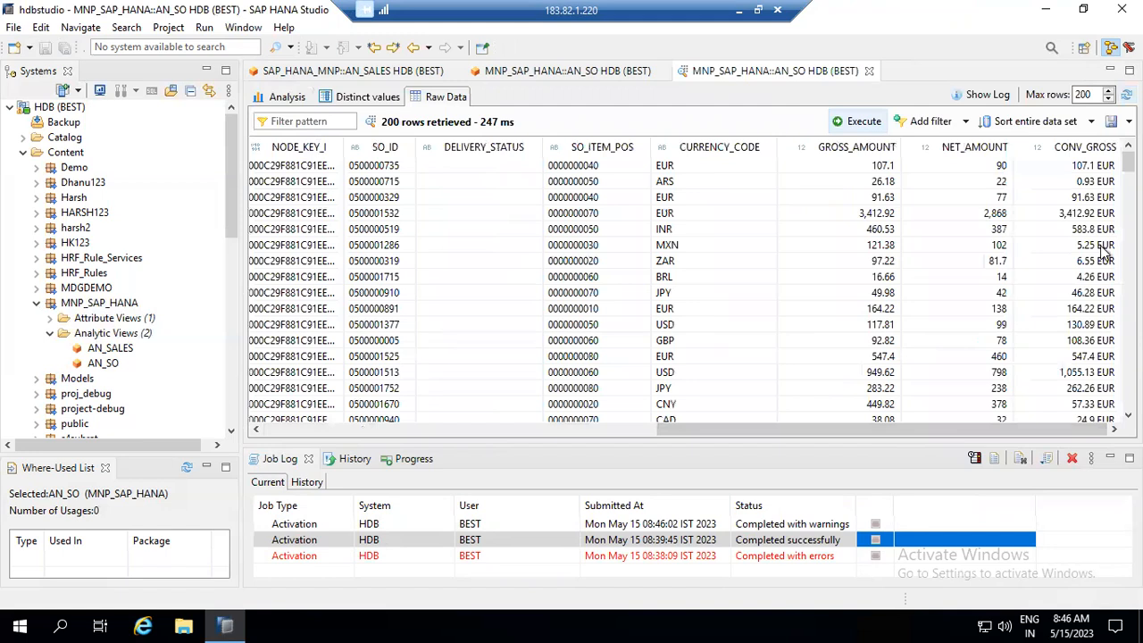
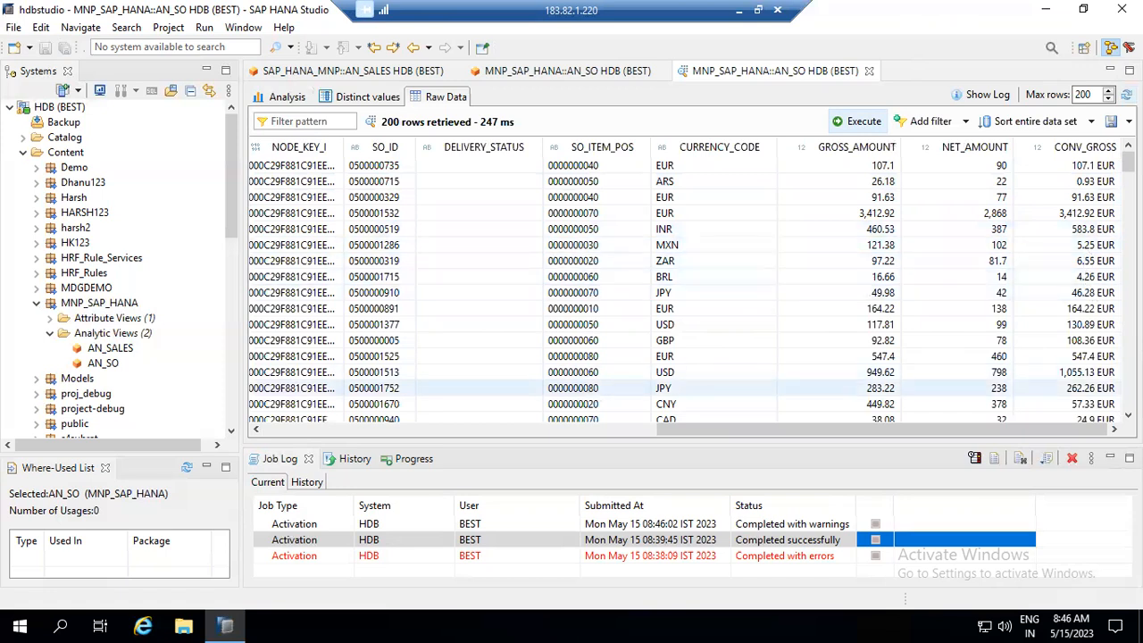
- Back in the AN_SO editor, choose New on the Output panel's Input Parameters group
scroll(688, 285, down, 10)
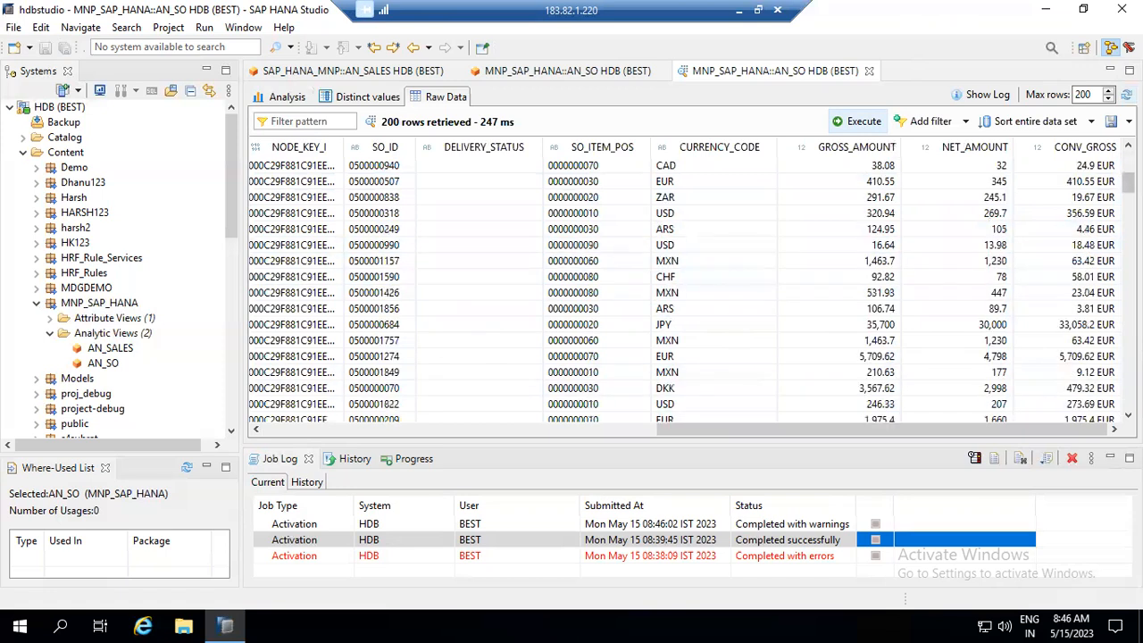
scroll(688, 286, down, 10)
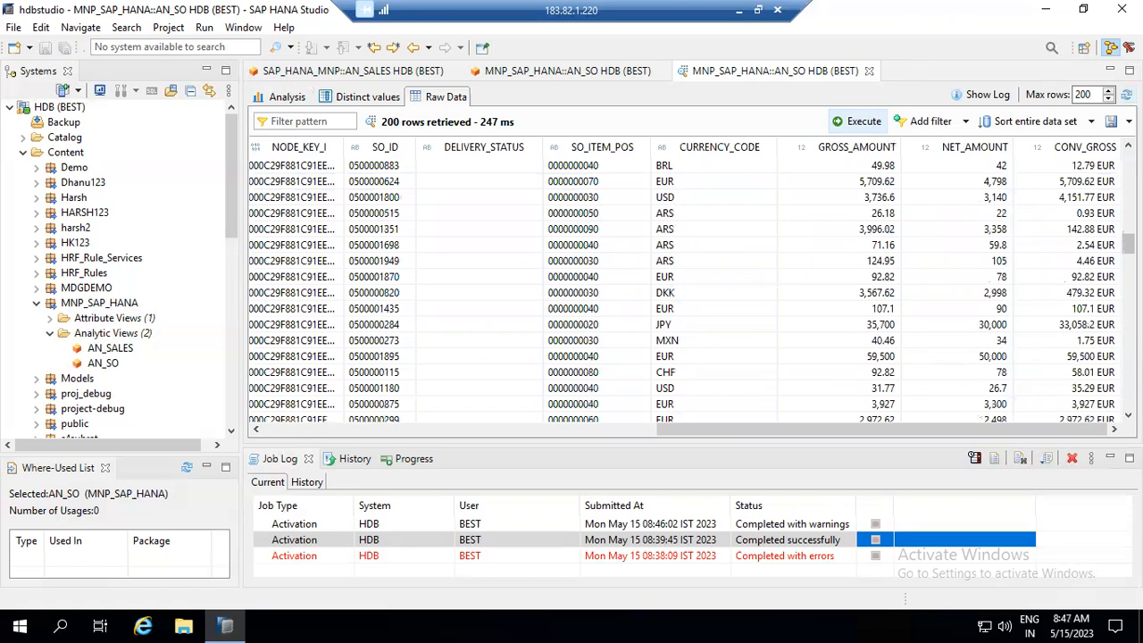
scroll(687, 285, down, 5)
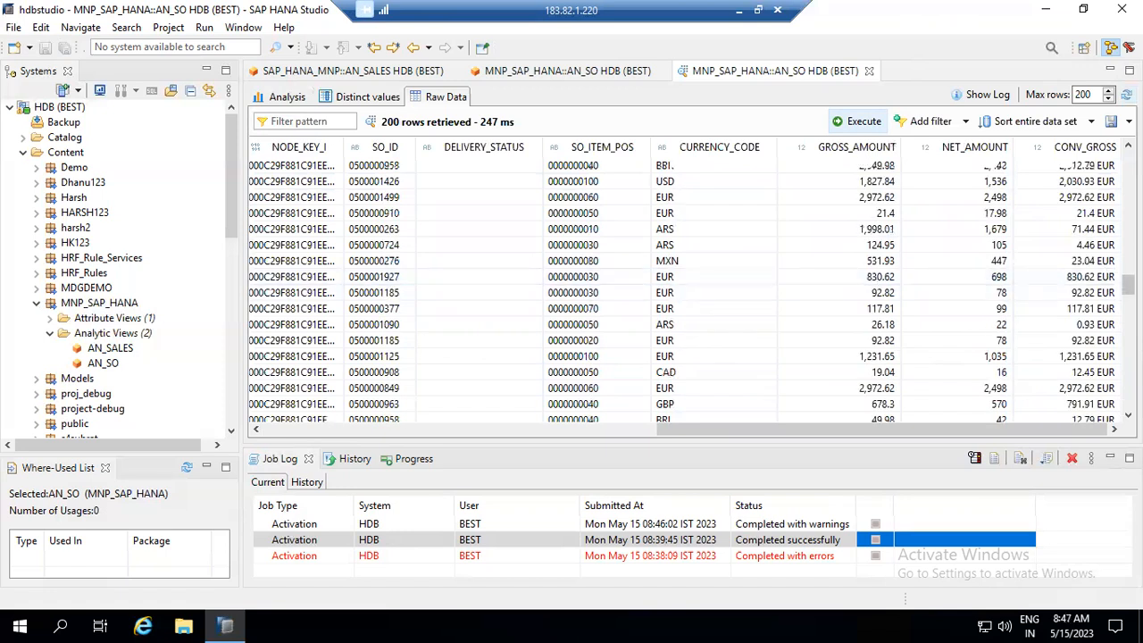
scroll(688, 286, down, 15)
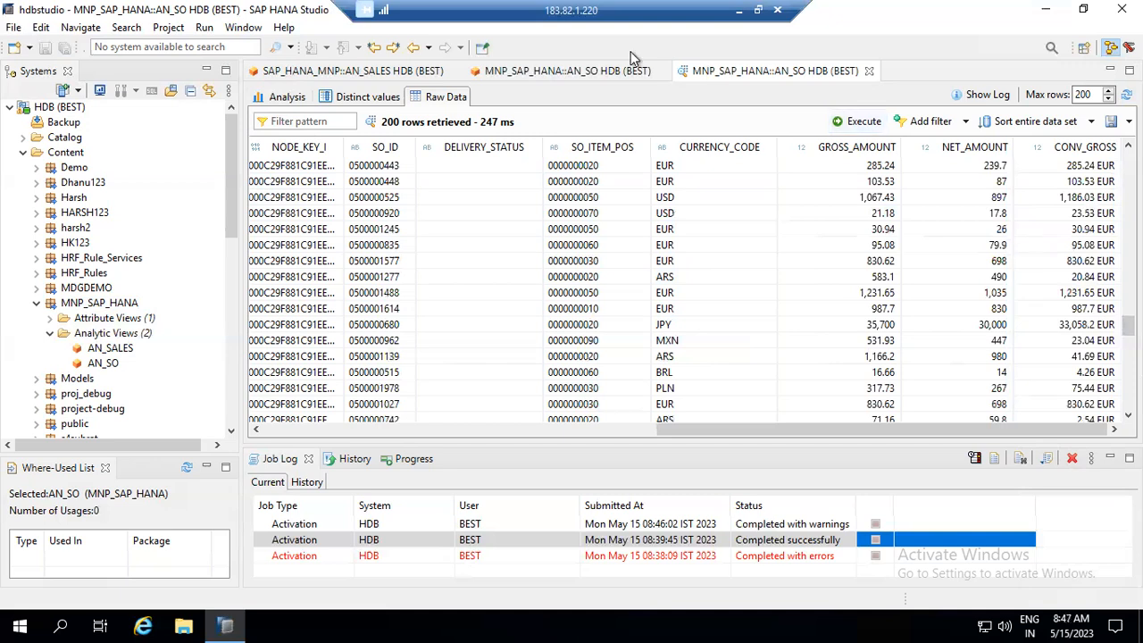
click(597, 77)
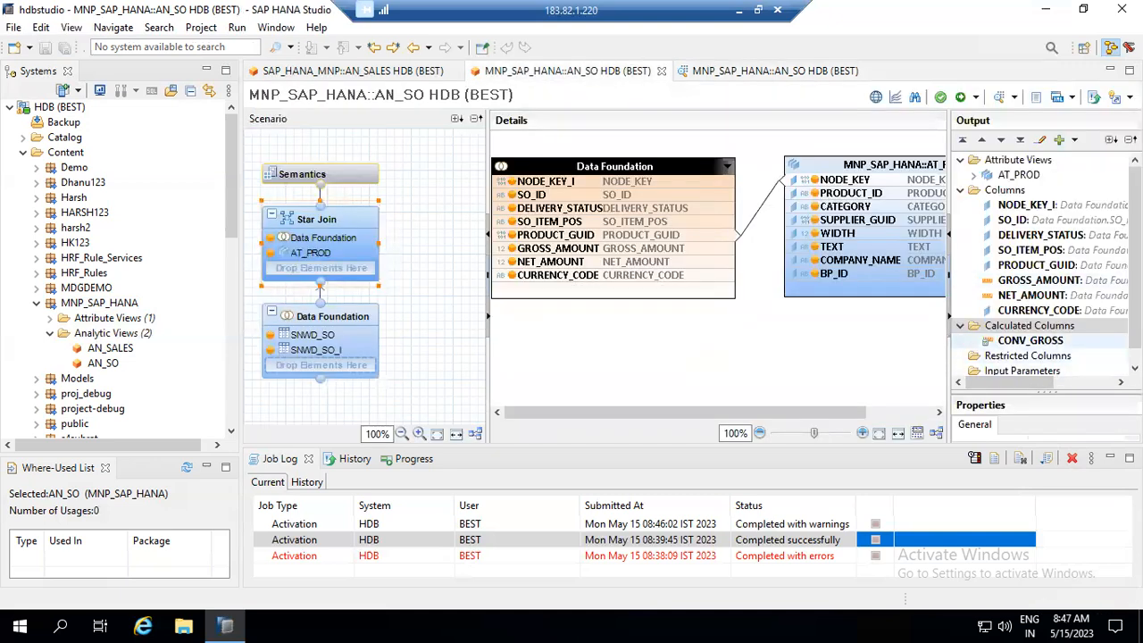
scroll(1027, 362, down, 1)
click(1023, 357)
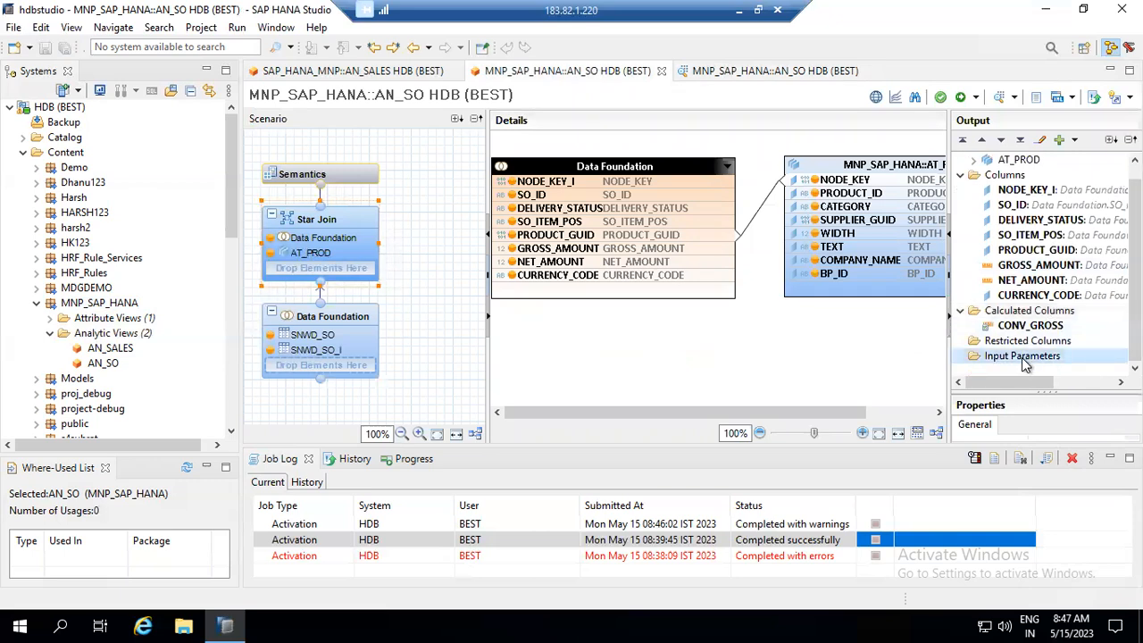
right_click(1025, 359)
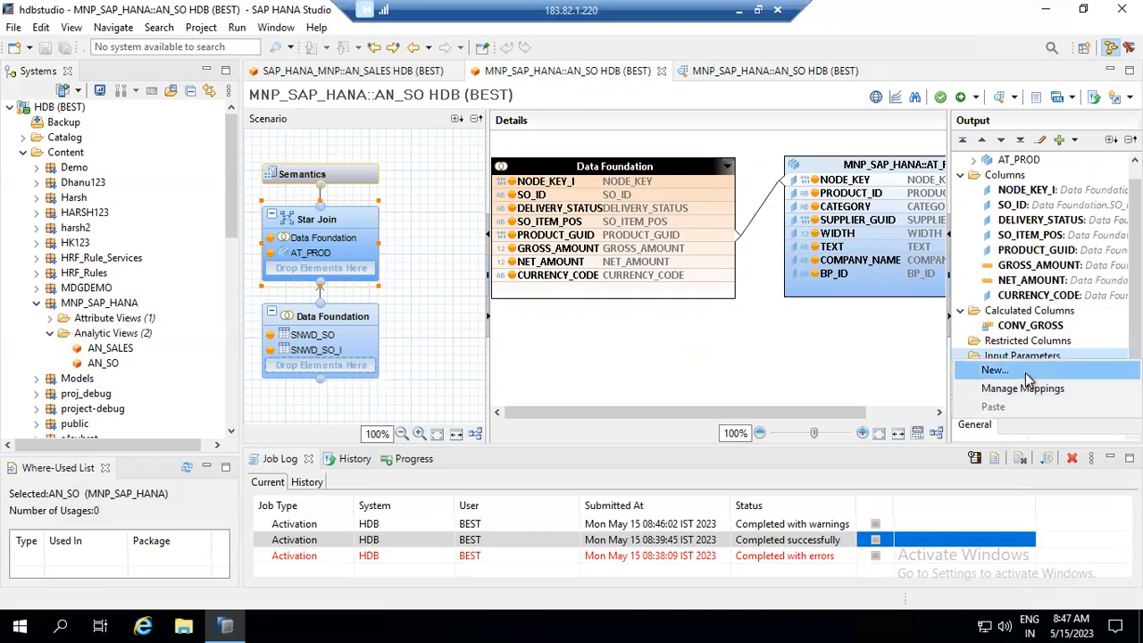
click(1026, 371)
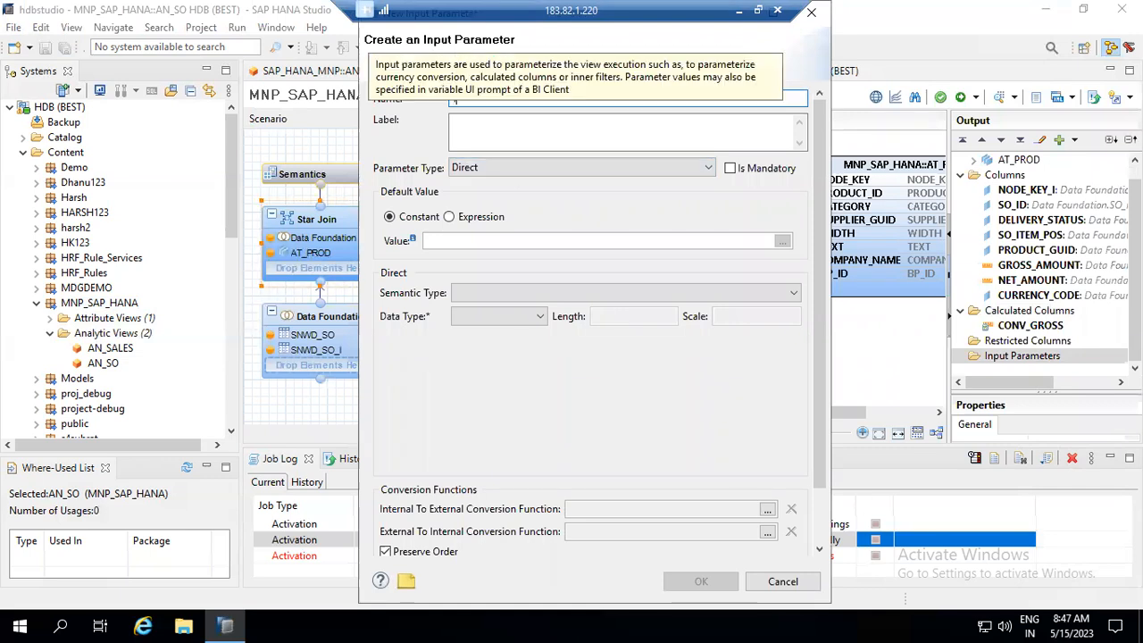
- Name the input parameter I_CURR with a constant default value EUR
text(I_CURR)
click(511, 134)
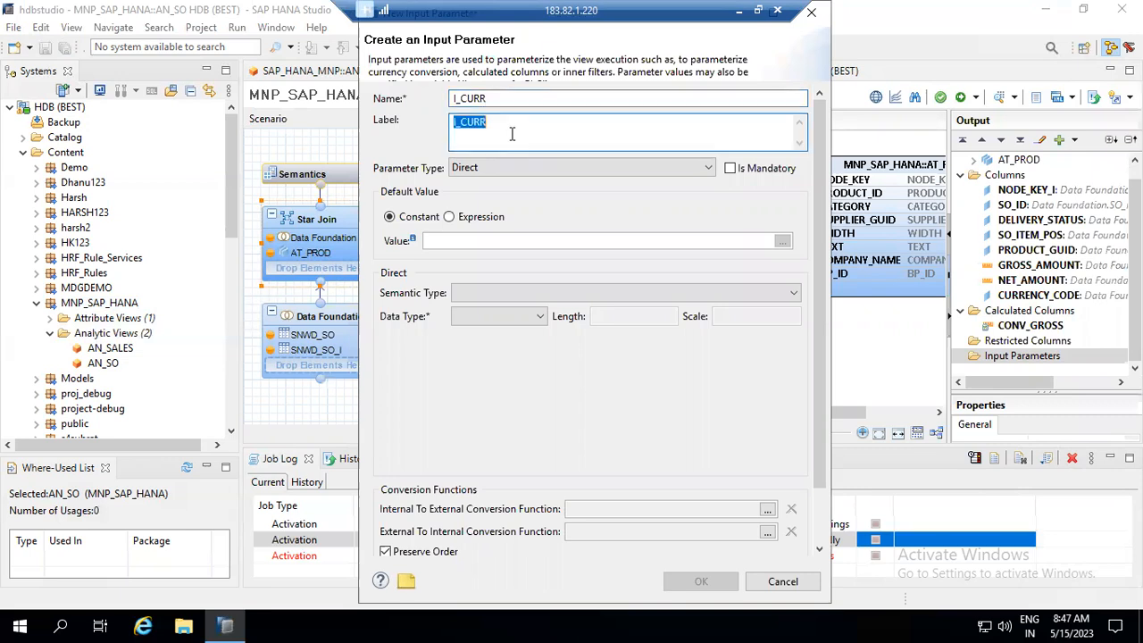
click(470, 237)
text(EUR)
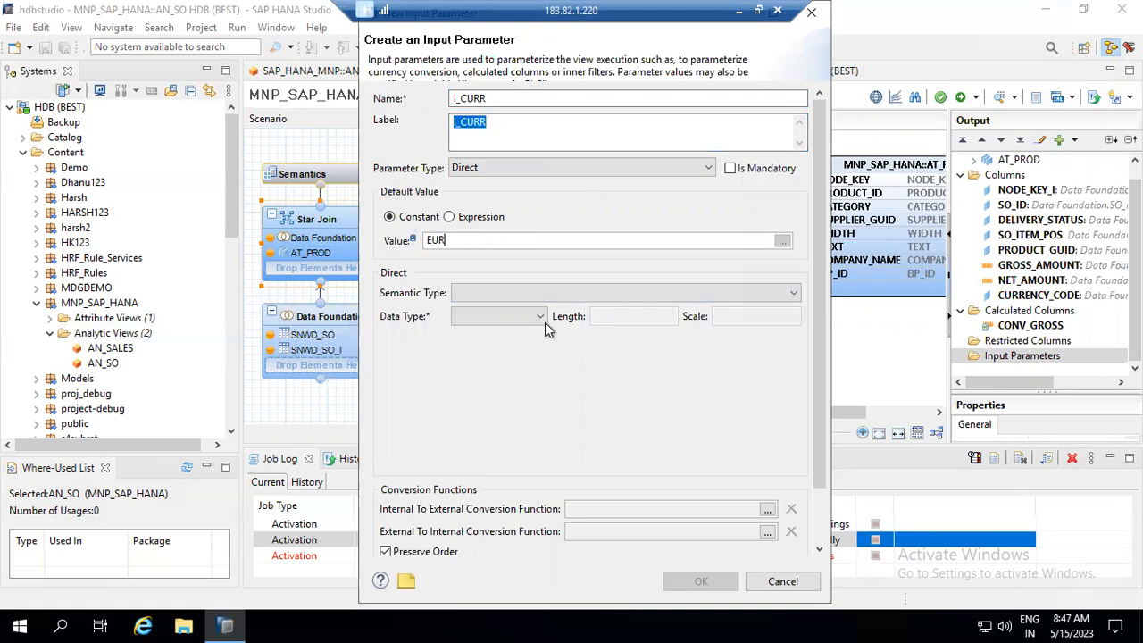
click(520, 295)
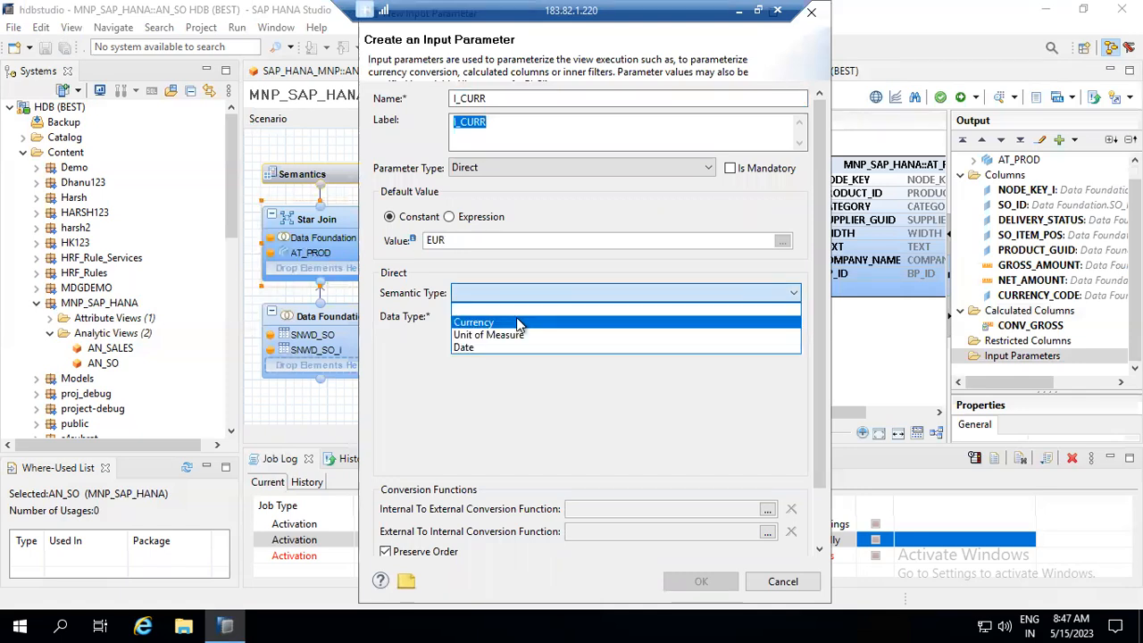
click(413, 366)
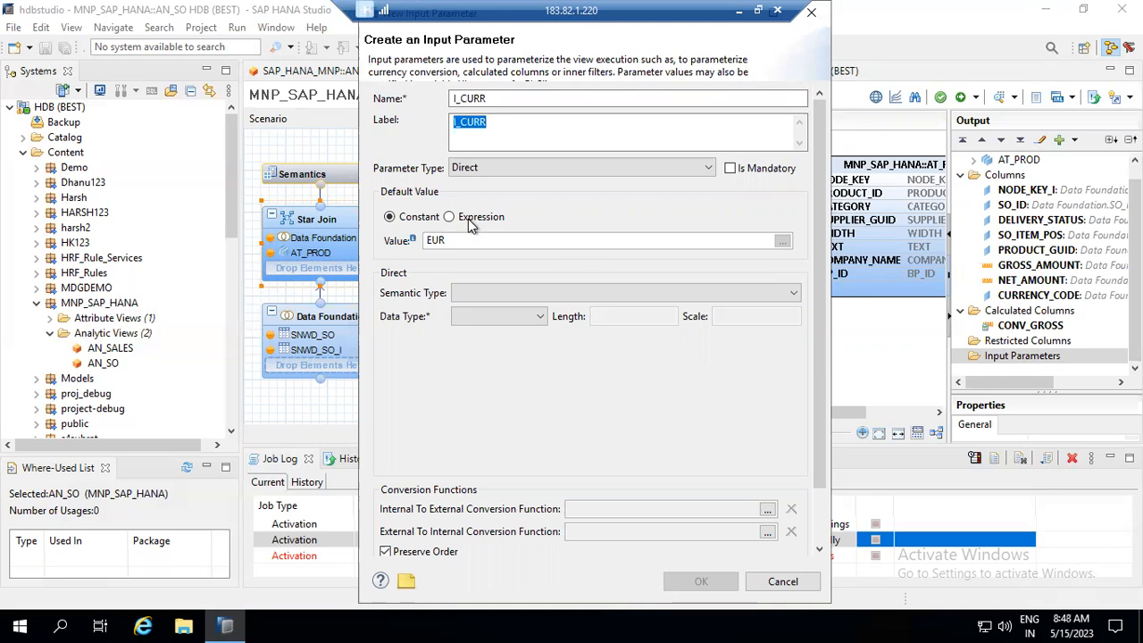
click(449, 217)
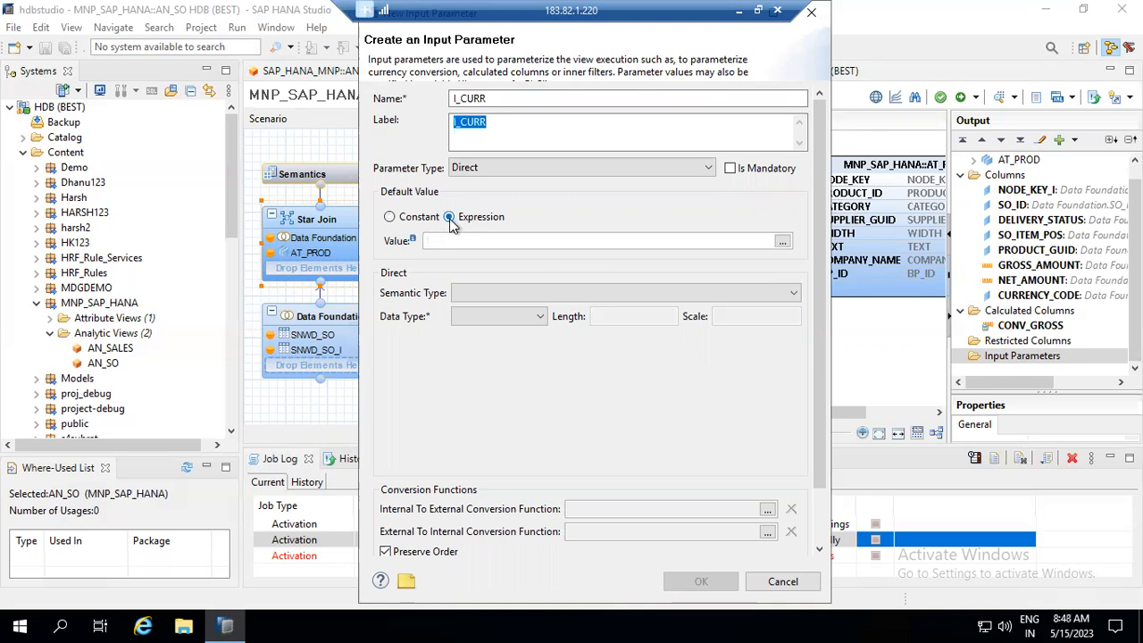
click(389, 216)
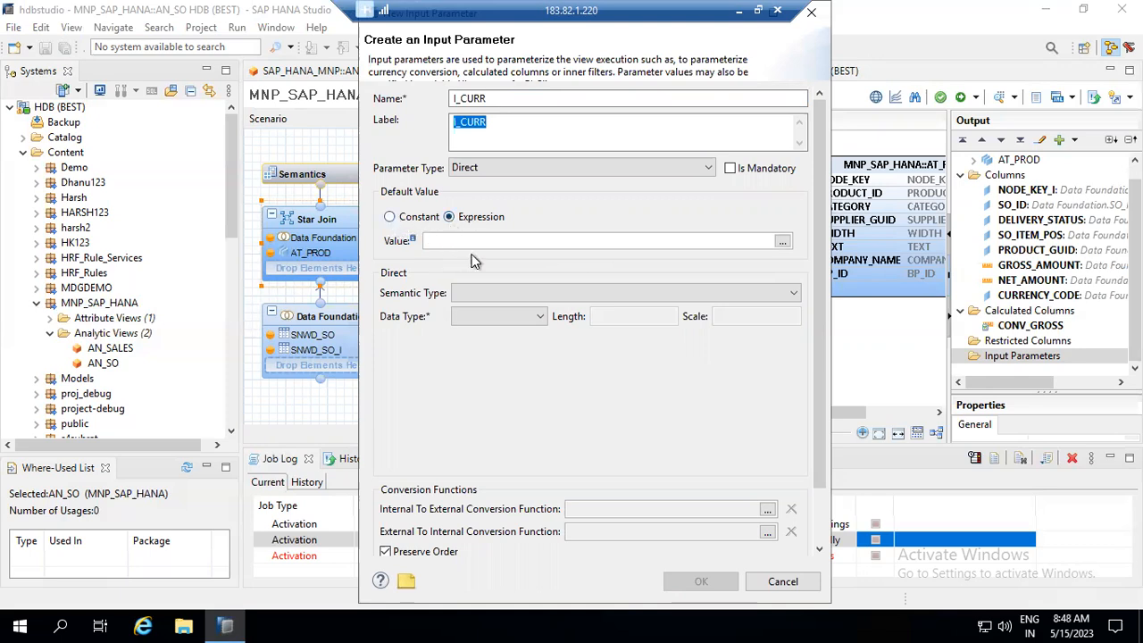
- Try the Currency semantic type, then reset the semantic type to blank
click(503, 299)
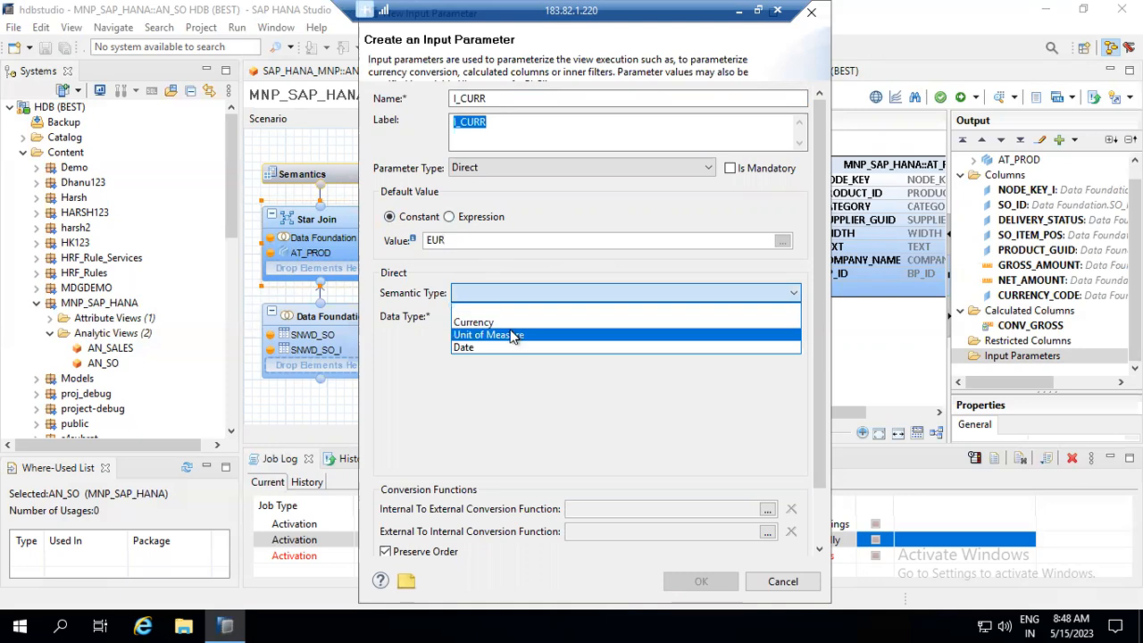
key(Up)
key(Return)
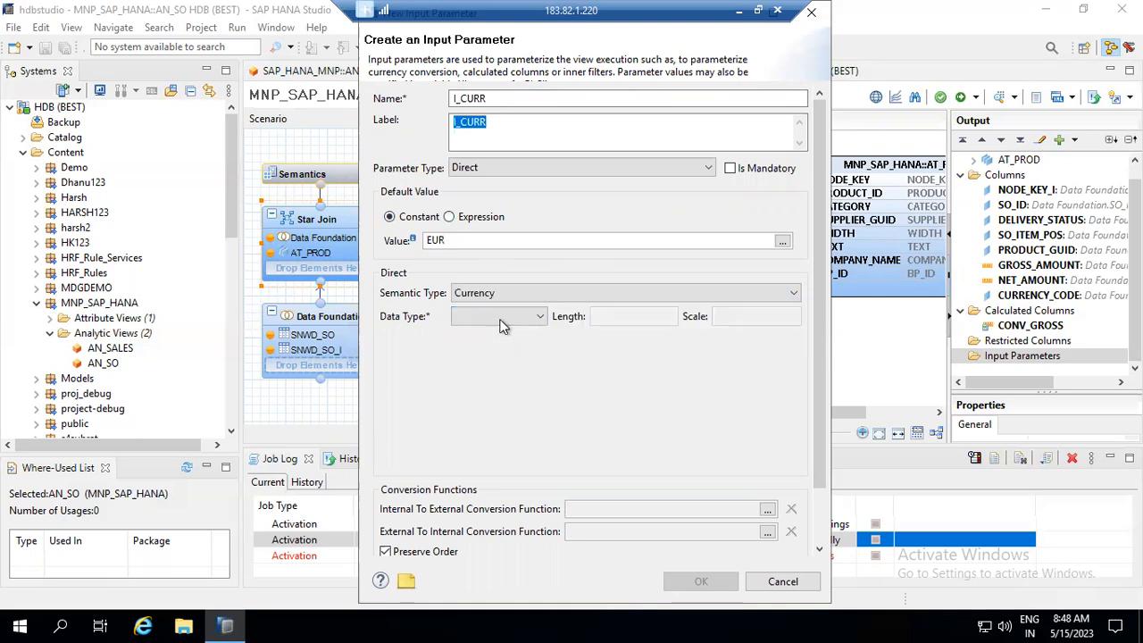
click(505, 319)
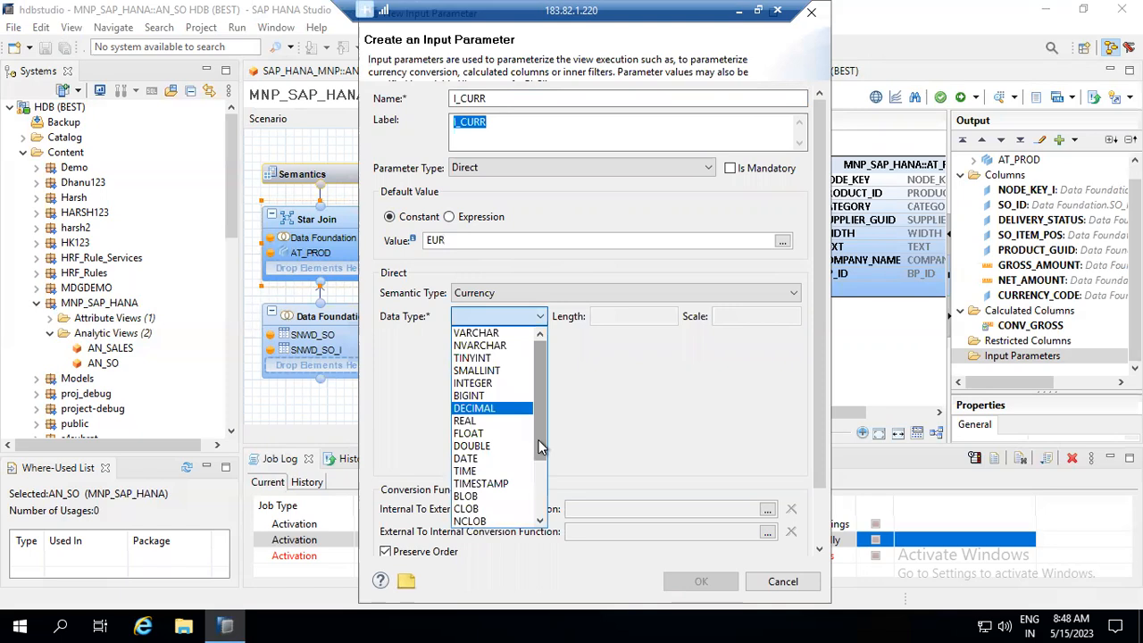
click(605, 419)
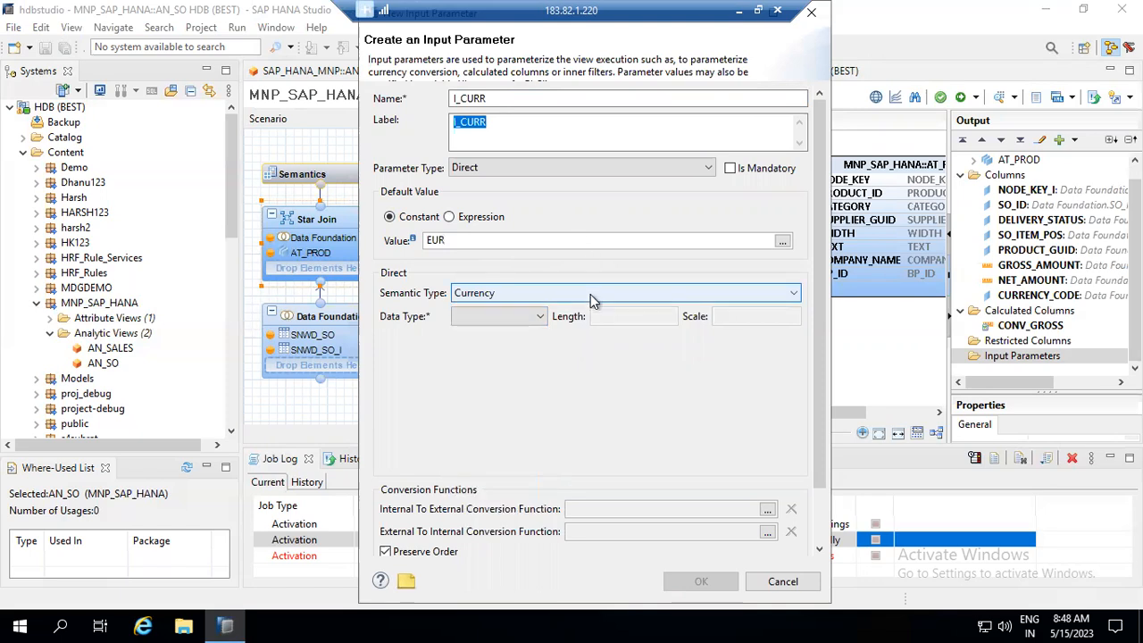
click(591, 296)
click(561, 309)
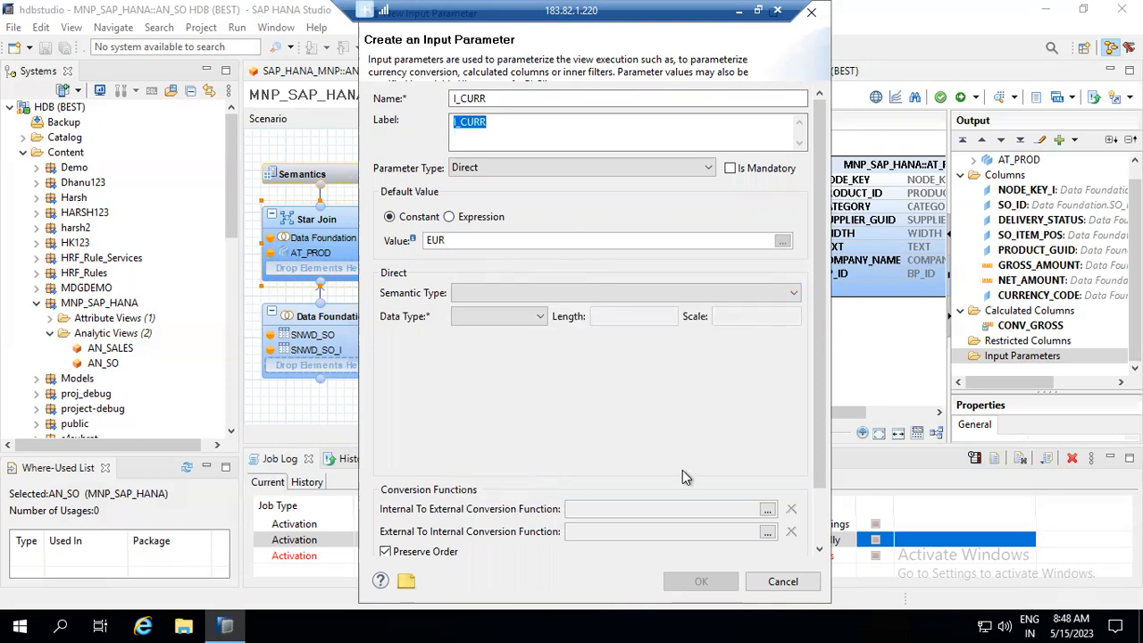
drag(822, 409, 837, 516)
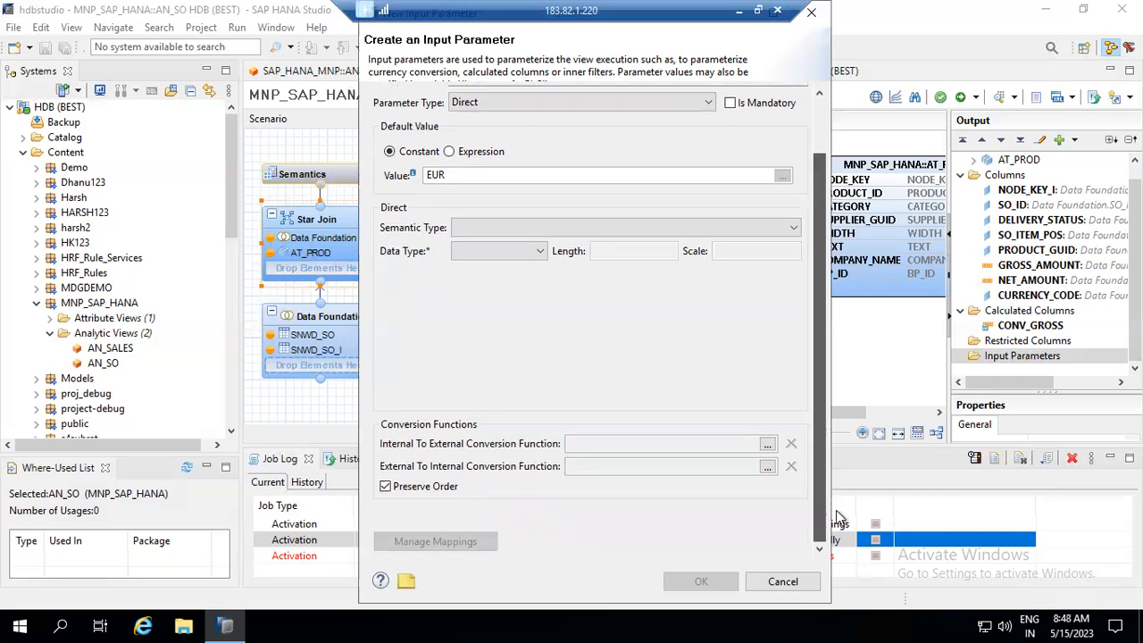
scroll(759, 409, up, 2)
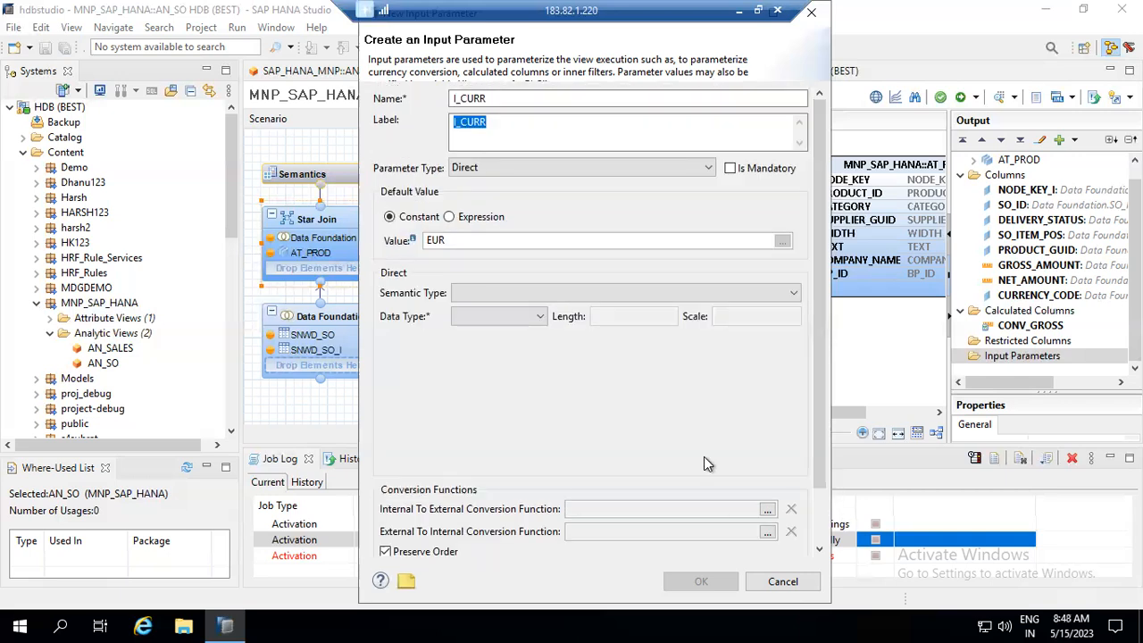
- Set parameter type Column with reference column CURRENCY_CODE and create I_CURR
click(575, 177)
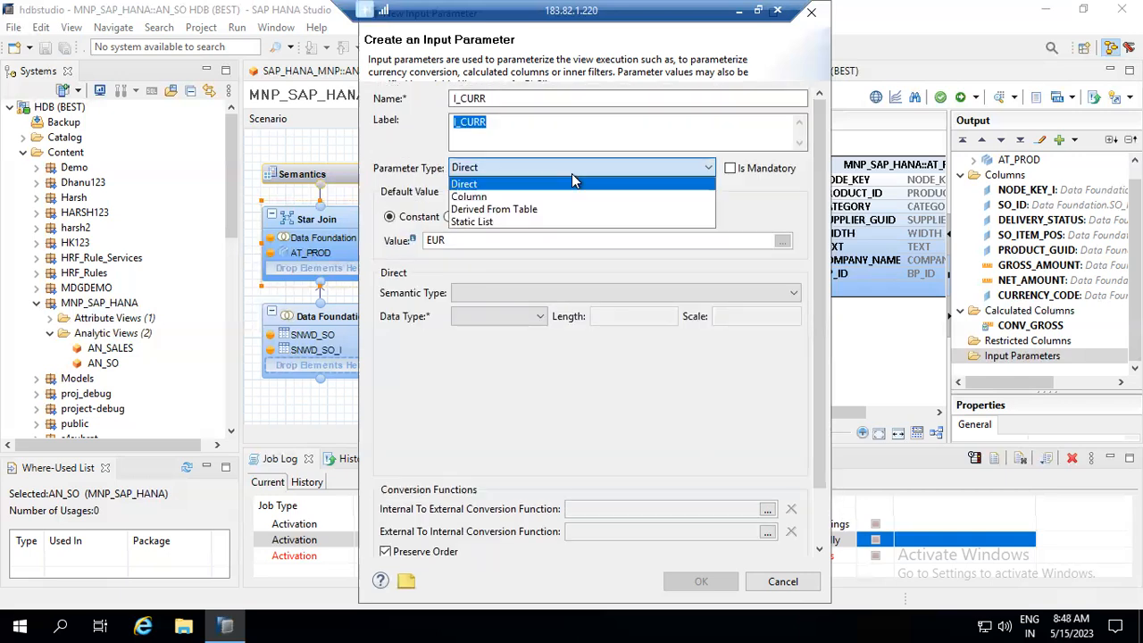
click(558, 193)
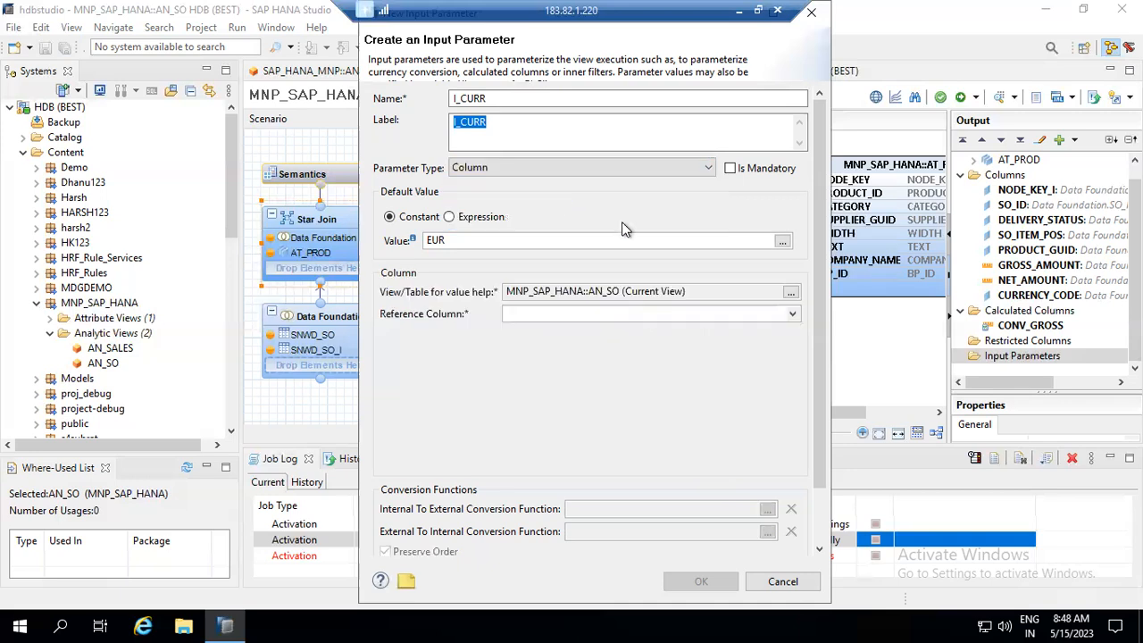
click(595, 317)
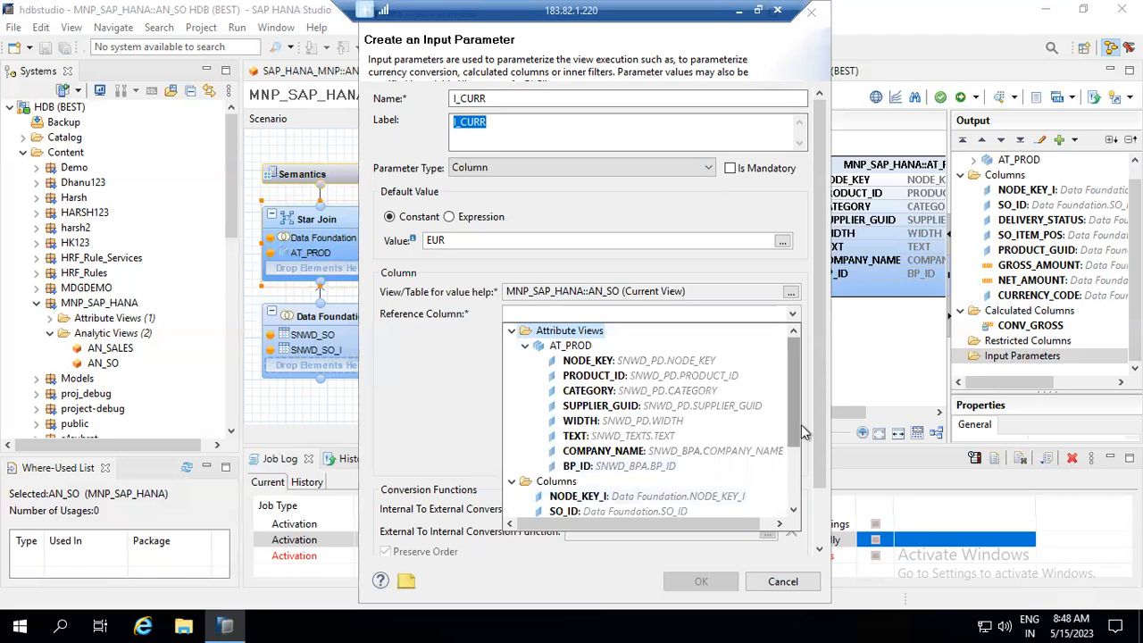
scroll(796, 469, down, 2)
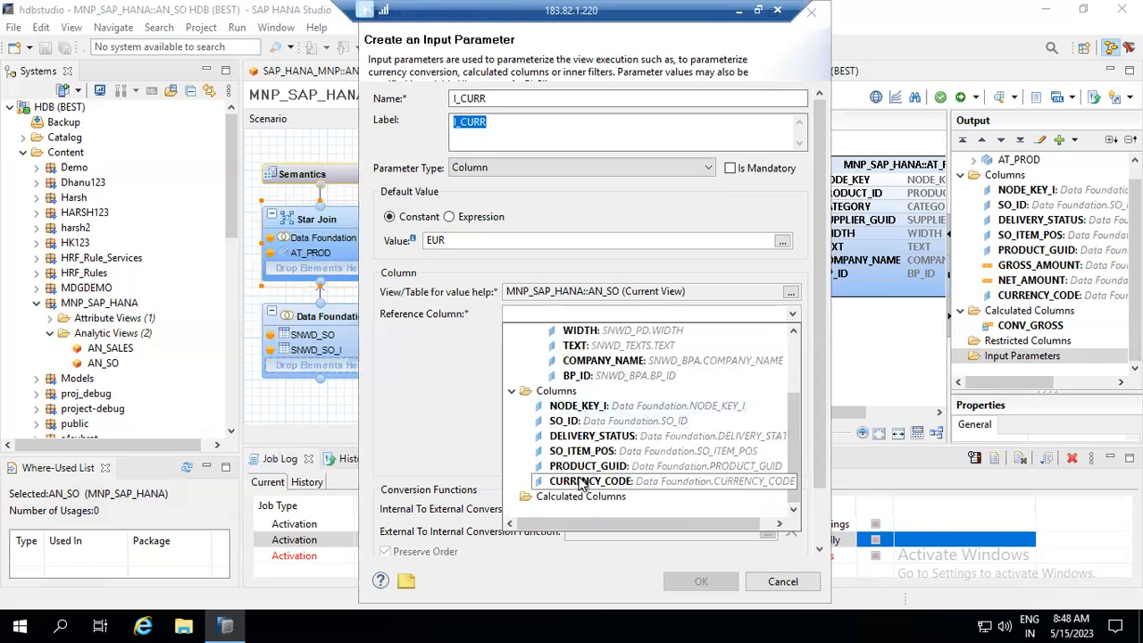
click(578, 483)
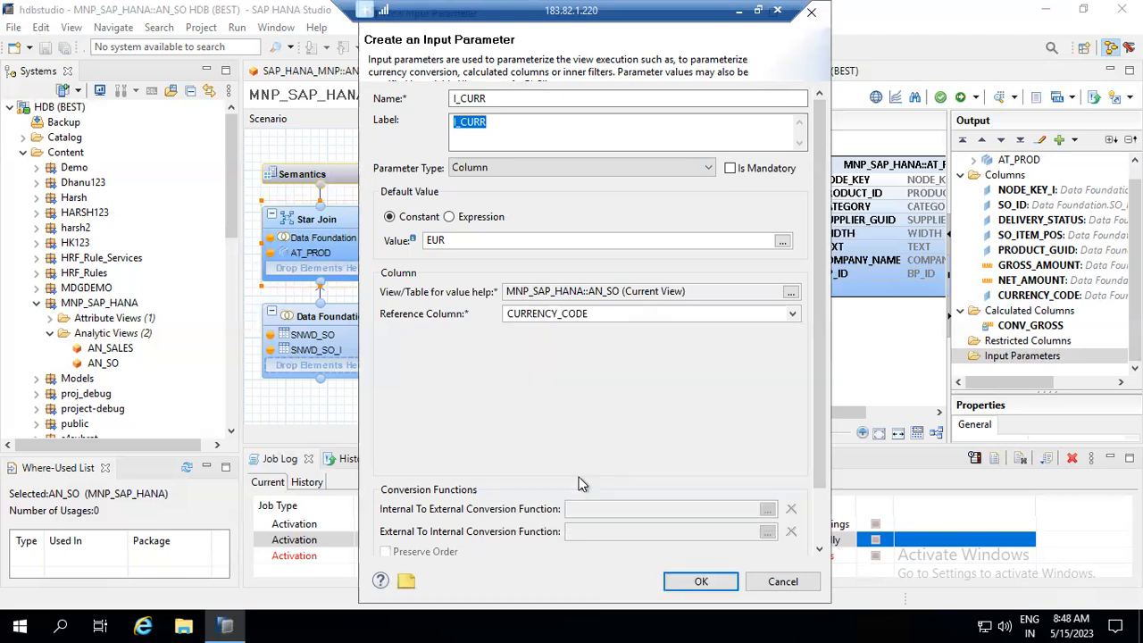
click(696, 582)
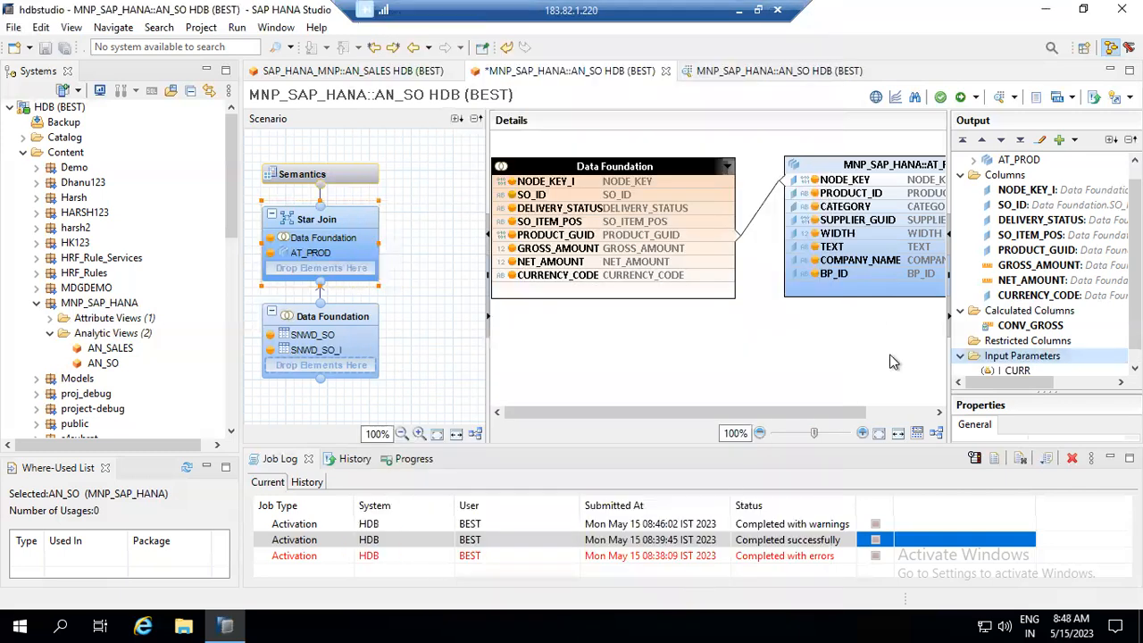
click(974, 96)
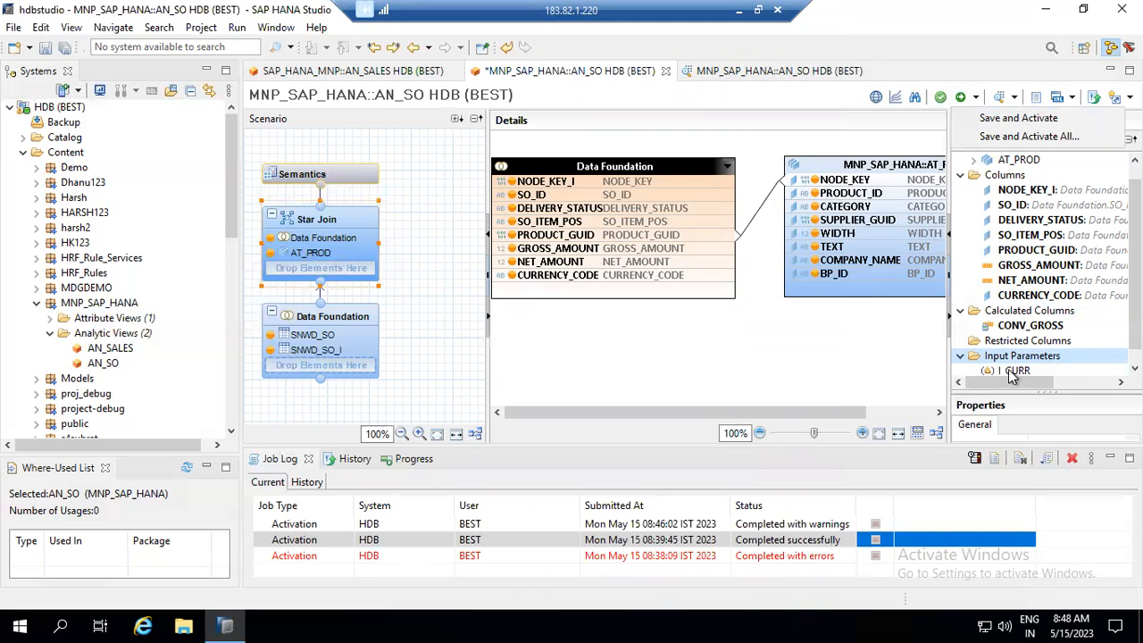
click(1028, 318)
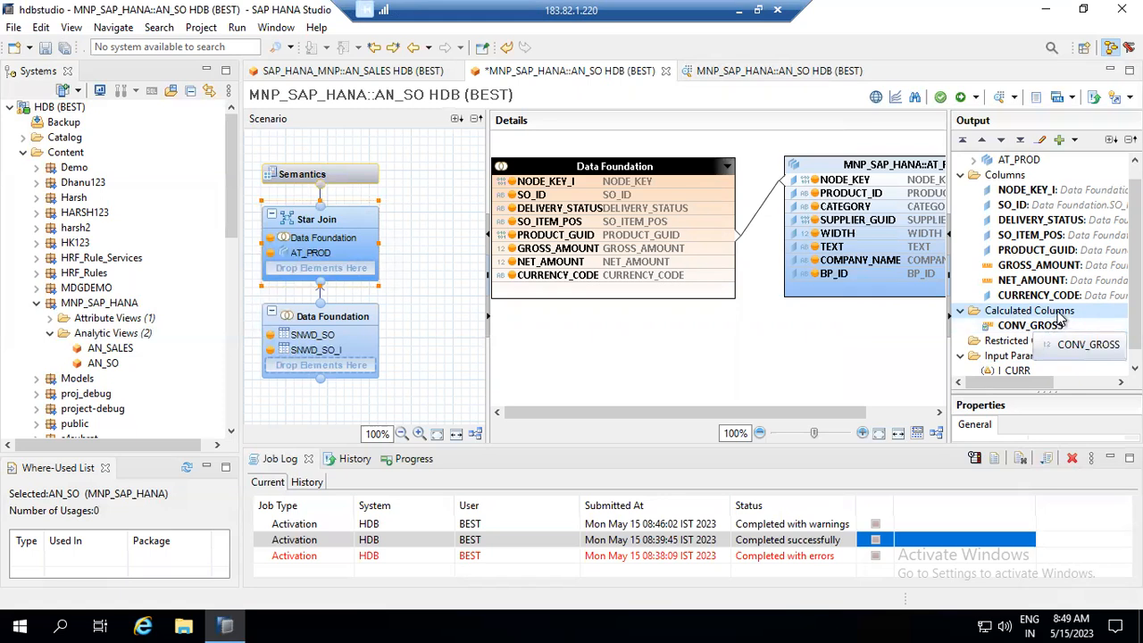
- Add calculated column CURR_DATE with data type DATE, marked Hidden
right_click(1062, 319)
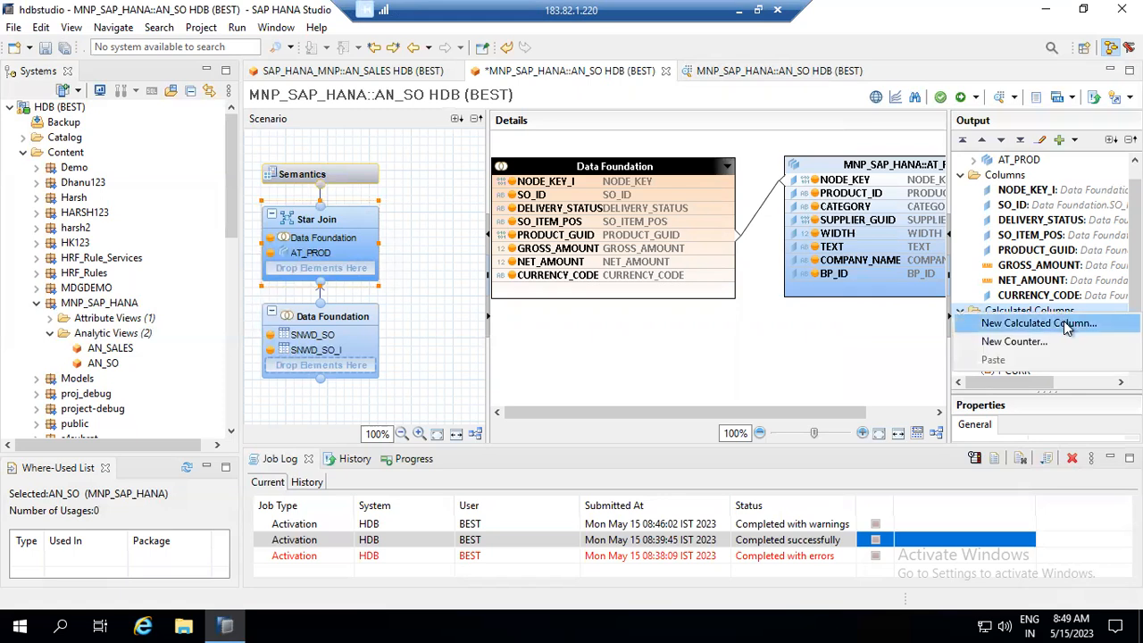
click(1063, 322)
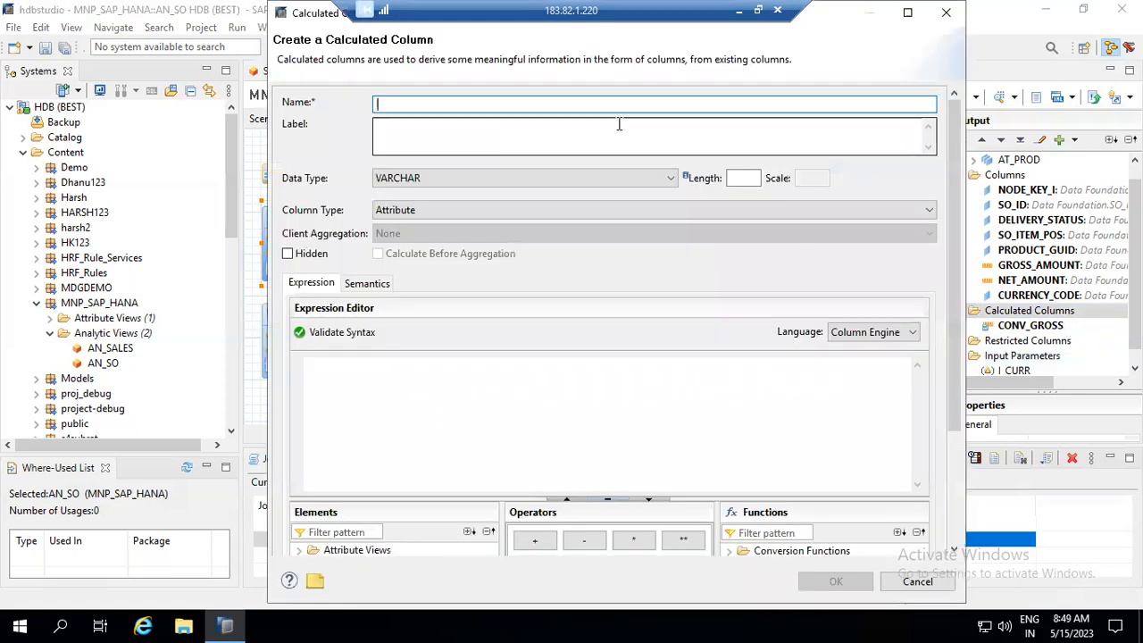
text(CURR_DATE)
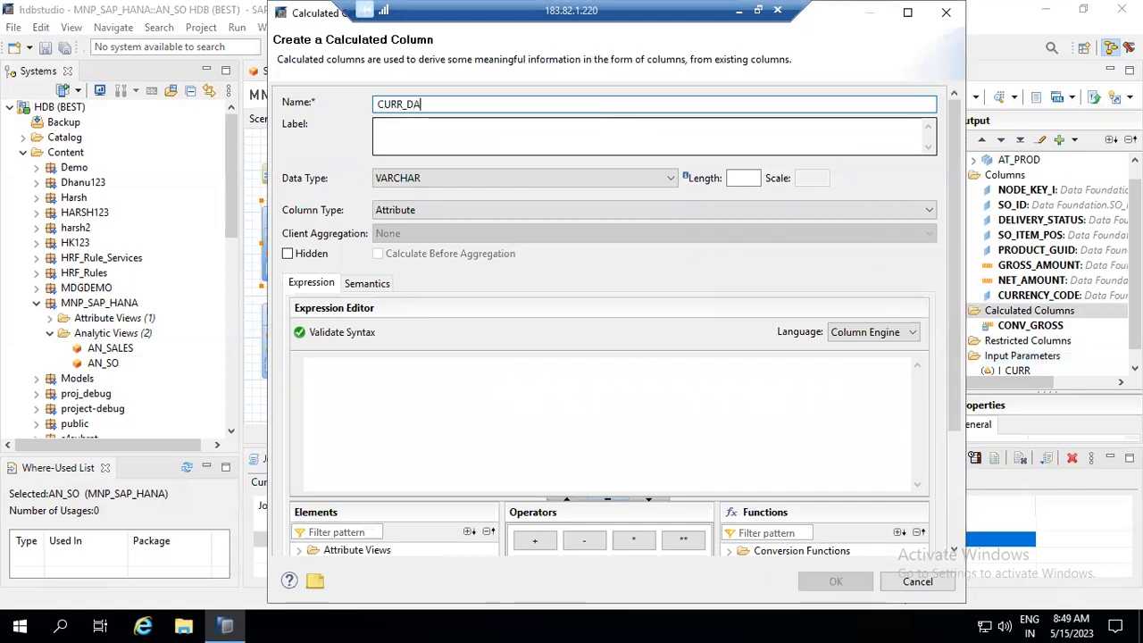
click(619, 124)
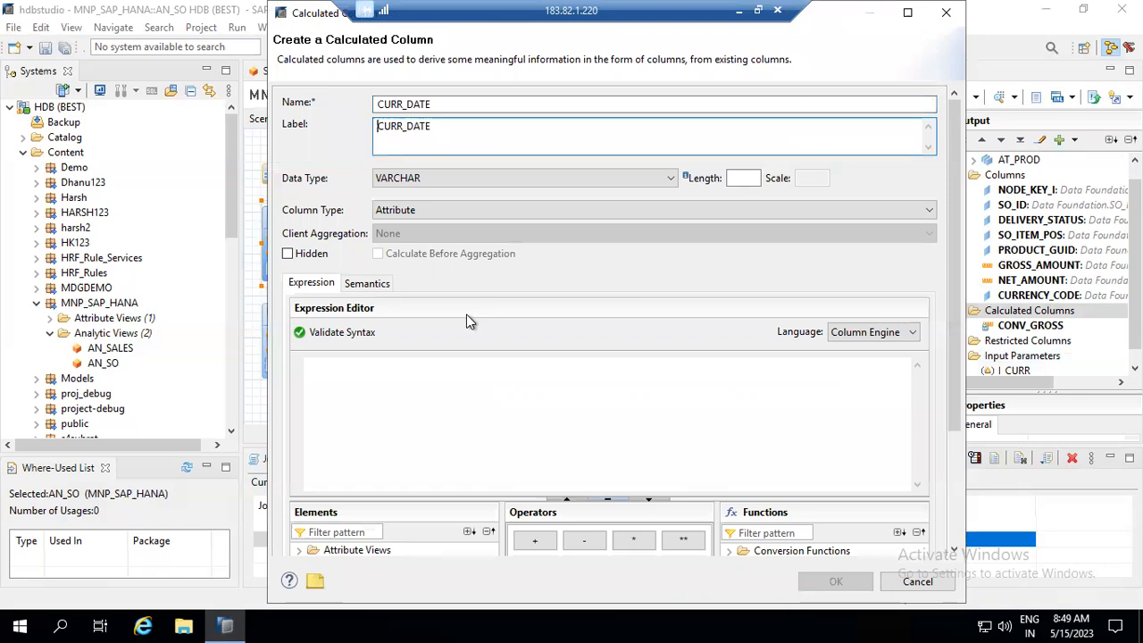
click(494, 177)
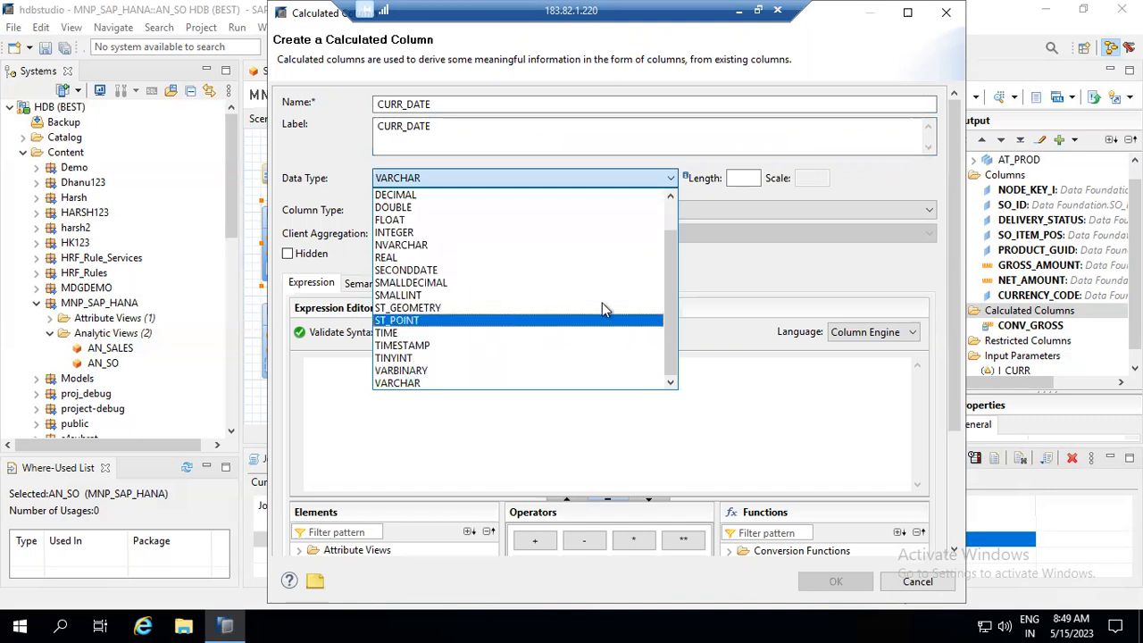
scroll(670, 215, up, 1)
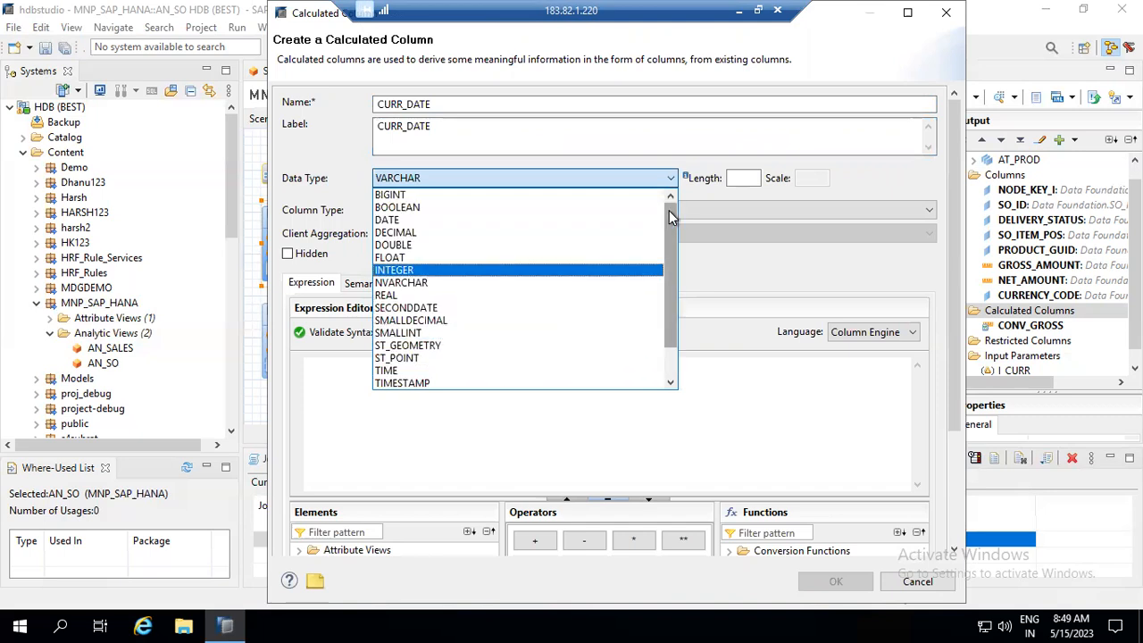
click(479, 219)
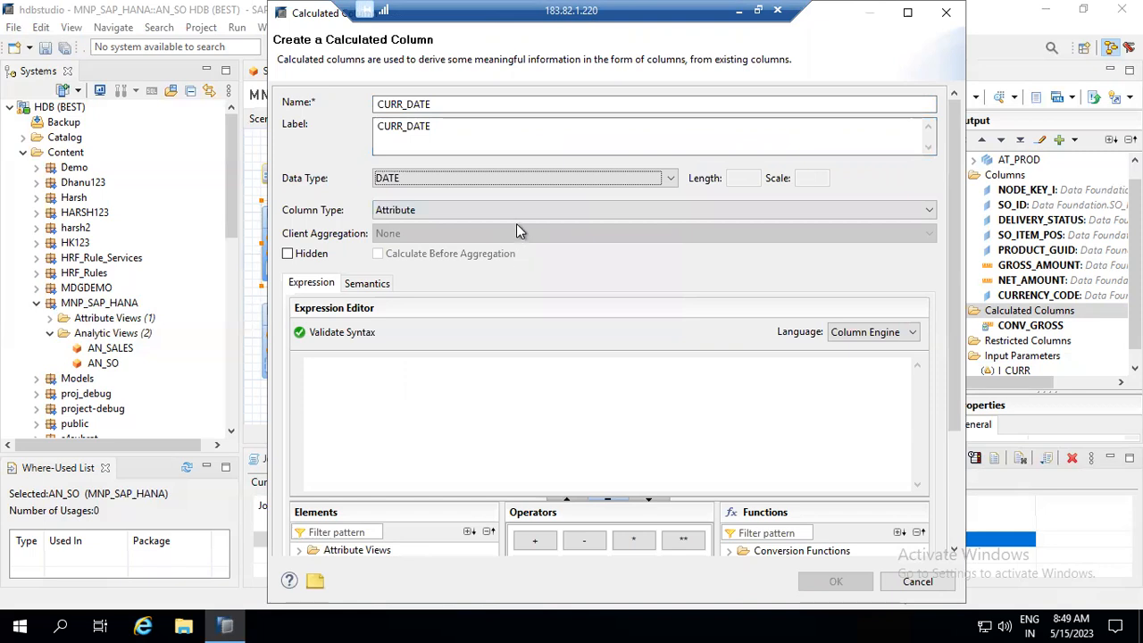
click(311, 256)
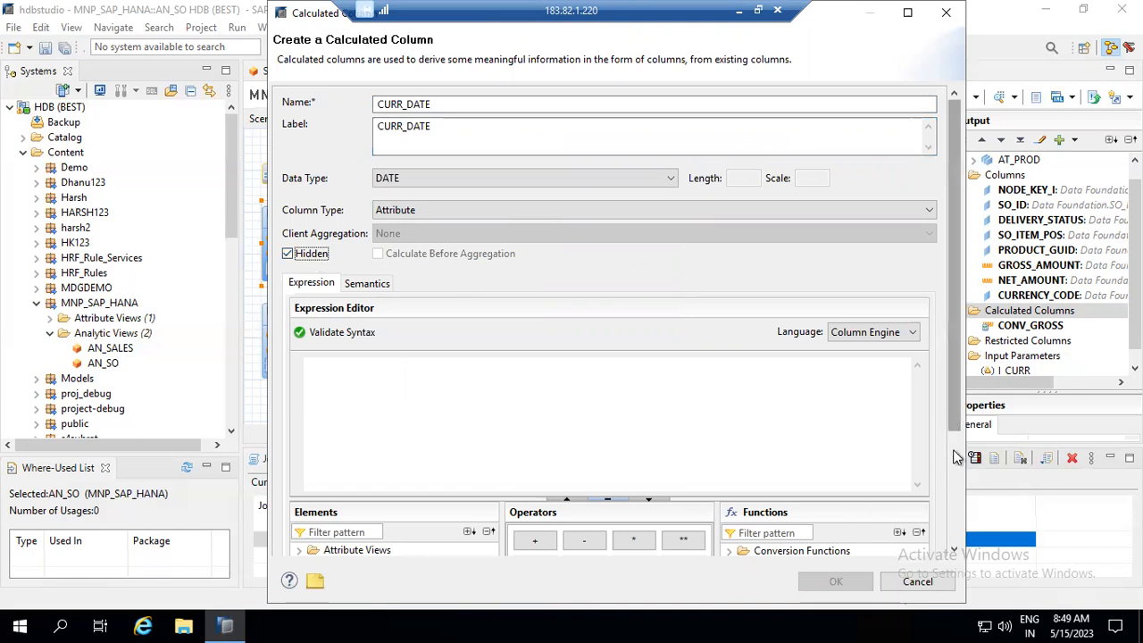
scroll(893, 469, down, 2)
- Find now() in the function list, insert it as CURR_DATE's expression, and confirm
click(778, 466)
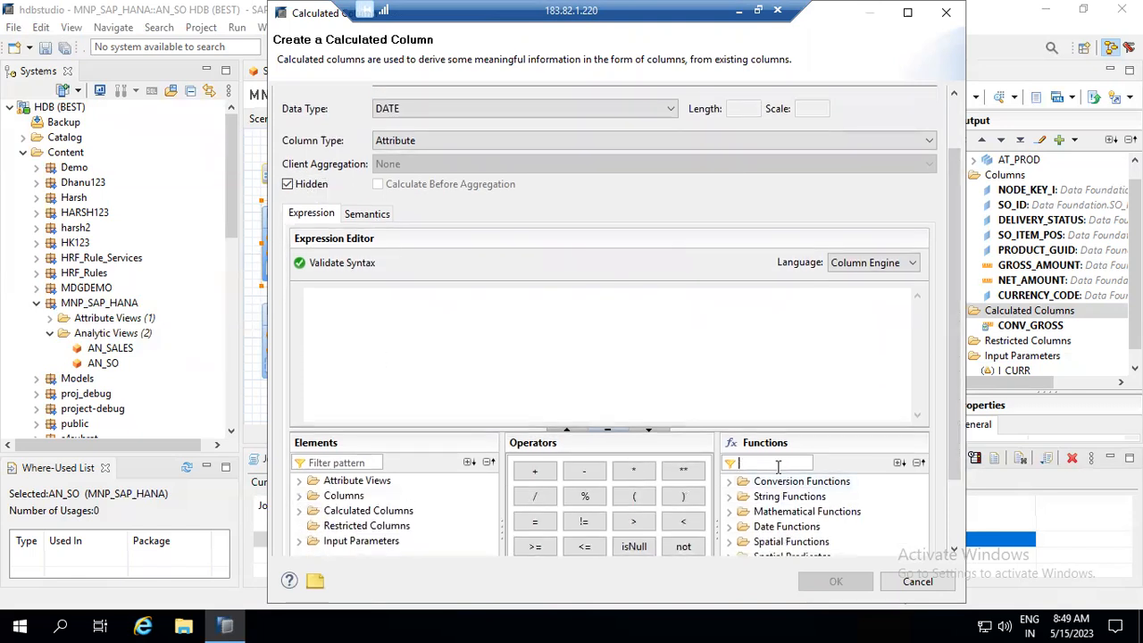
text(now)
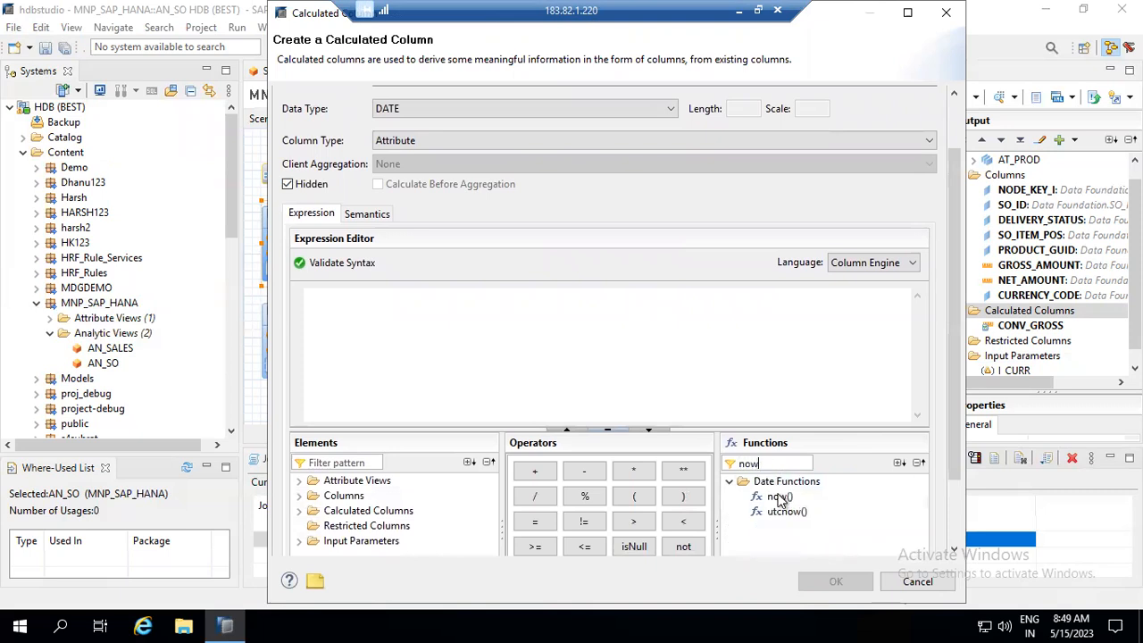
double_click(780, 497)
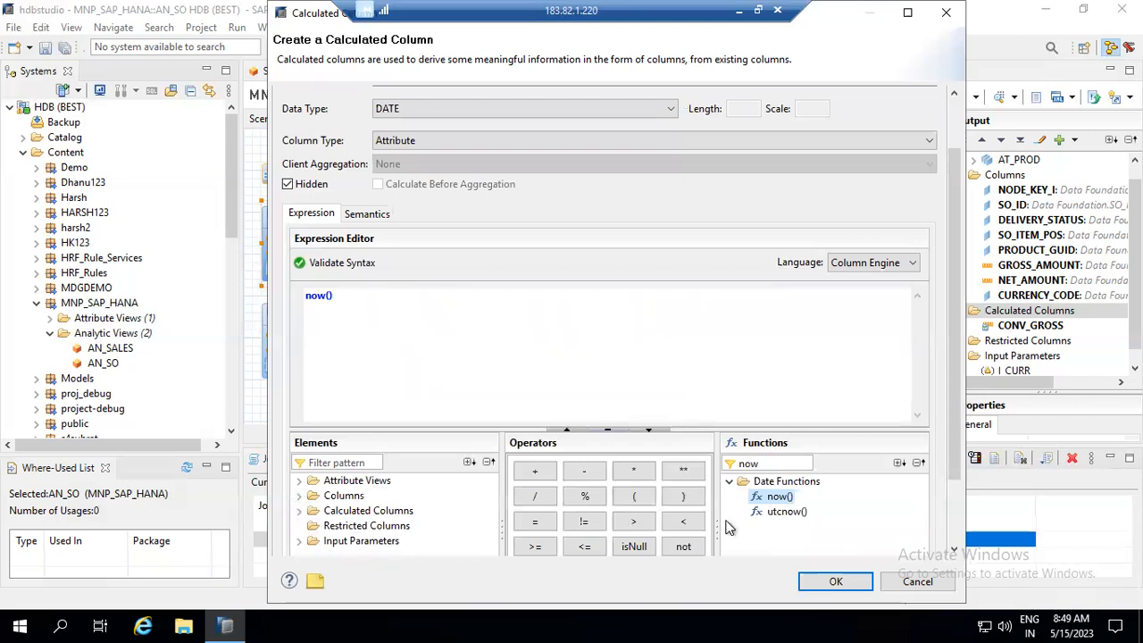
click(956, 508)
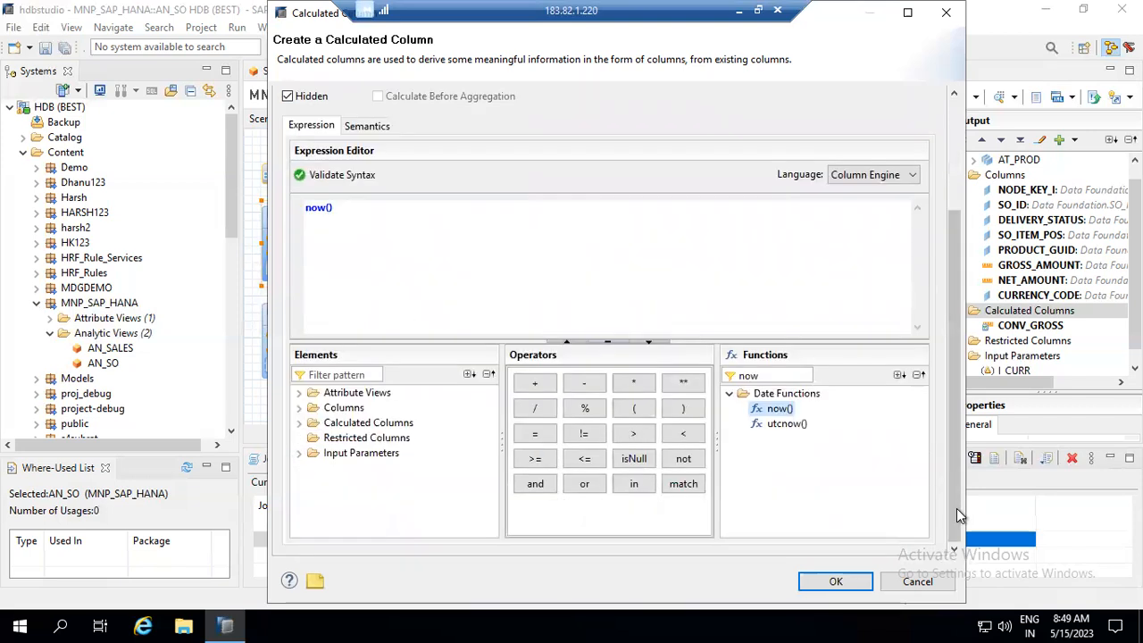
click(836, 581)
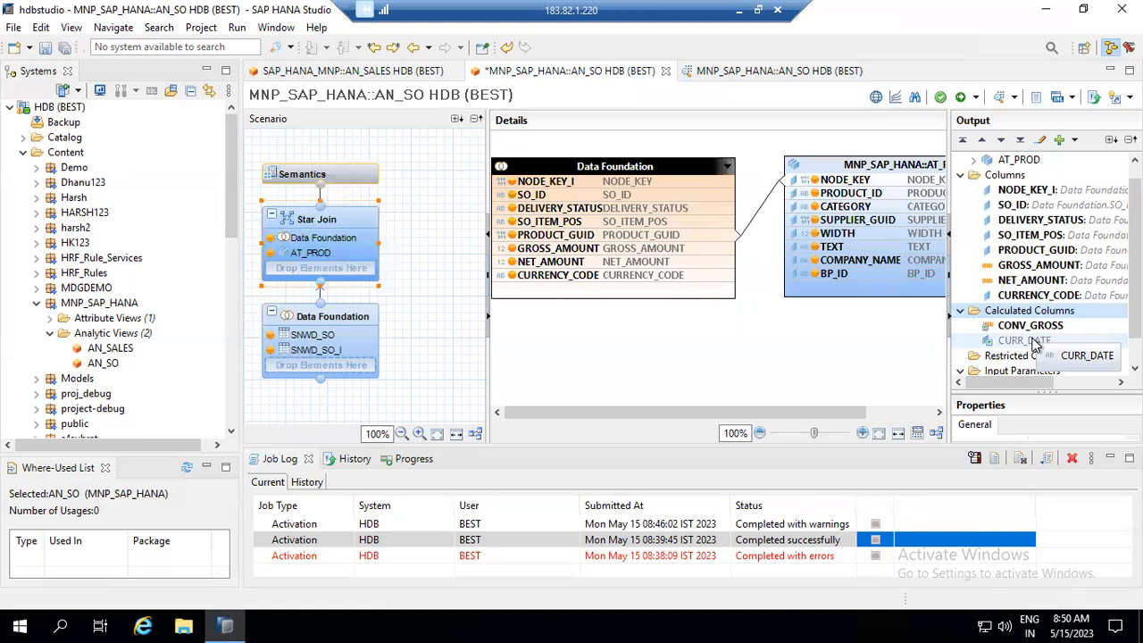
- Choose Save and Activate for AN_SO from the editor's Activate dropdown
click(977, 97)
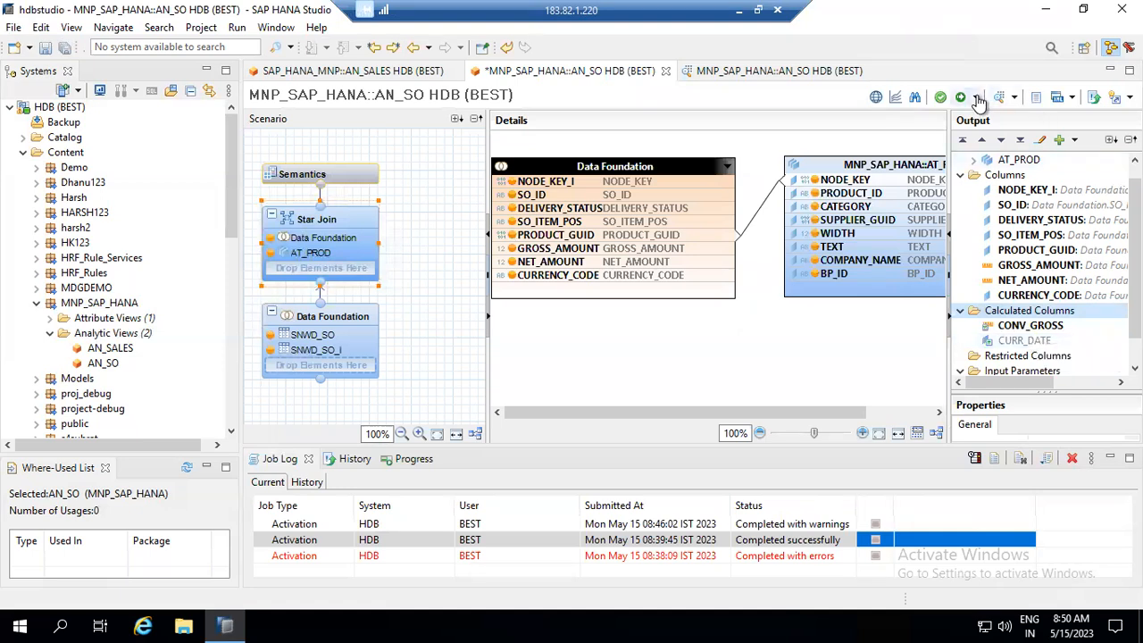
click(982, 118)
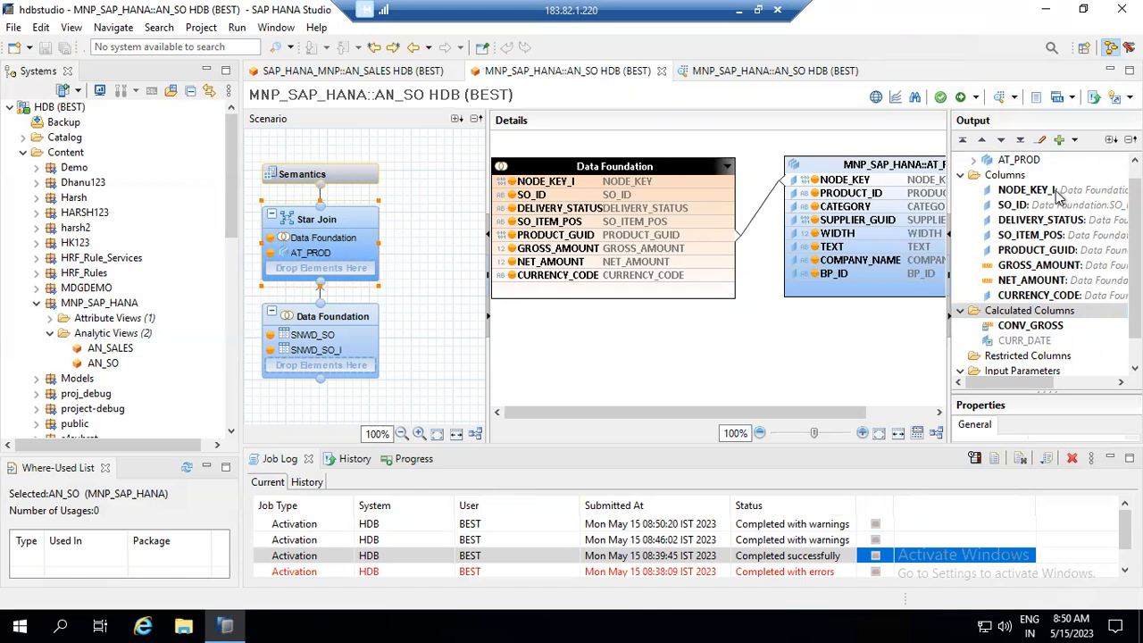
- Open CONV_GROSS's Semantics conversion settings and erase the 20230515 conversion date
double_click(1031, 326)
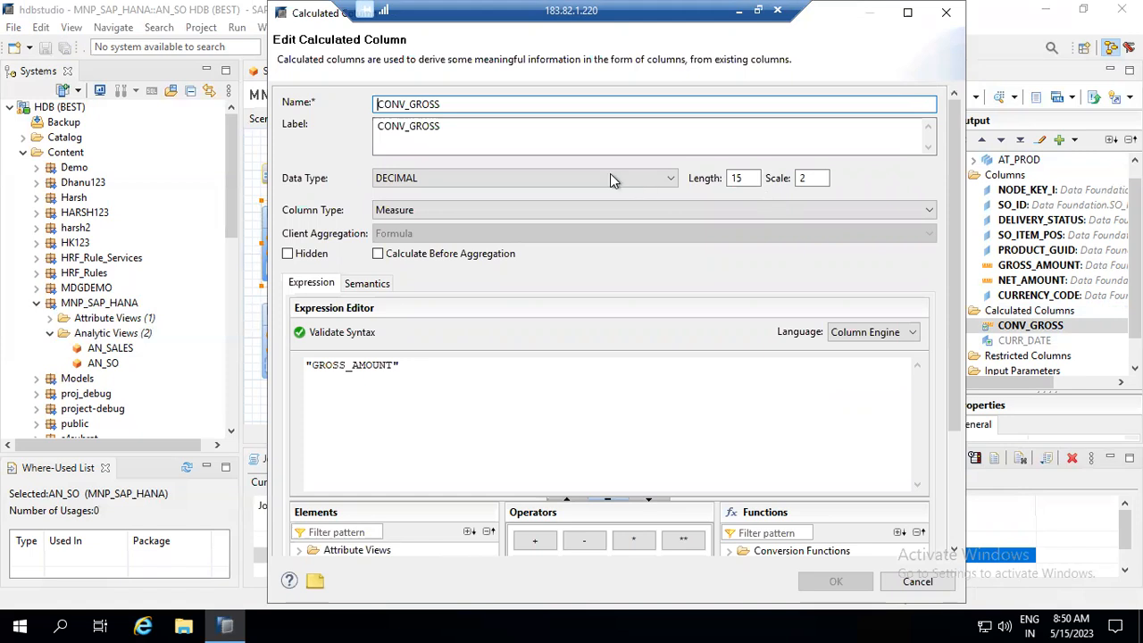
click(373, 284)
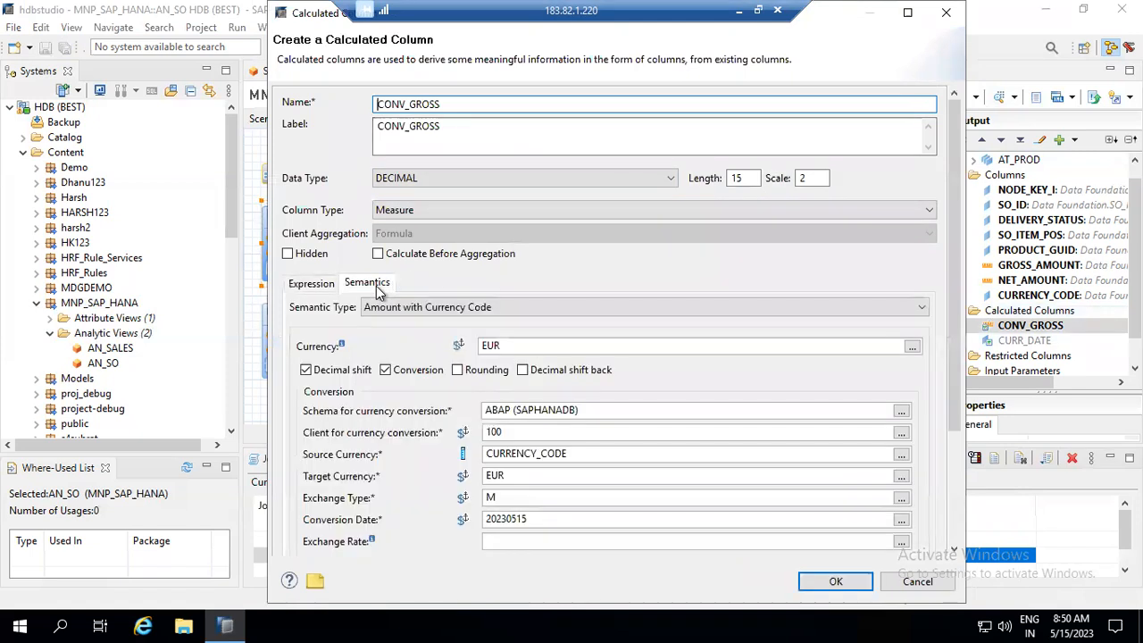
click(901, 520)
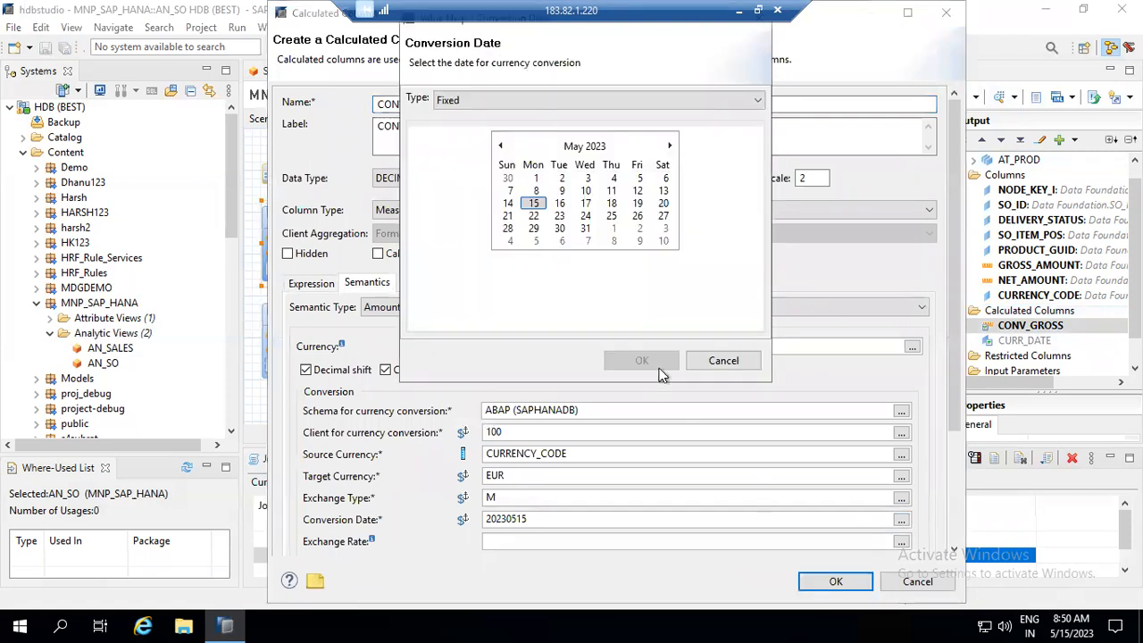
key(Escape)
click(552, 519)
key(BackSpace)
key(BackSpace)
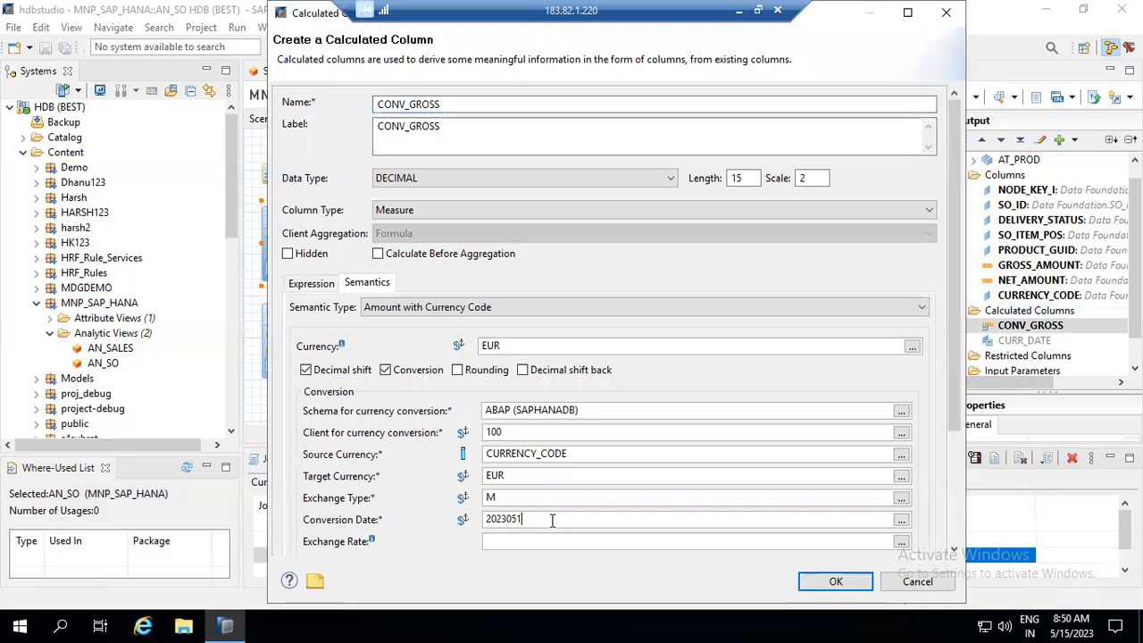
key(BackSpace)
key(BackSpace)
key(BackSpace)
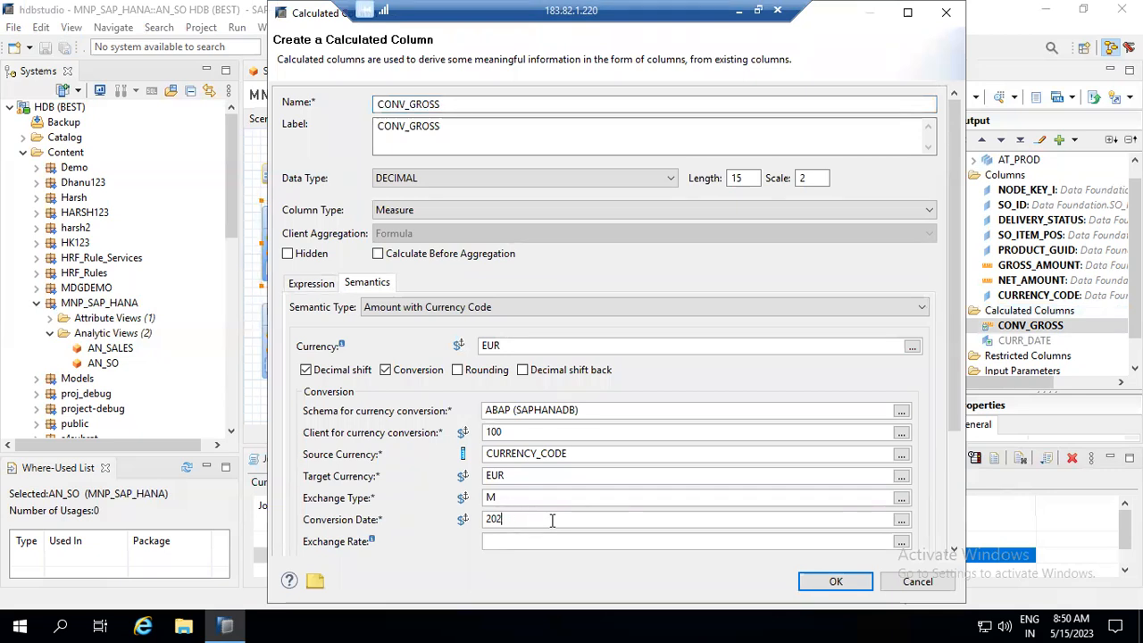
key(BackSpace)
key(BackSpace)
key(BackSpace)
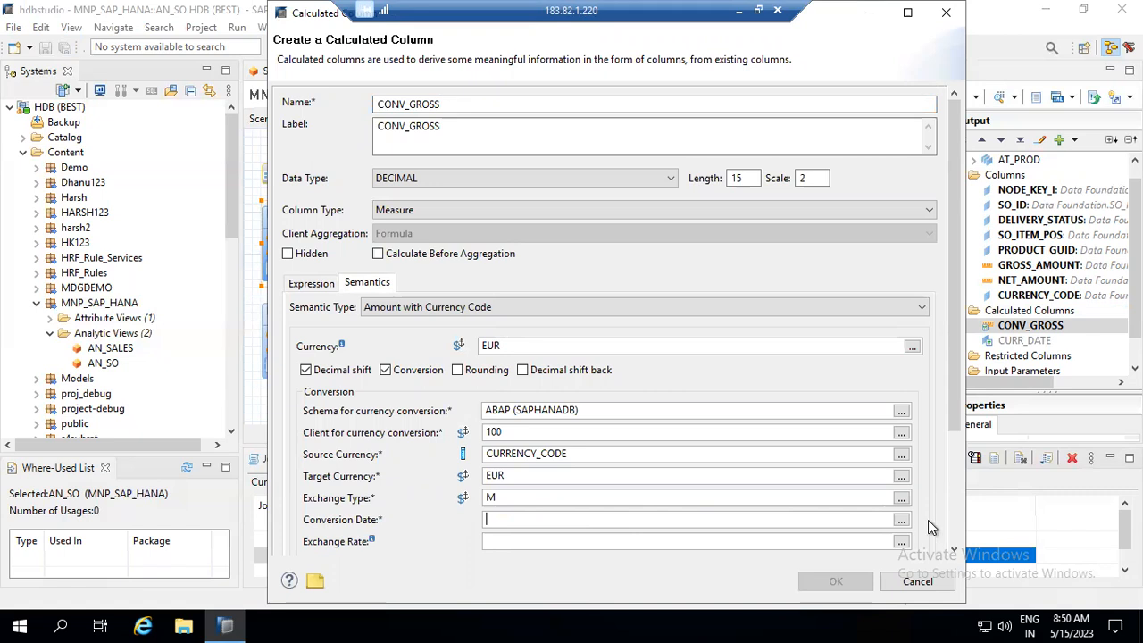
- Take CONV_GROSS's conversion date from the CURR_DATE column
click(900, 520)
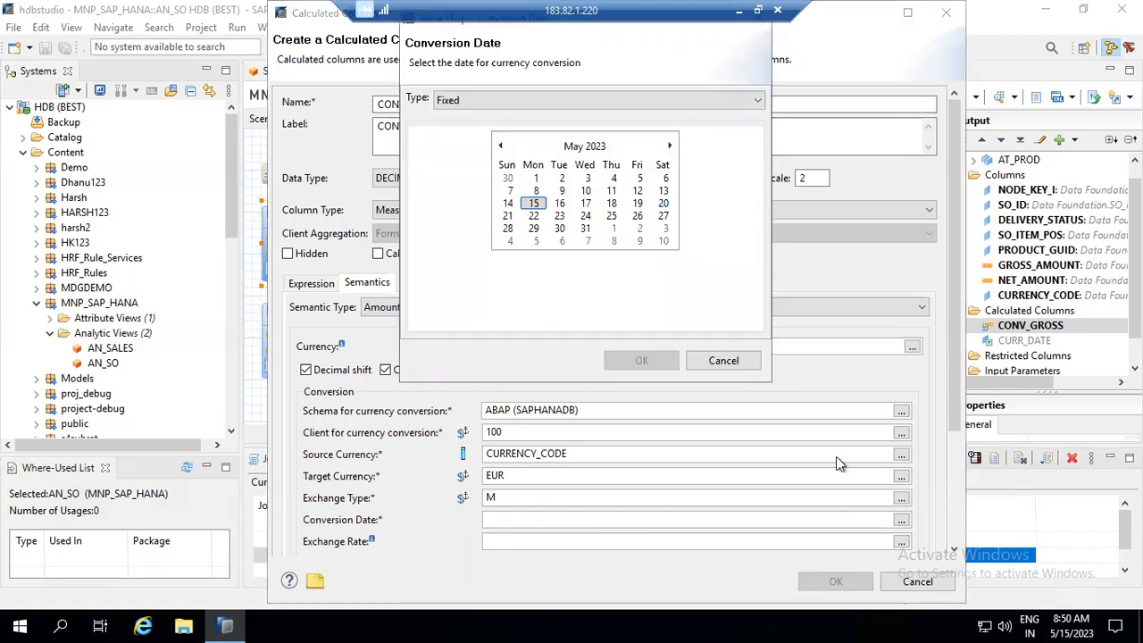
click(547, 100)
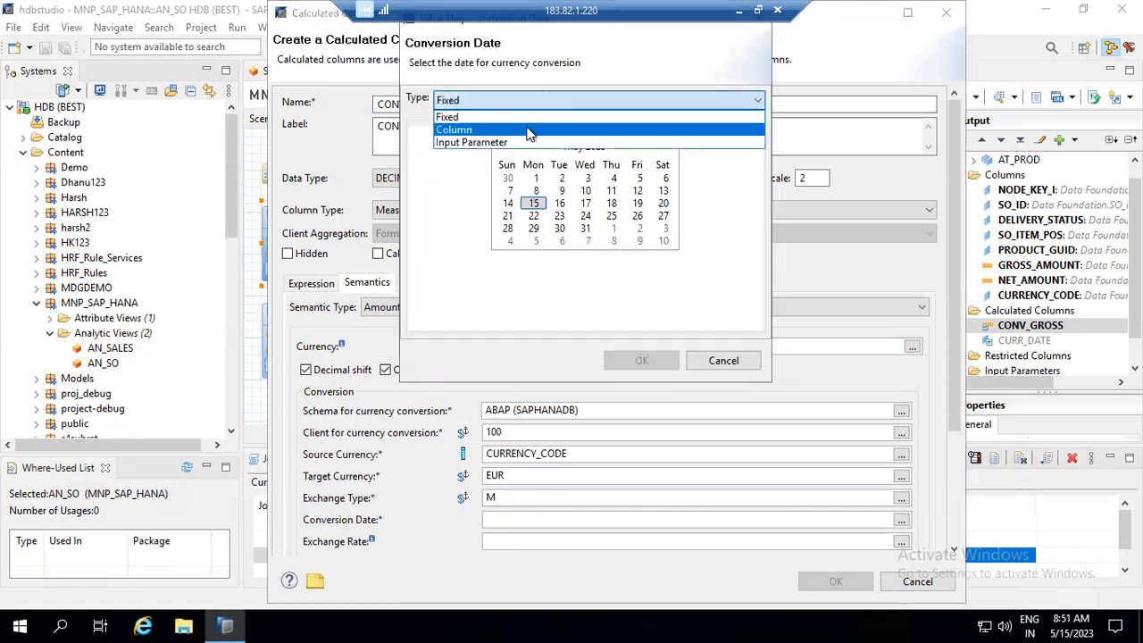
click(530, 131)
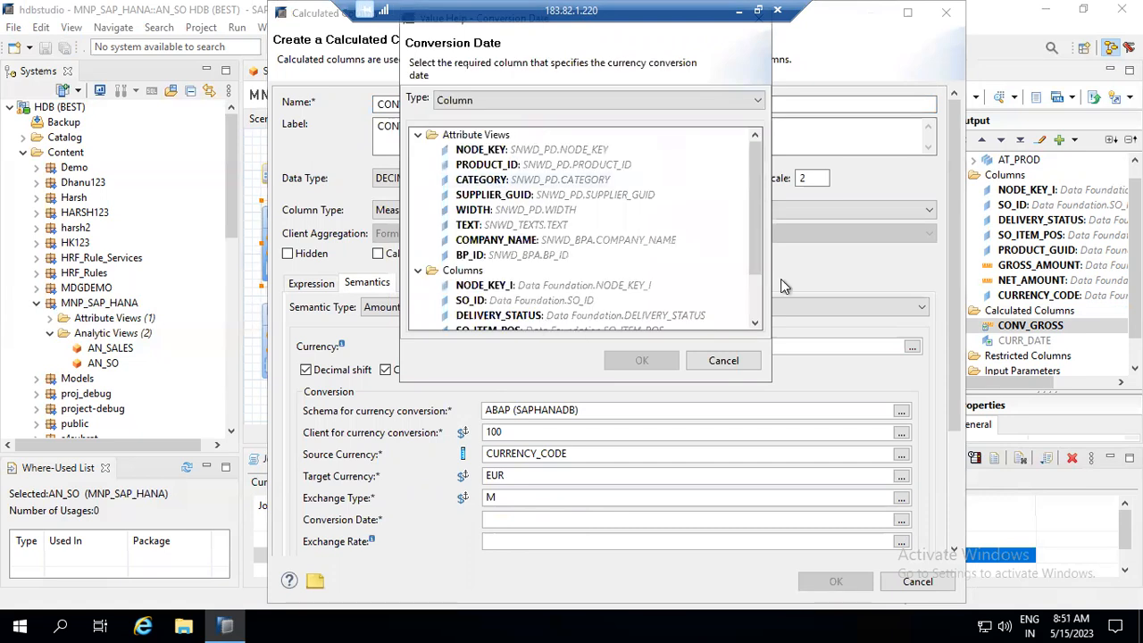
scroll(755, 312, down, 2)
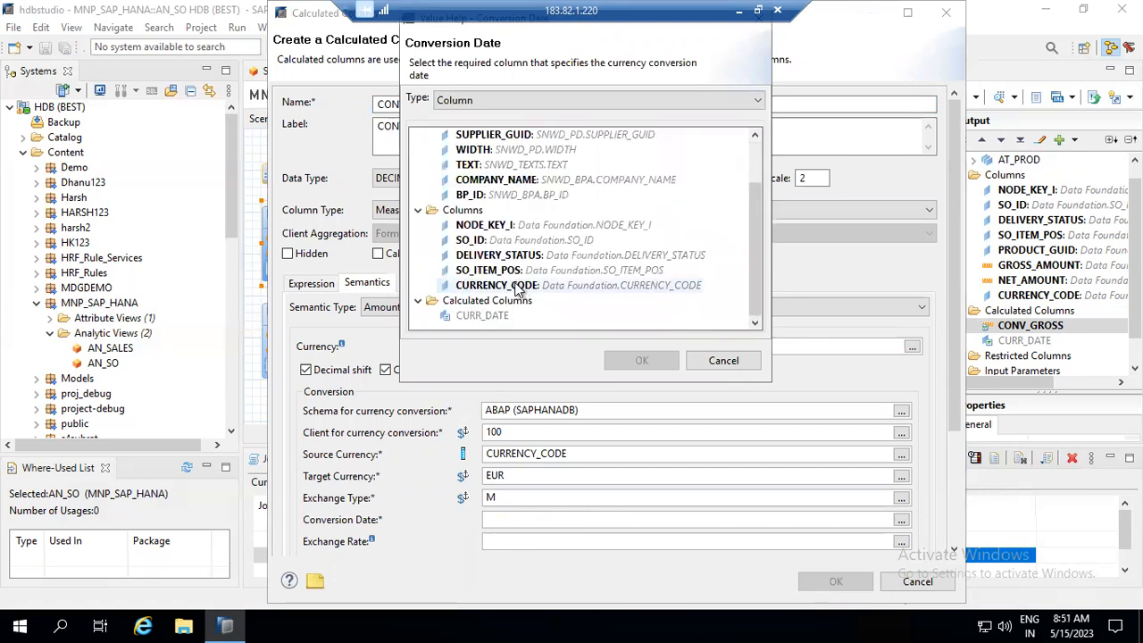
double_click(479, 317)
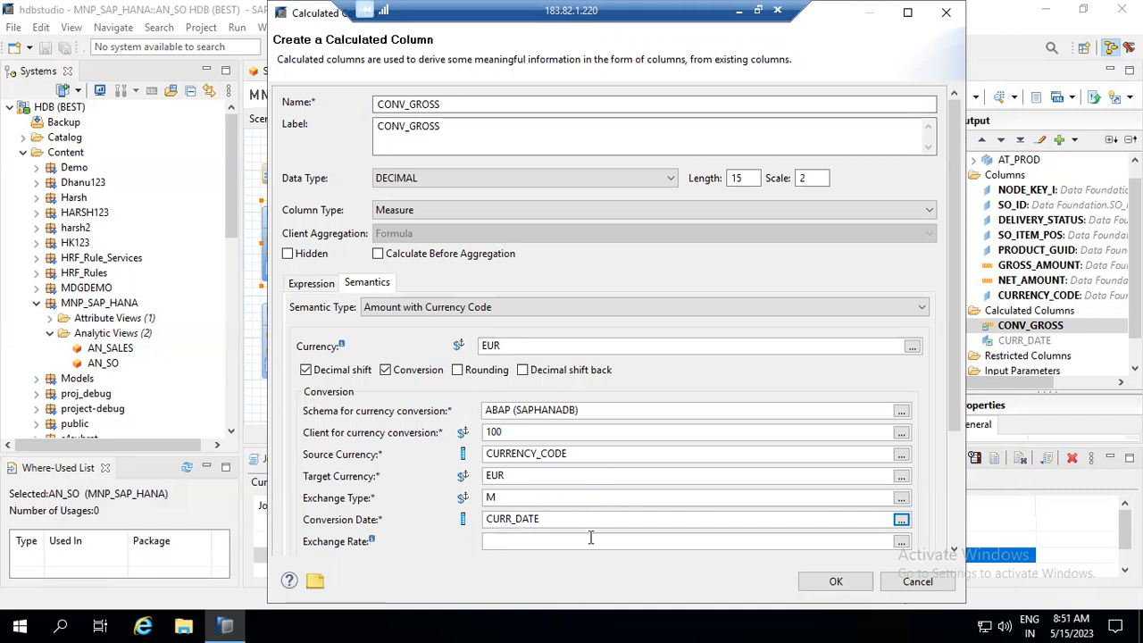
click(573, 479)
- Use input parameter I_CURR as the target currency and confirm CONV_GROSS
click(900, 476)
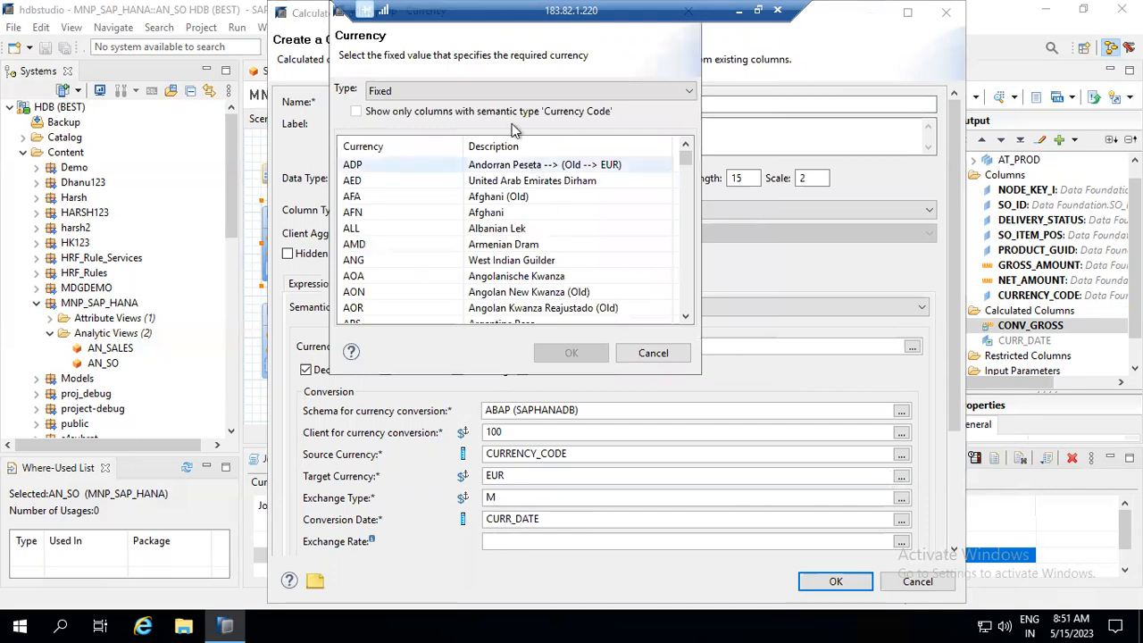
click(489, 93)
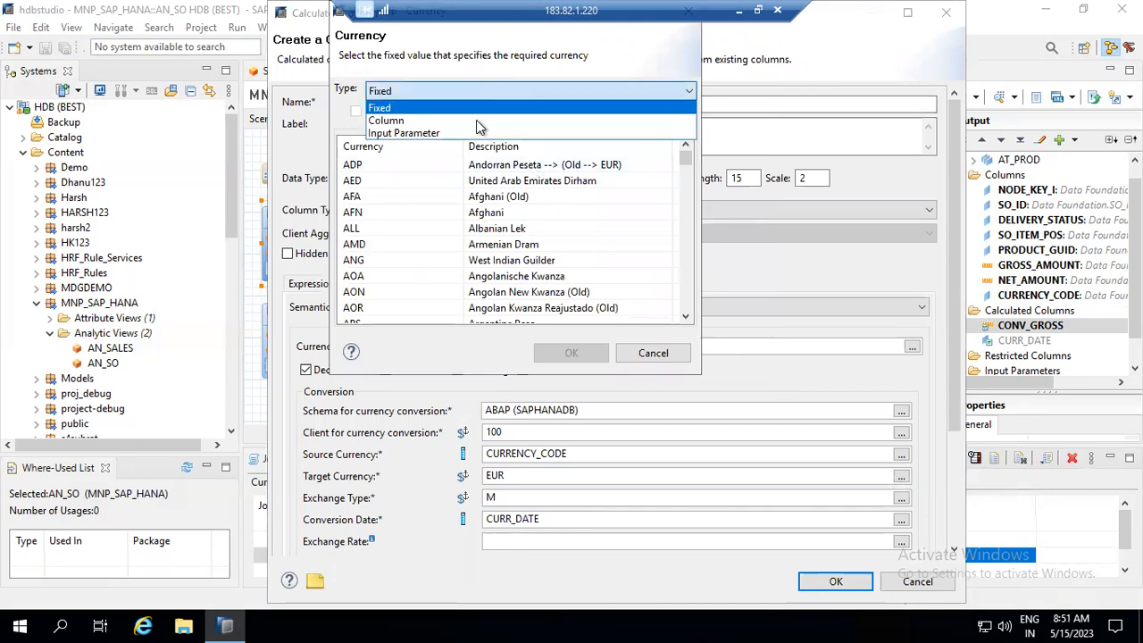
click(478, 134)
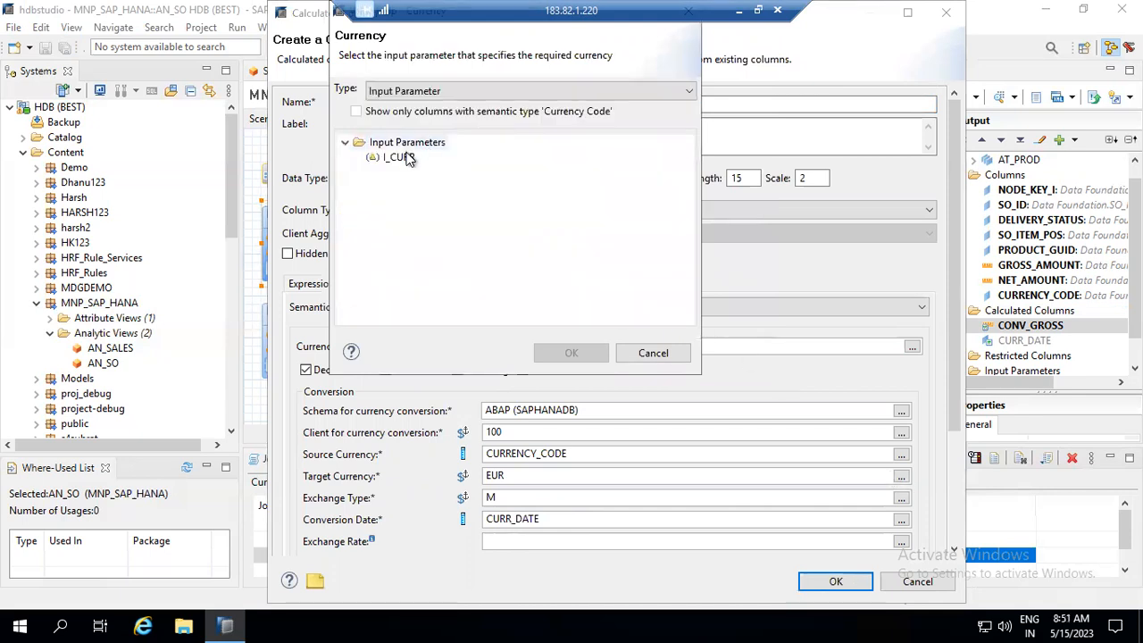
double_click(407, 157)
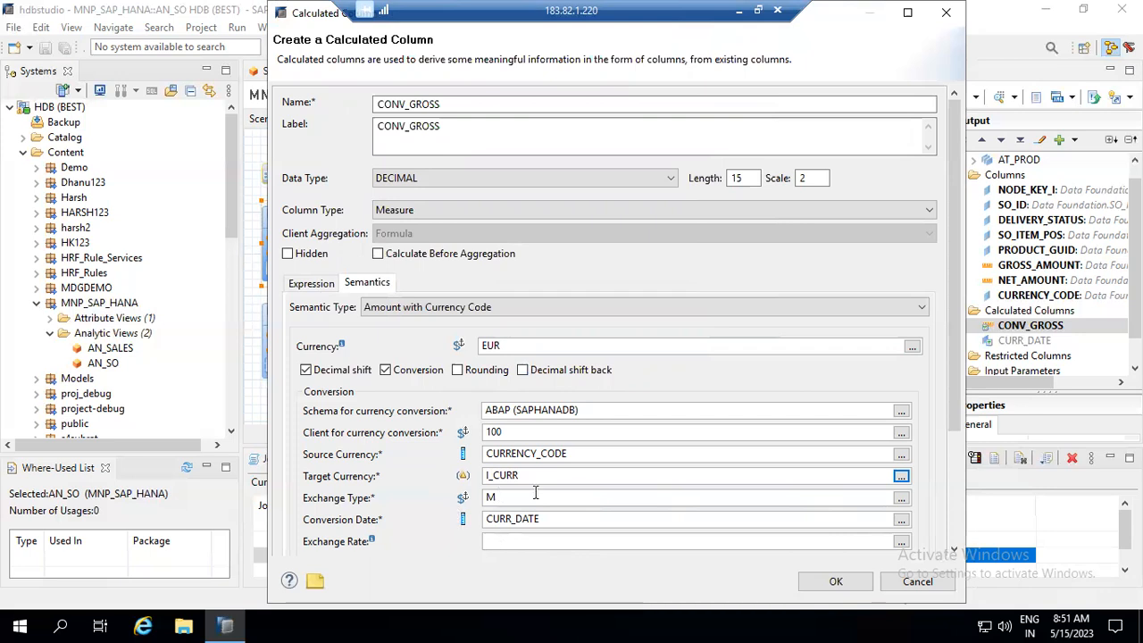
click(835, 581)
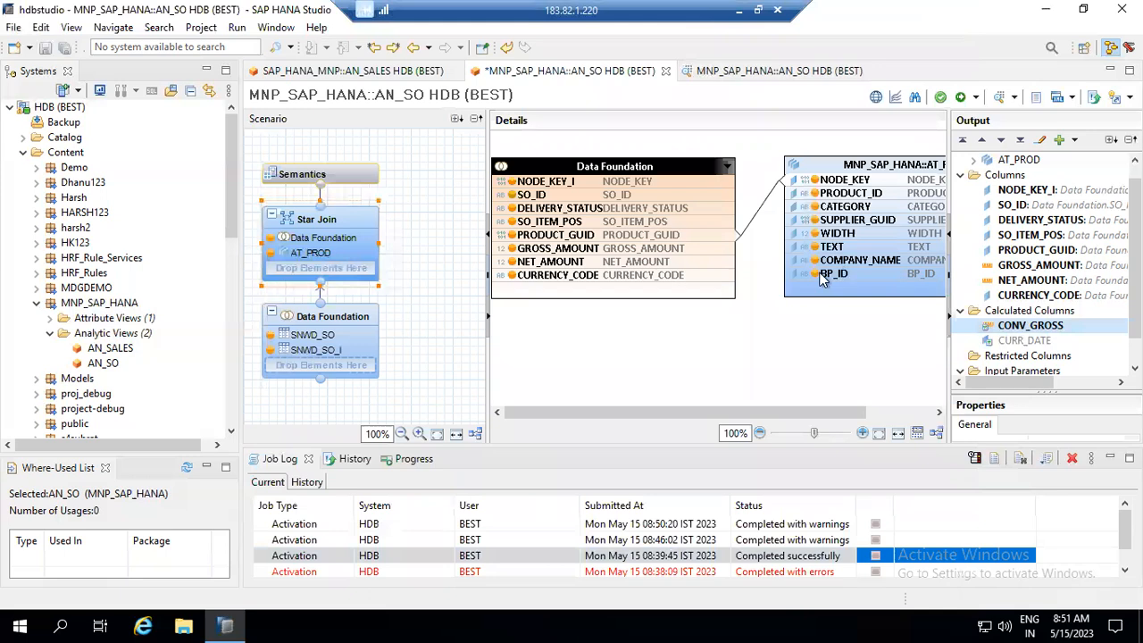
- Save and activate AN_SO, then open it in the Data Preview editor
click(977, 99)
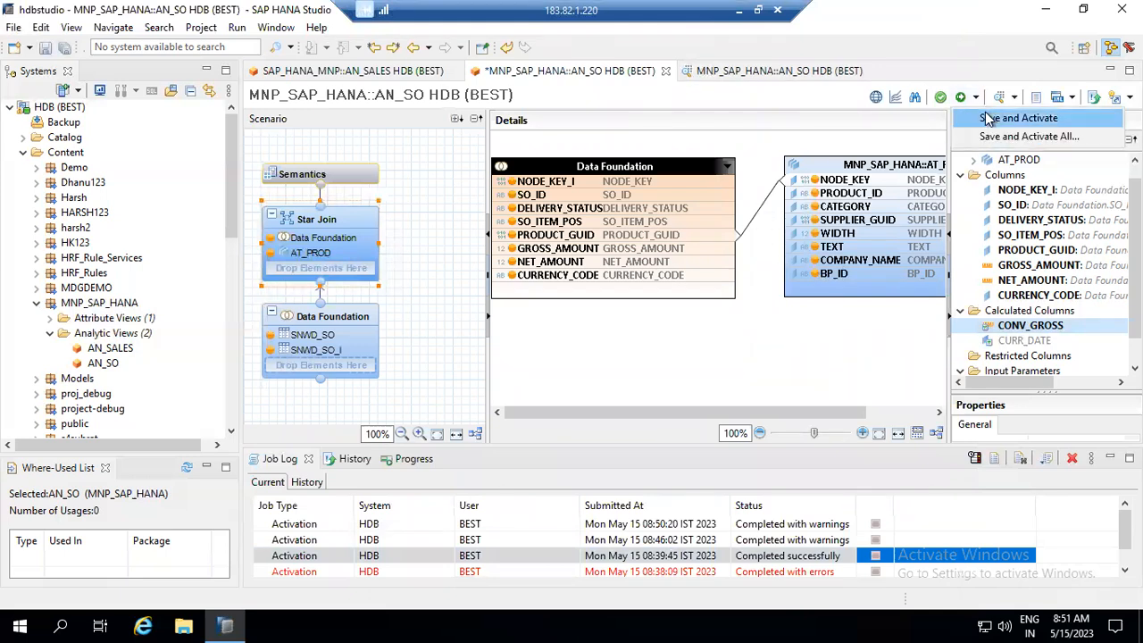
click(988, 118)
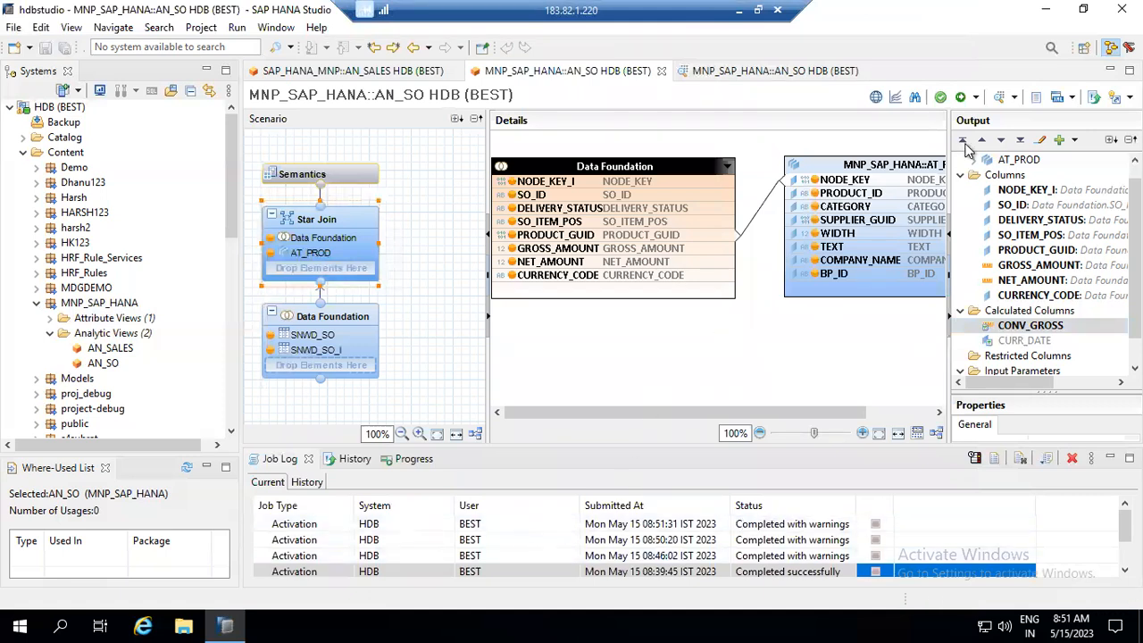
click(1014, 99)
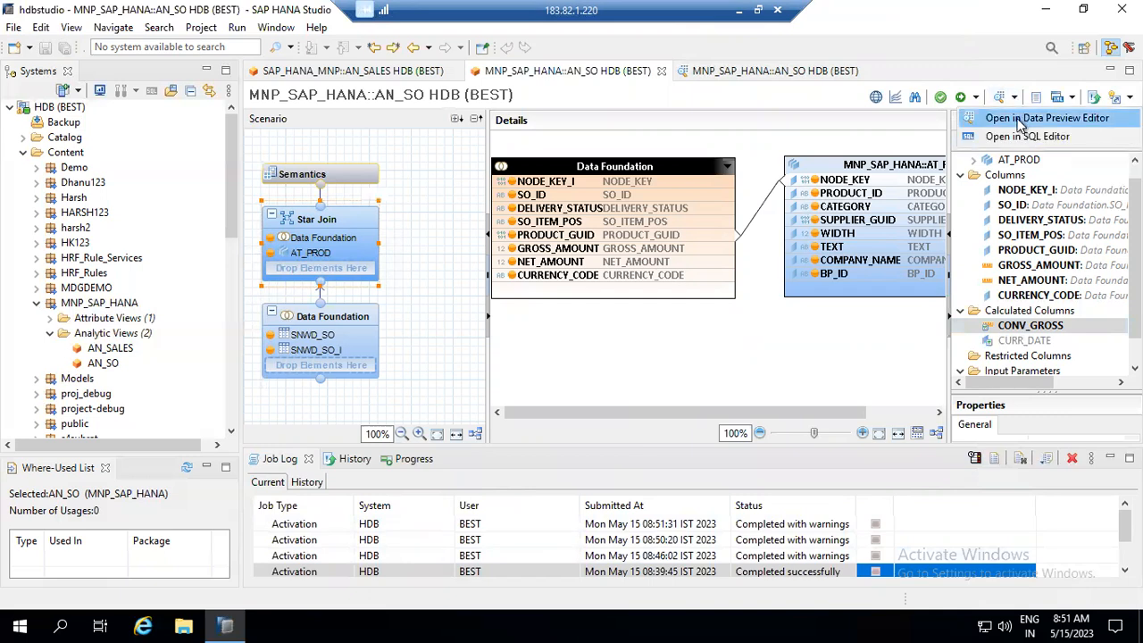
click(1021, 120)
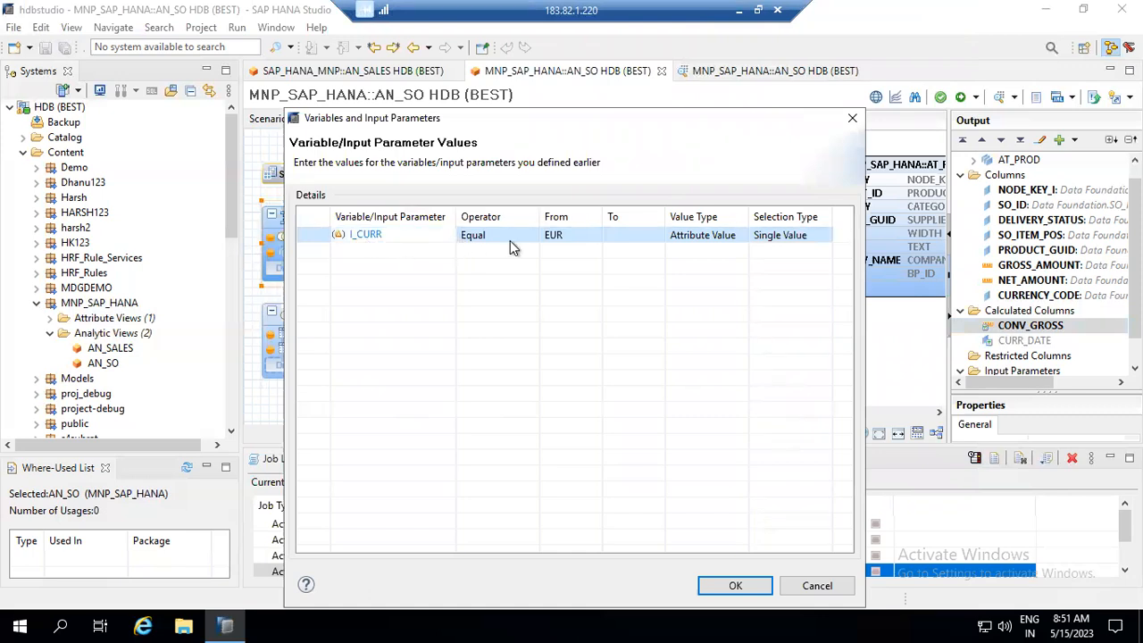
- Pick INR for I_CURR from the value help and run the preview
click(568, 242)
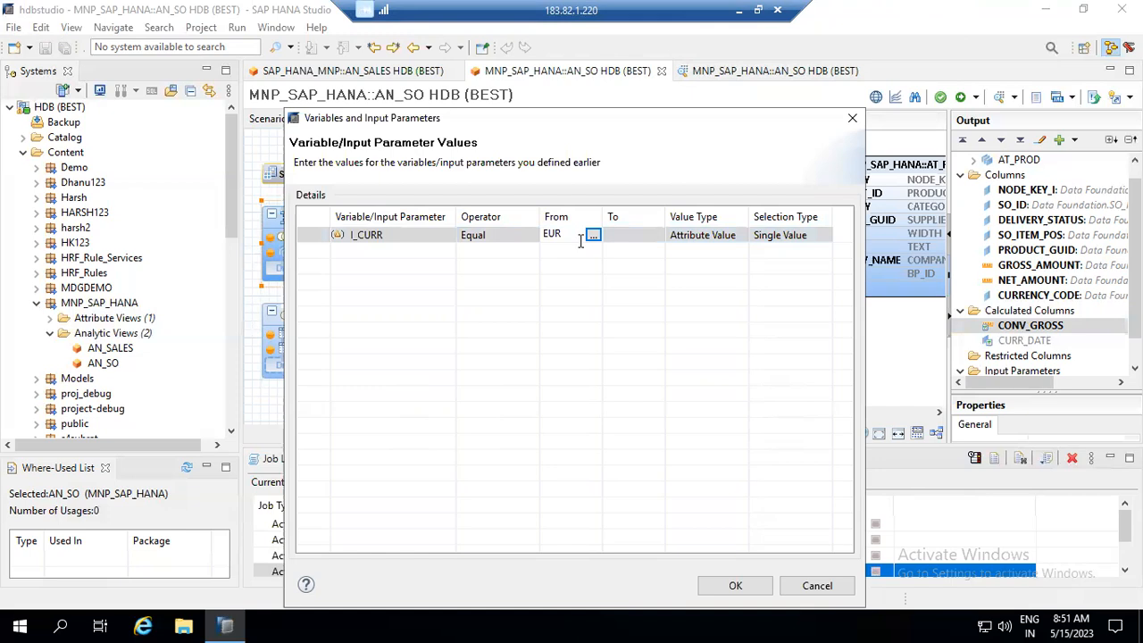
click(593, 235)
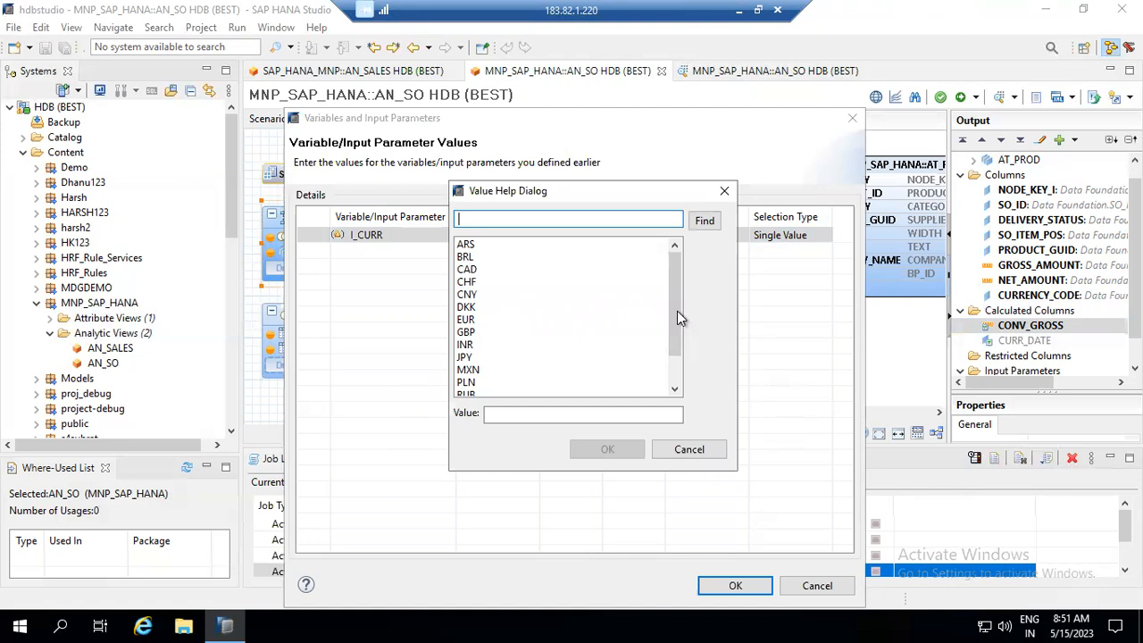
drag(673, 309, 673, 348)
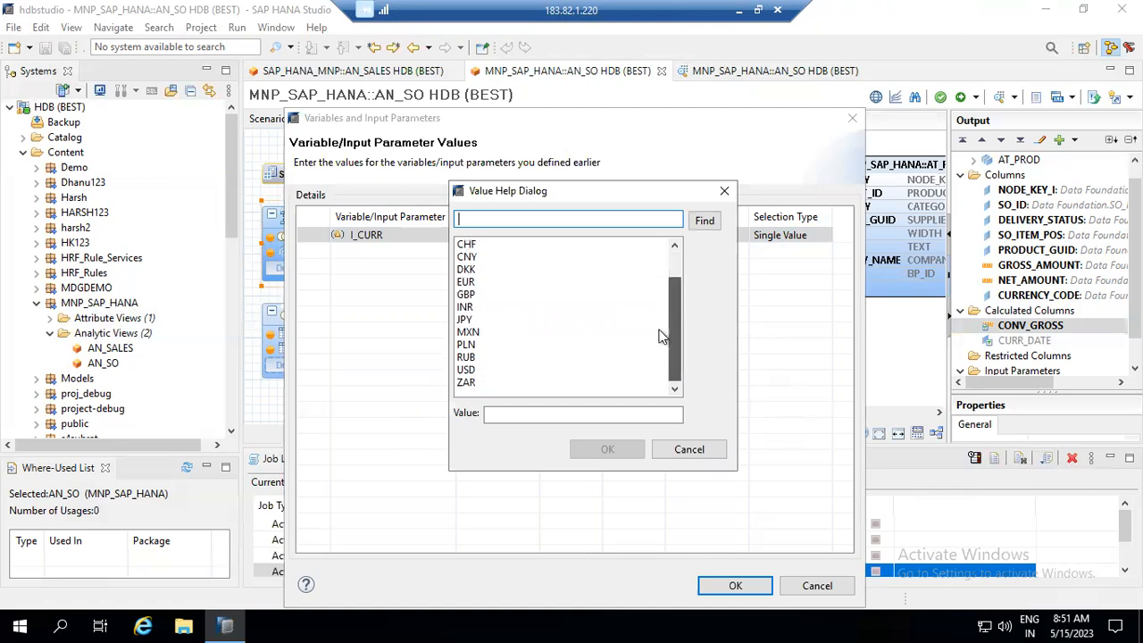
click(465, 308)
double_click(465, 308)
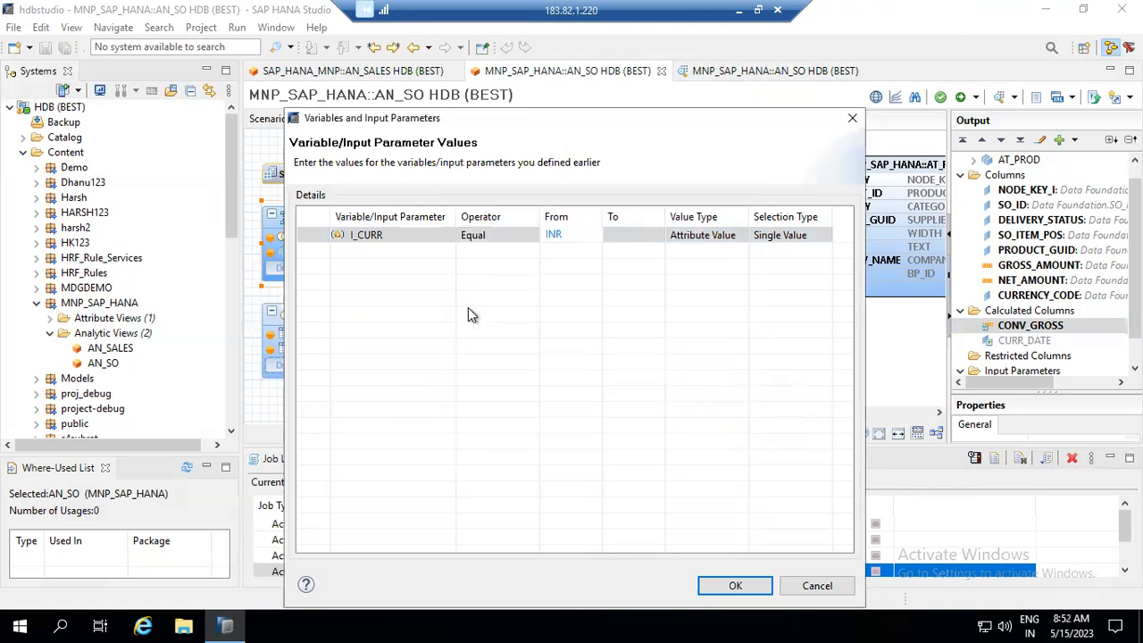
click(735, 584)
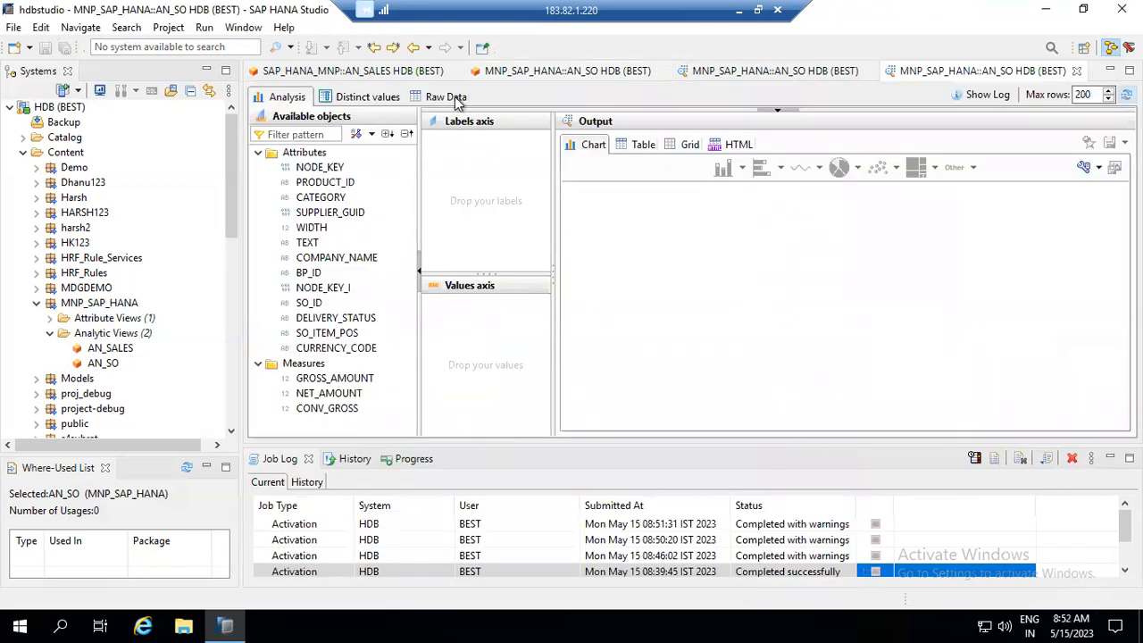
- Compare CONV_GROSS with GROSS_AMOUNT on INR, EUR and GBP raw-data rows, then return to the diagram
click(453, 100)
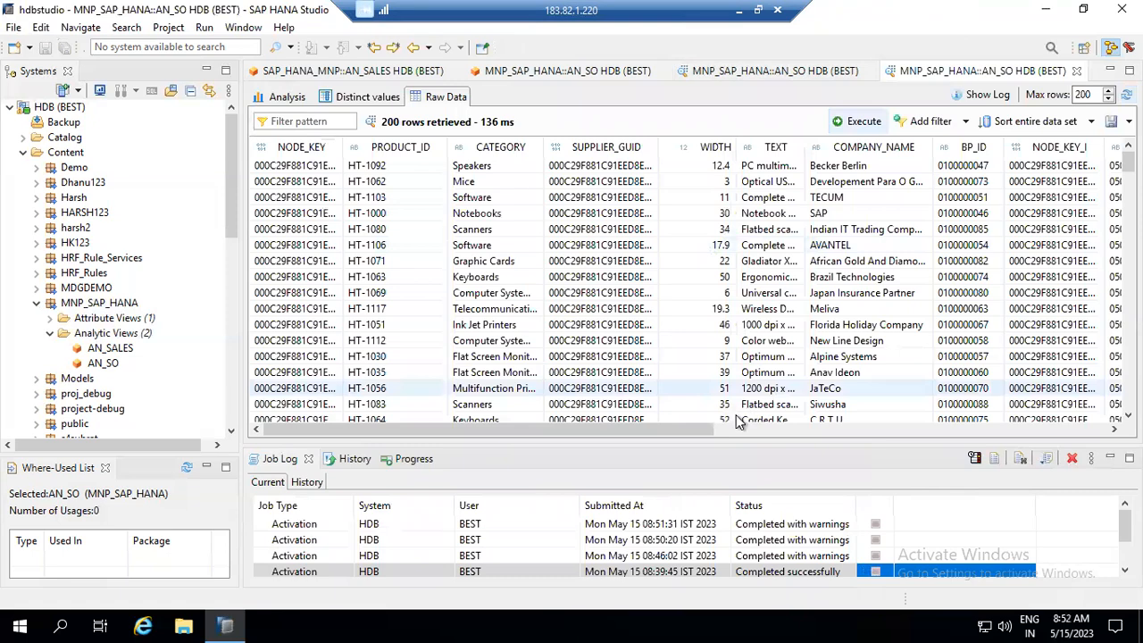
drag(705, 435, 1101, 457)
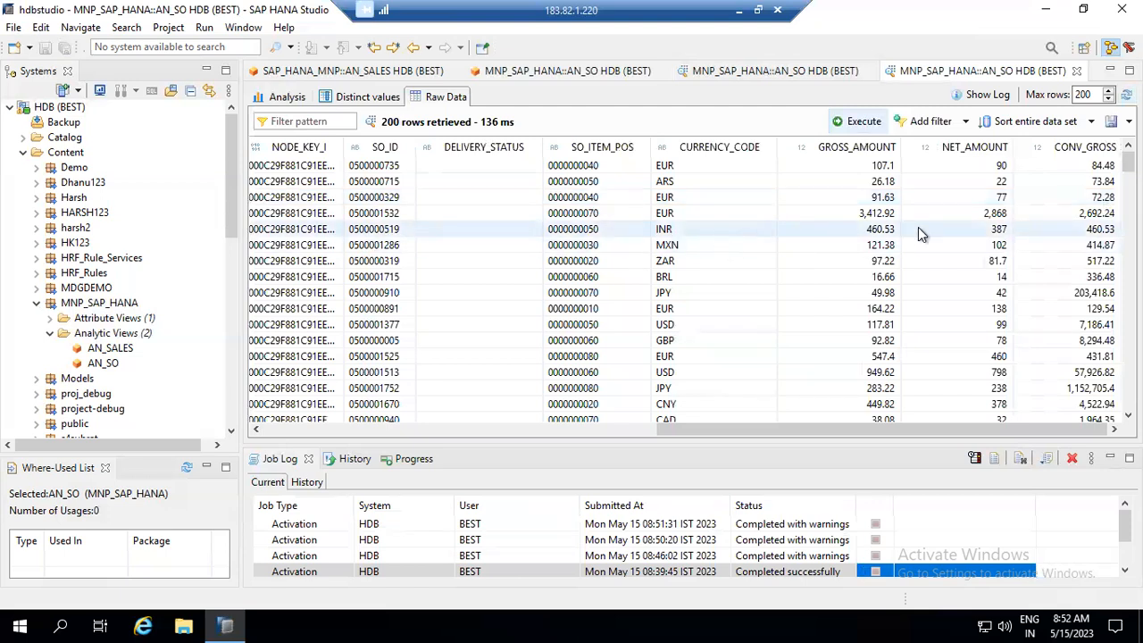
click(883, 231)
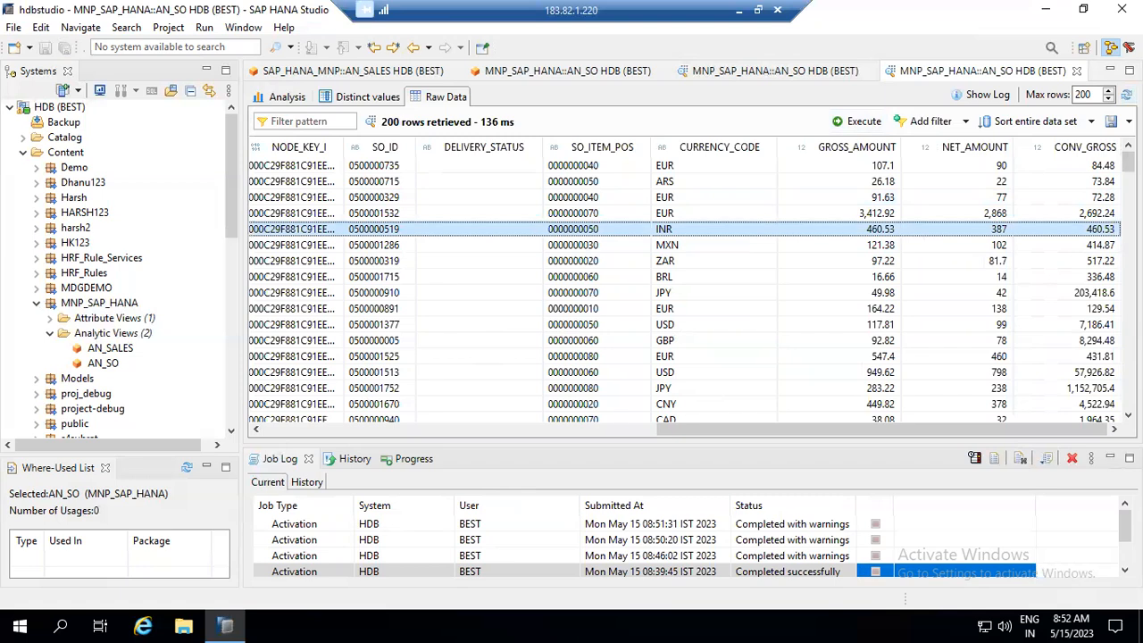
key(Up)
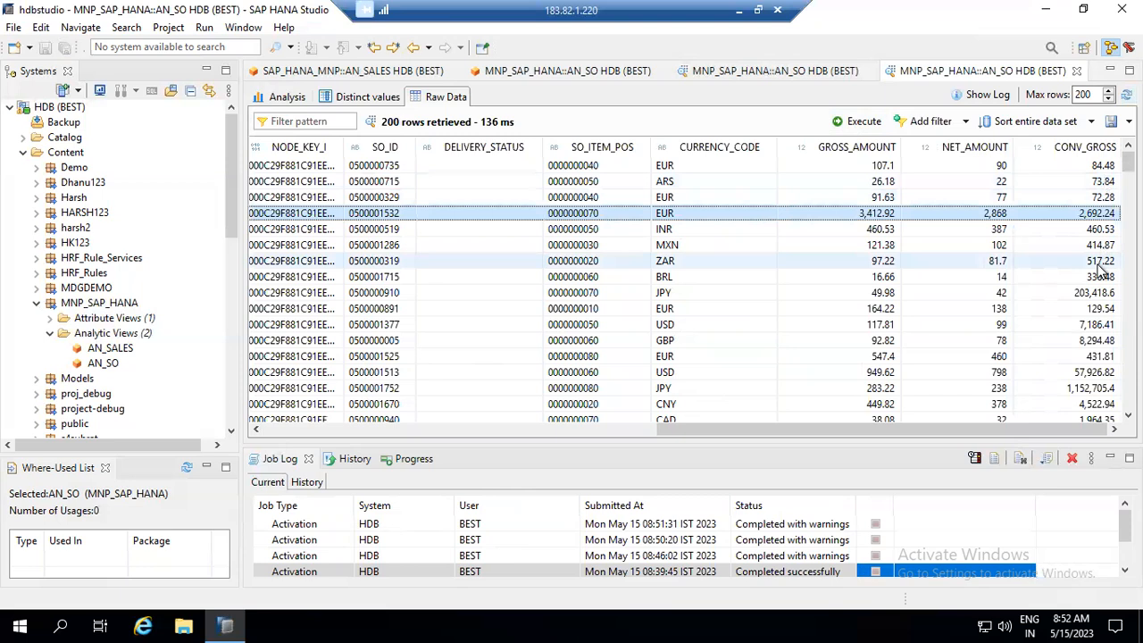
click(1097, 343)
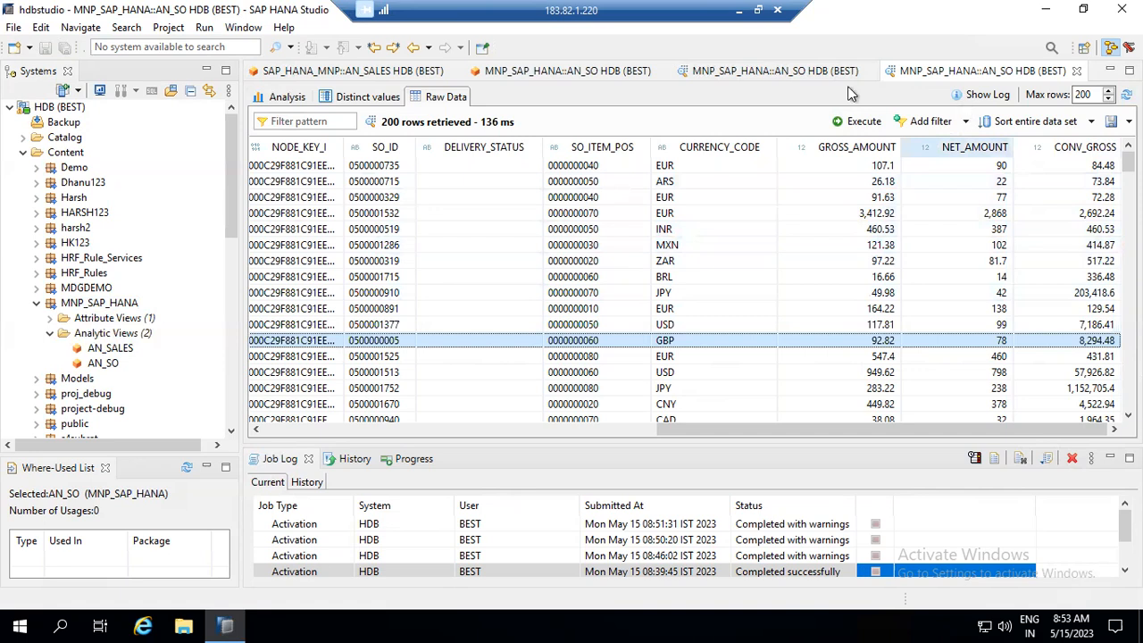
click(585, 69)
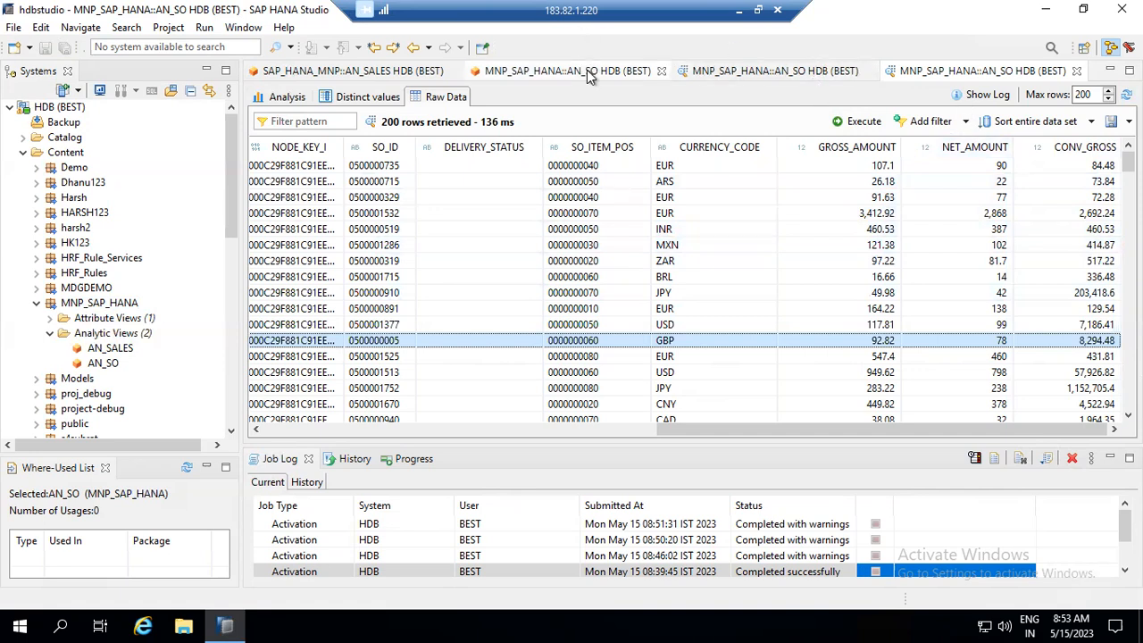
- Close the data preview and select the column view name in AN_SO's Semantics properties
click(855, 73)
click(869, 72)
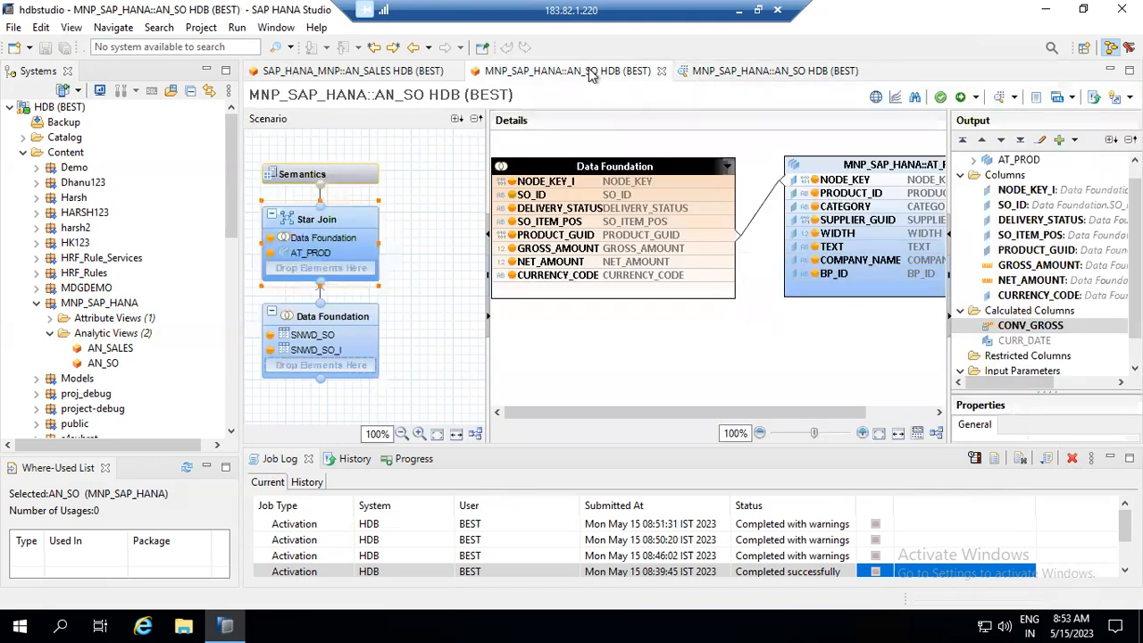
click(345, 177)
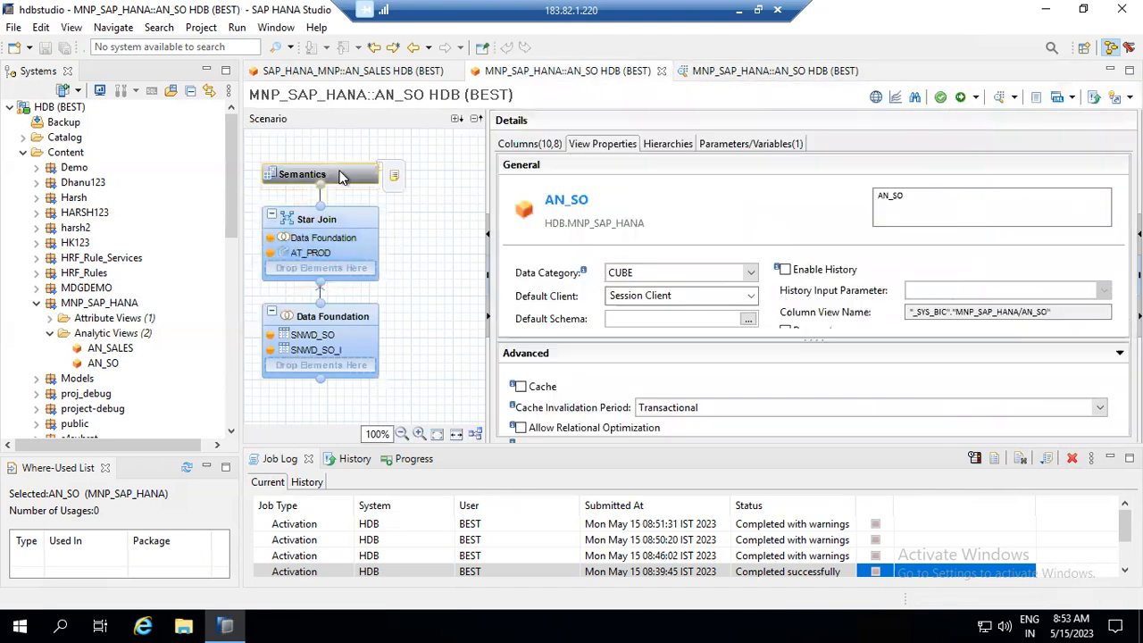
drag(1050, 308, 903, 317)
key(ctrl+c)
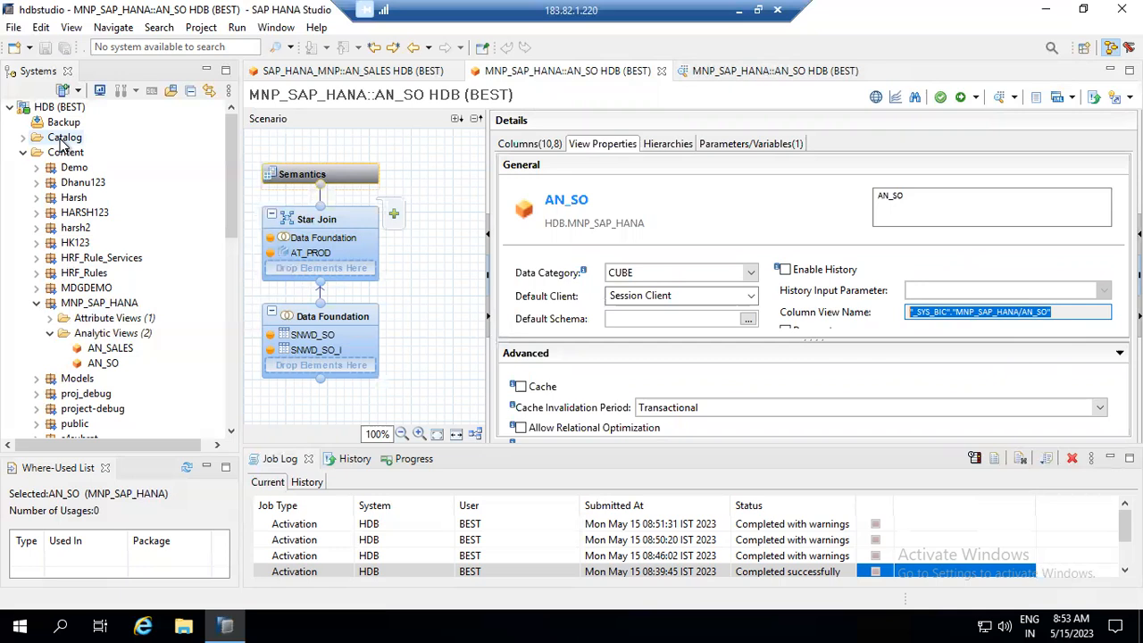
- Expand Catalog and the MNP_SAPHANA schema in the Systems view
click(150, 91)
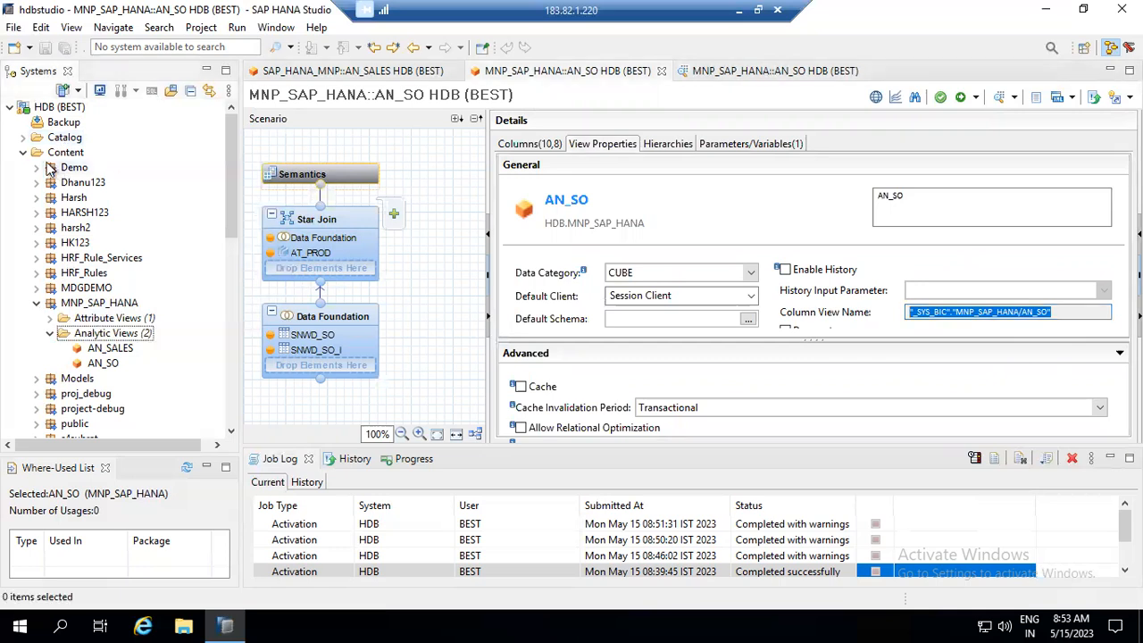
click(23, 139)
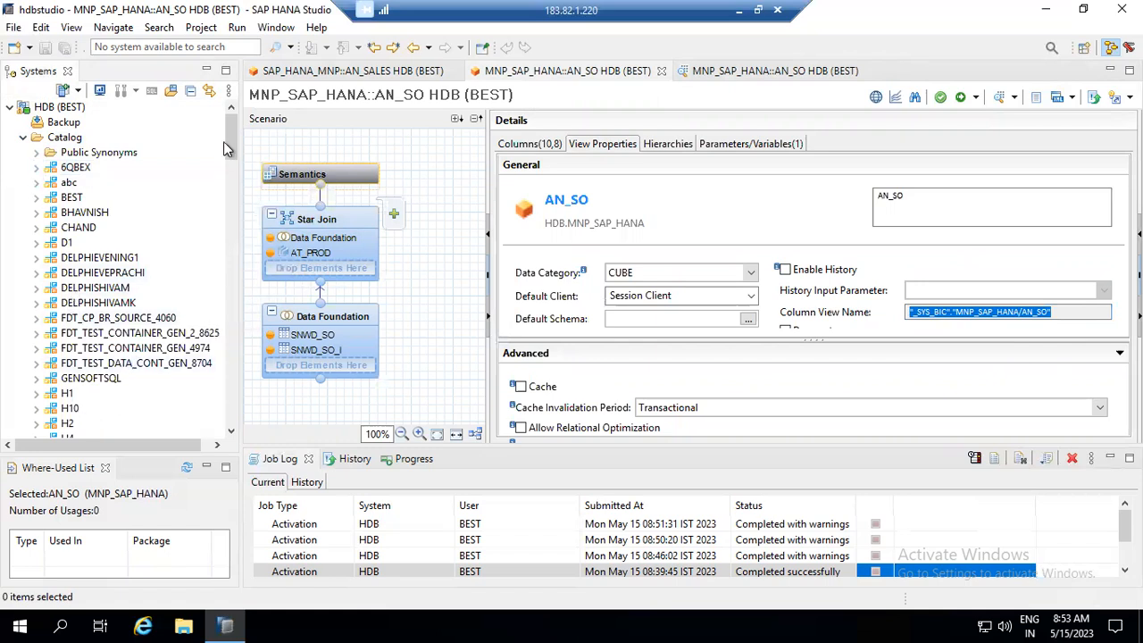
drag(227, 140, 231, 192)
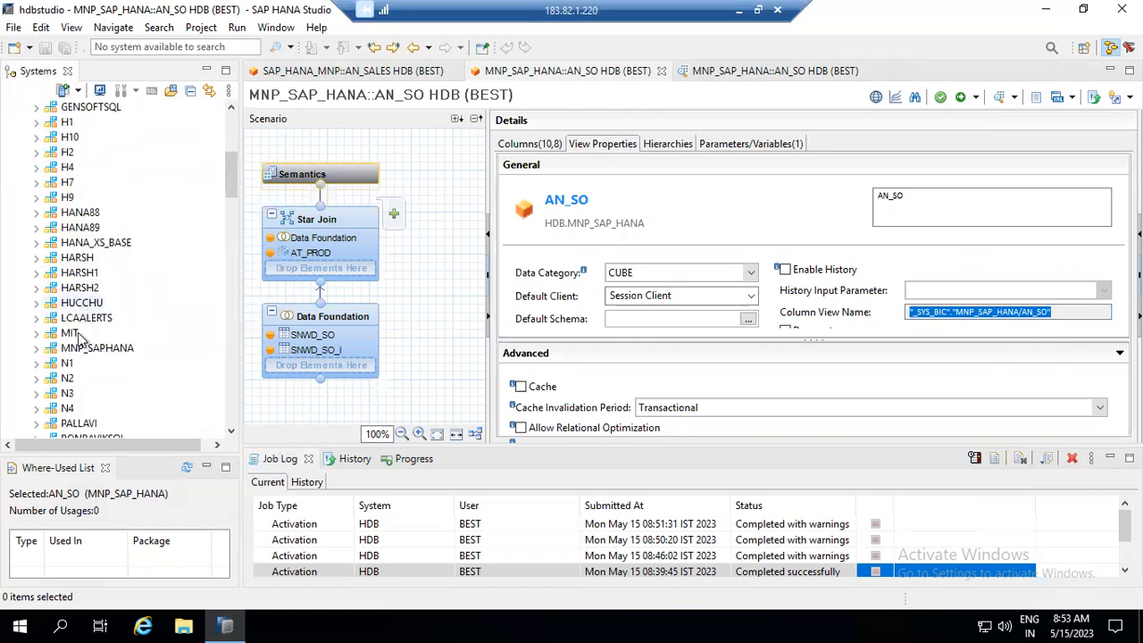
click(37, 348)
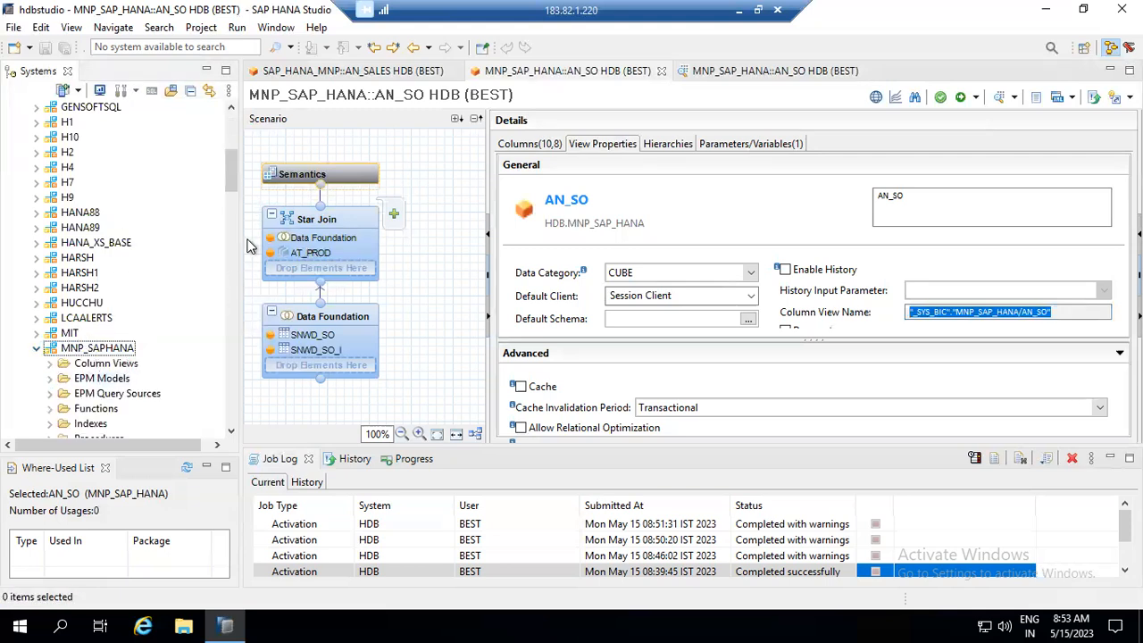
mouse_move(232, 190)
mouse_down()
mouse_move(232, 245)
mouse_move(232, 201)
mouse_up()
- Run select * from "_SYS_BIC"."MNP_SAP_HANA/AN_SO" in a new SQL console on MNP_SAPHANA
right_click(76, 306)
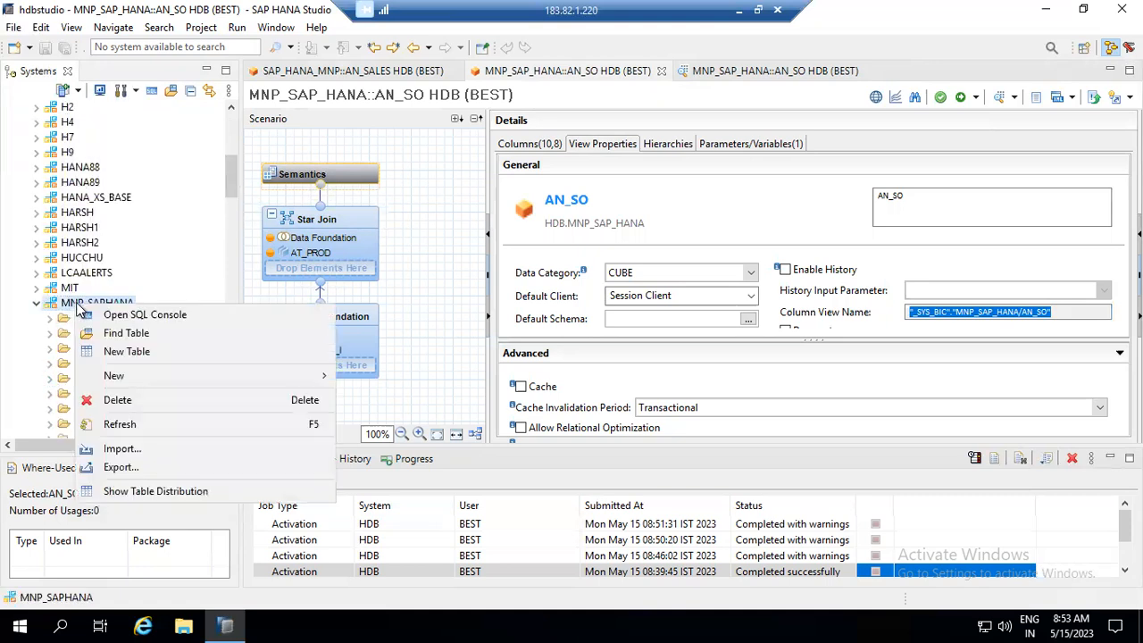
click(143, 315)
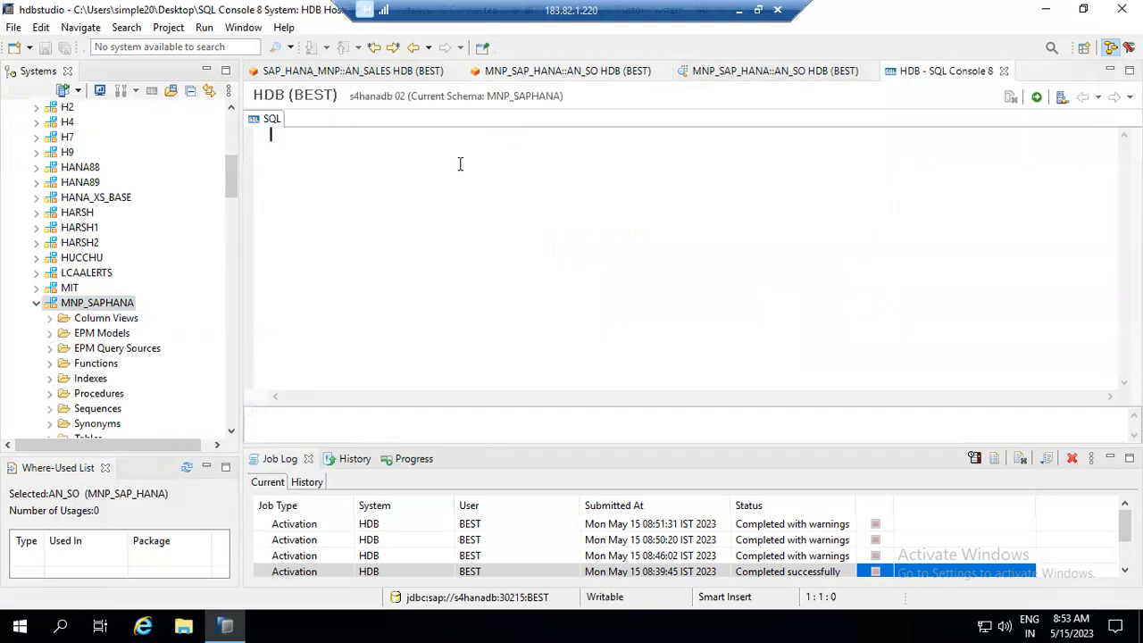
text(select * )
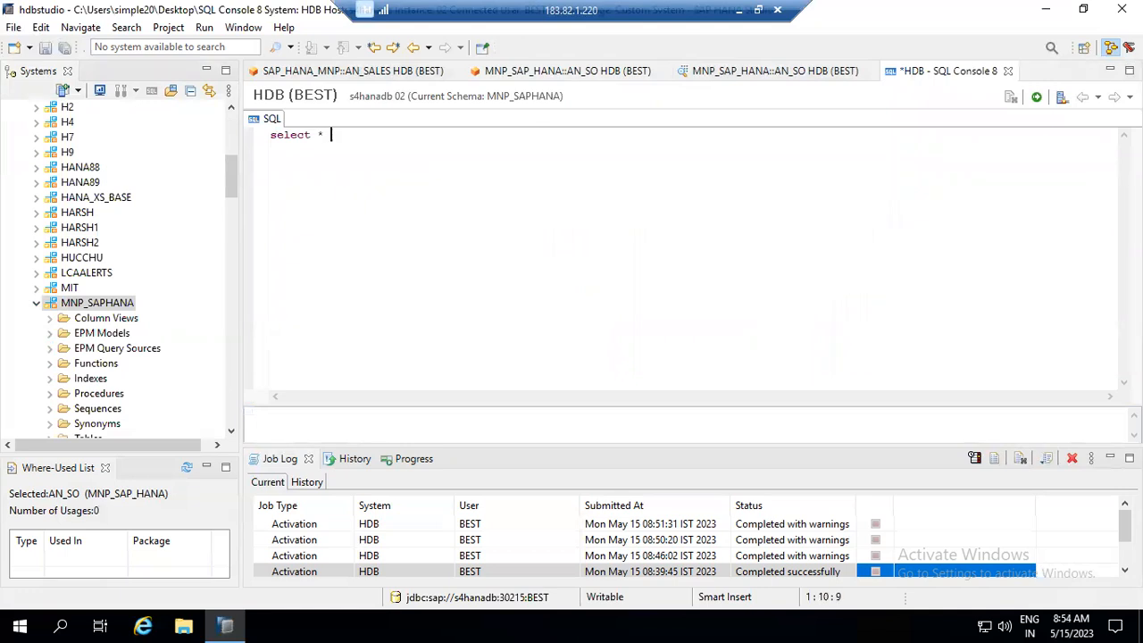
text(from)
key(ctrl+v)
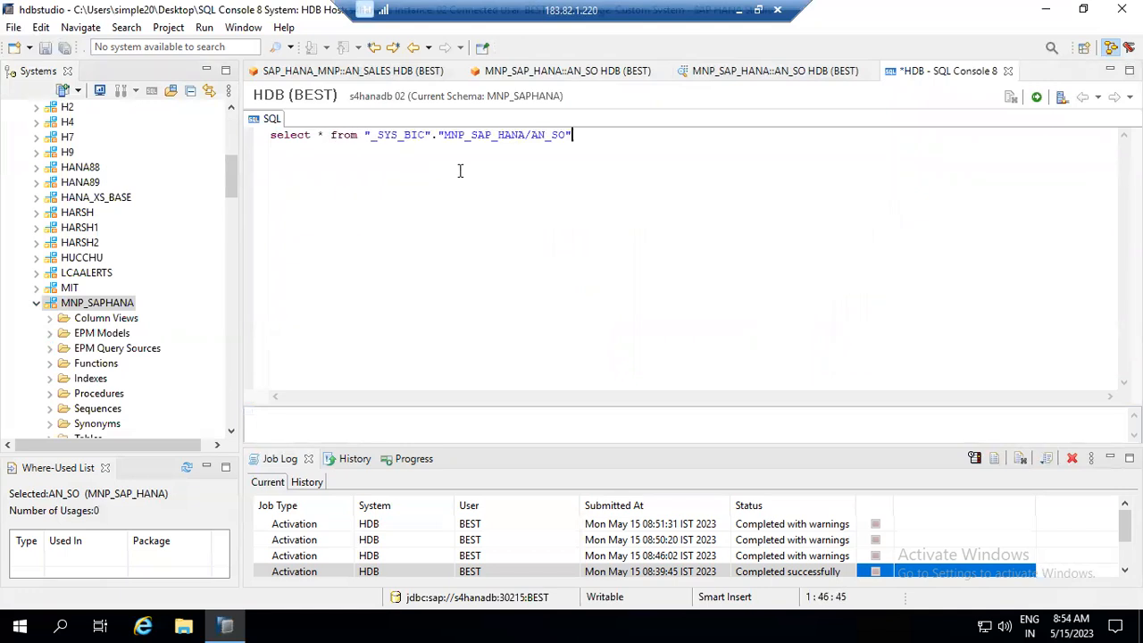
click(1036, 98)
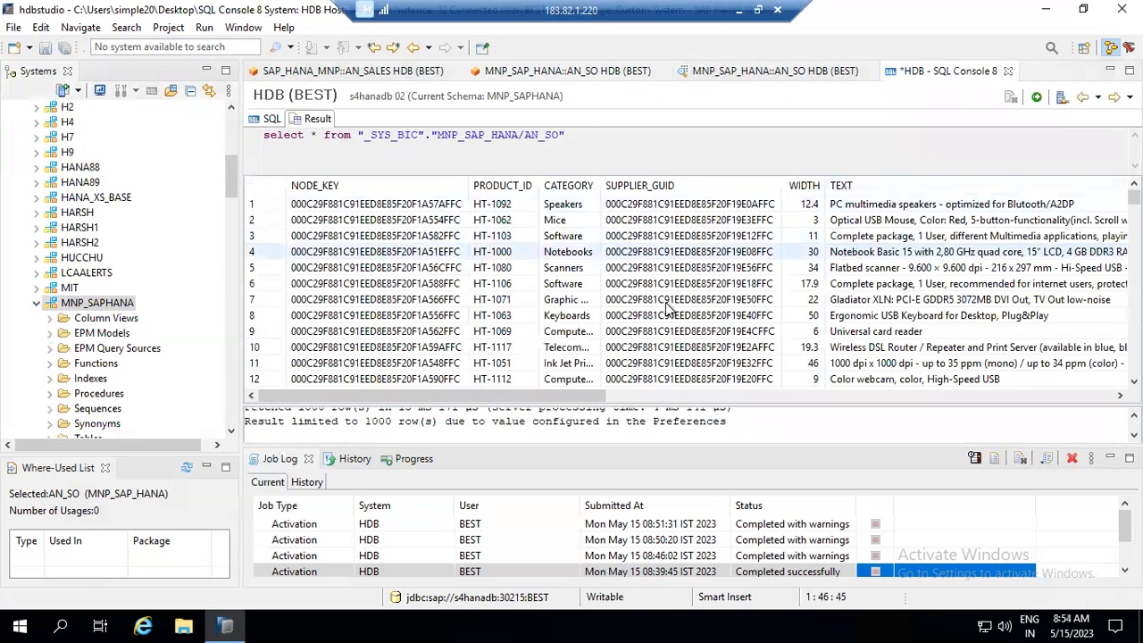
drag(571, 395, 240, 383)
click(259, 120)
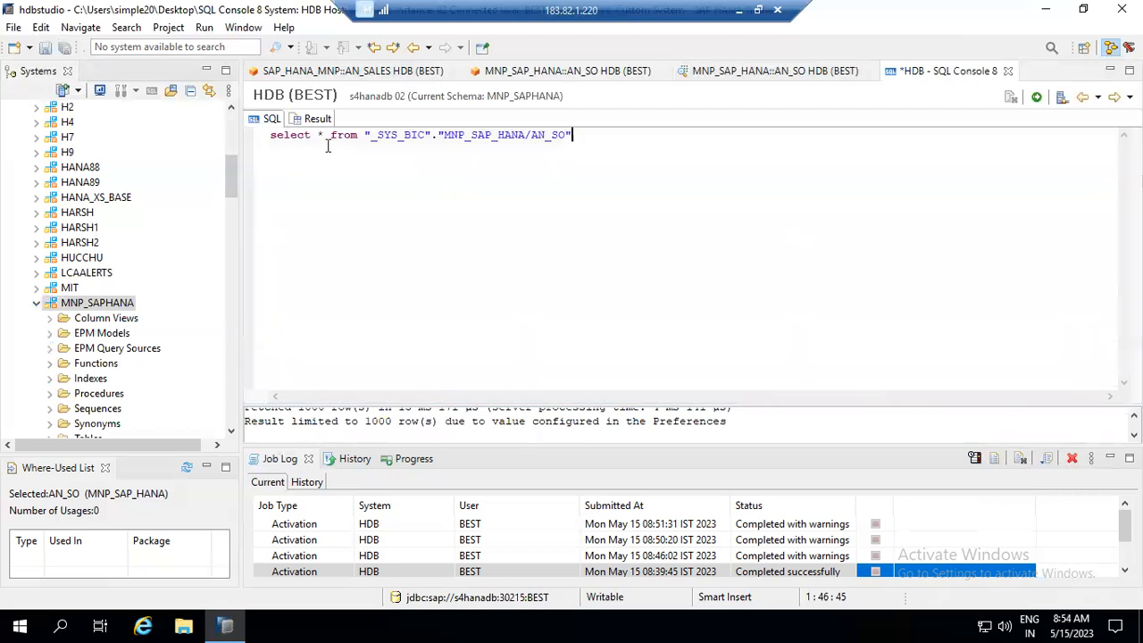
click(324, 135)
click(580, 70)
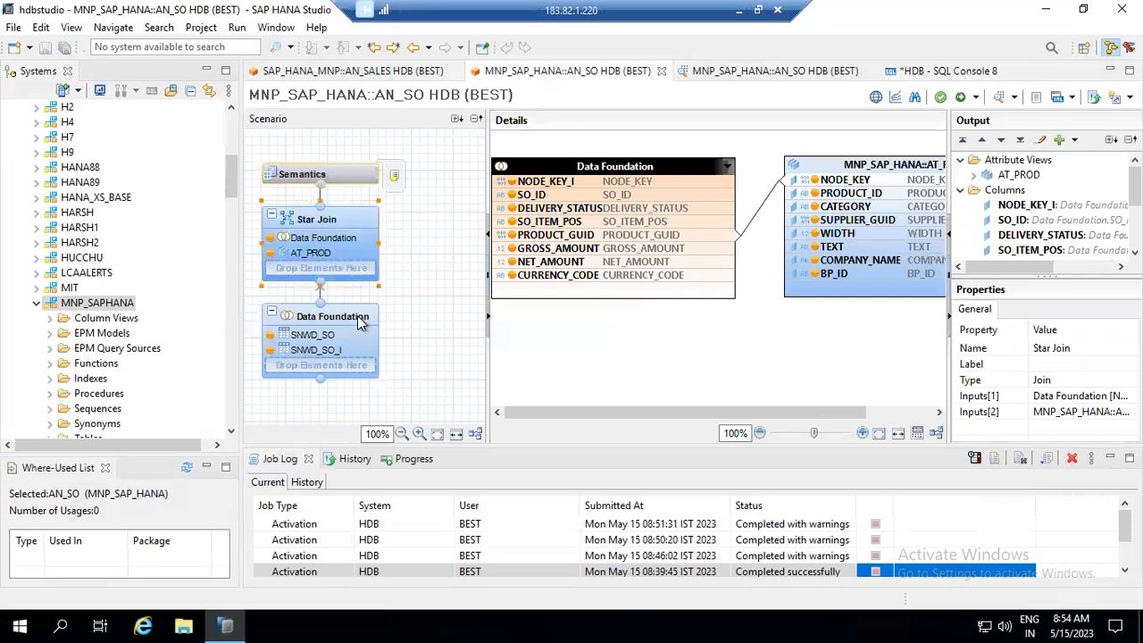
drag(1069, 278, 1100, 396)
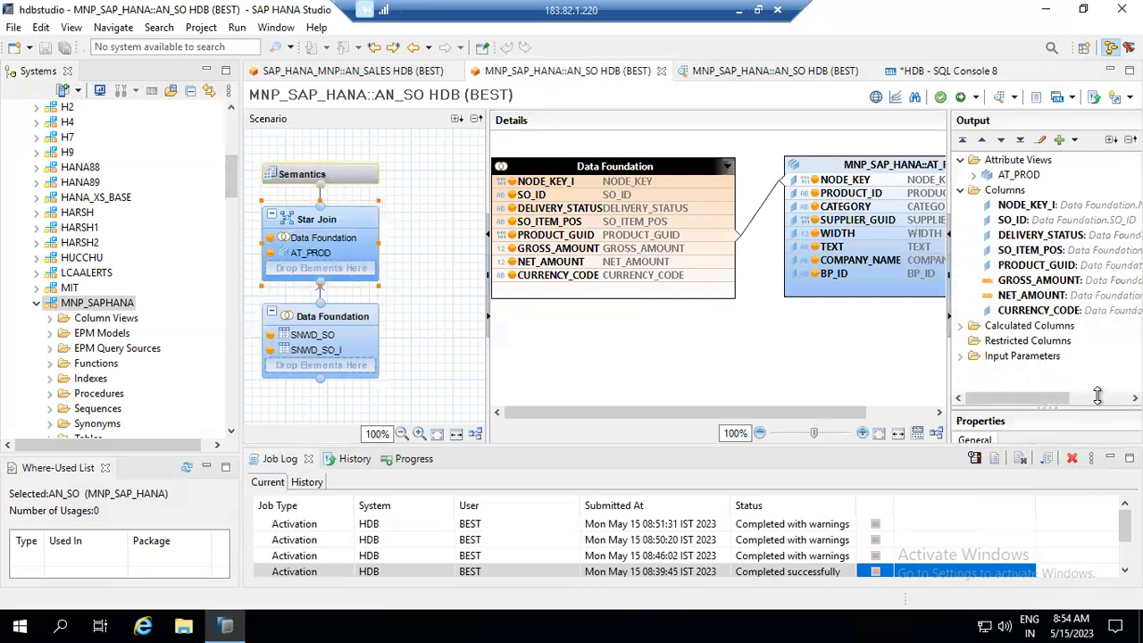
click(961, 325)
double_click(1018, 341)
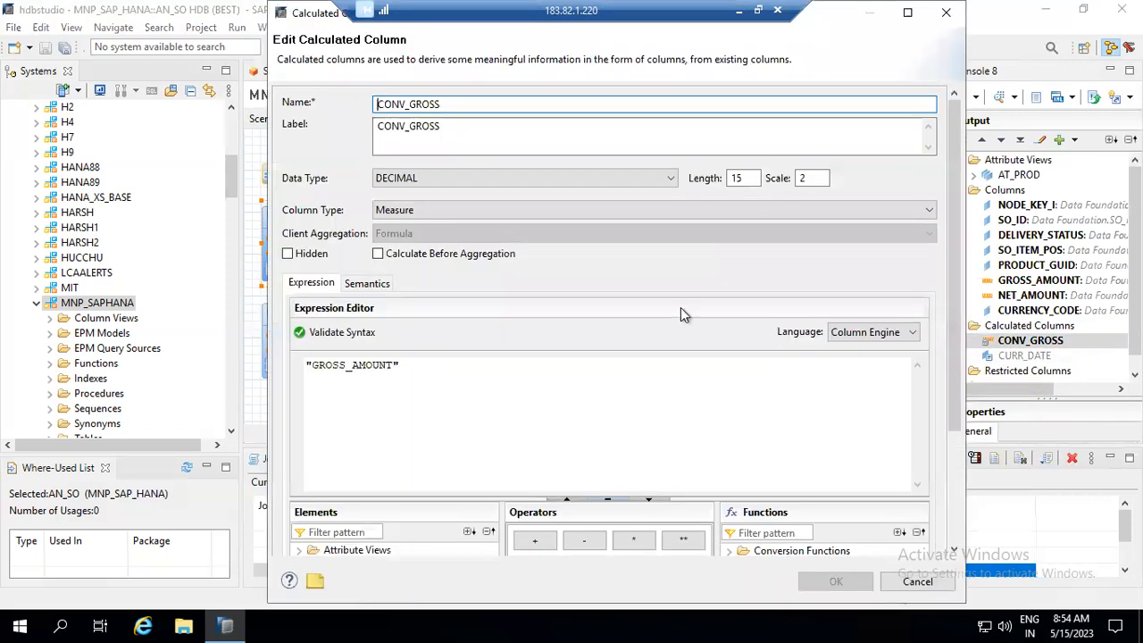
click(367, 284)
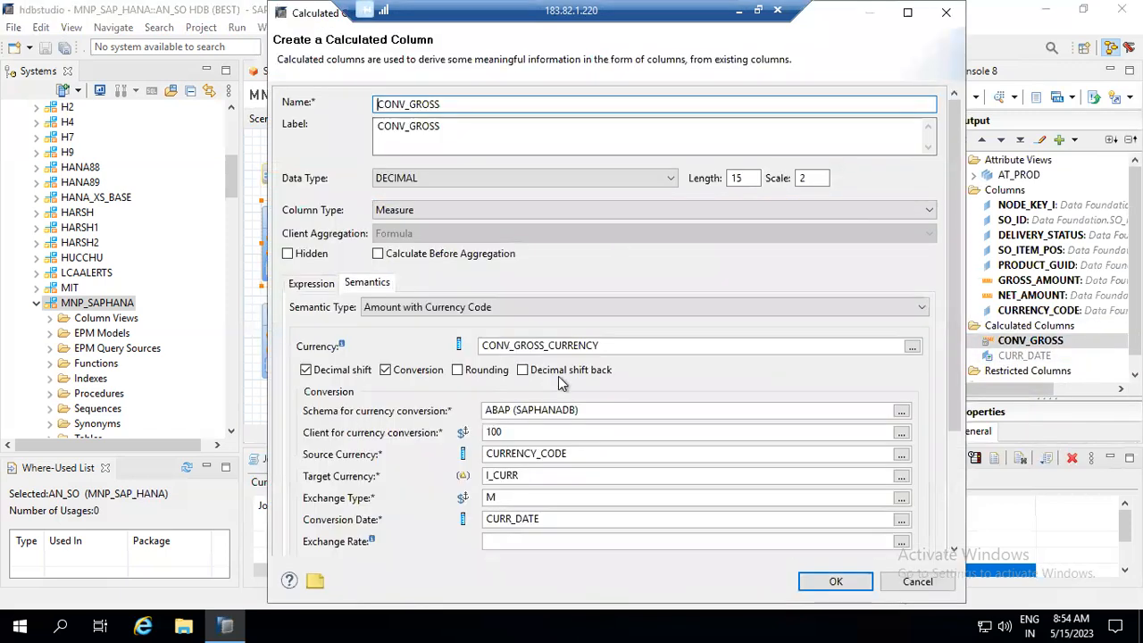
drag(523, 477, 480, 475)
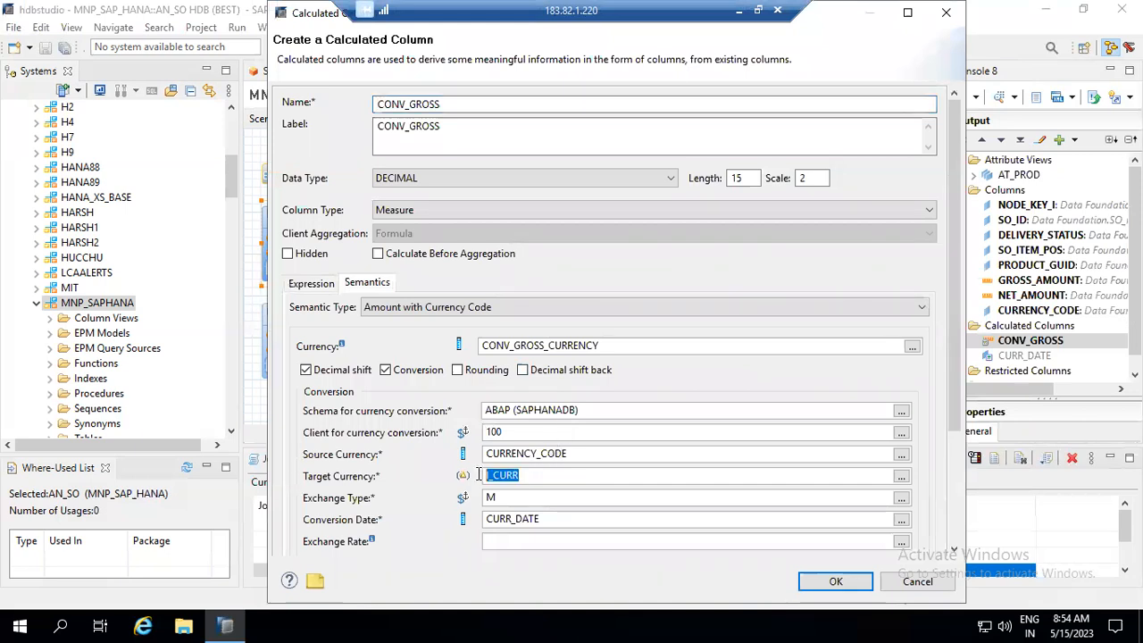
click(948, 12)
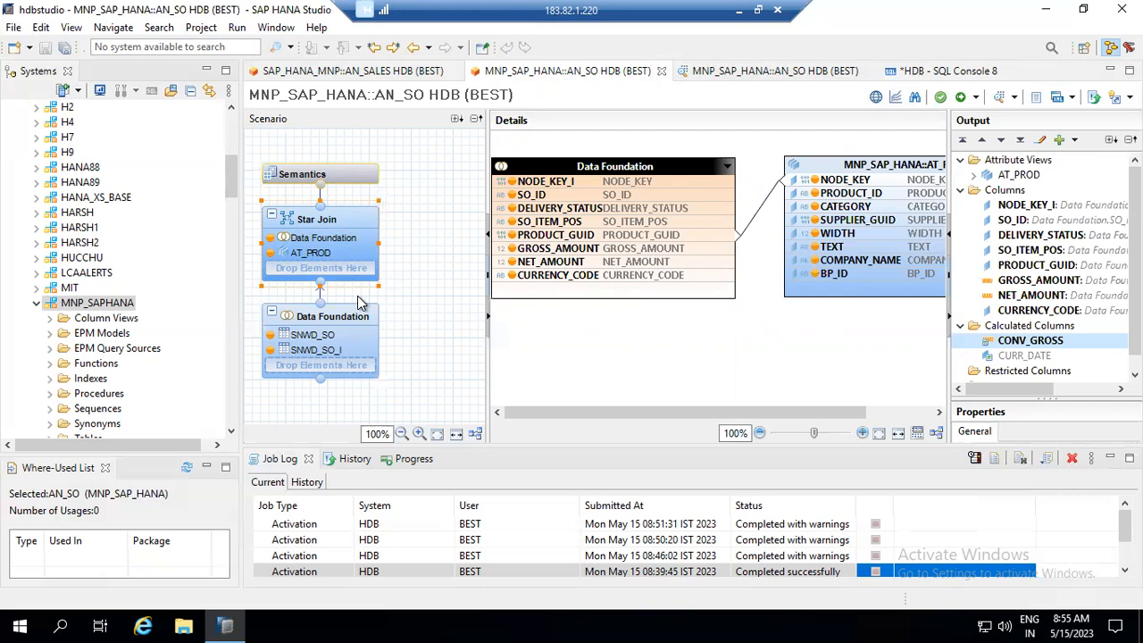
- Change the AN_SO query's select list to "SO_ID","GROSS_AMOUNT" and execute it
click(972, 77)
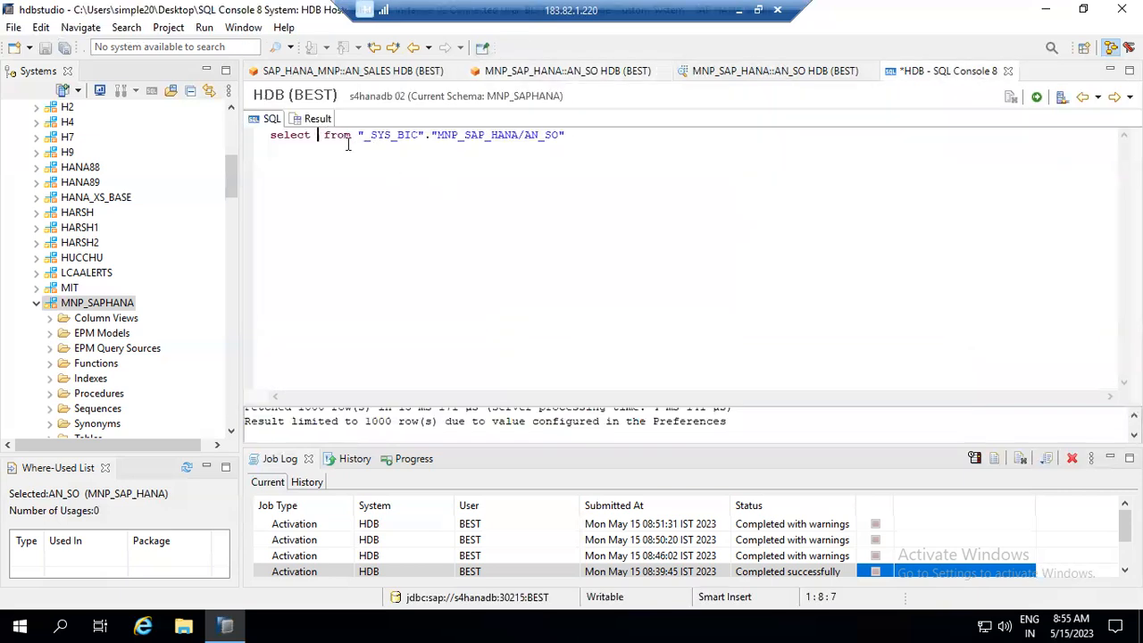
click(591, 70)
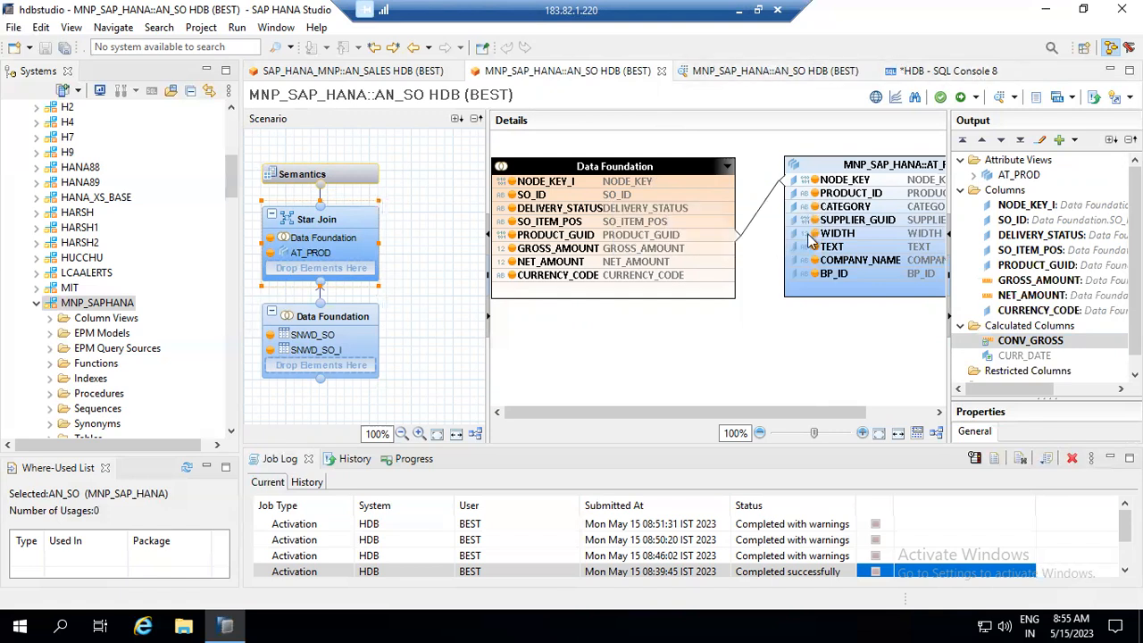
click(941, 72)
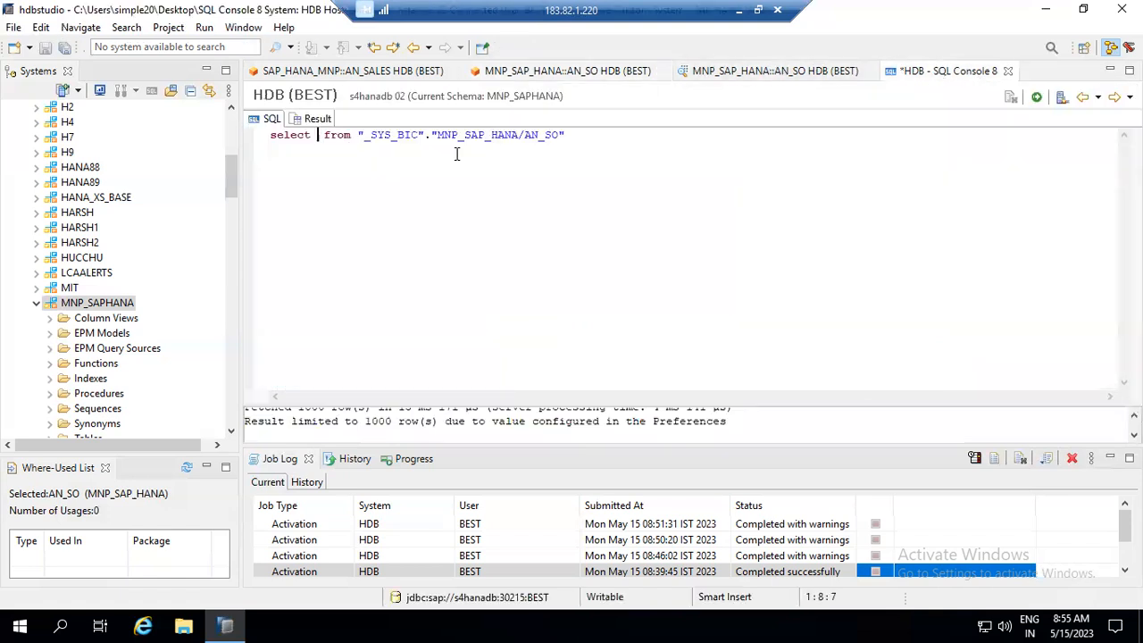
text(so)
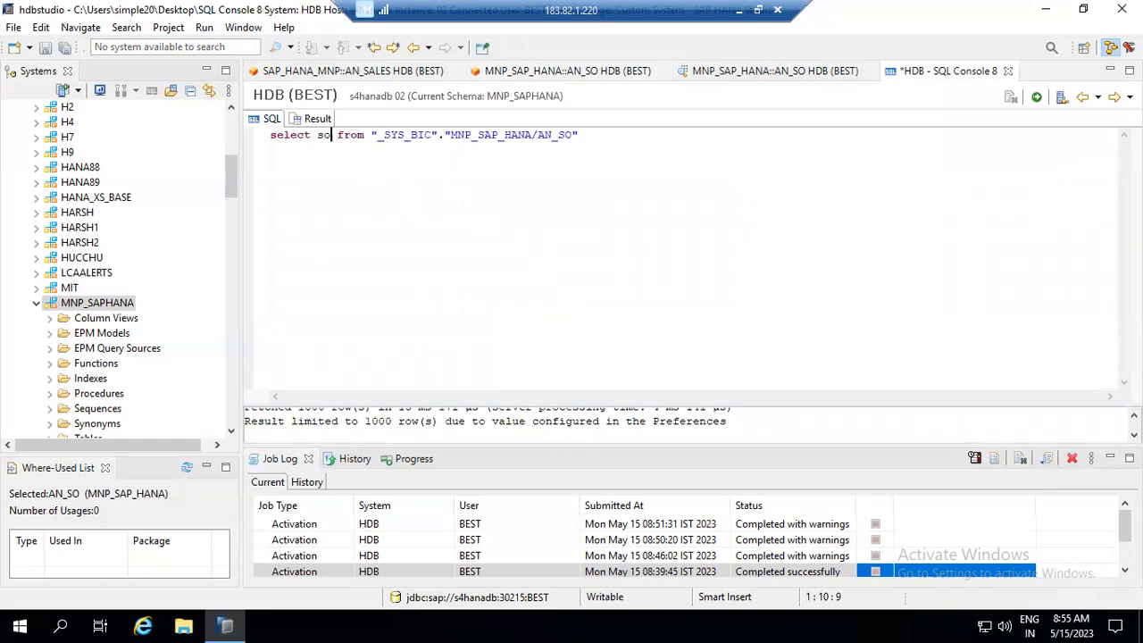
text(_id)
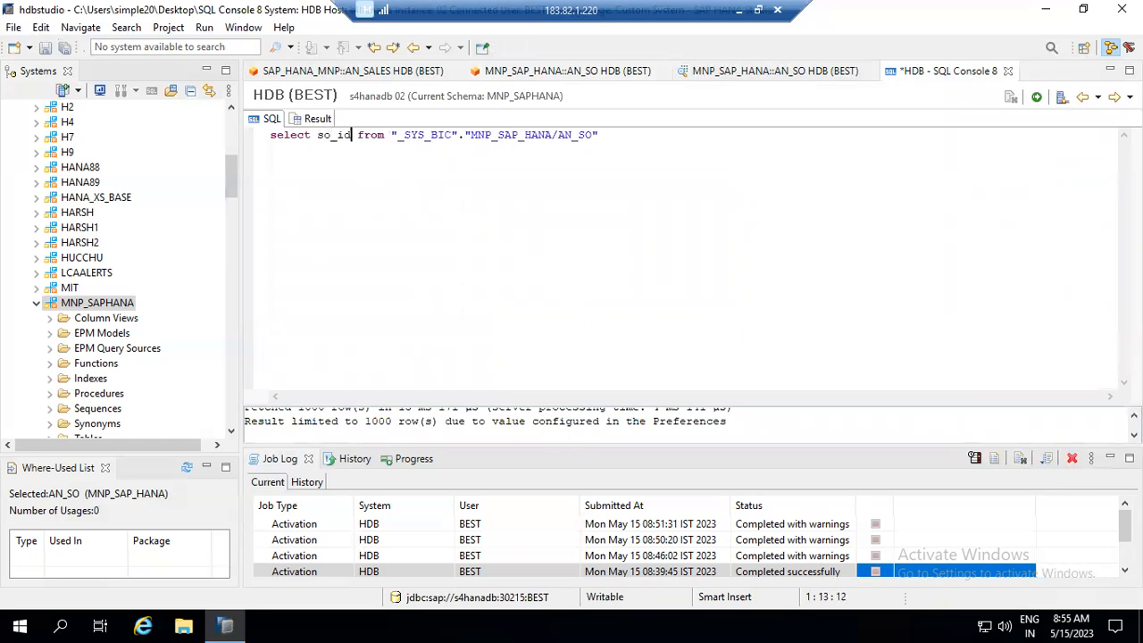
text(,)
key(BackSpace)
key(BackSpace)
key(BackSpace)
key(BackSpace)
key(BackSpace)
key(BackSpace)
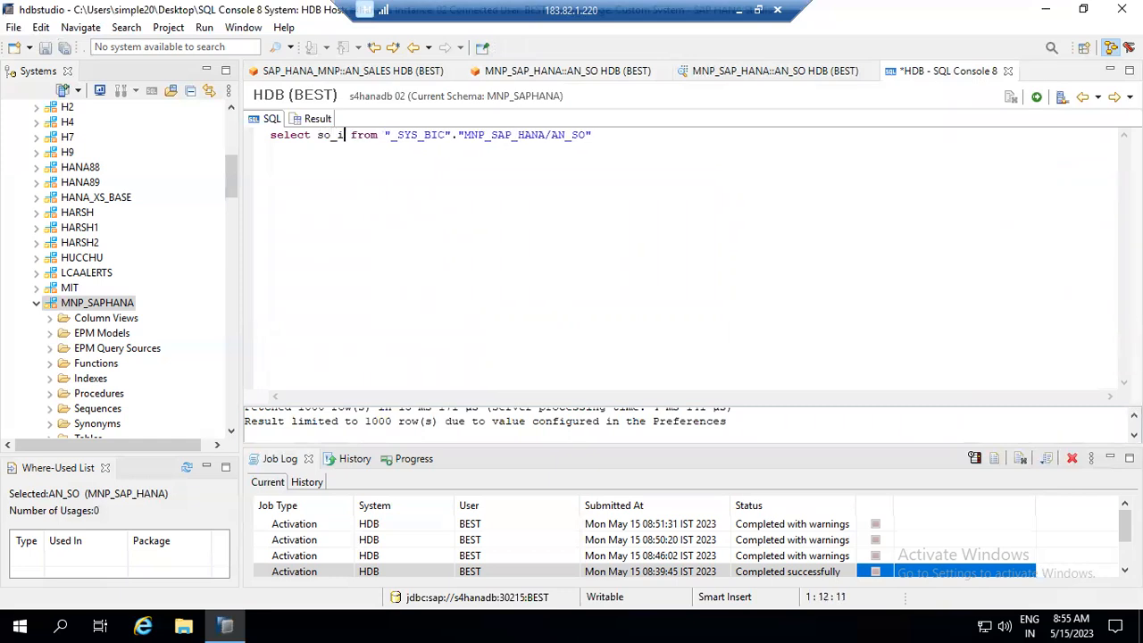
text("")
text(SO_)
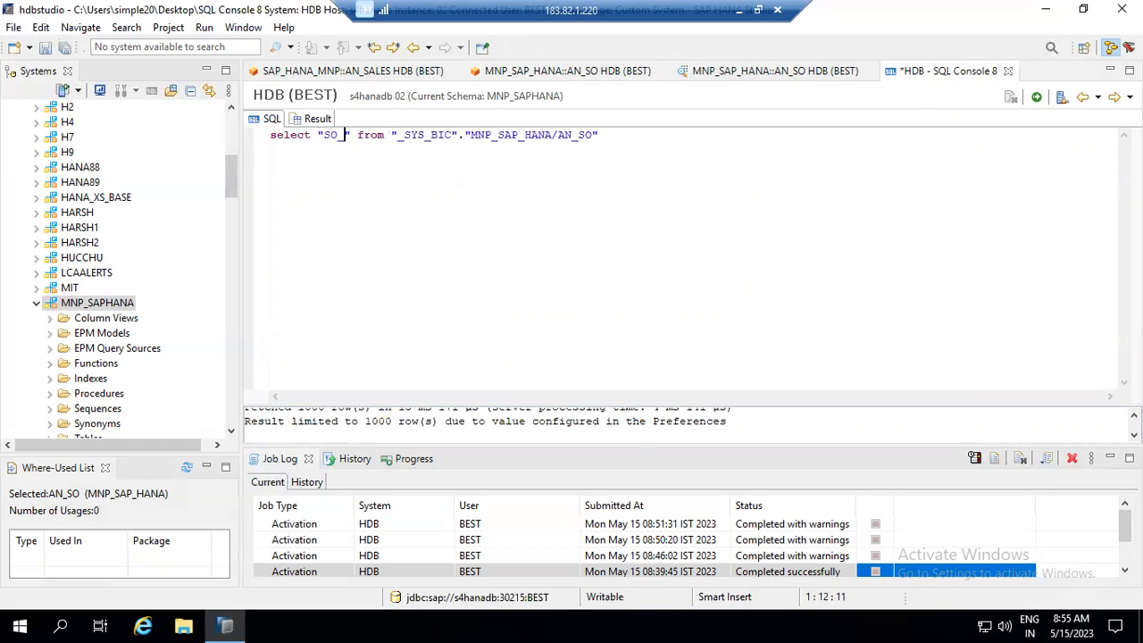
text(ID",)
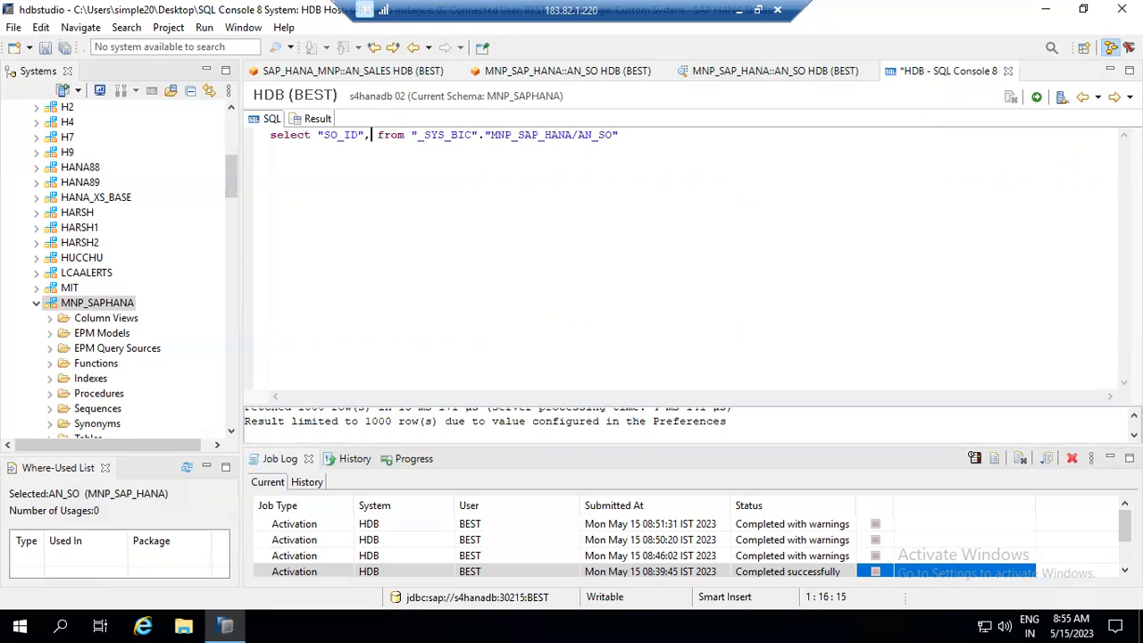
text("GR)
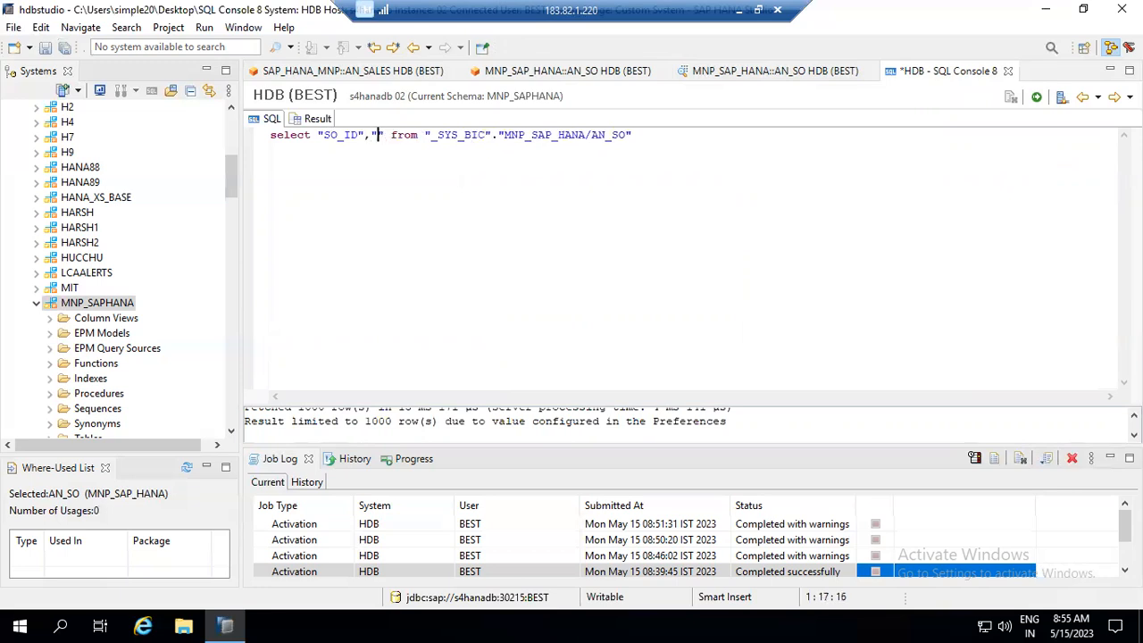
text(OSS_AMO)
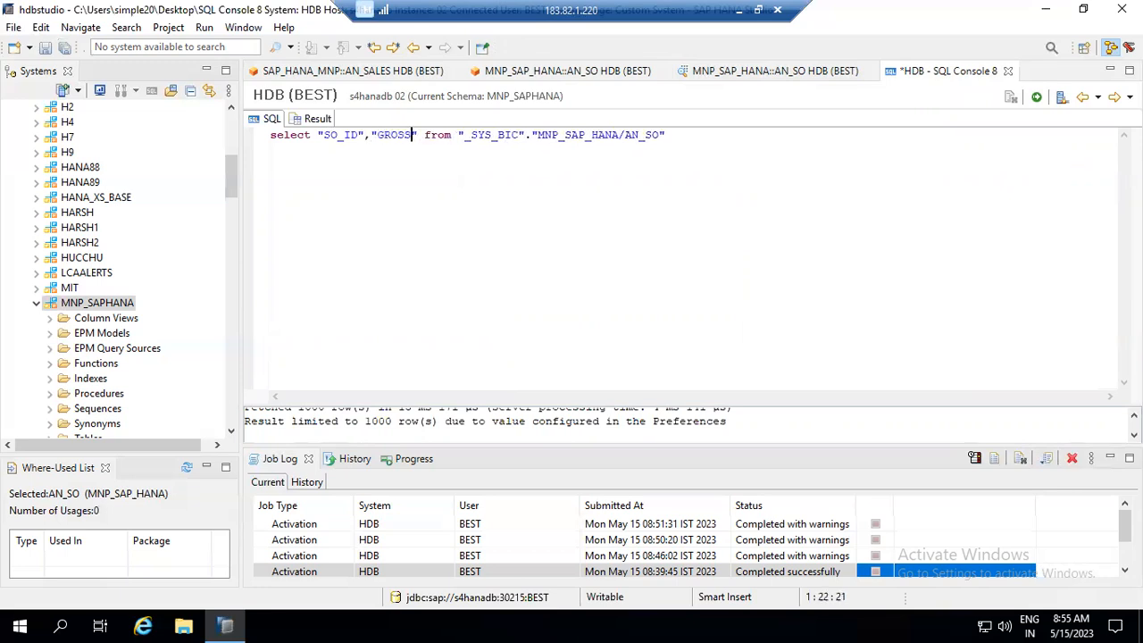
text(UNT)
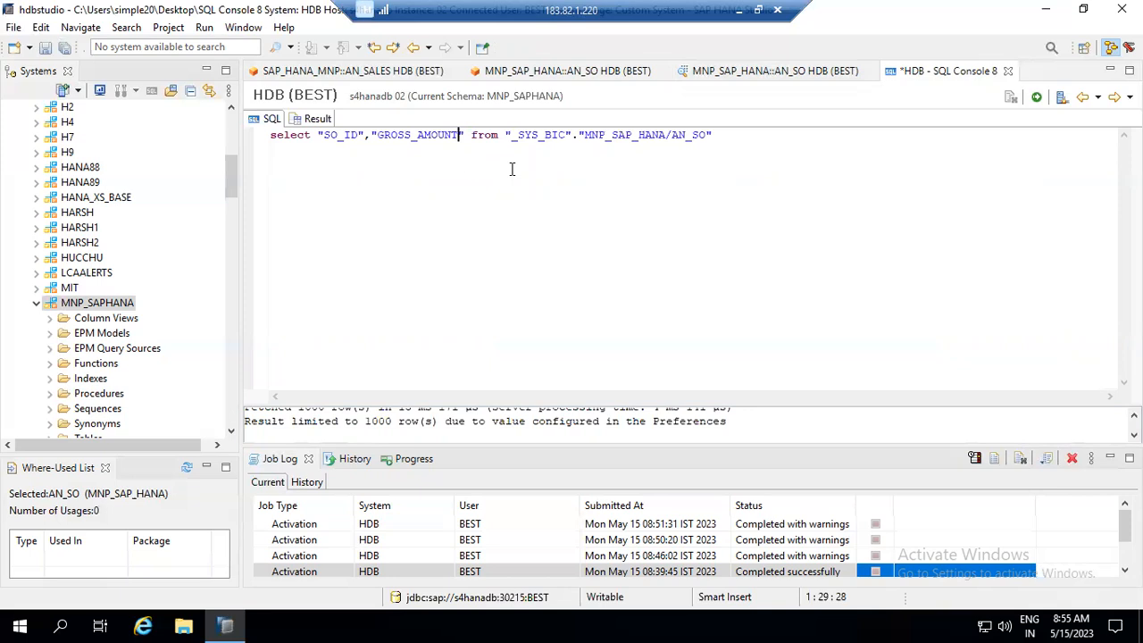
click(1038, 99)
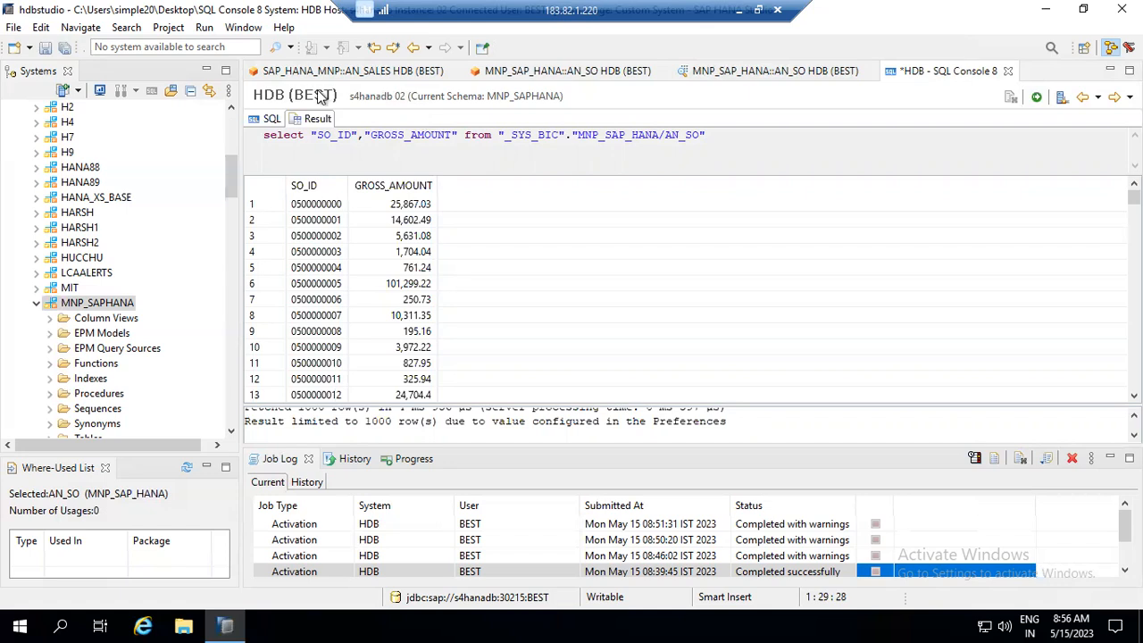
- Replace SO_ID with CATEGORY in the query, keeping GROSS_AMOUNT alongside it
click(272, 119)
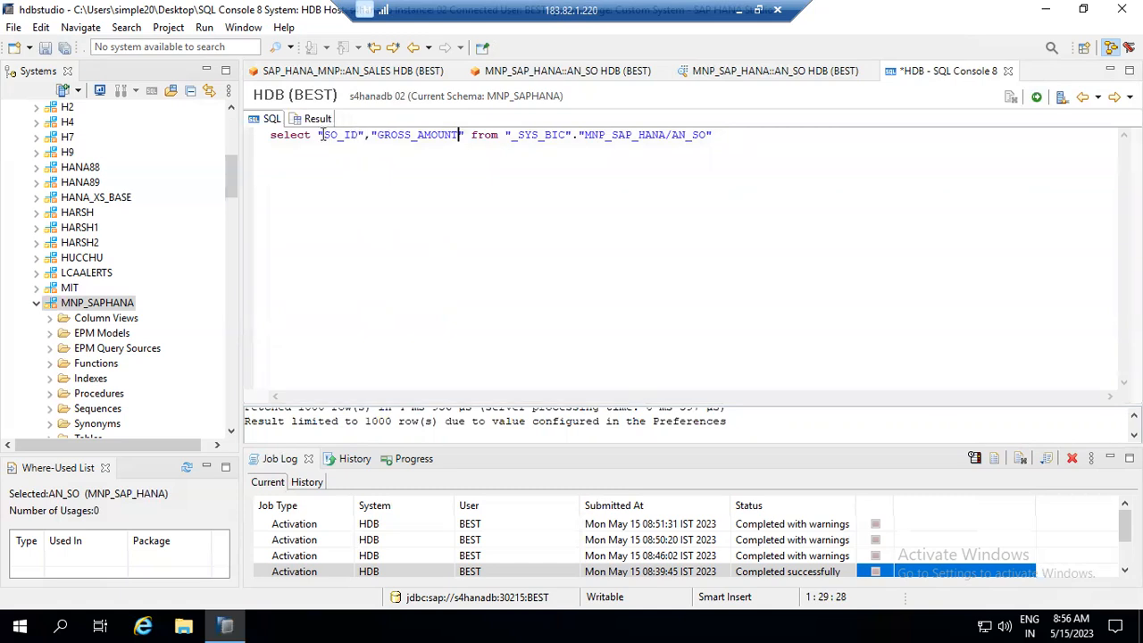
click(359, 135)
key(BackSpace)
key(BackSpace)
key(BackSpace)
key(BackSpace)
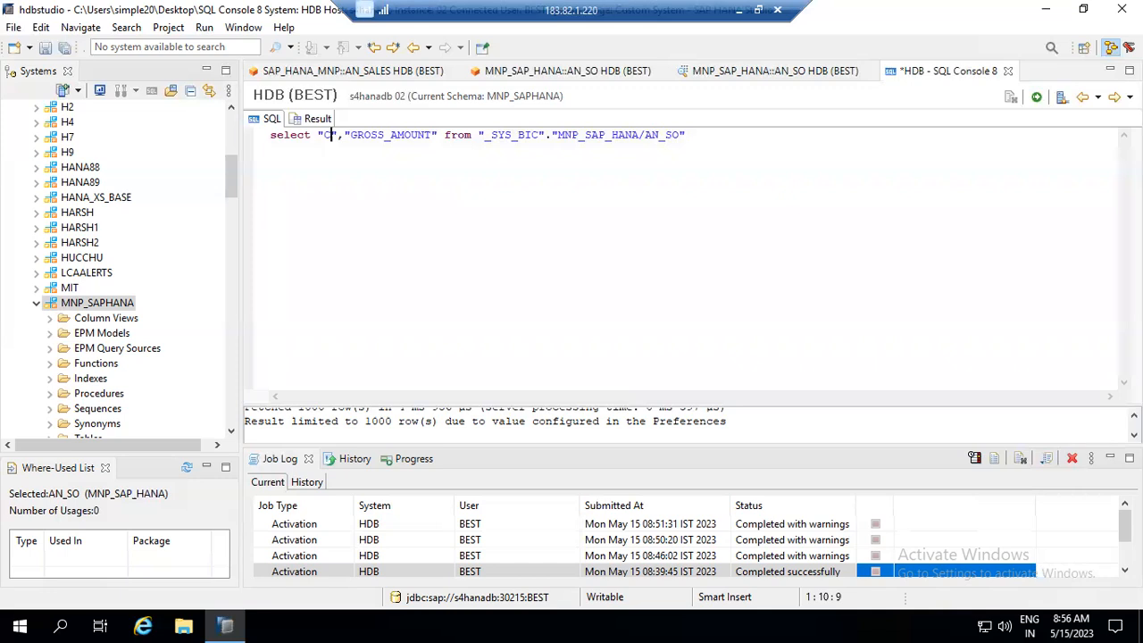
text(AT)
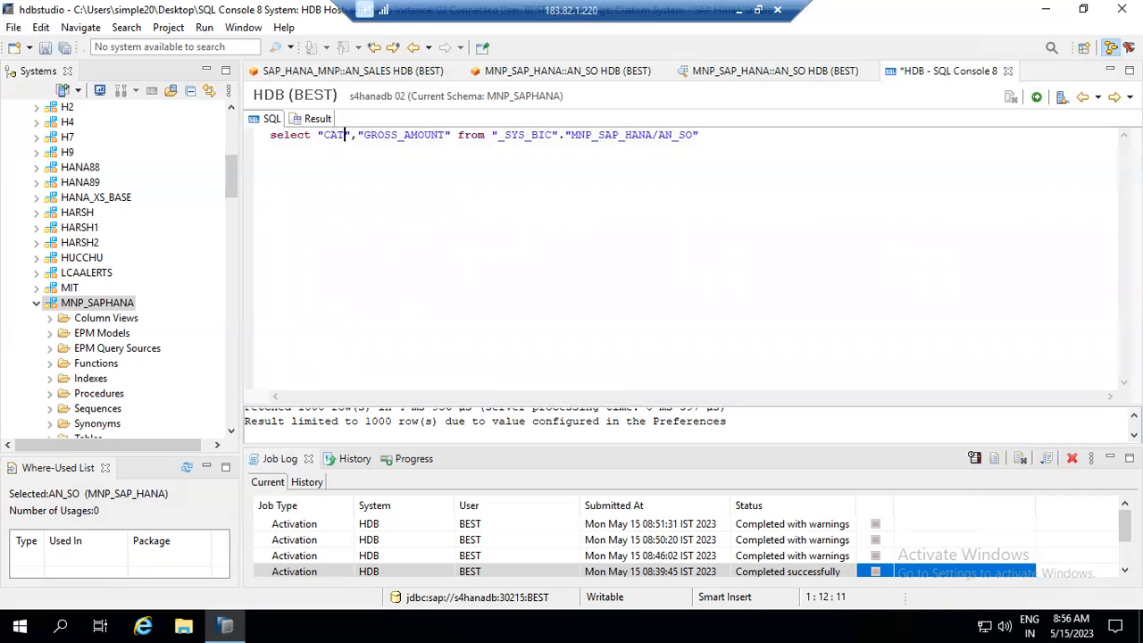
text(EG)
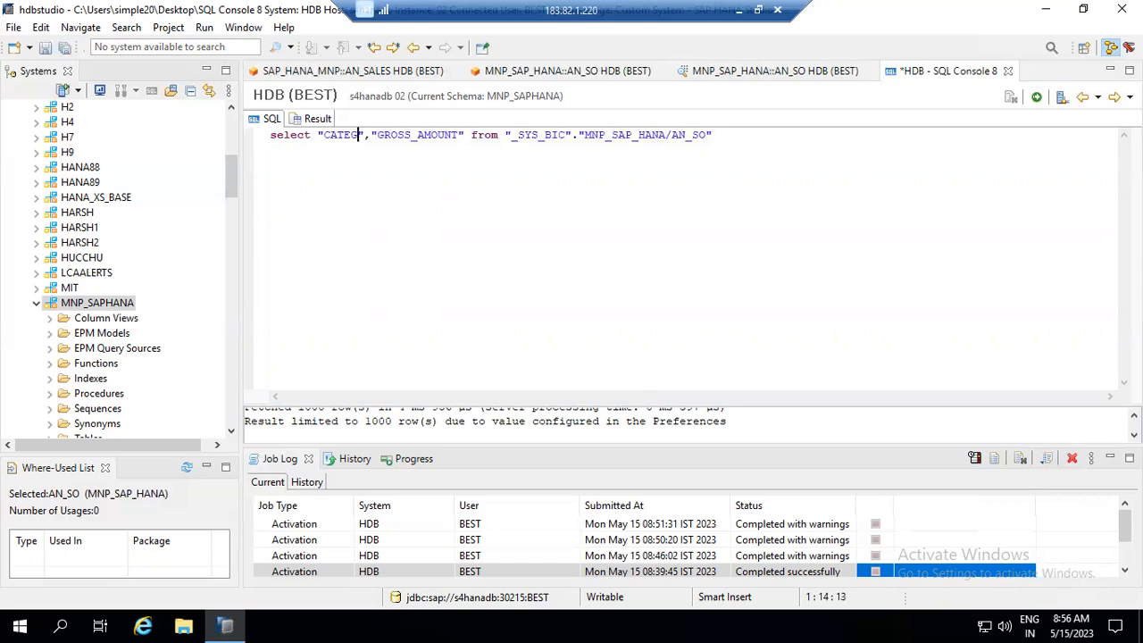
text(ORY)
key(shift+Left)
key(shift+Left)
key(shift+Left)
key(shift+Left)
key(shift+Left)
key(shift+Left)
key(shift+Left)
key(shift+Left)
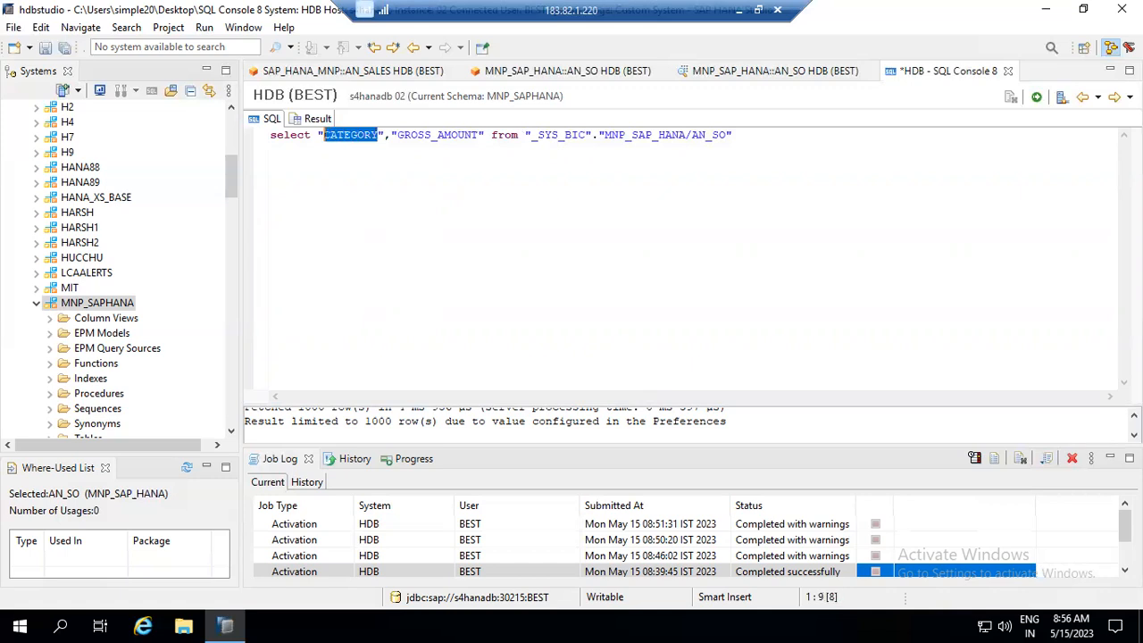
click(751, 72)
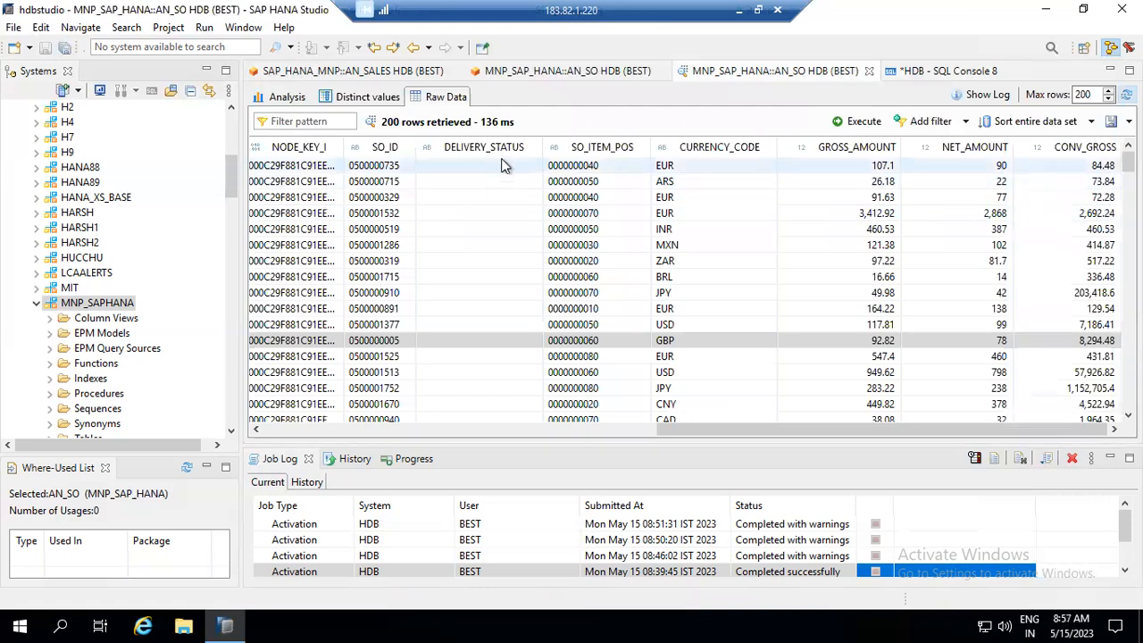
- Chart GROSS_AMOUNT summed by CATEGORY as a table in the AN_SO analysis, then return to the query
click(310, 430)
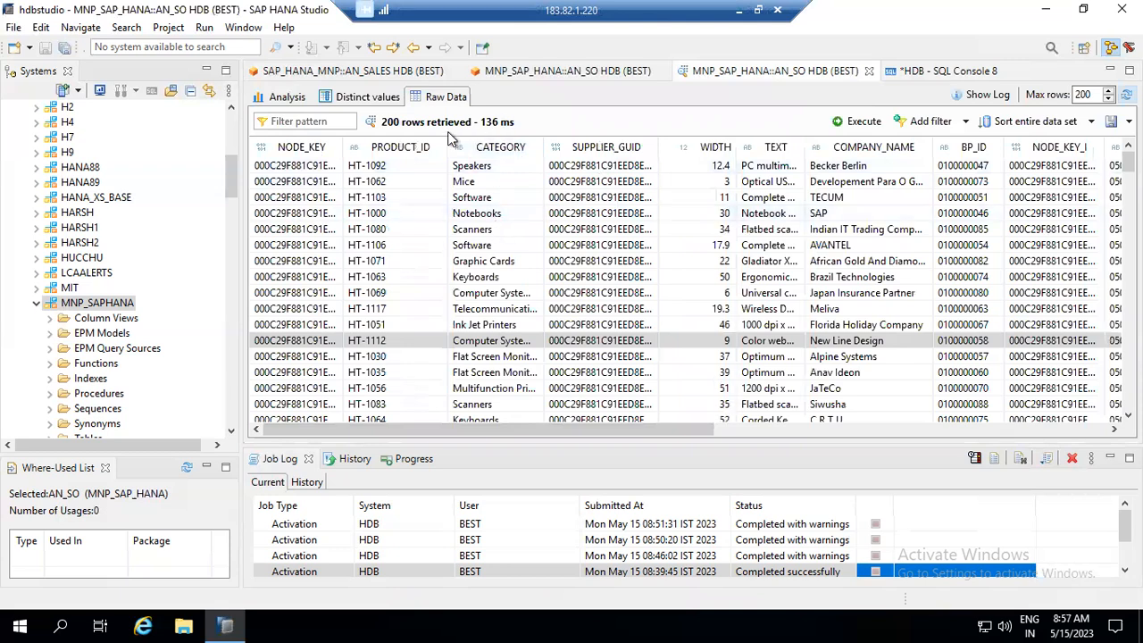
click(275, 100)
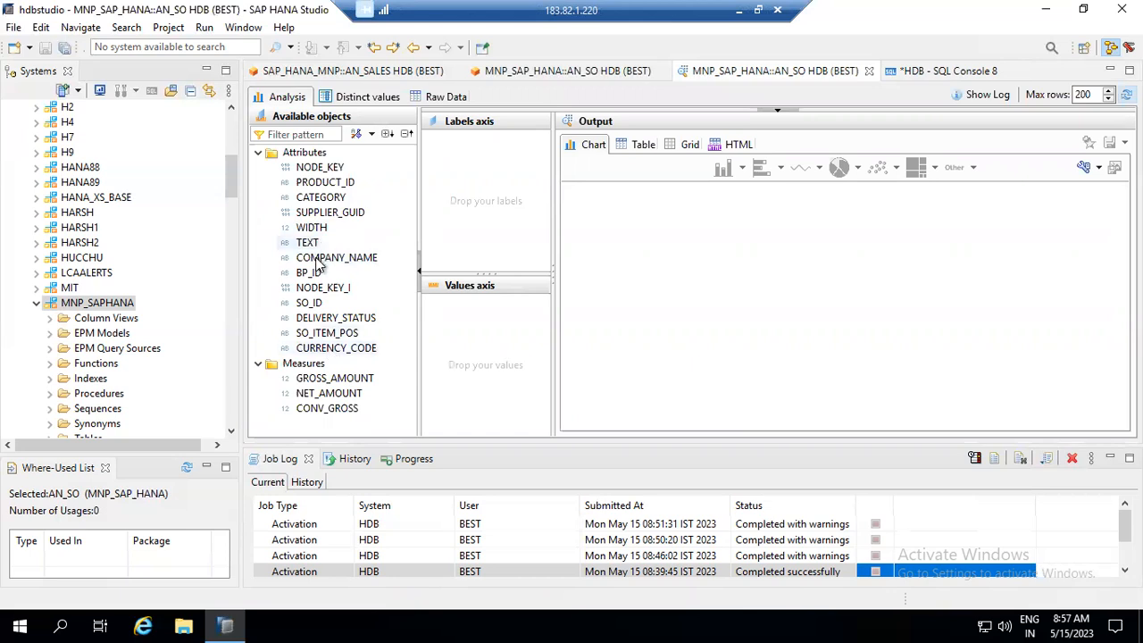
drag(319, 197, 457, 188)
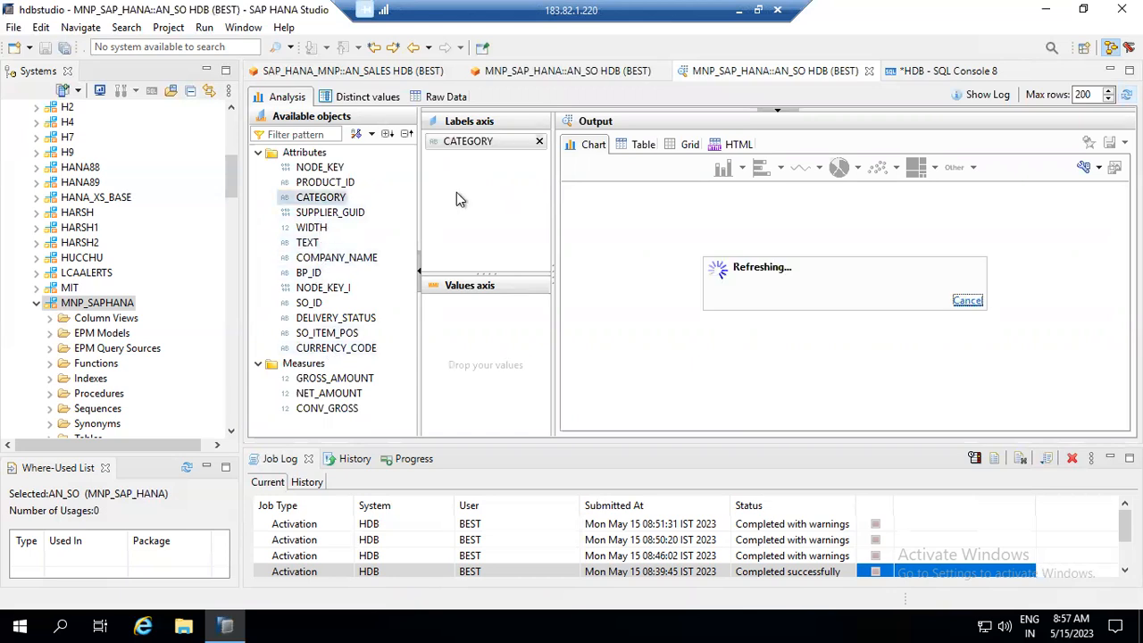
drag(330, 378, 475, 358)
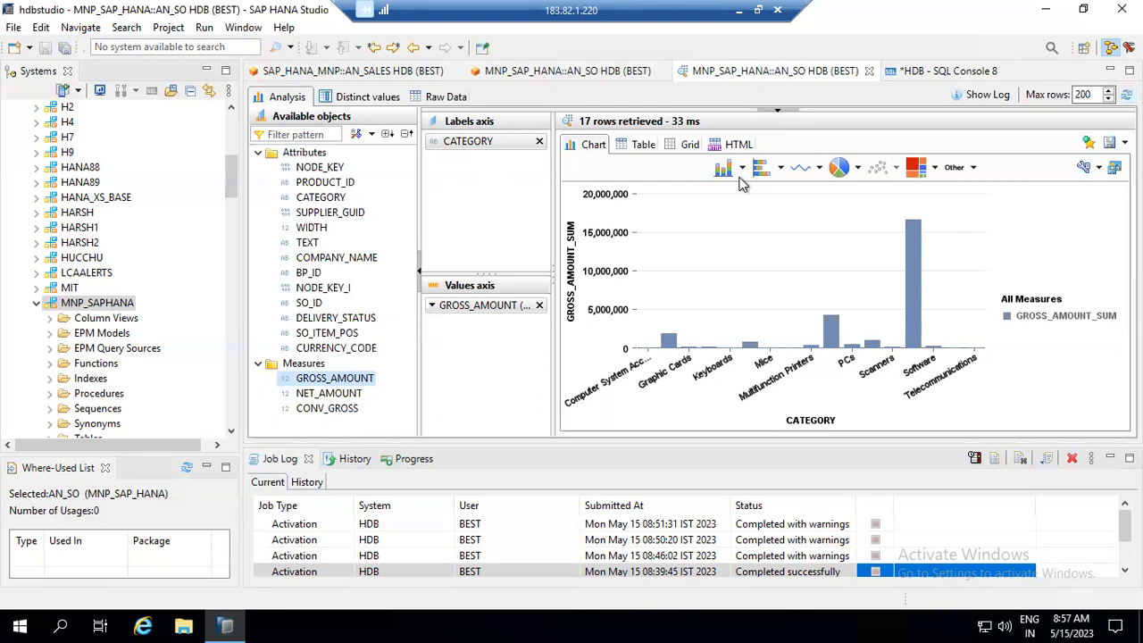
click(641, 144)
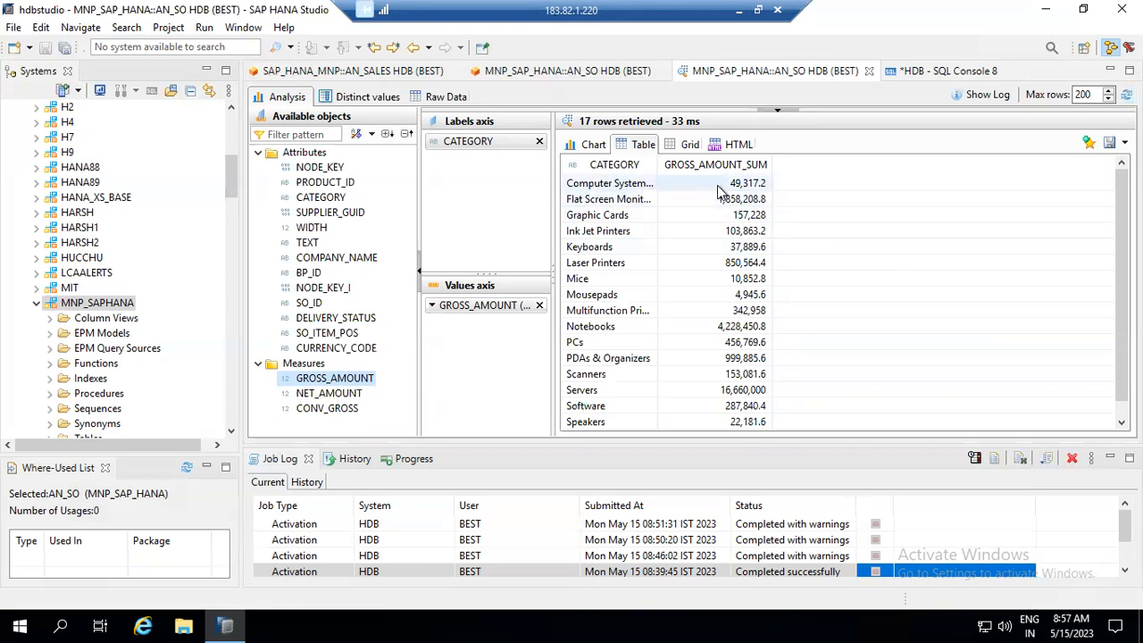
click(714, 185)
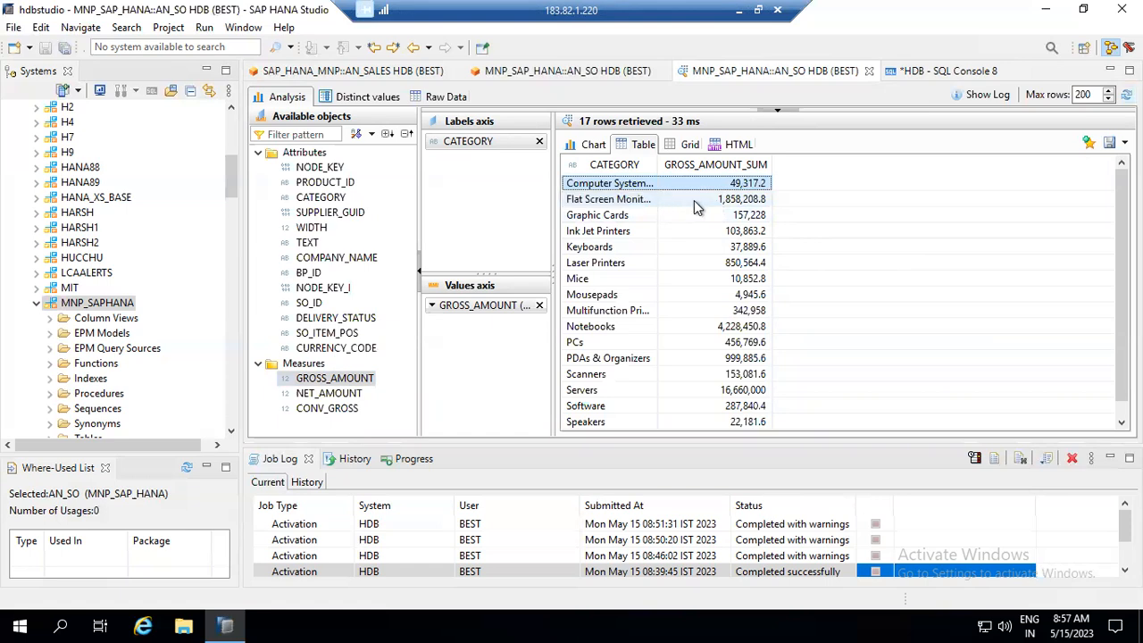
click(696, 200)
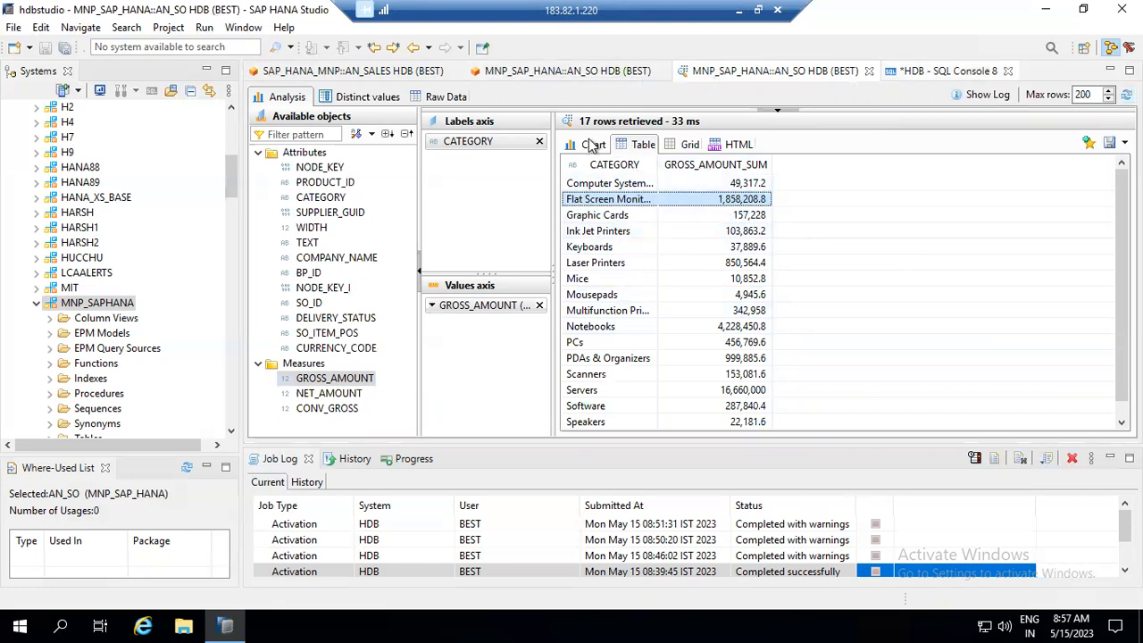
click(946, 71)
click(386, 135)
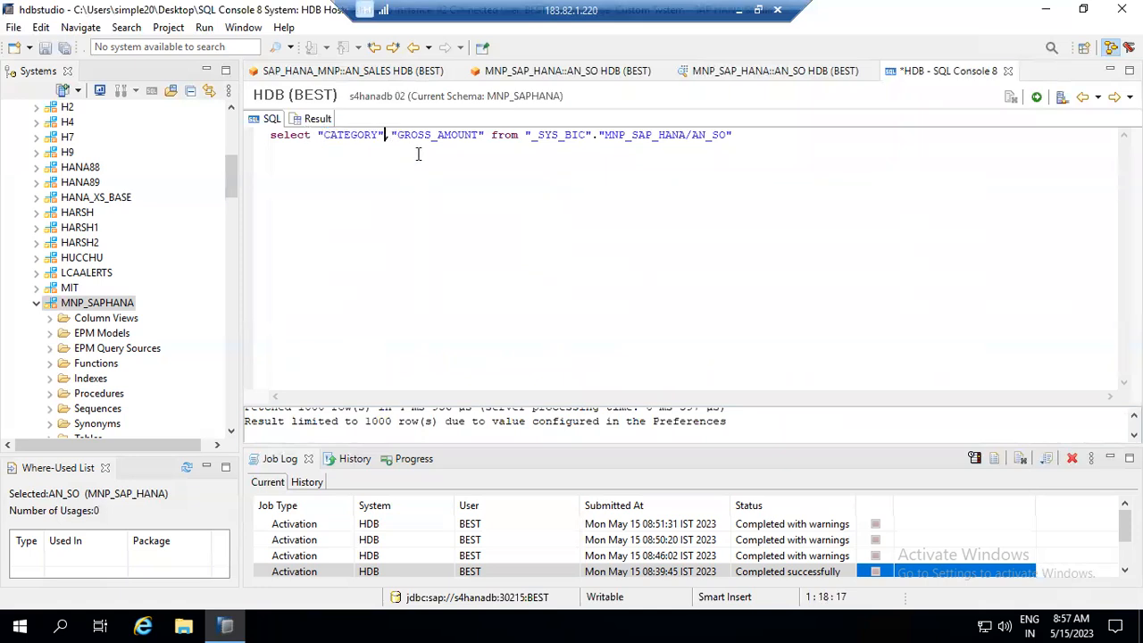
- Wrap GROSS_AMOUNT in SUM( ) as GROSS in the query
key(Right)
text(SU)
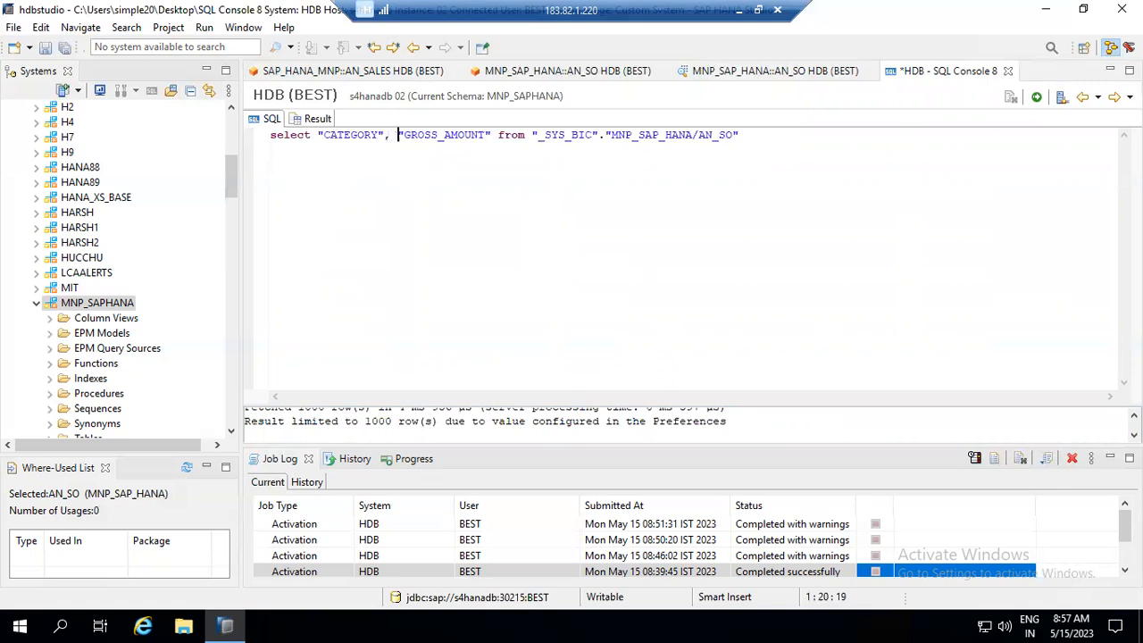
text(M)
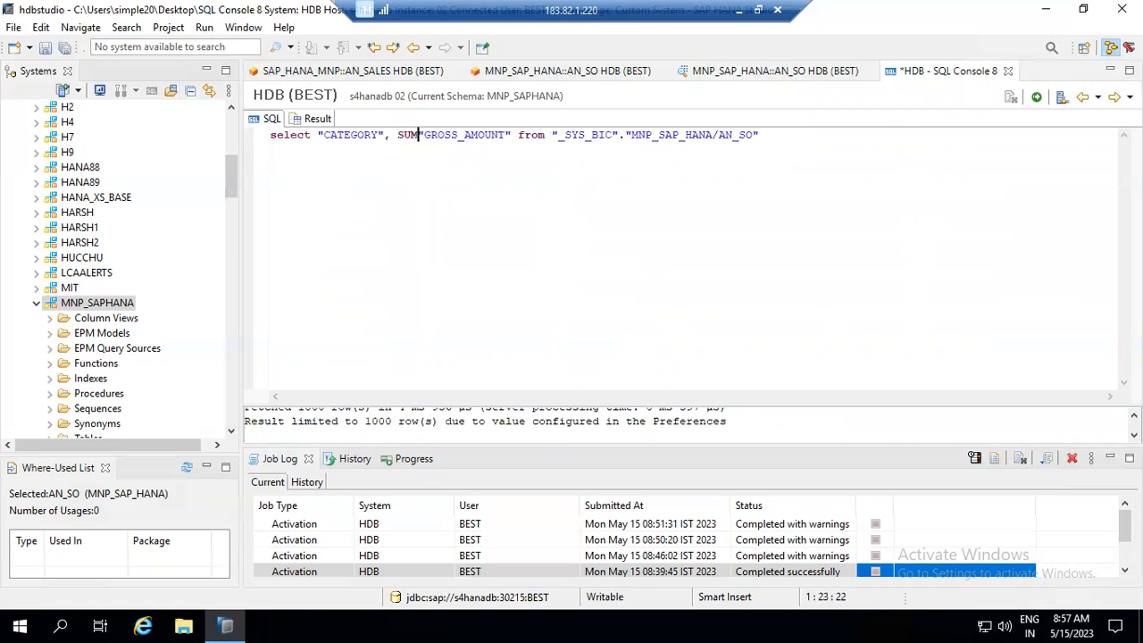
text(()
key(Right)
key(Right)
key(Right)
key(Right)
key(Right)
key(Right)
key(Right)
key(Right)
key(Right)
key(Right)
key(Right)
key(Right)
key(Right)
key(Right)
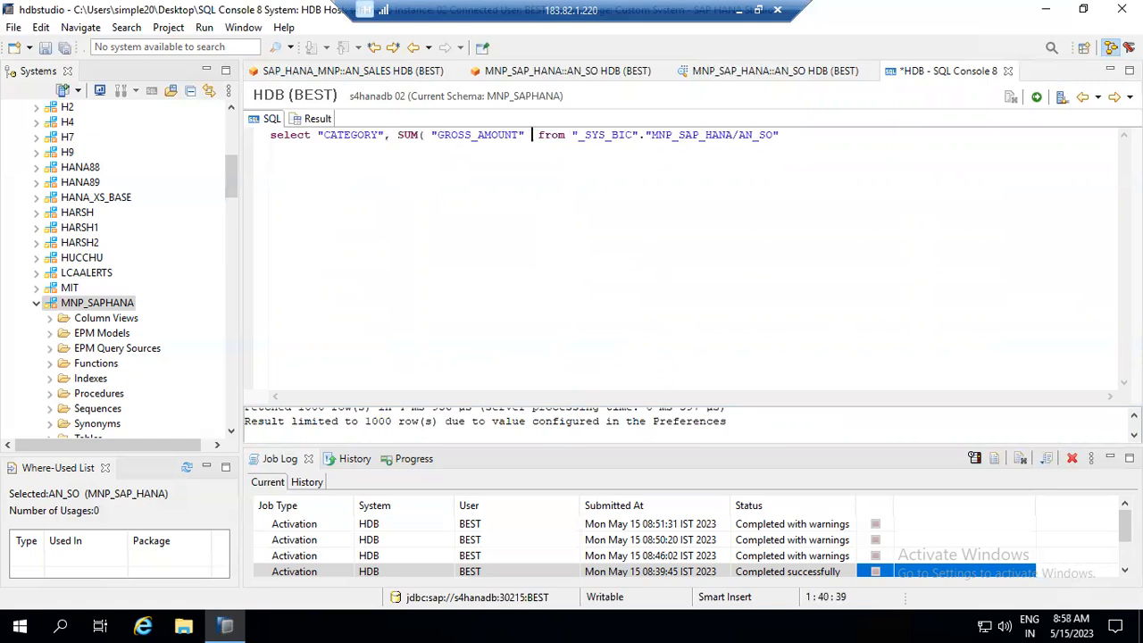
text() as gr)
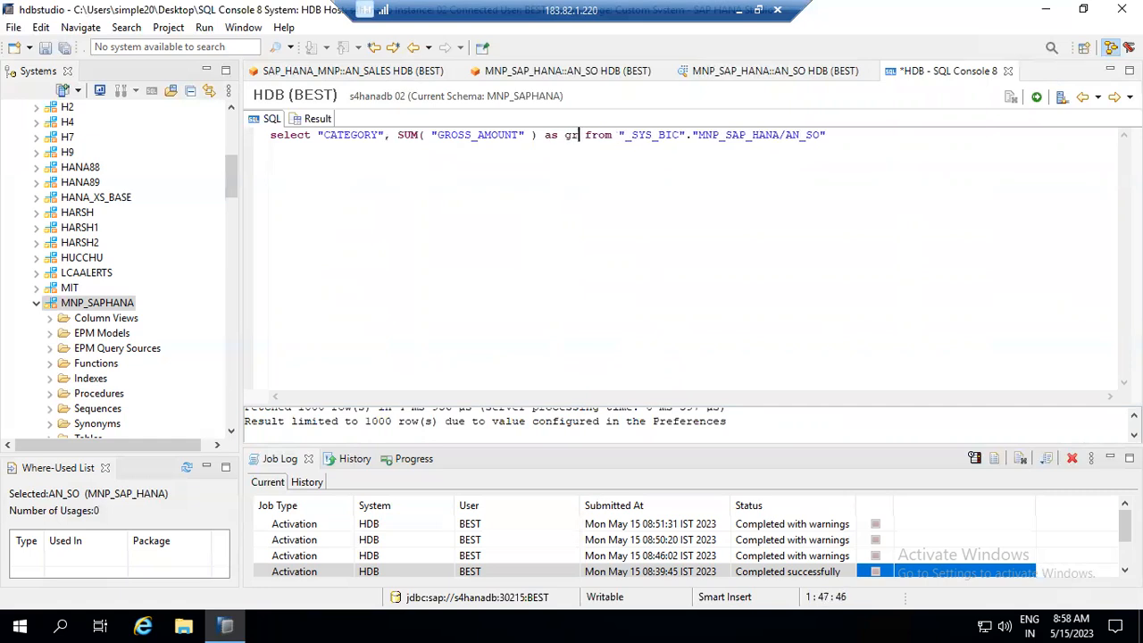
text(G)
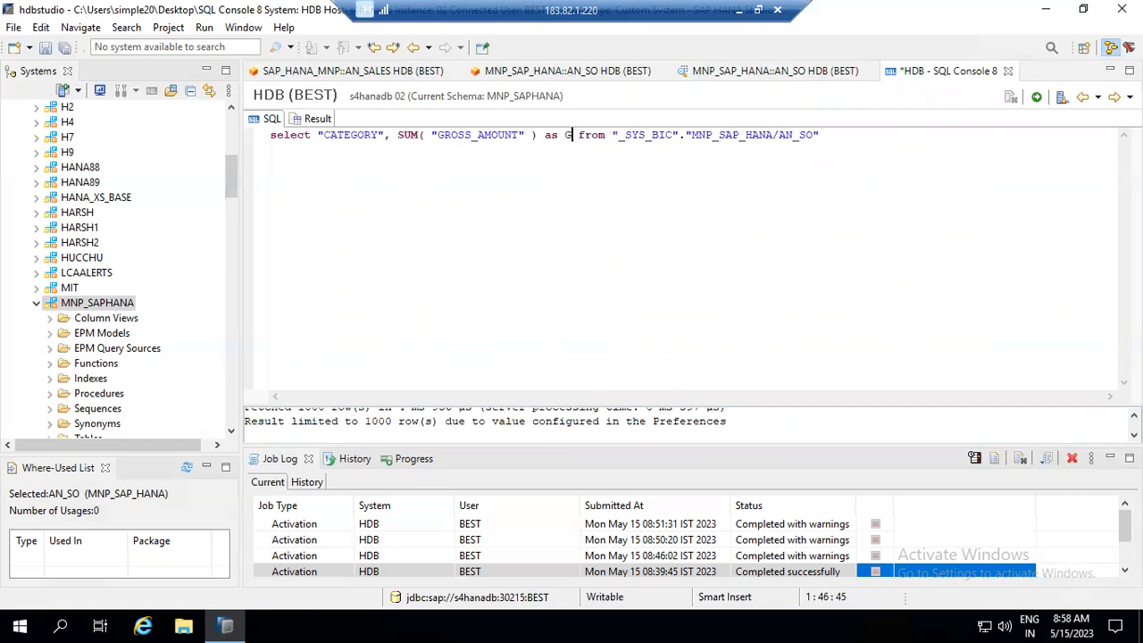
text(ROSS)
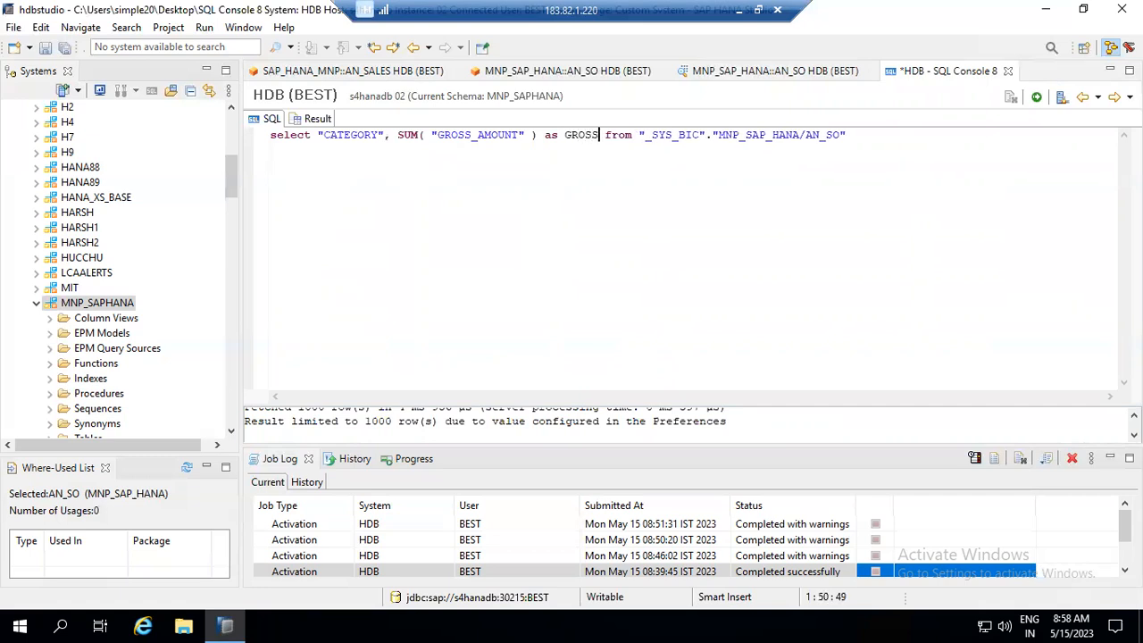
- Append ( 'PLACEHOLDER' = ('$$I_CURR to the end of the query line
click(879, 136)
text(( 'PLACEHP)
key(BackSpace)
text(OLDER)
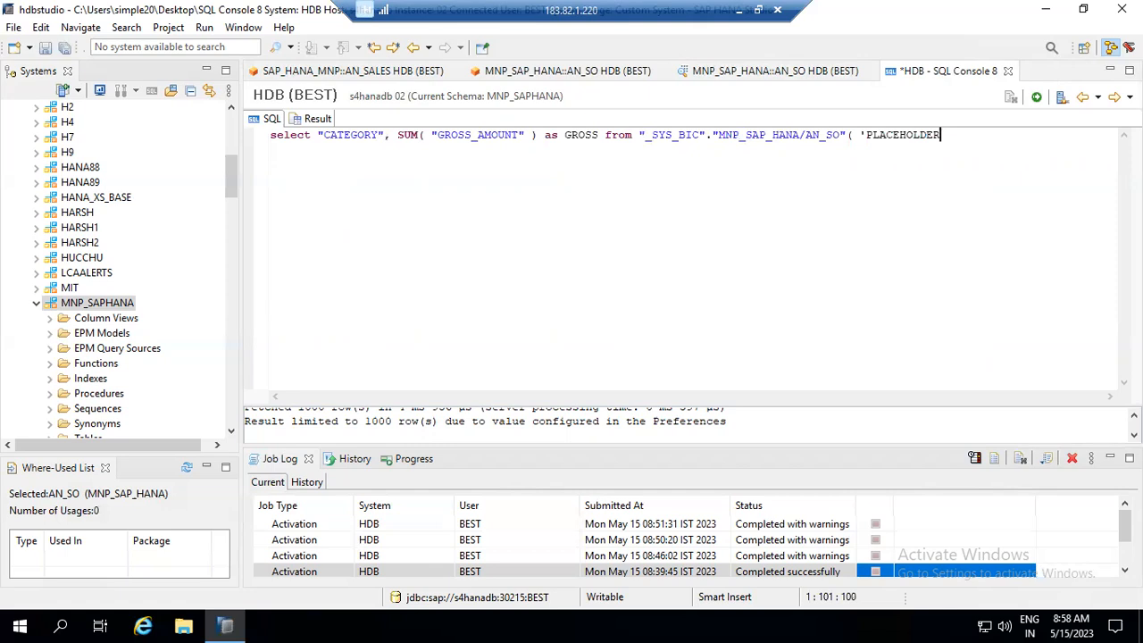
text(' )
text(= )
text((()
key(BackSpace)
text(')
text($$I_CURR)
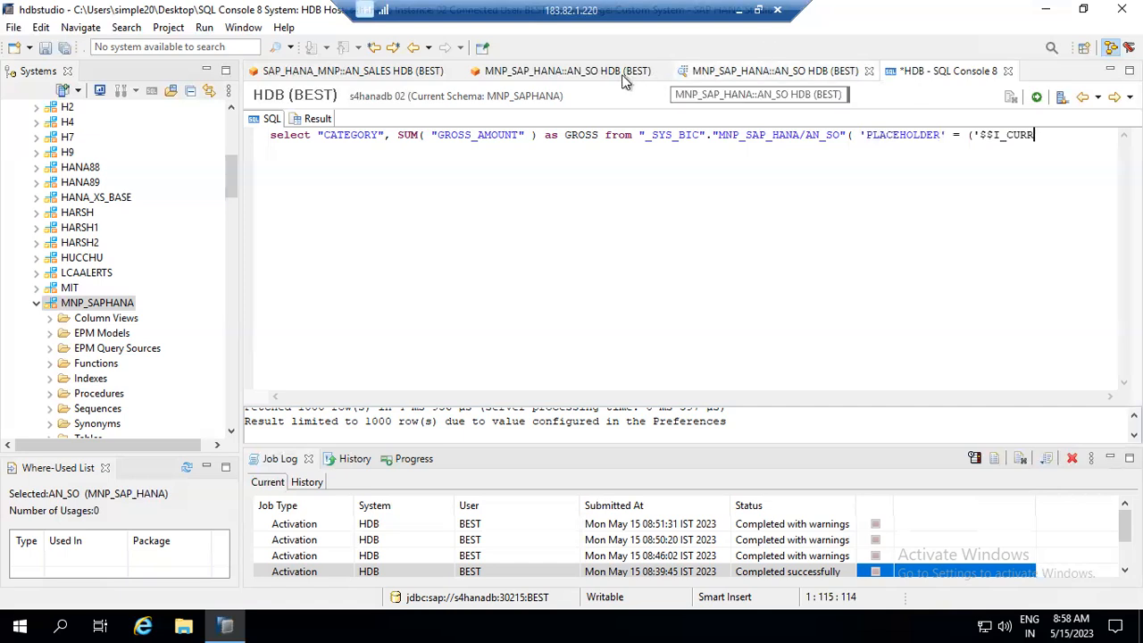
- Check the input parameters listed in the AN_SO view definition's output
click(567, 70)
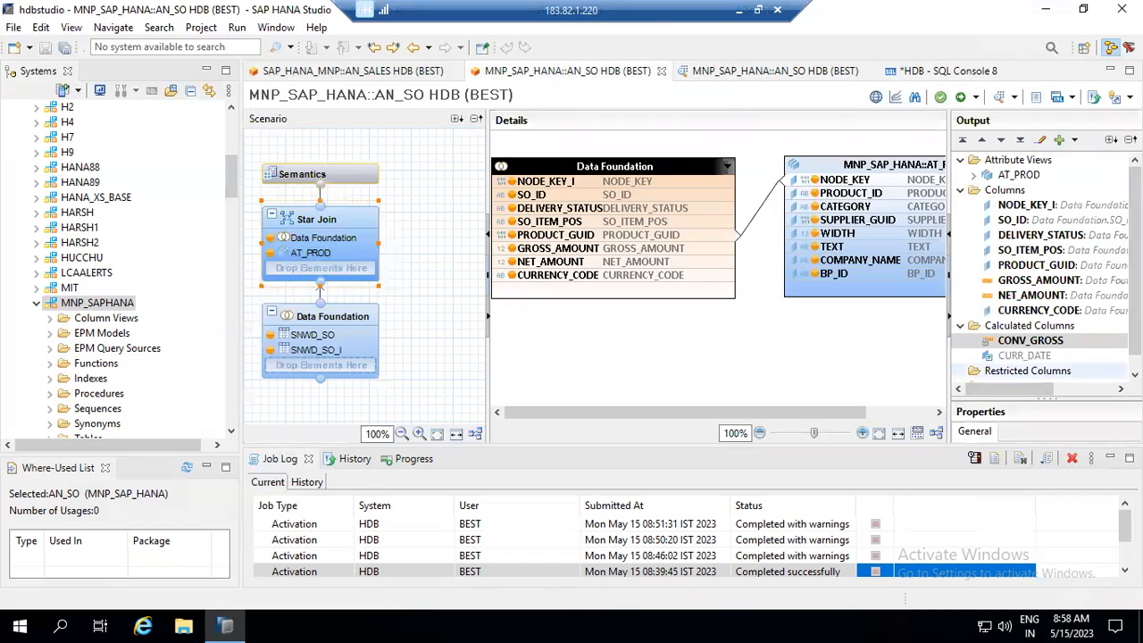
scroll(955, 370, down, 1)
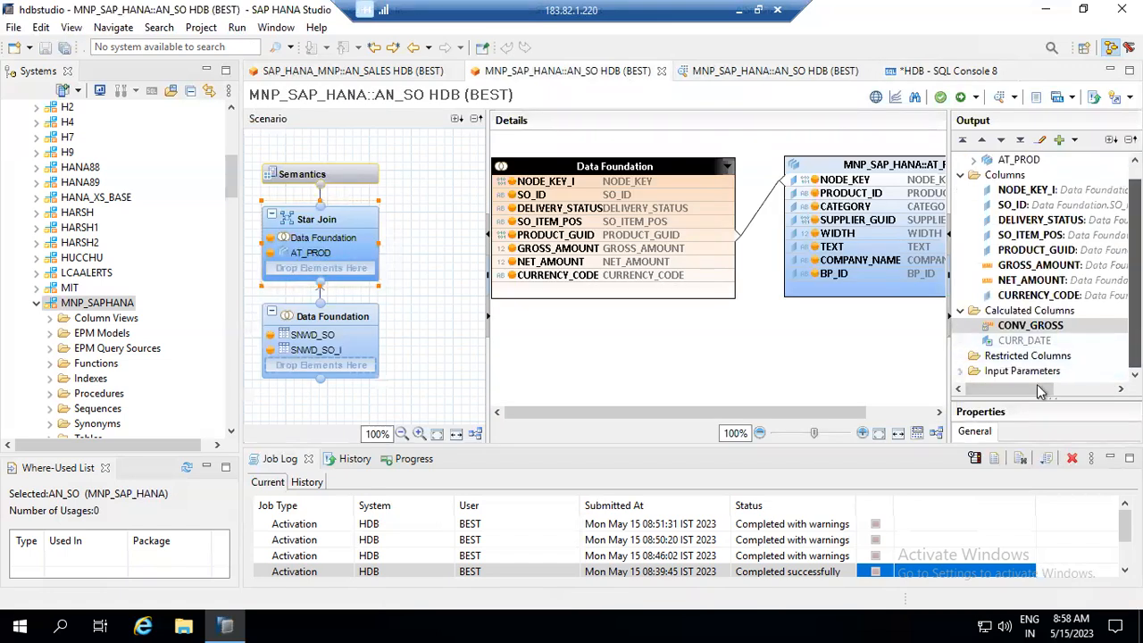
click(961, 370)
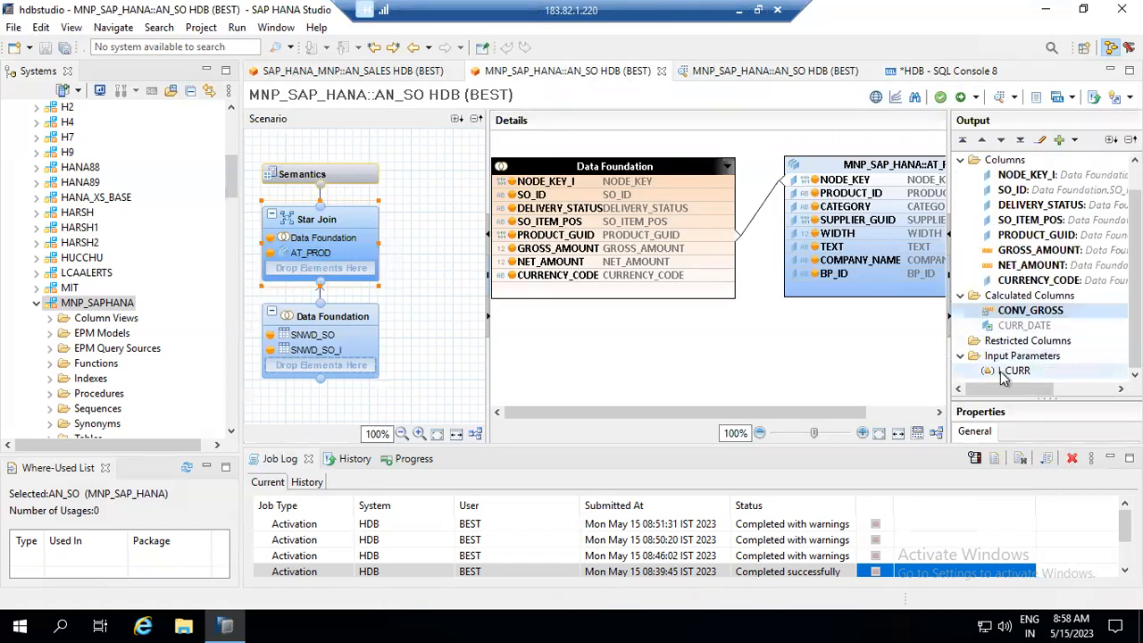
- Complete the placeholder as ('$$I_CURR$$','INR') and start a new query line
click(897, 75)
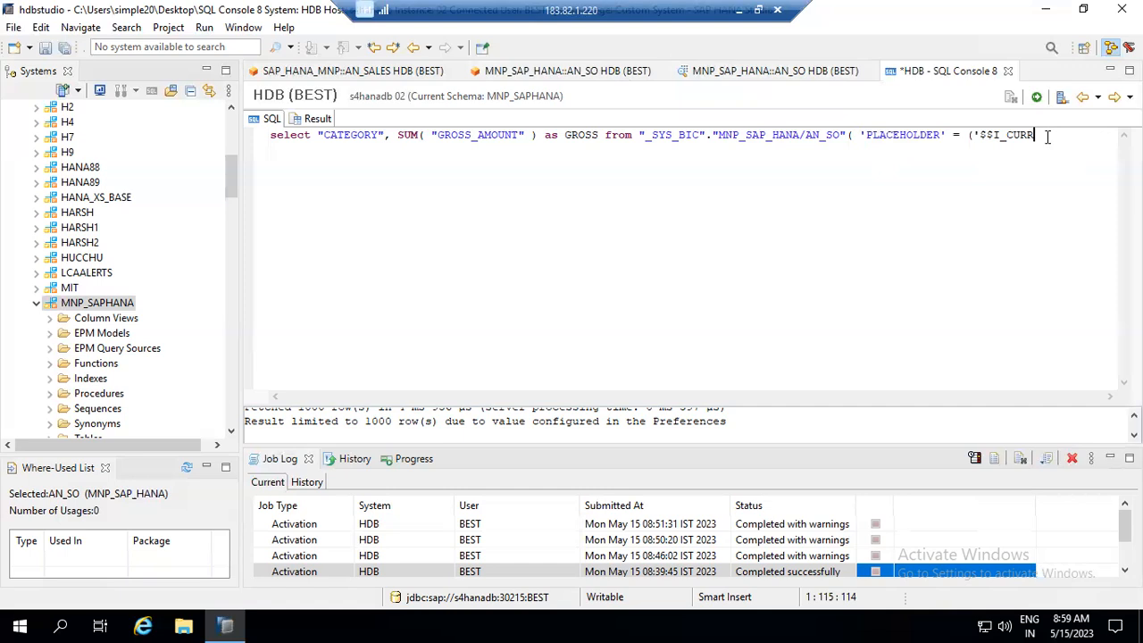
text($$)
key(Left)
key(Left)
key(shift+Left)
key(shift+Left)
key(shift+Left)
key(shift+Left)
key(shift+Left)
key(shift+Left)
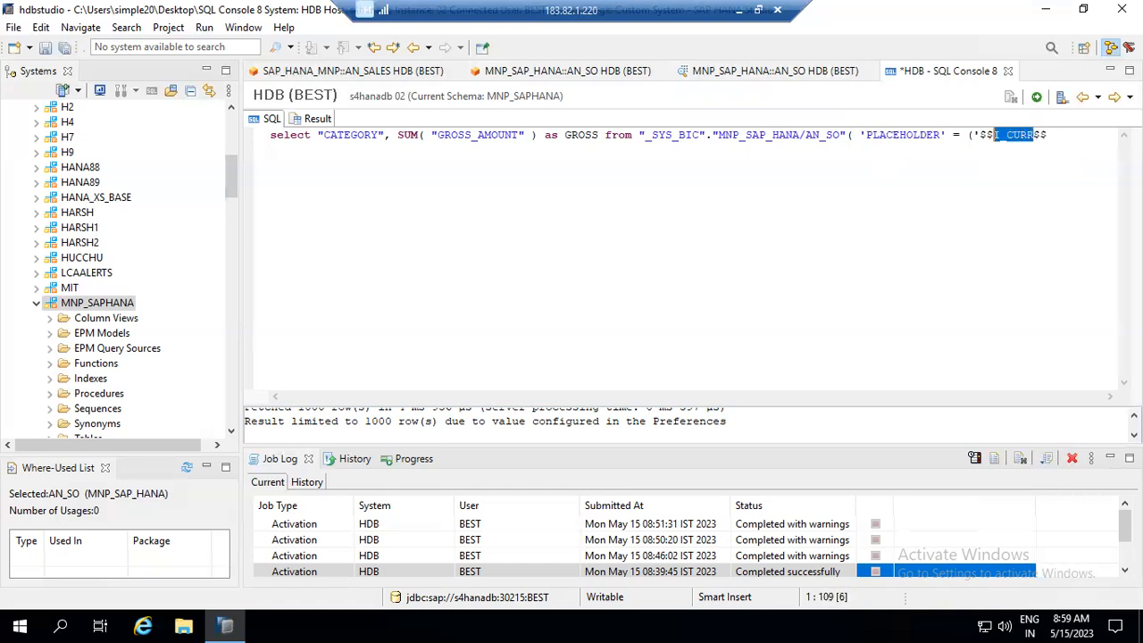
key(Right)
key(Right)
key(Right)
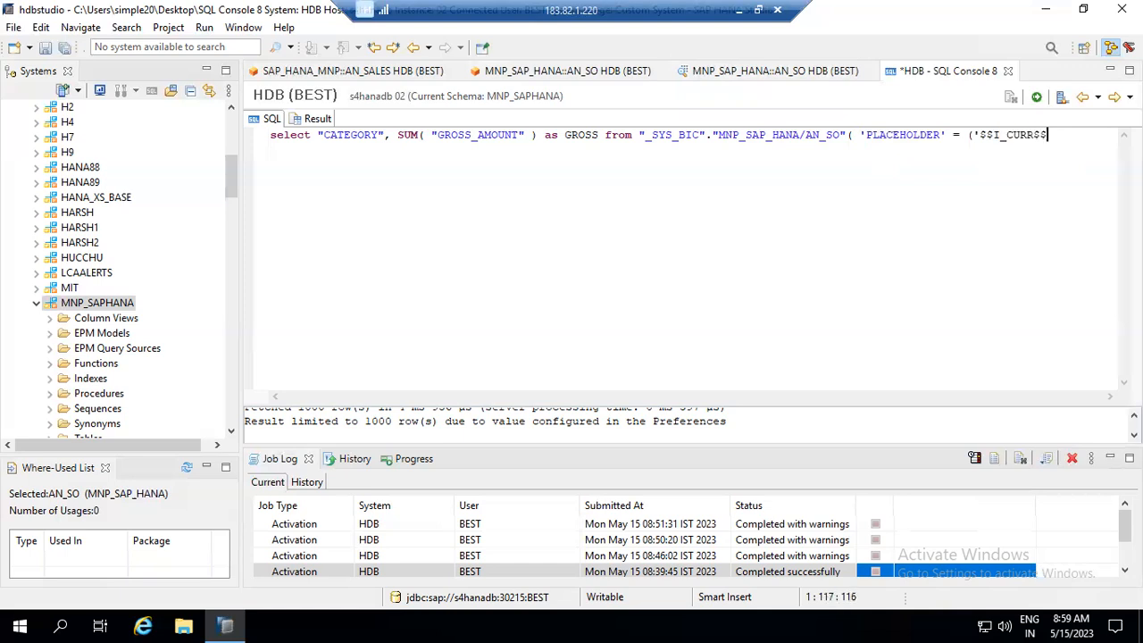
text(')
text(,)
text(INR')
key(Left)
key(Left)
key(Left)
text(')
key(Right)
key(Right)
key(Right)
key(Right)
text() g)
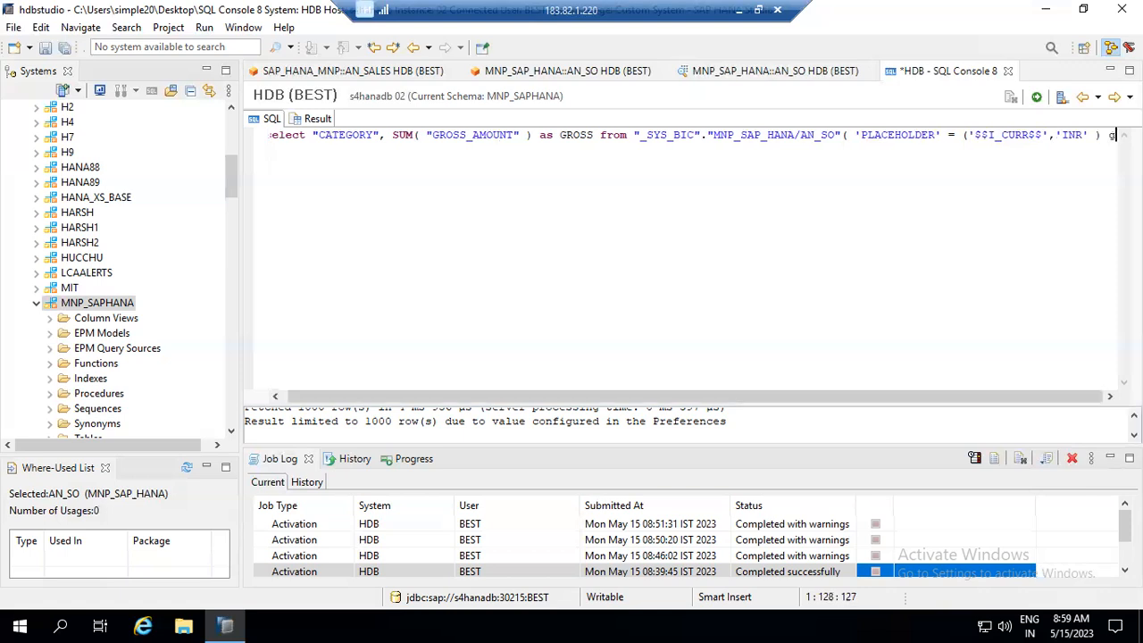
key(BackSpace)
key(Return)
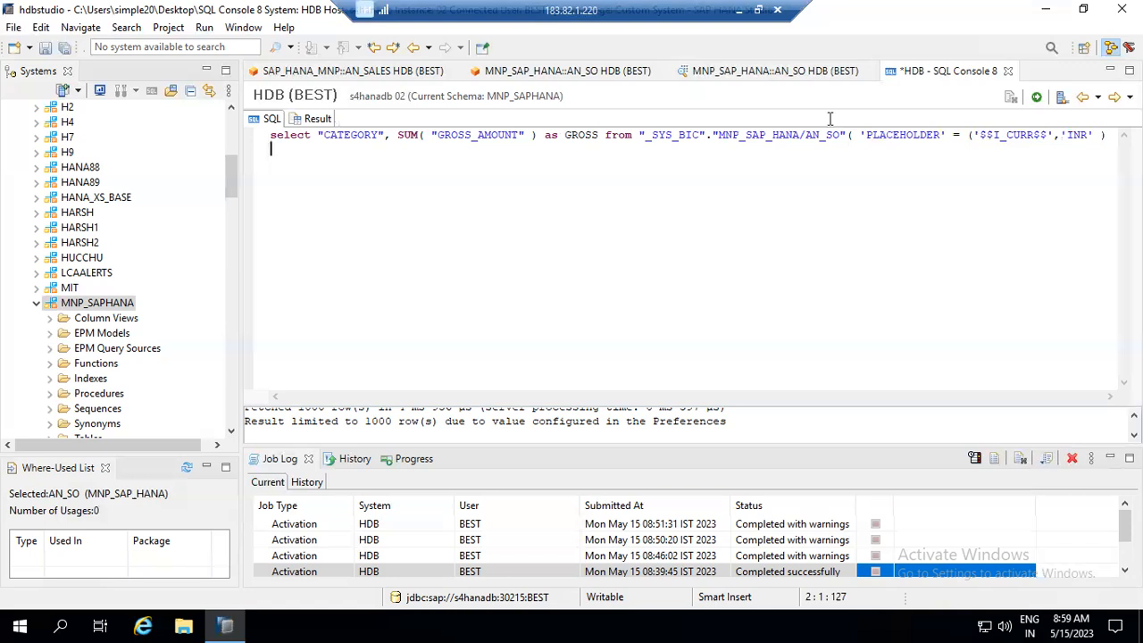
- Add GROUP by CATEGORY on the query's second line
drag(393, 137, 425, 138)
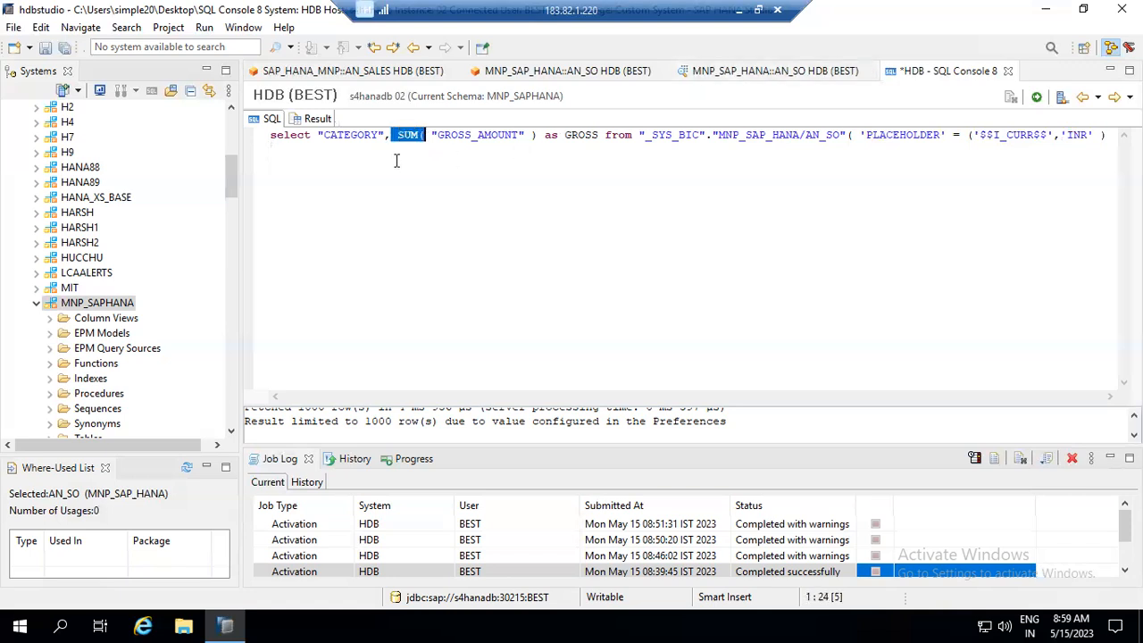
click(387, 163)
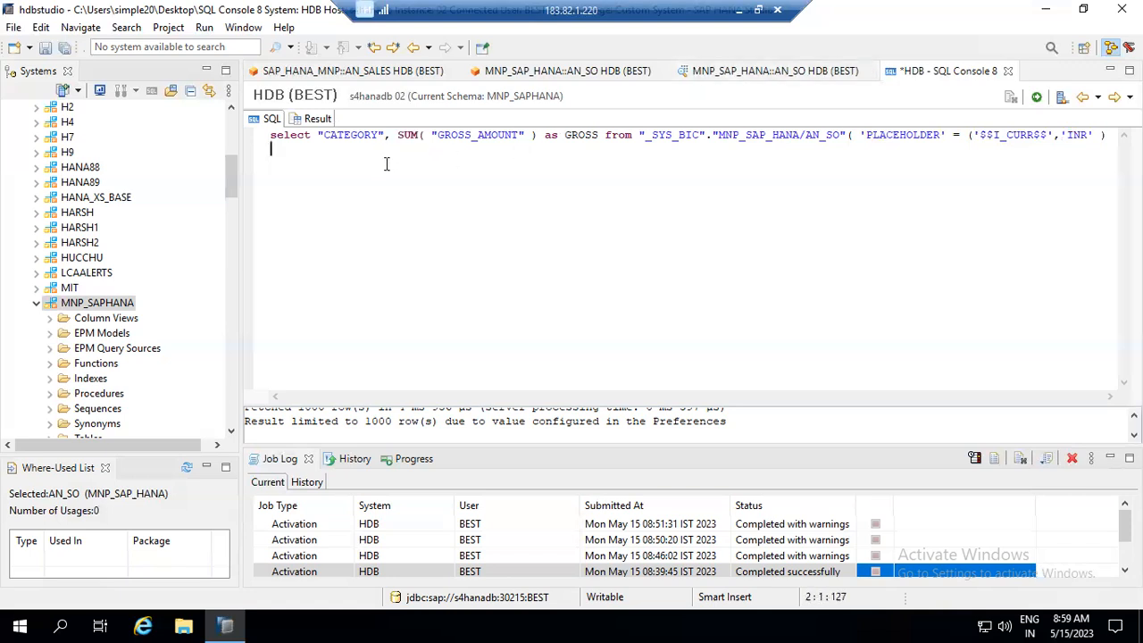
text(grou)
key(BackSpace)
key(BackSpace)
key(BackSpace)
key(BackSpace)
text(GROUP by CAT)
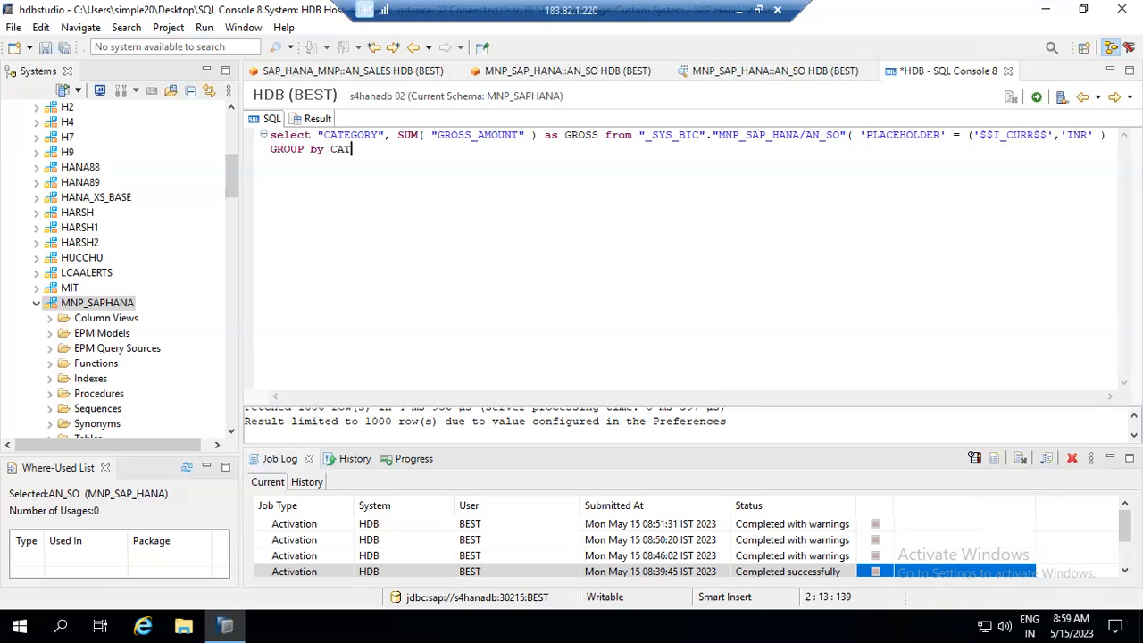
text(EGORY)
- Run the query, read the syntax error, join the lines and change to GROUP BY
click(1036, 99)
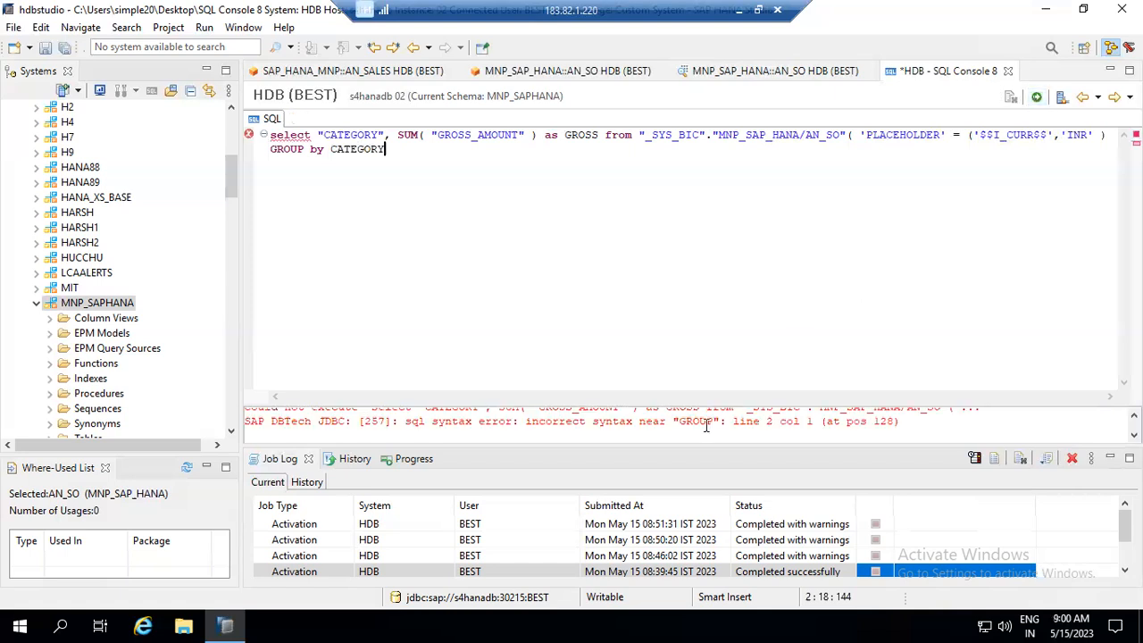
drag(723, 402, 717, 320)
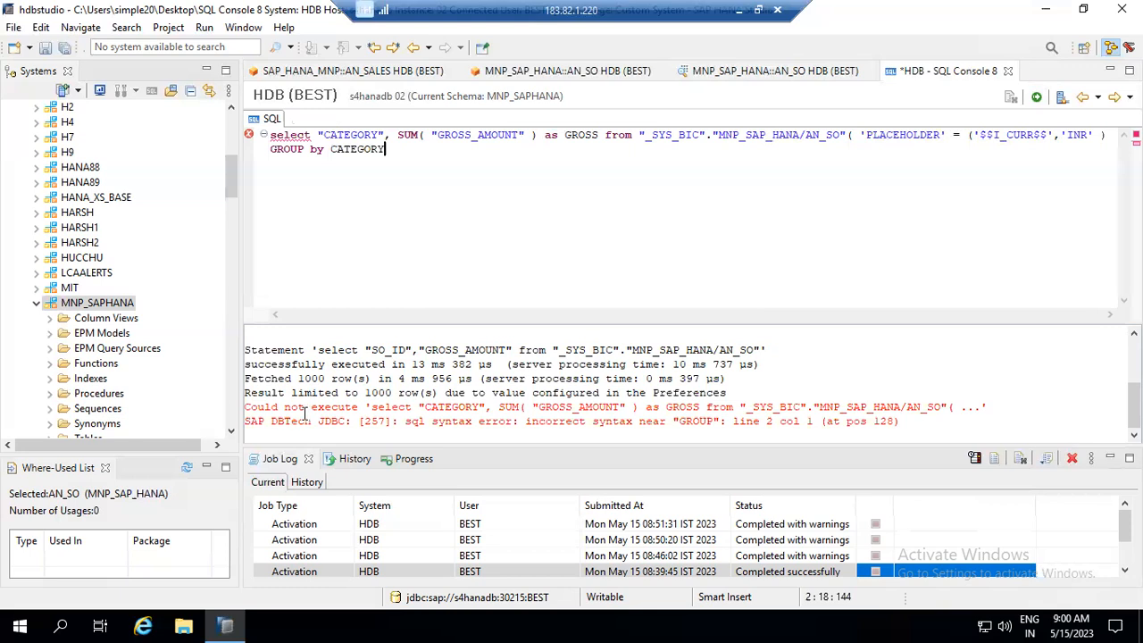
drag(310, 408, 942, 407)
drag(521, 422, 687, 417)
click(1105, 134)
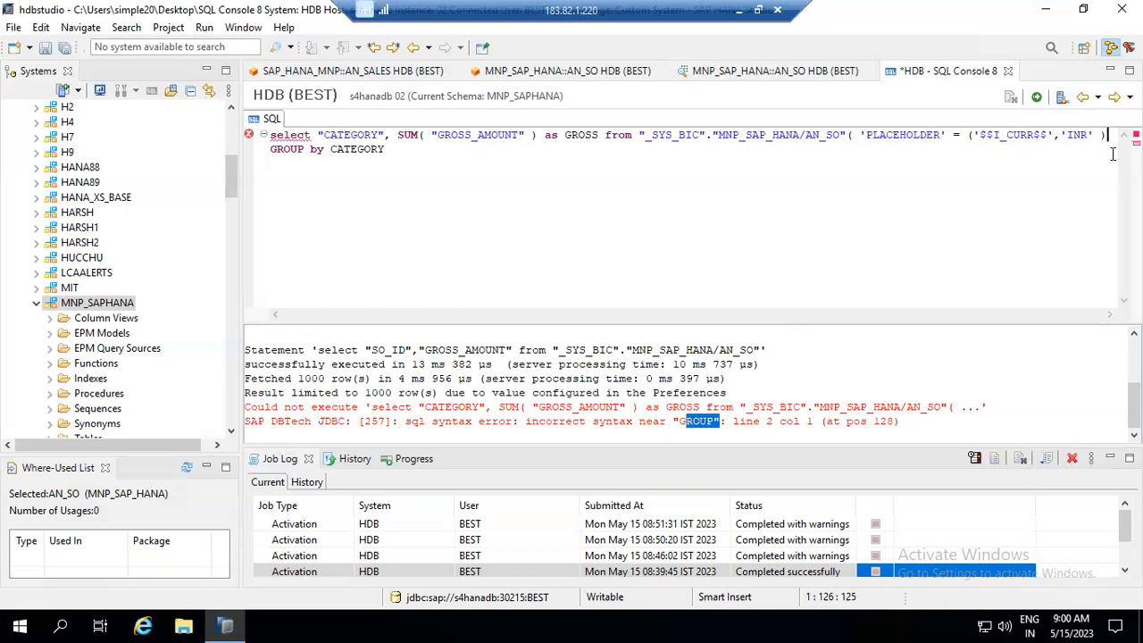
key(Delete)
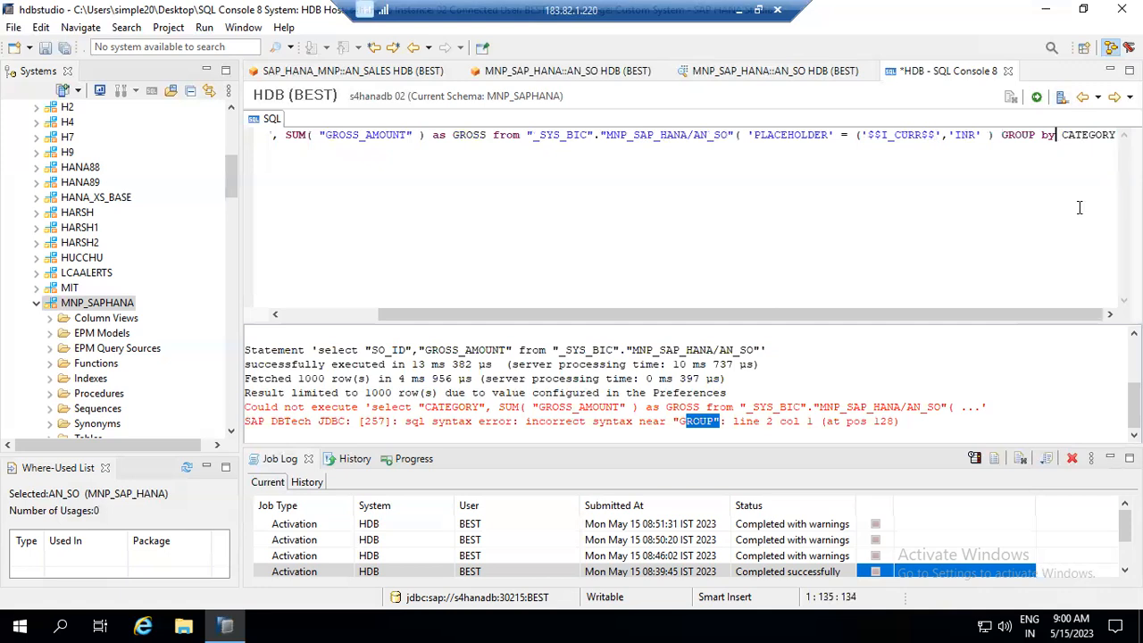
key(ctrl+Right)
key(Delete)
key(Delete)
key(Delete)
text(BY)
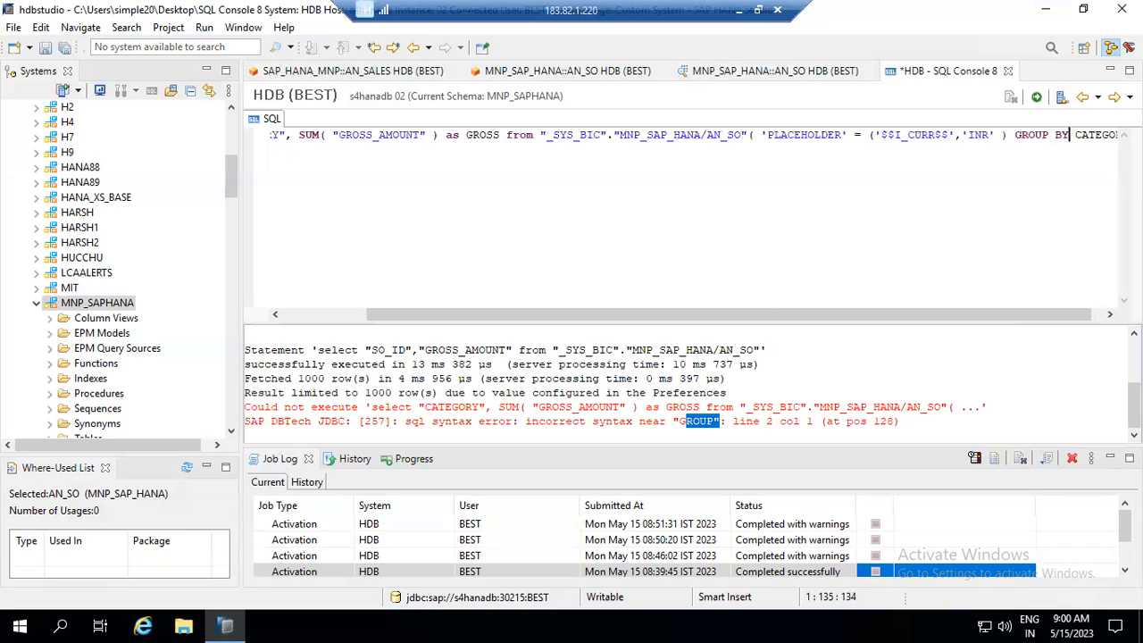
- Re-run the query and insert the missing ')' before GROUP BY
click(1035, 96)
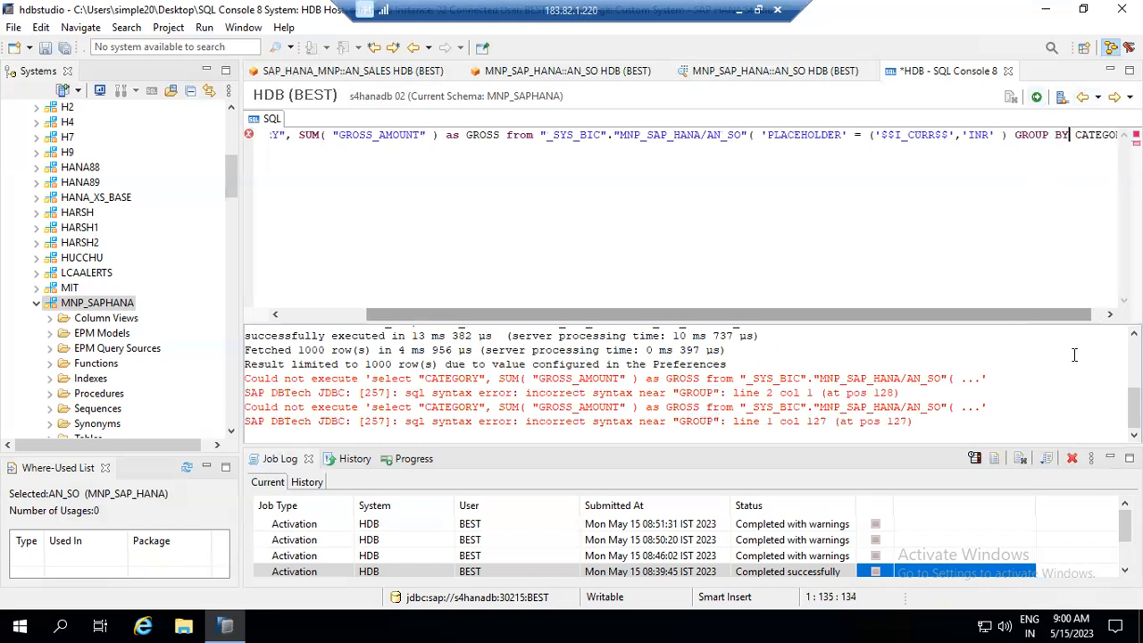
drag(661, 421, 716, 421)
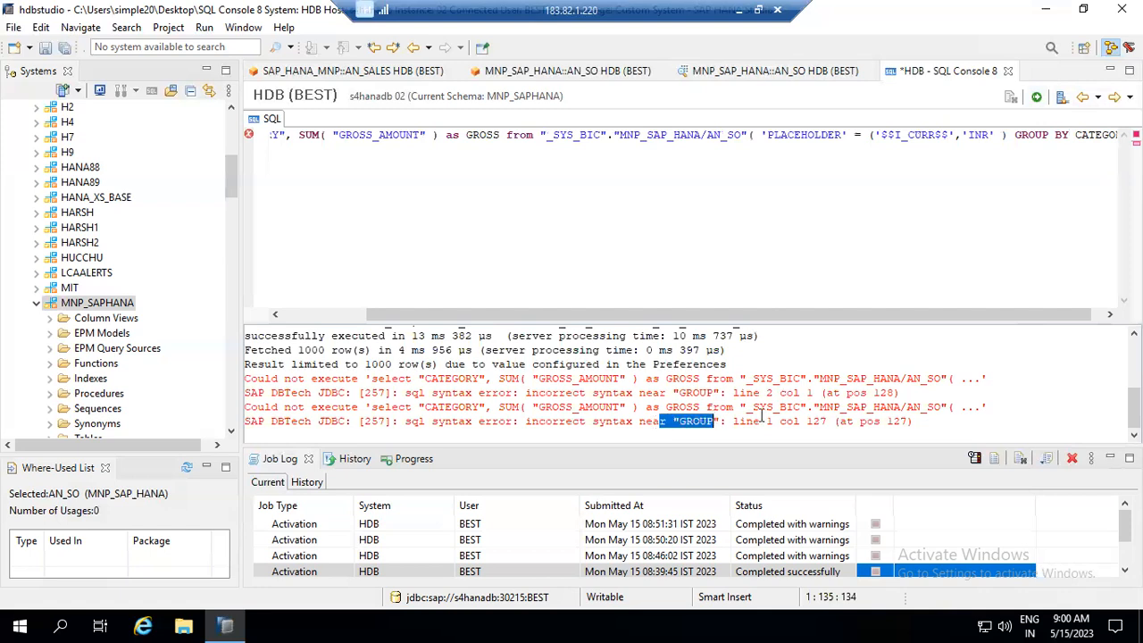
drag(786, 423, 834, 421)
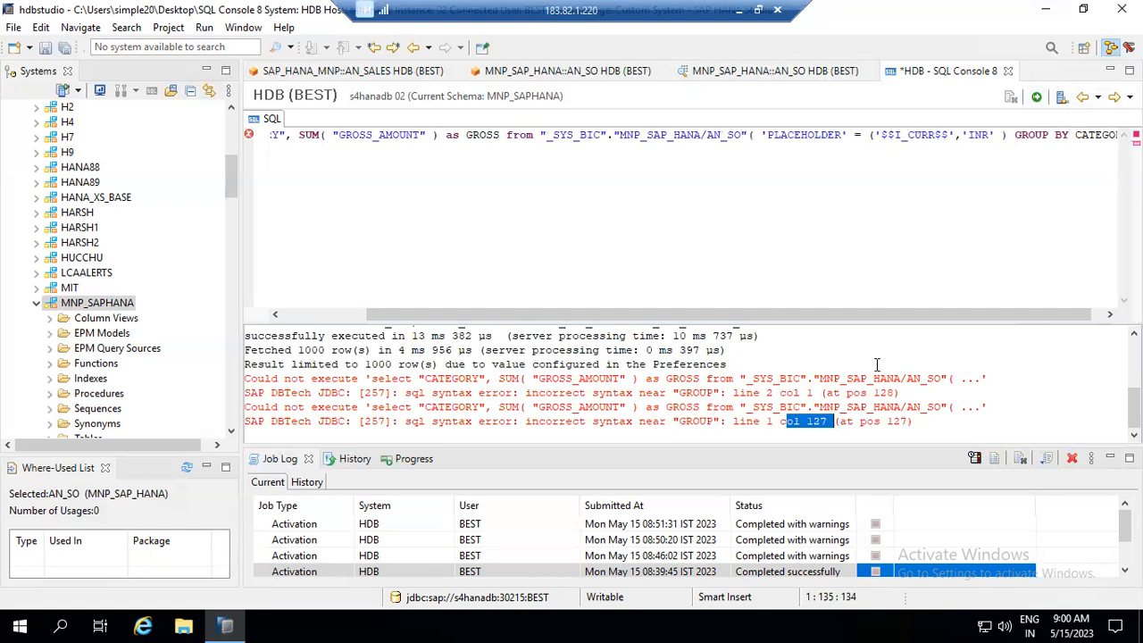
click(1018, 135)
key(Left)
click(753, 135)
click(868, 134)
click(1015, 135)
text())
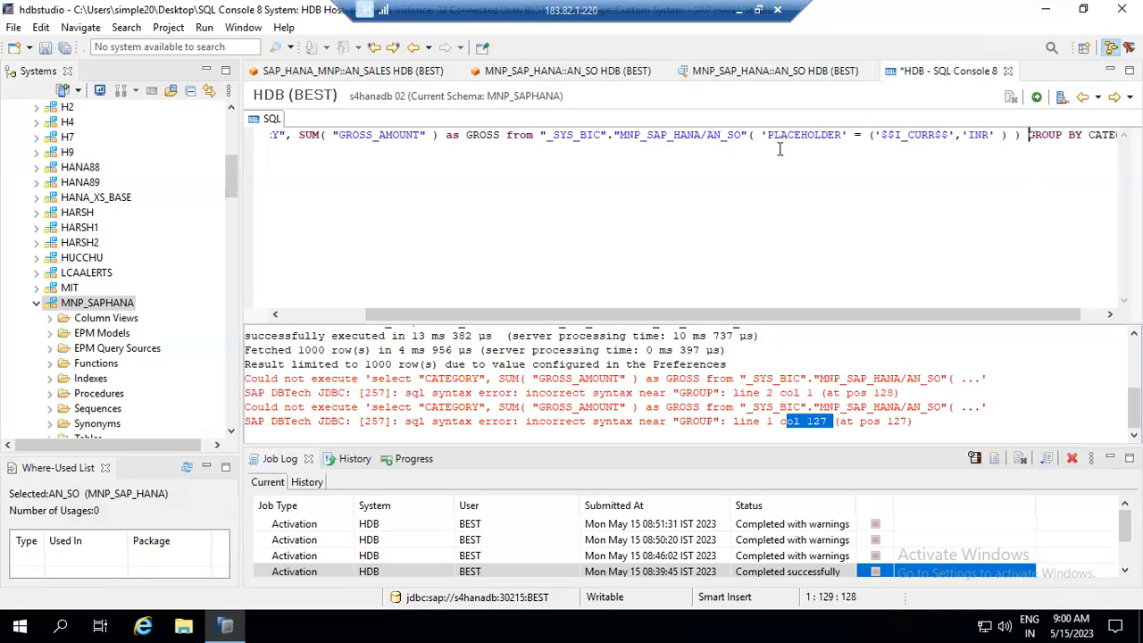
click(1035, 97)
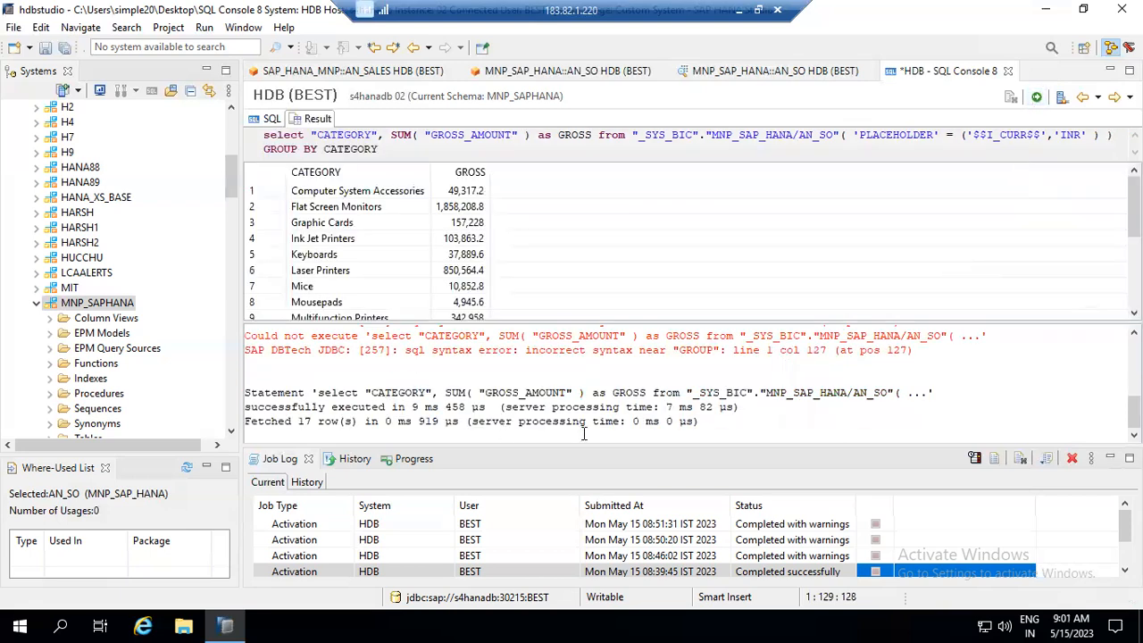
drag(365, 392, 656, 420)
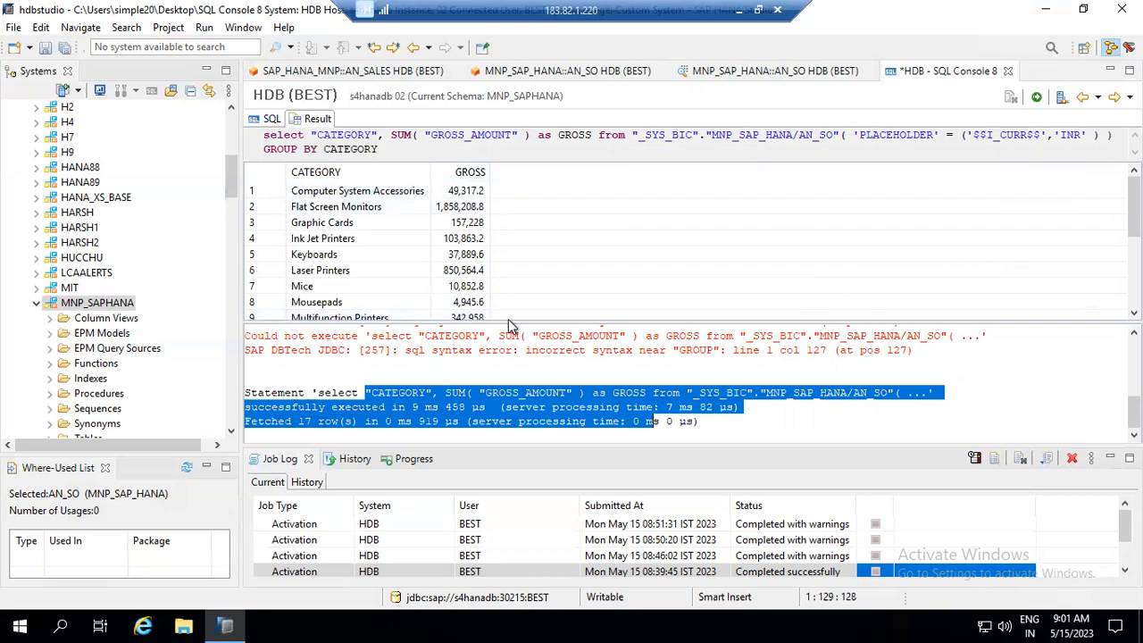
drag(511, 326, 523, 401)
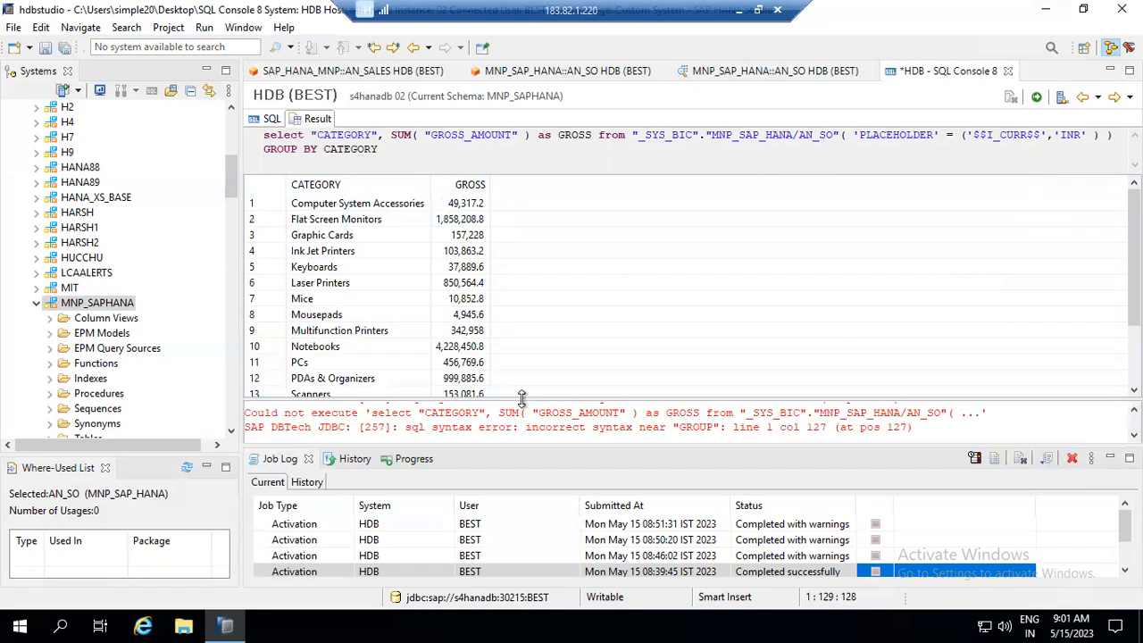
click(580, 71)
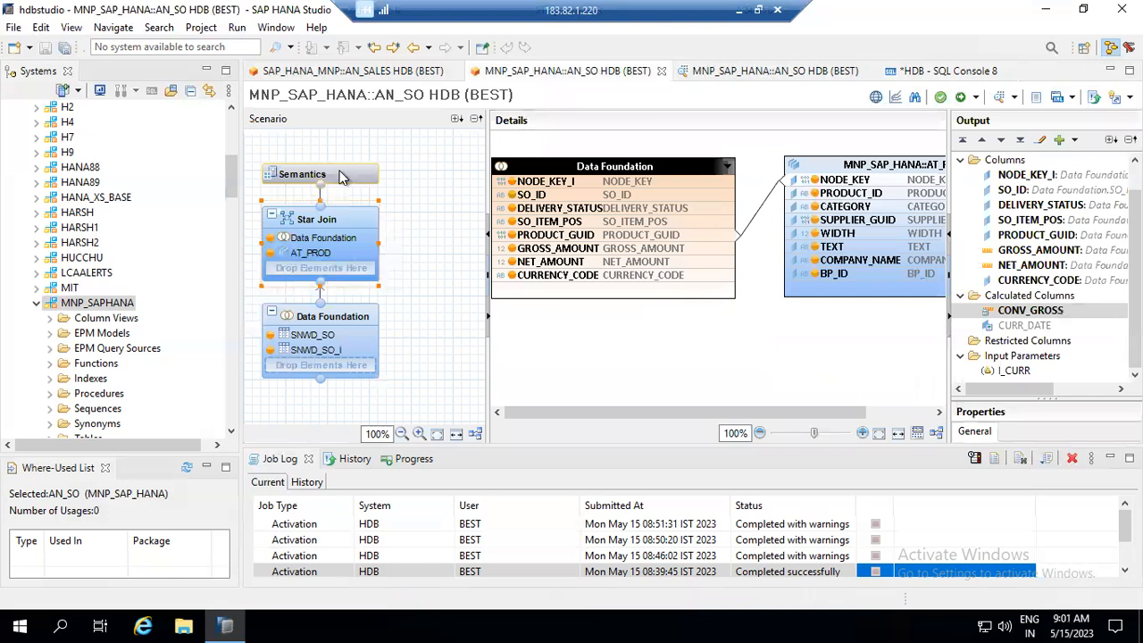
click(339, 174)
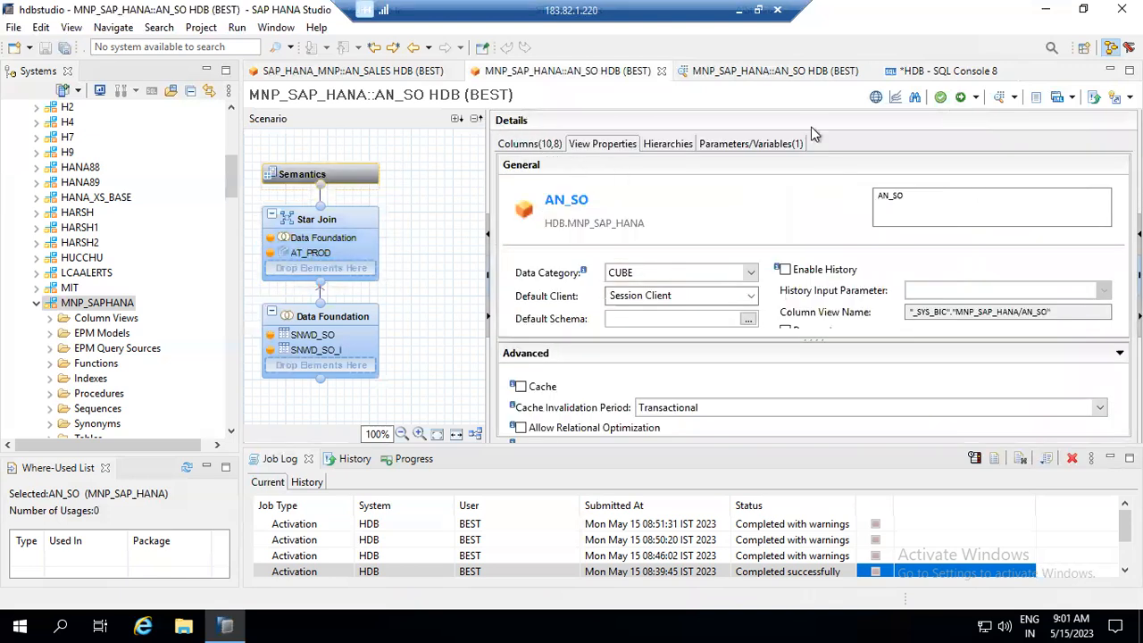
click(773, 71)
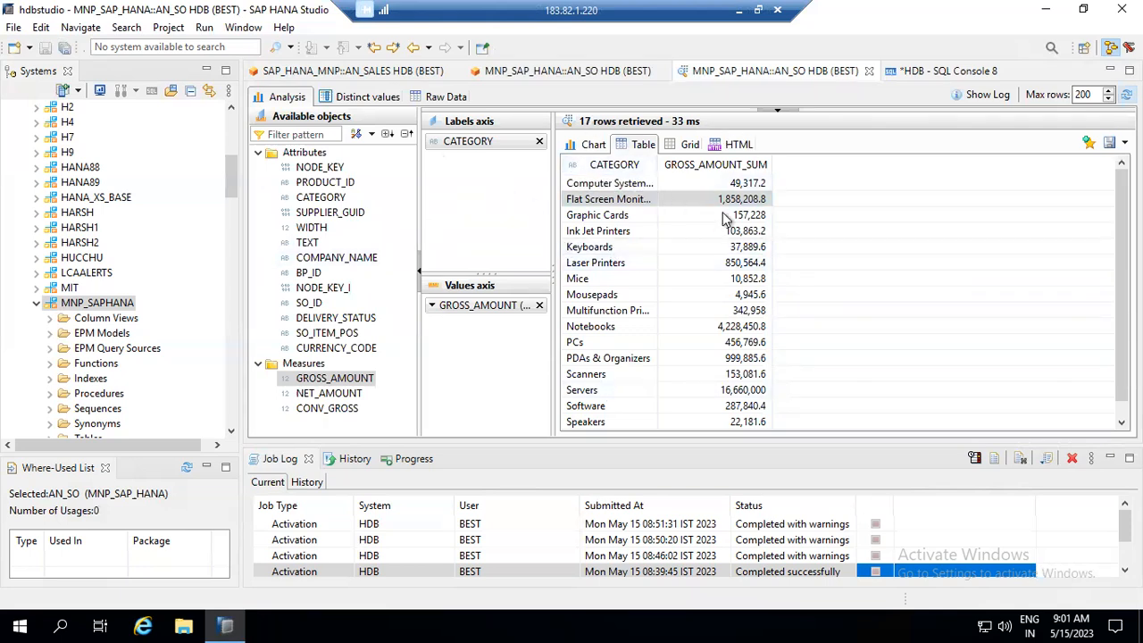
click(951, 79)
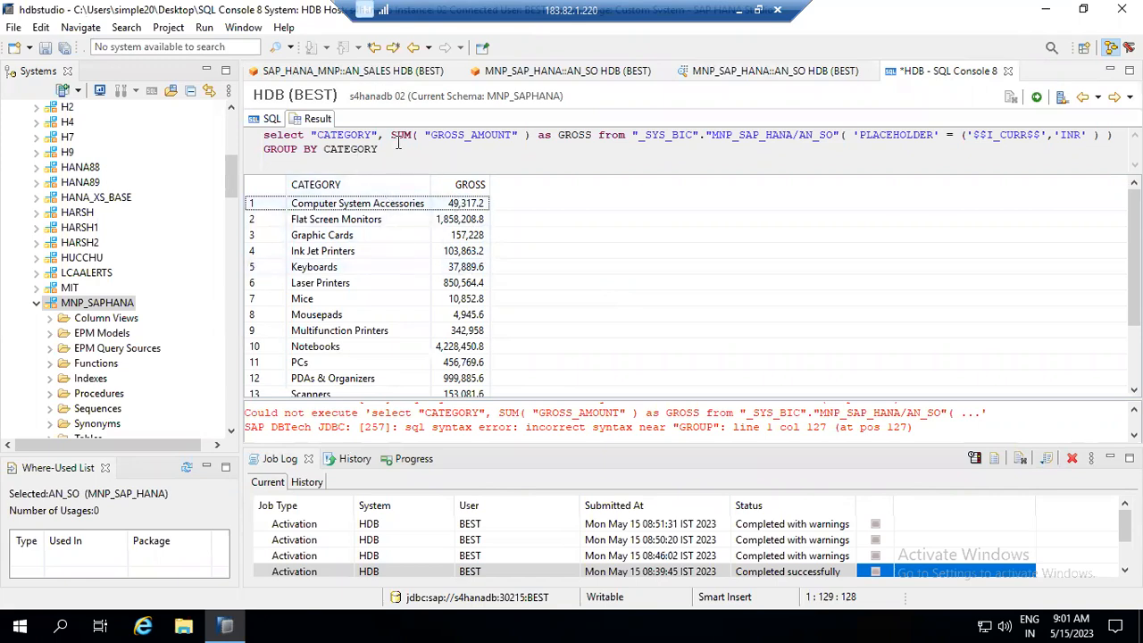
drag(379, 150, 252, 134)
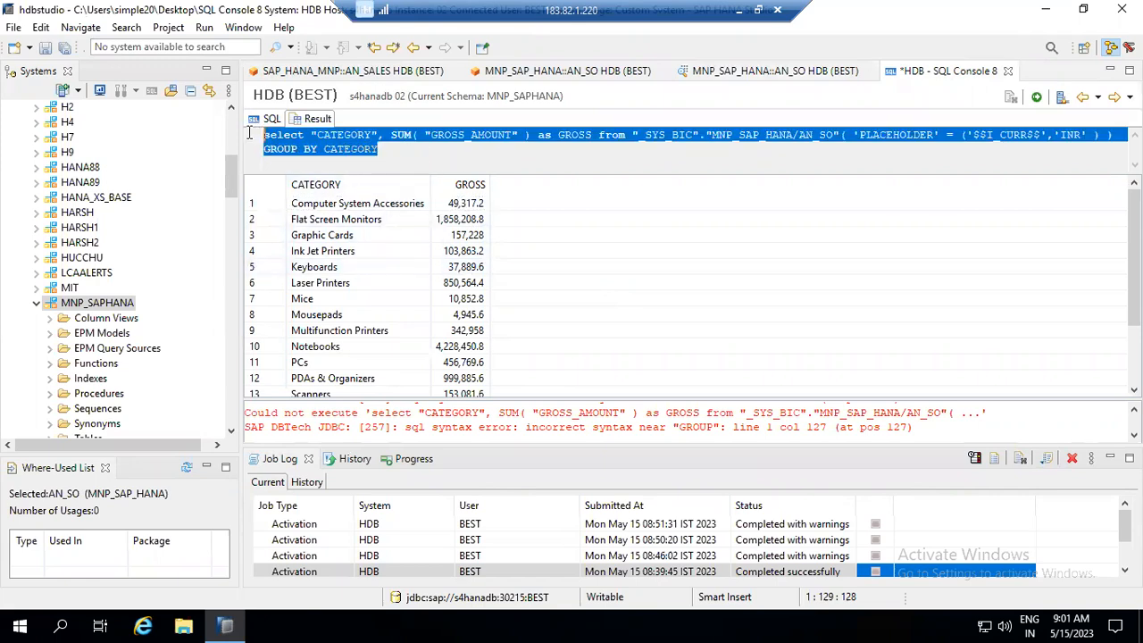
click(739, 69)
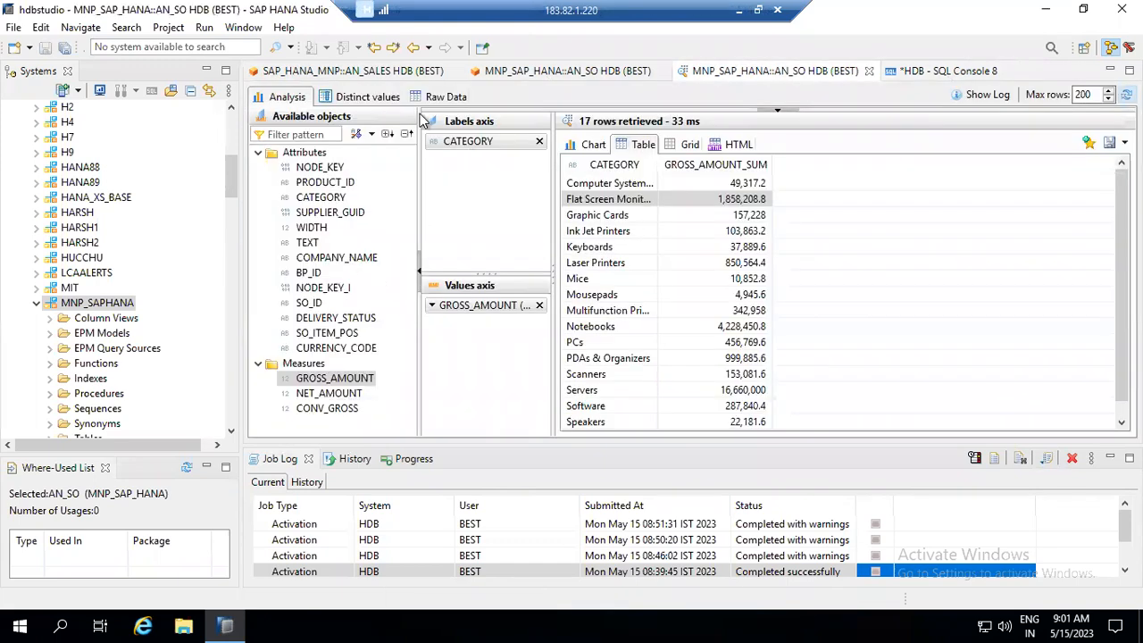
click(948, 75)
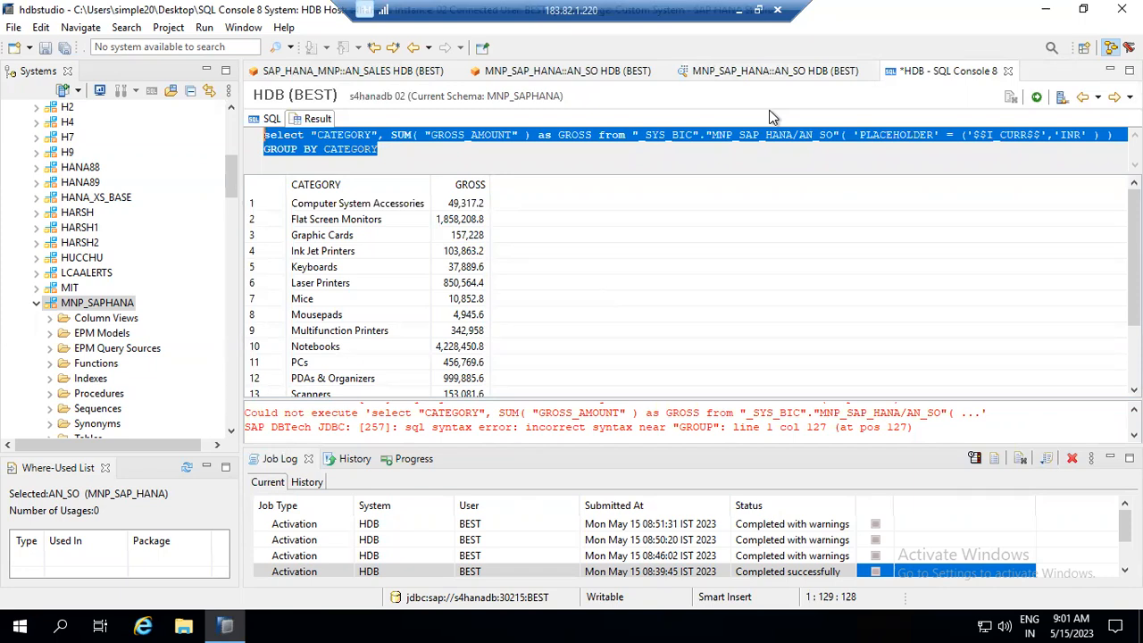
- Create analytic view AN_PO in the MNP_SAP_HANA package's Analytic Views folder
click(231, 135)
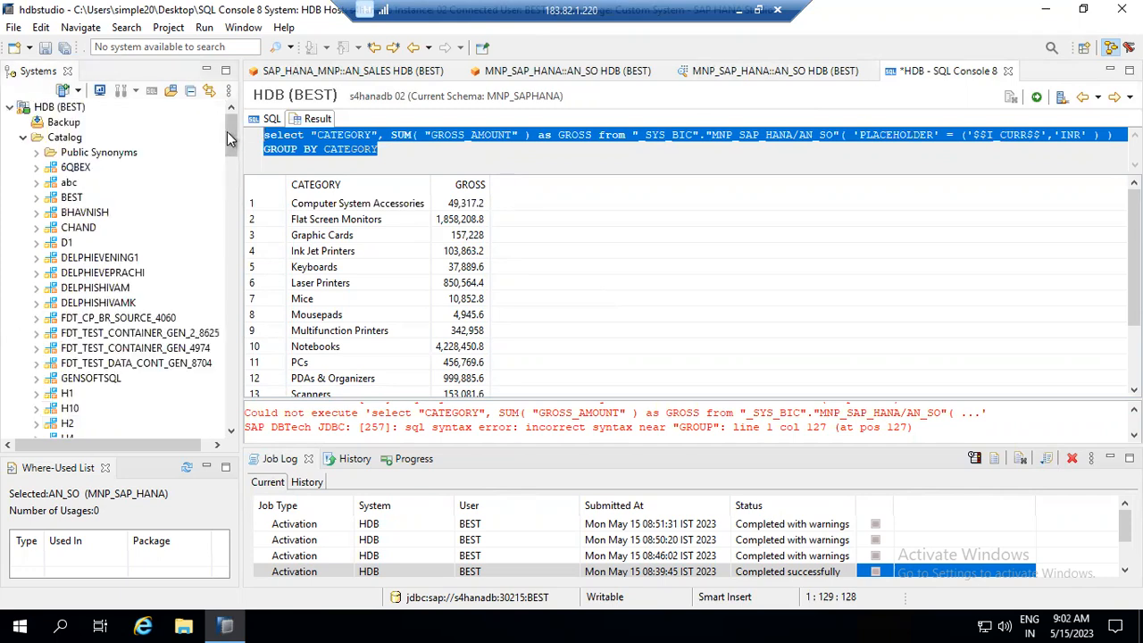
click(23, 137)
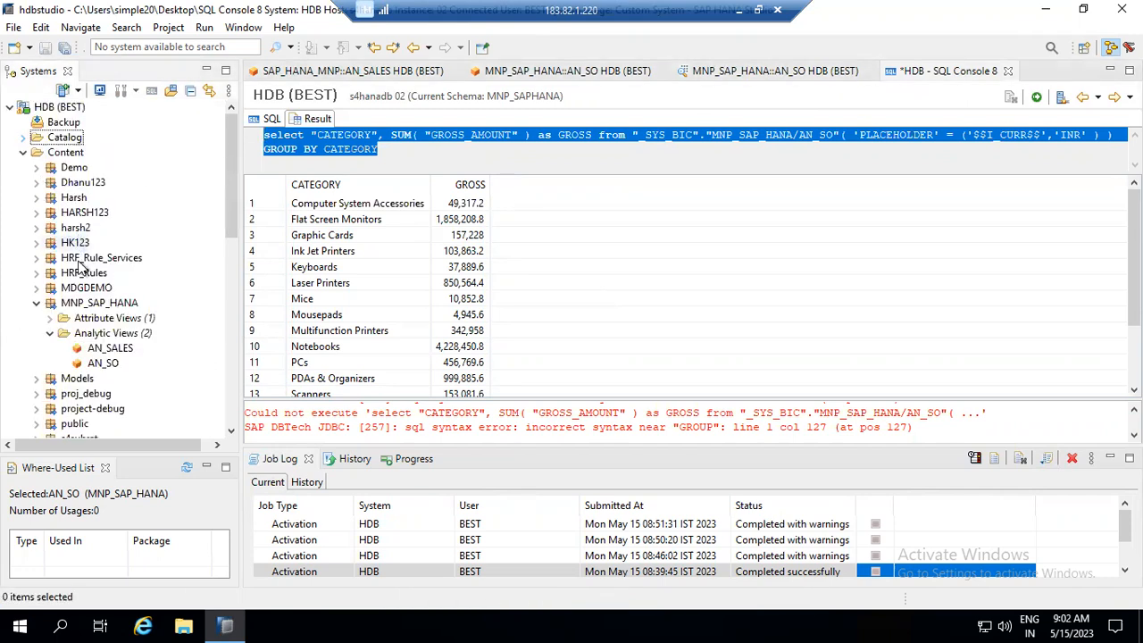
click(78, 305)
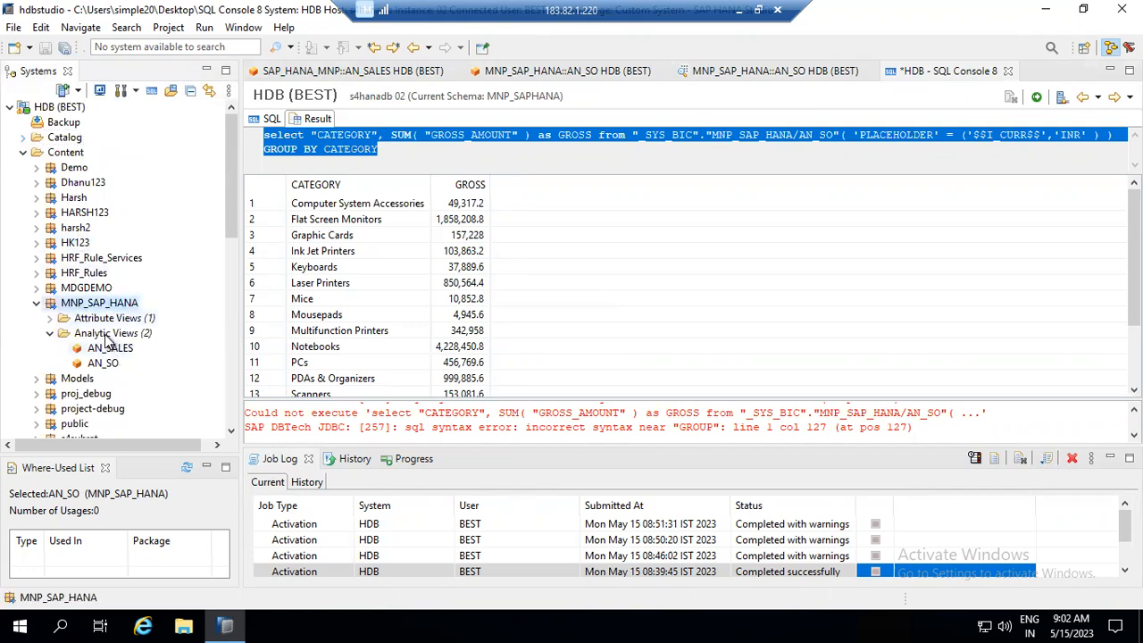
click(107, 336)
right_click(107, 337)
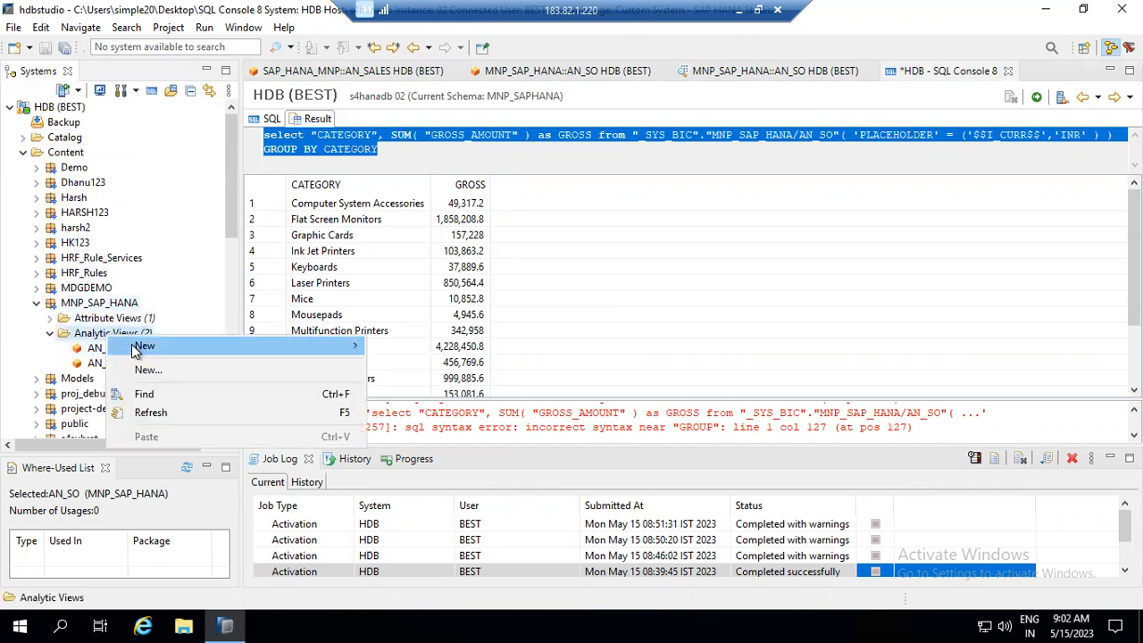
click(146, 371)
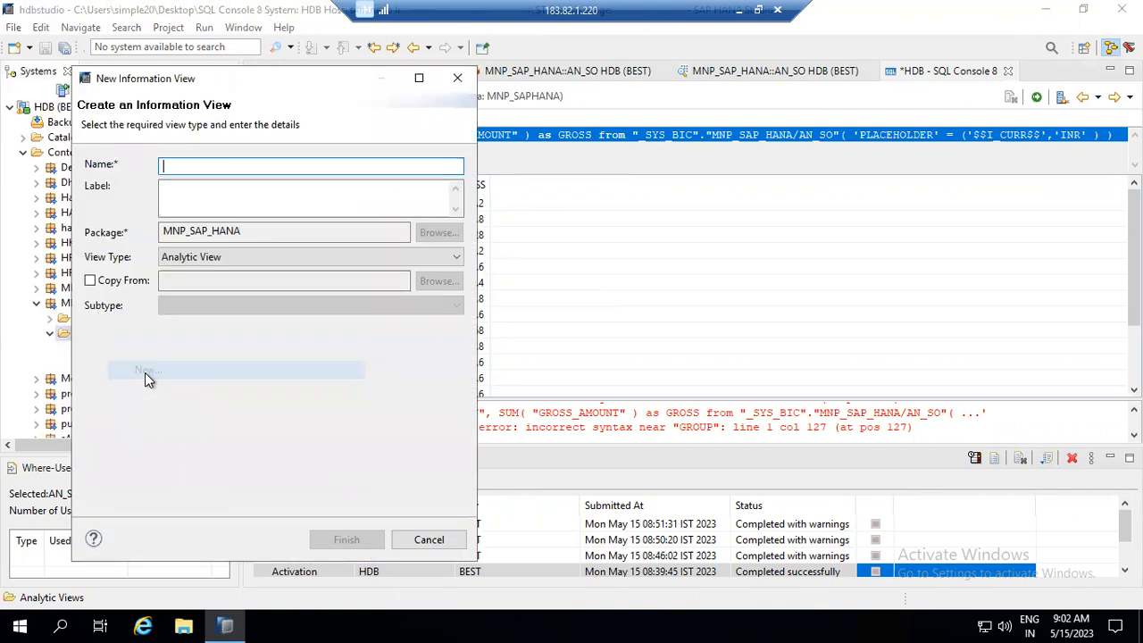
text(AN_PO)
key(Tab)
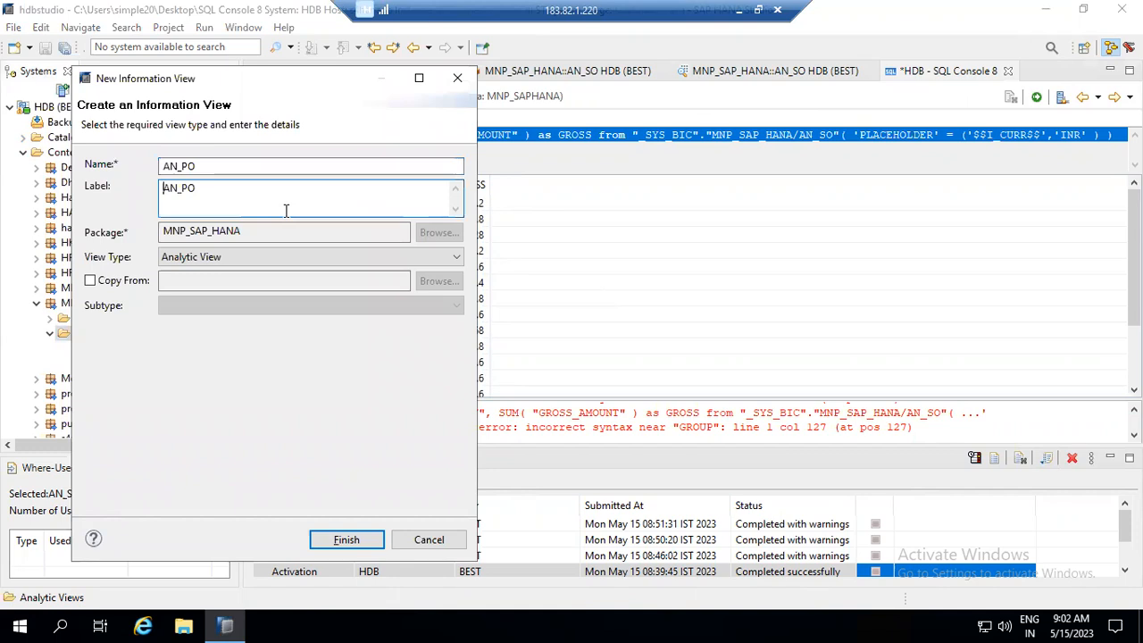
click(346, 541)
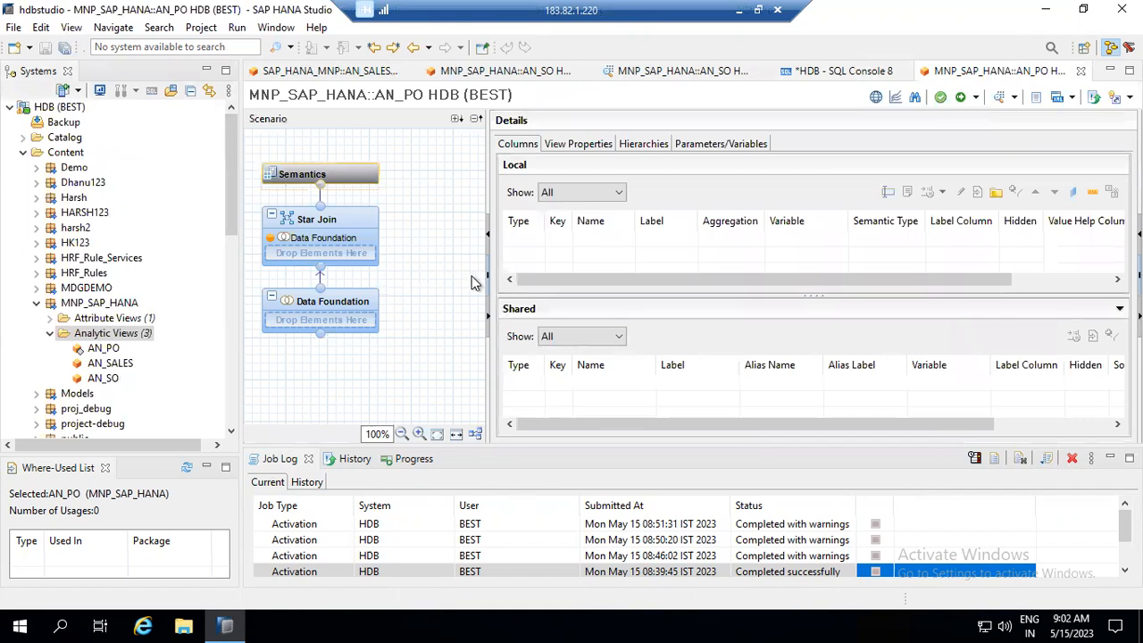
- Add the SNWD_PO table to AN_PO's data foundation
click(342, 304)
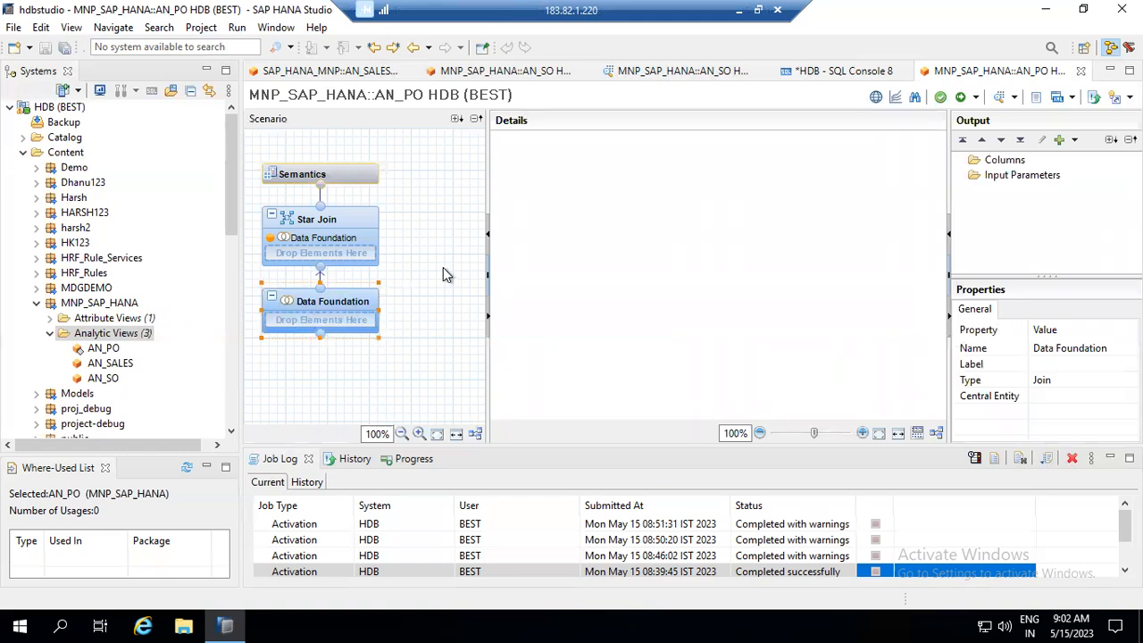
mouse_move(352, 296)
click(394, 297)
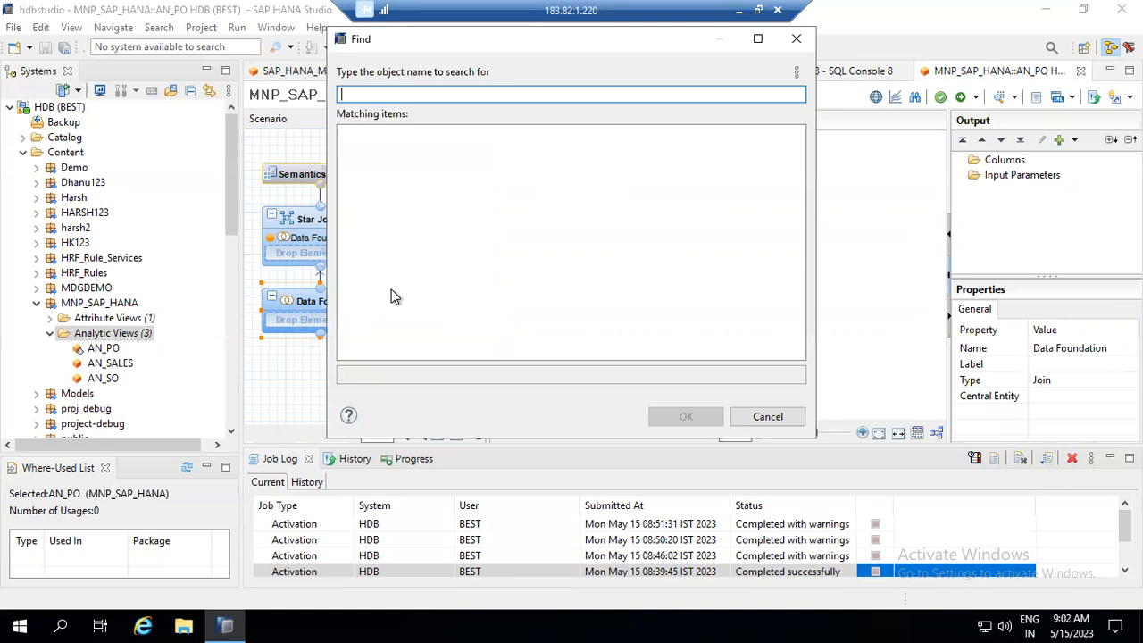
text(S)
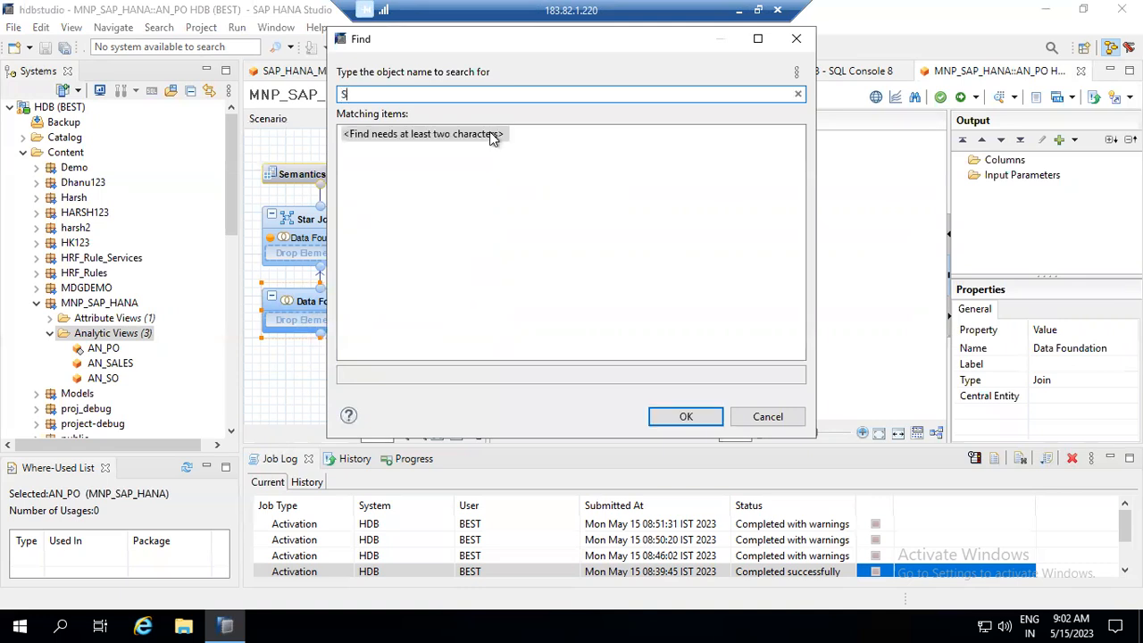
text(NWD_PO)
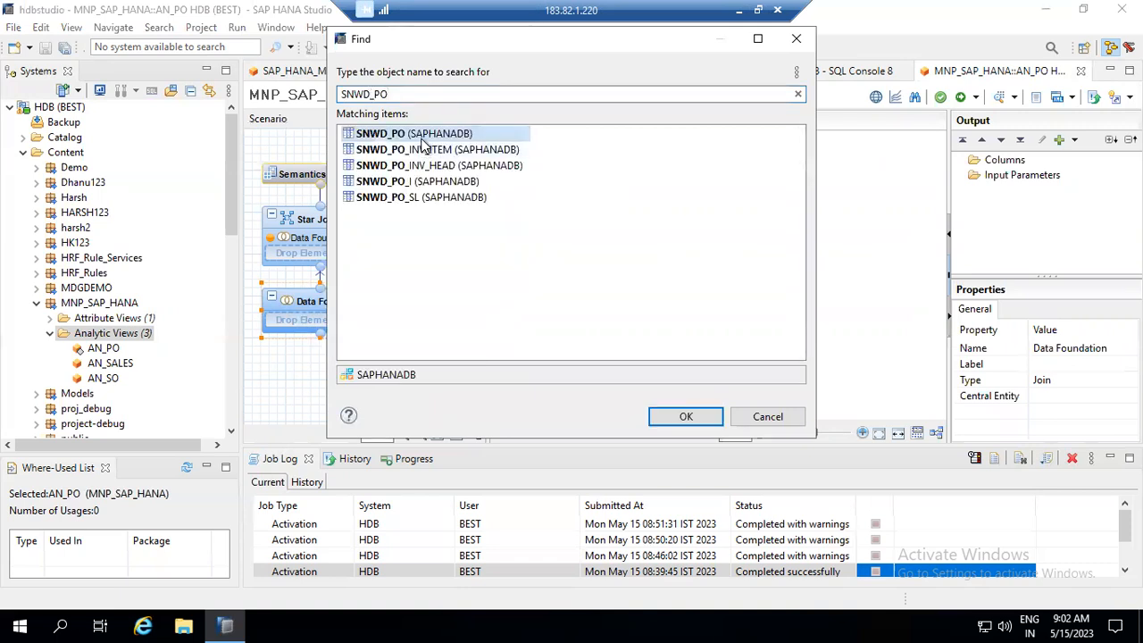
double_click(420, 138)
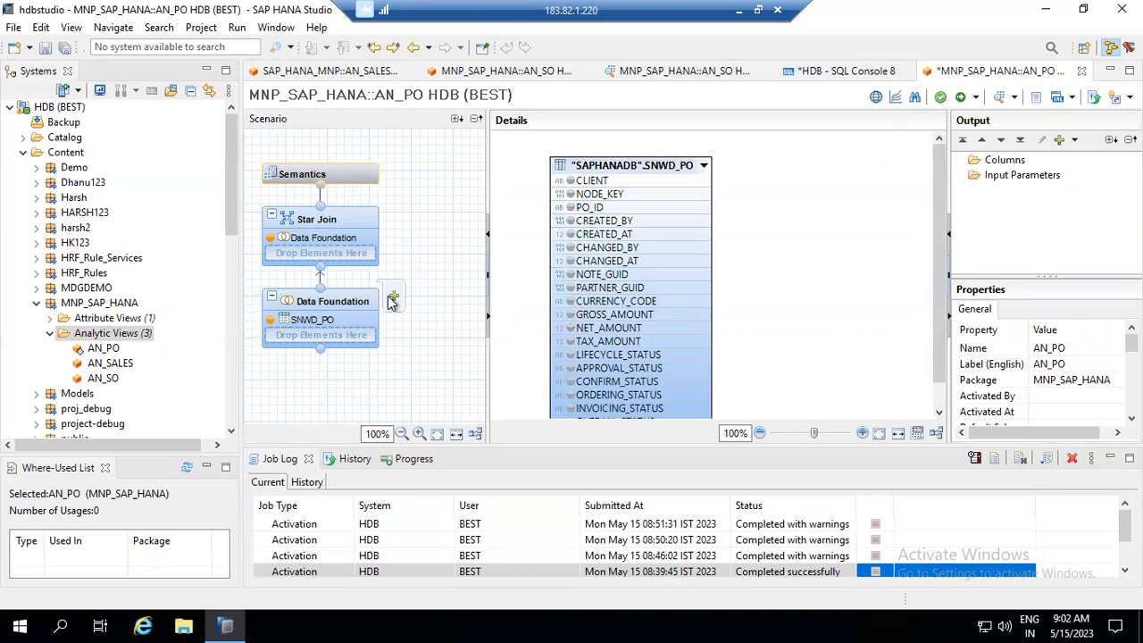
- Add SNWD_PO_I and join it to SNWD_PO on CLIENT and NODE_KEY to PARENT_KEY
click(392, 300)
text(SN)
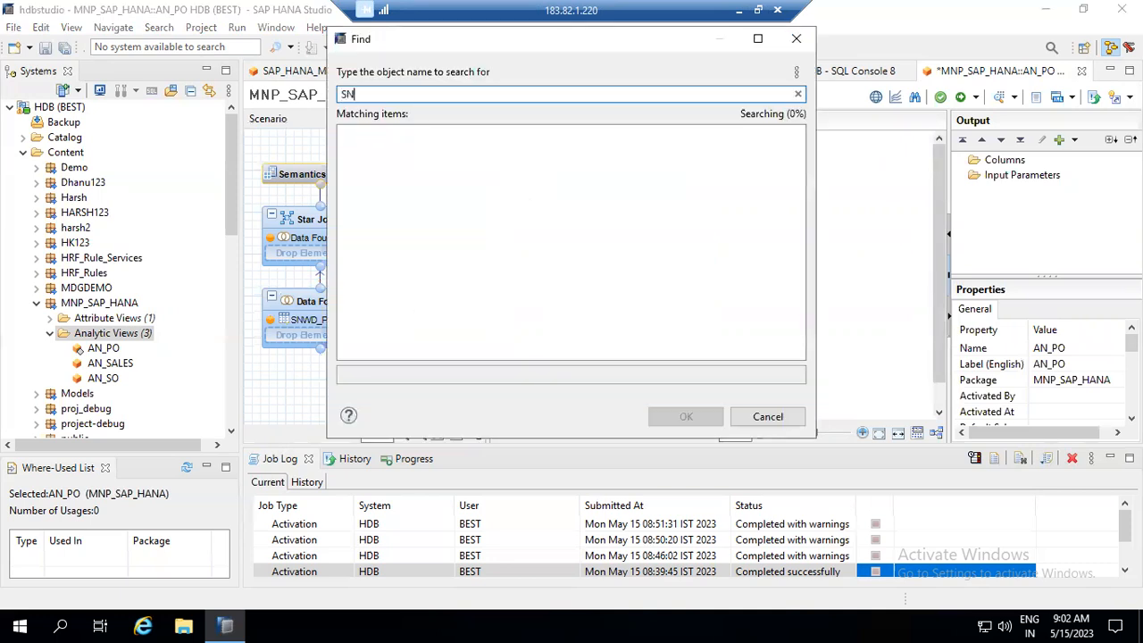
text(WD_PO)
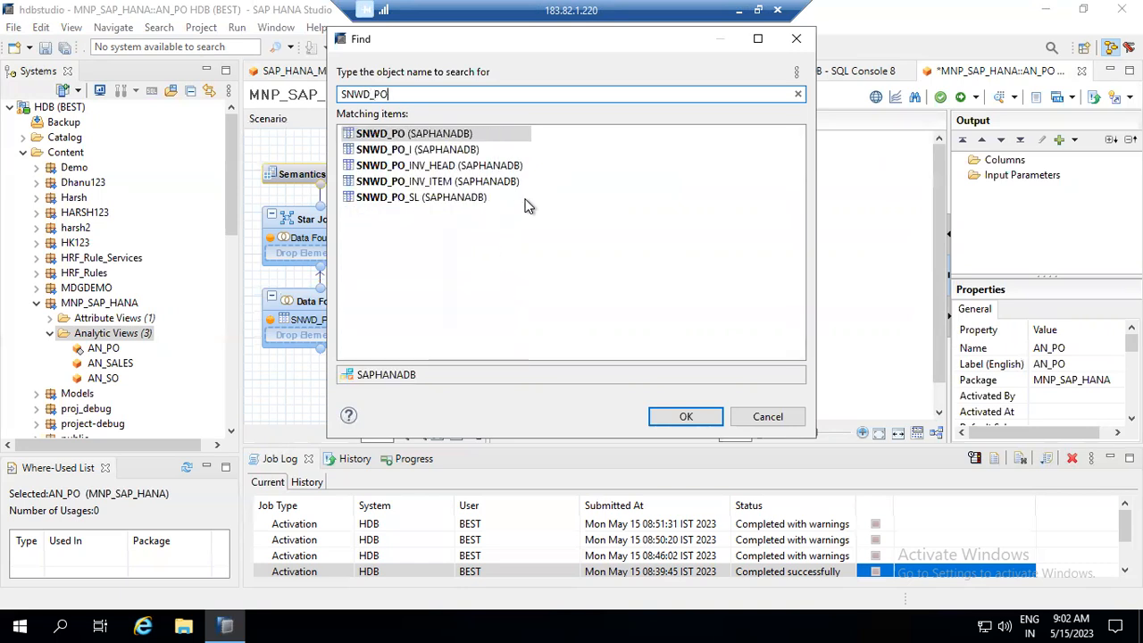
click(426, 152)
double_click(426, 150)
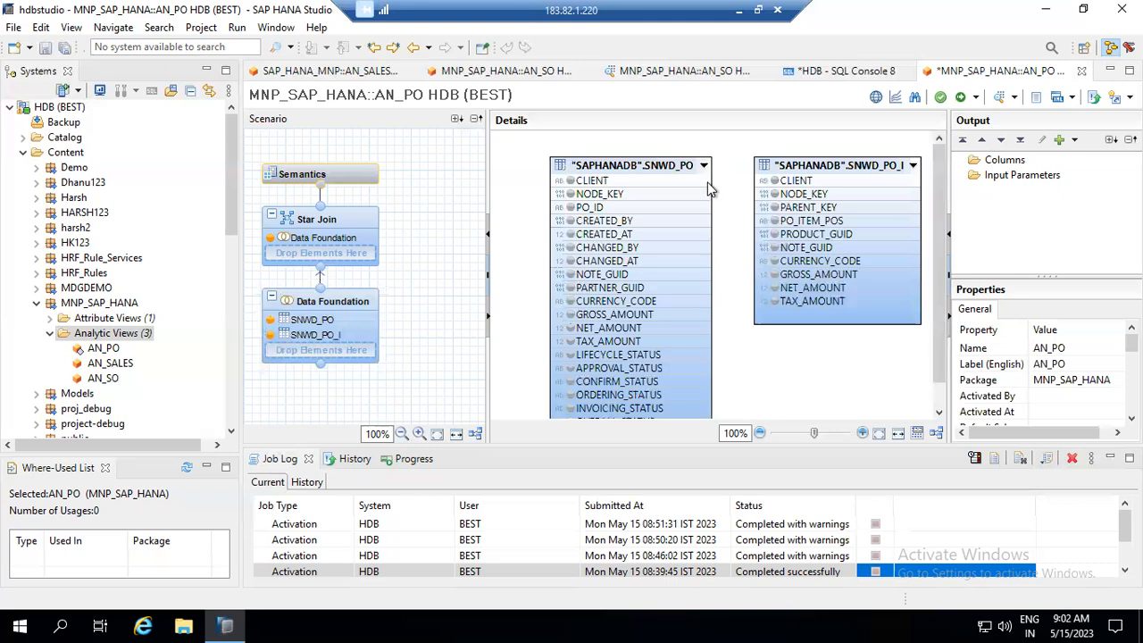
drag(701, 180, 768, 182)
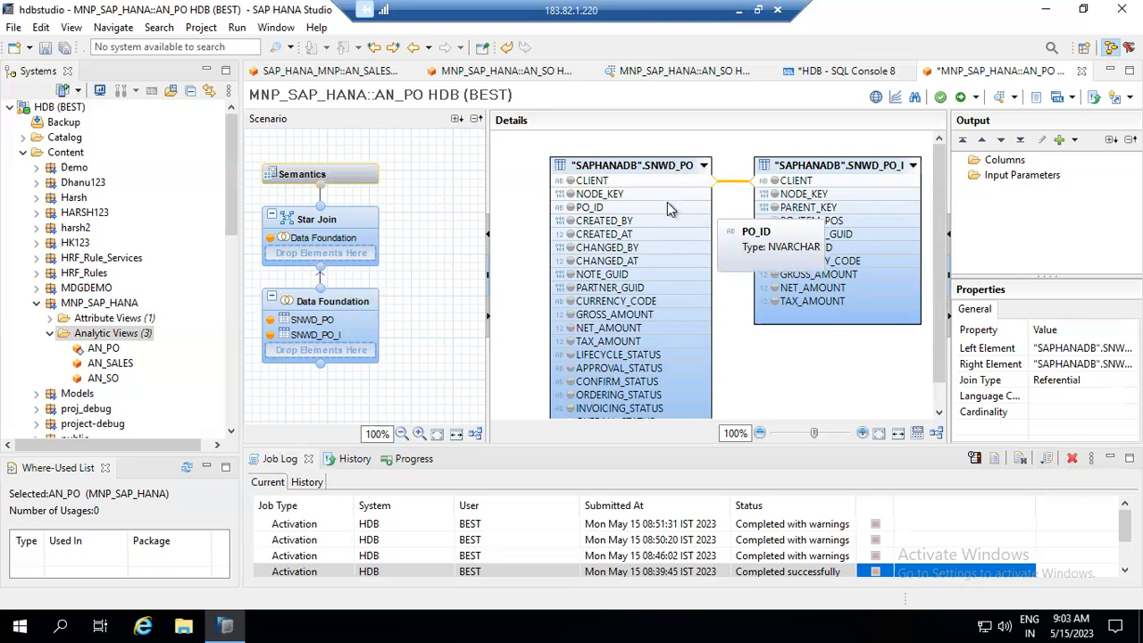
drag(720, 194, 770, 213)
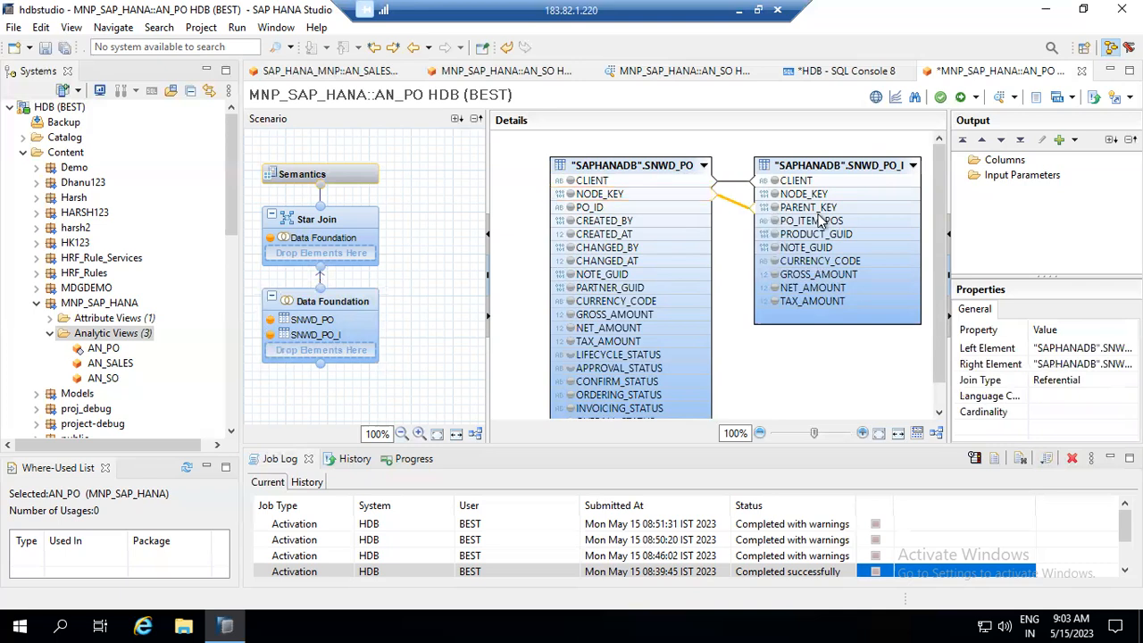
- Set the NODE_KEY-to-PARENT_KEY join to Inner with 1..n cardinality
click(739, 207)
double_click(739, 207)
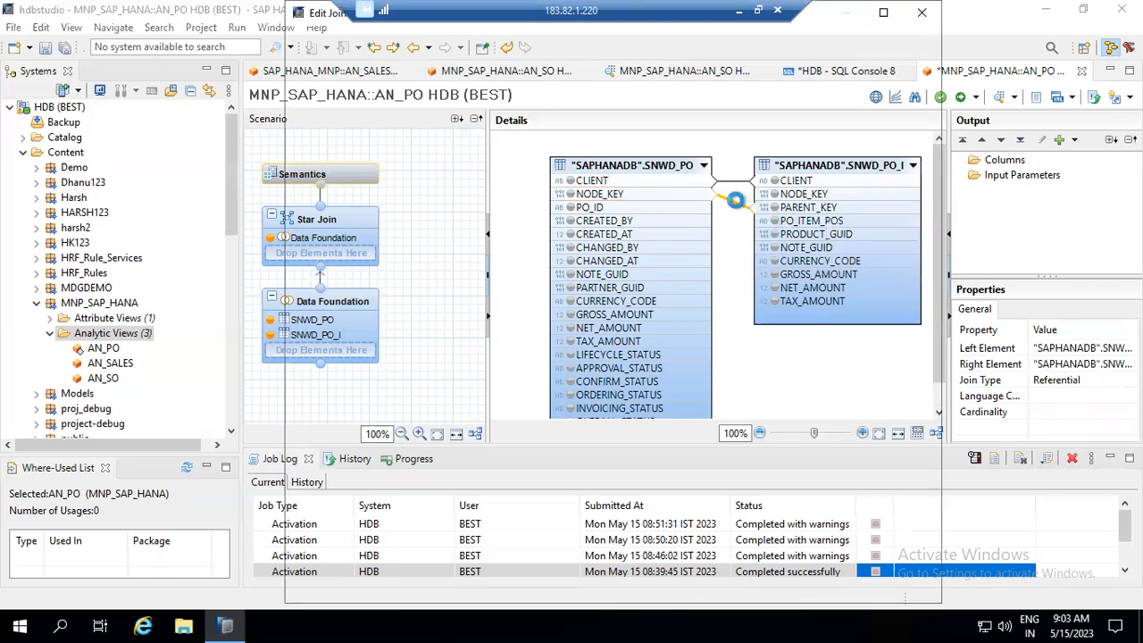
click(521, 316)
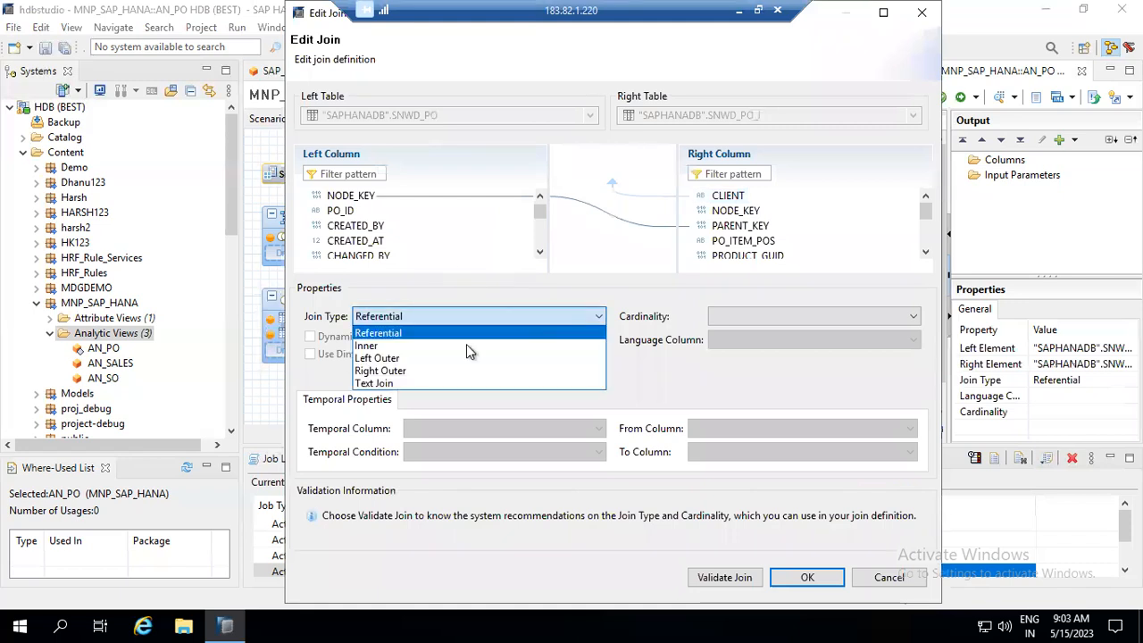
click(467, 347)
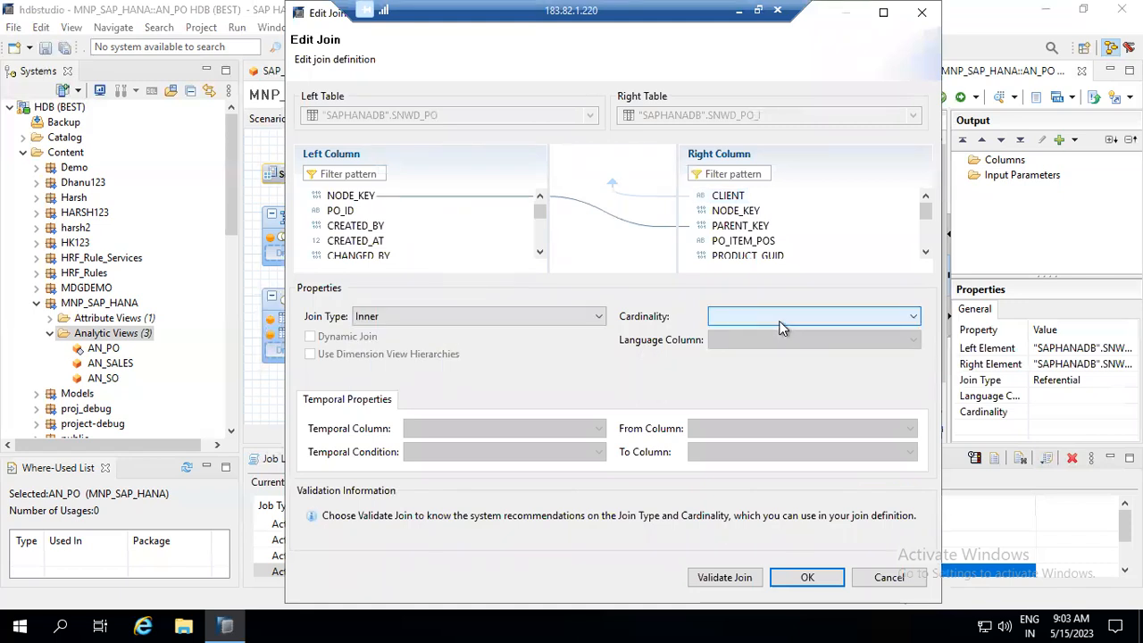
click(776, 329)
click(772, 355)
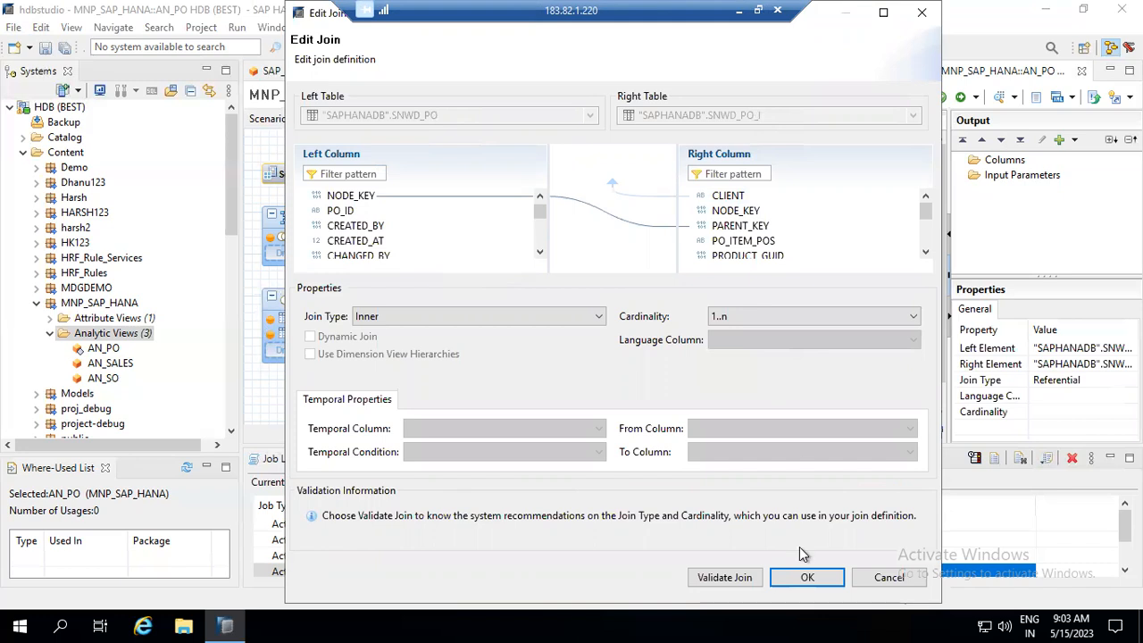
click(806, 577)
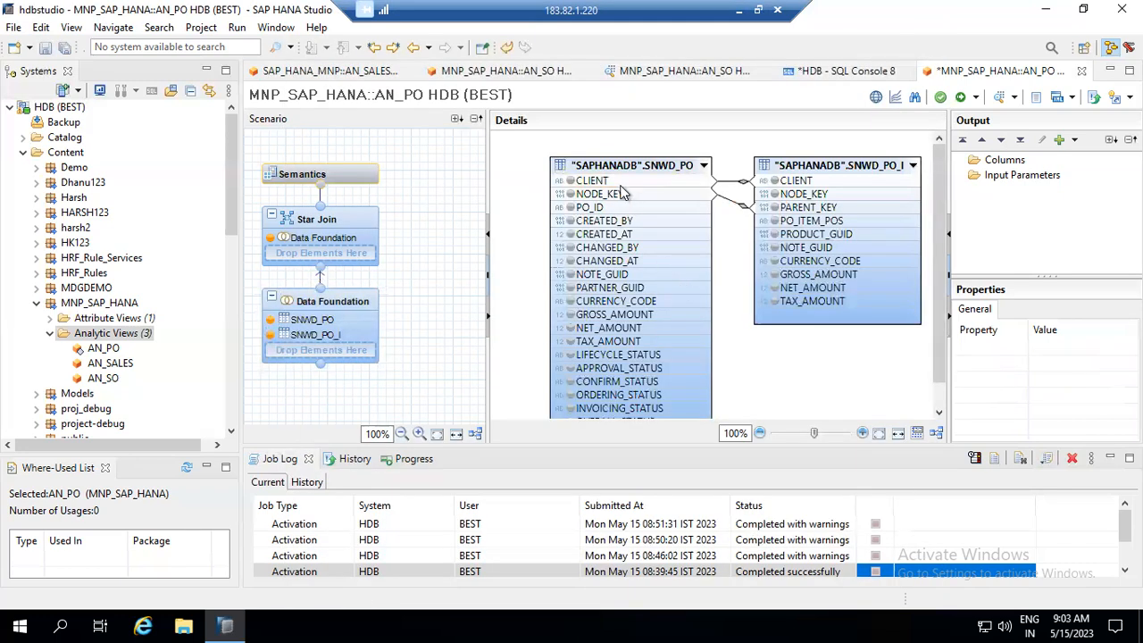
- Add SNWD_PO's NODE_KEY, PO_ID and CONFIRM_STATUS columns to the output
click(622, 194)
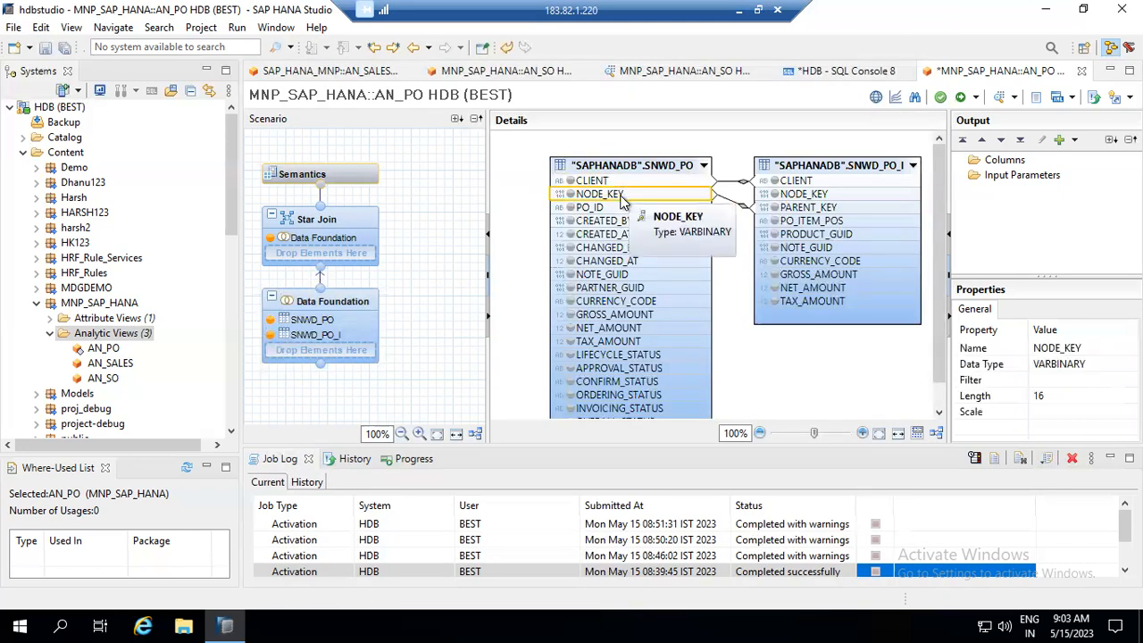
right_click(624, 196)
click(679, 207)
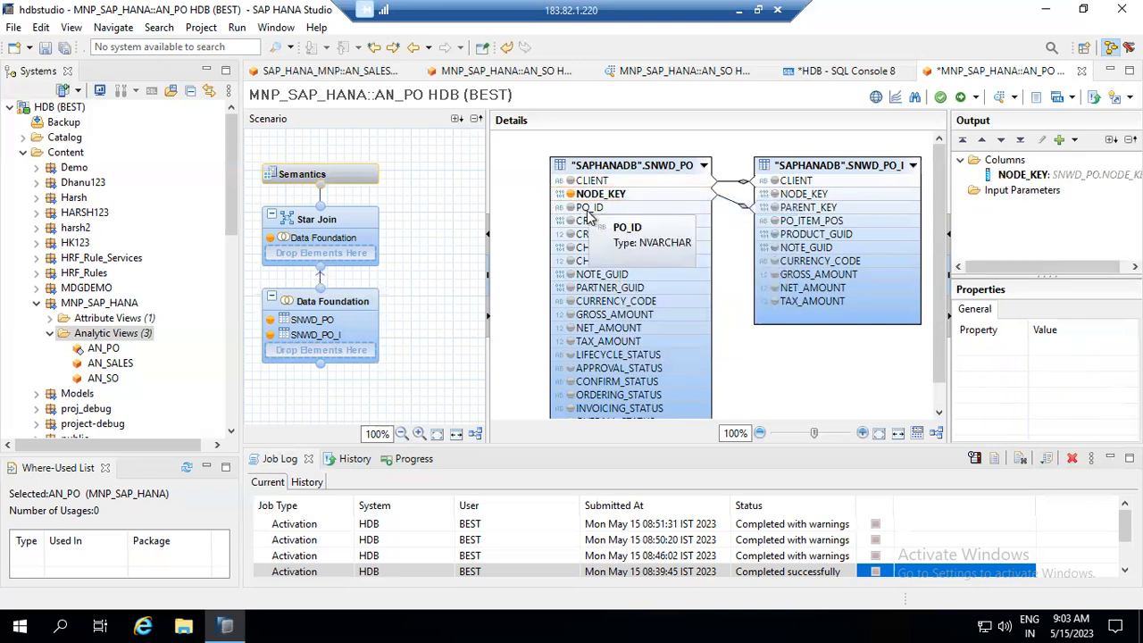
right_click(587, 208)
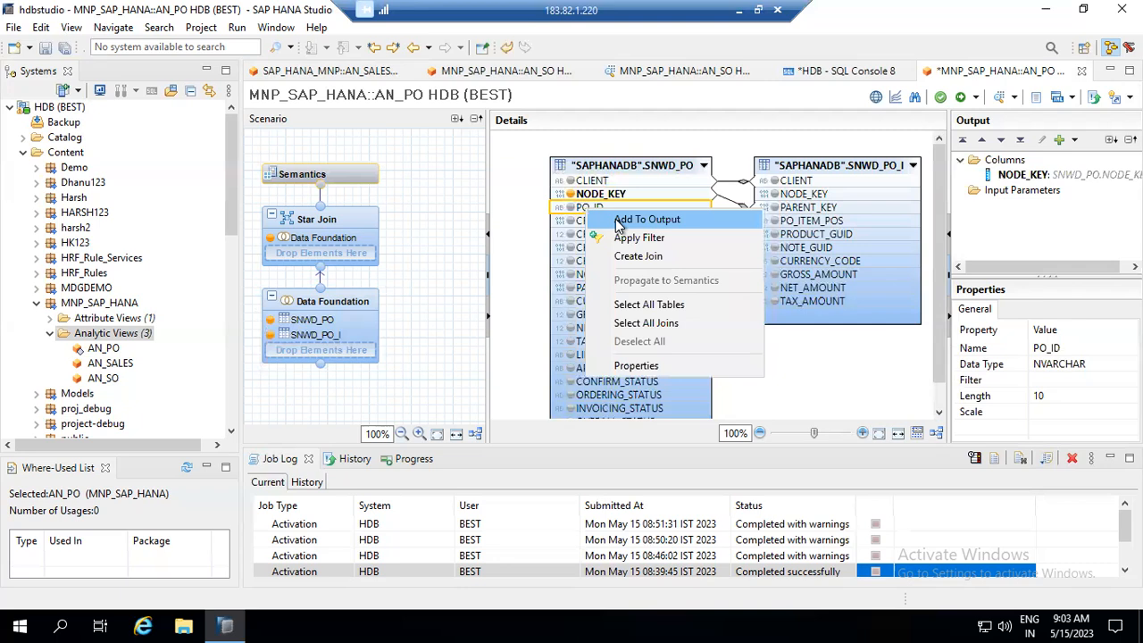
click(626, 221)
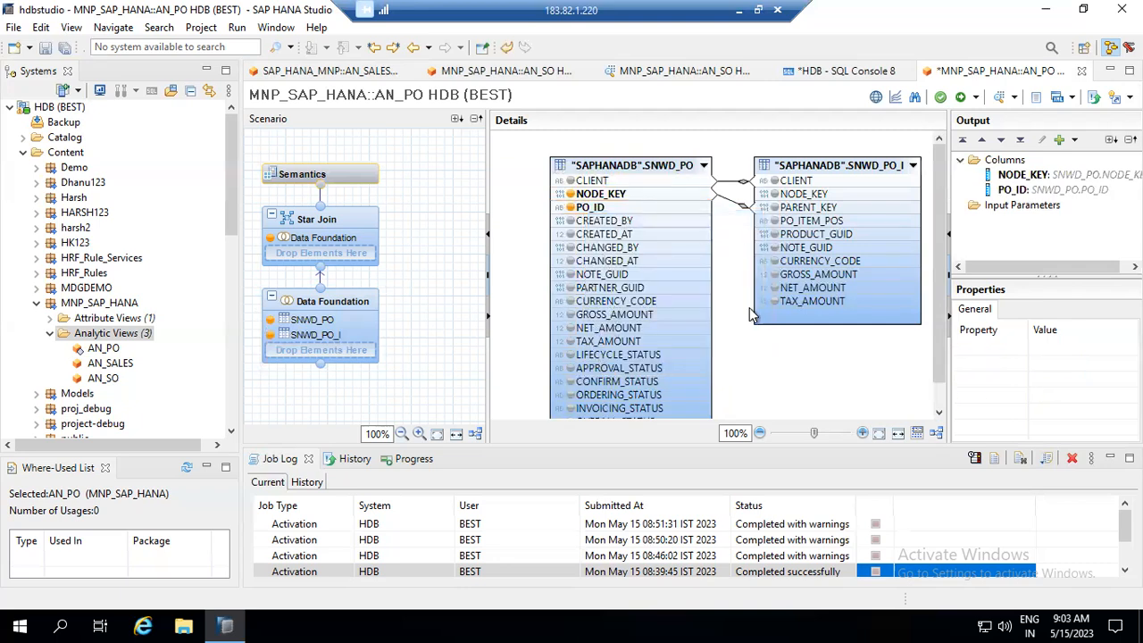
click(618, 382)
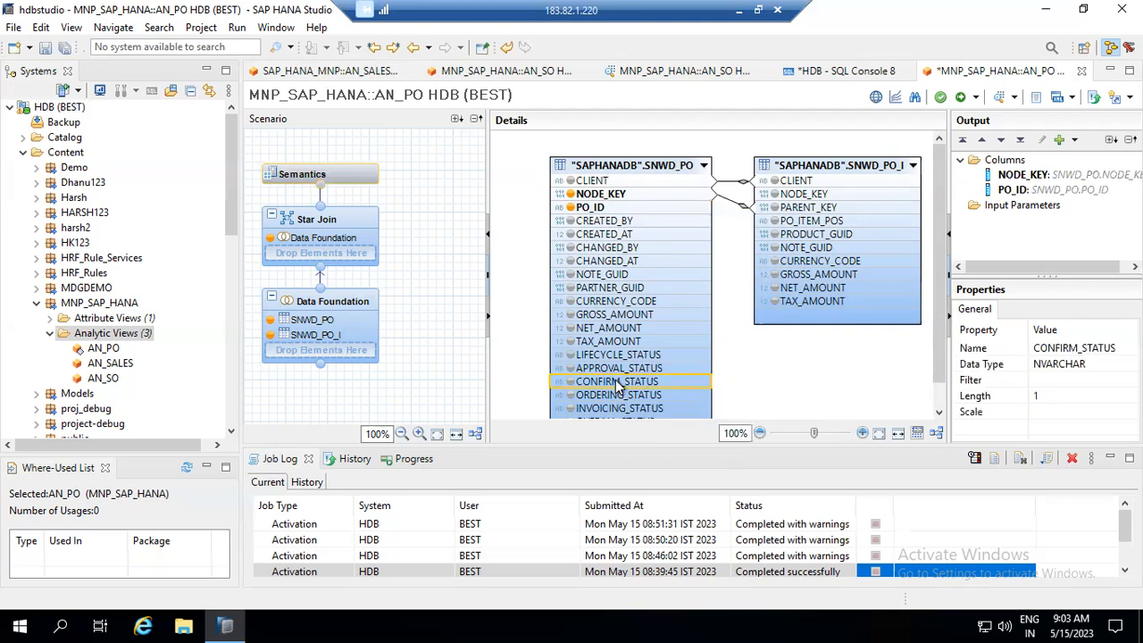
right_click(619, 383)
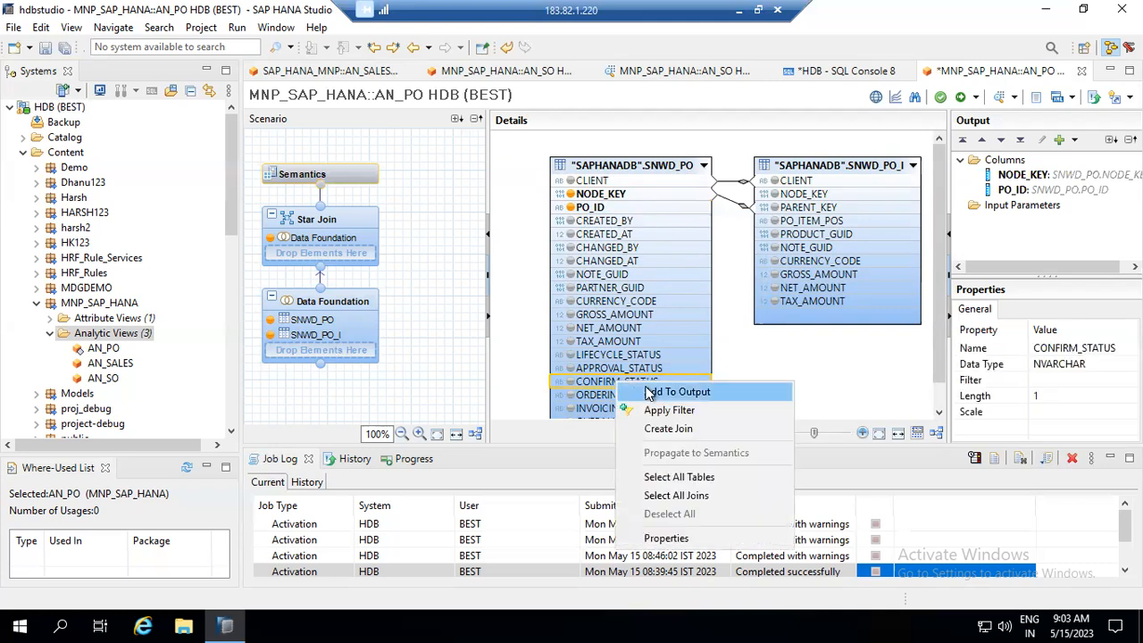
click(677, 392)
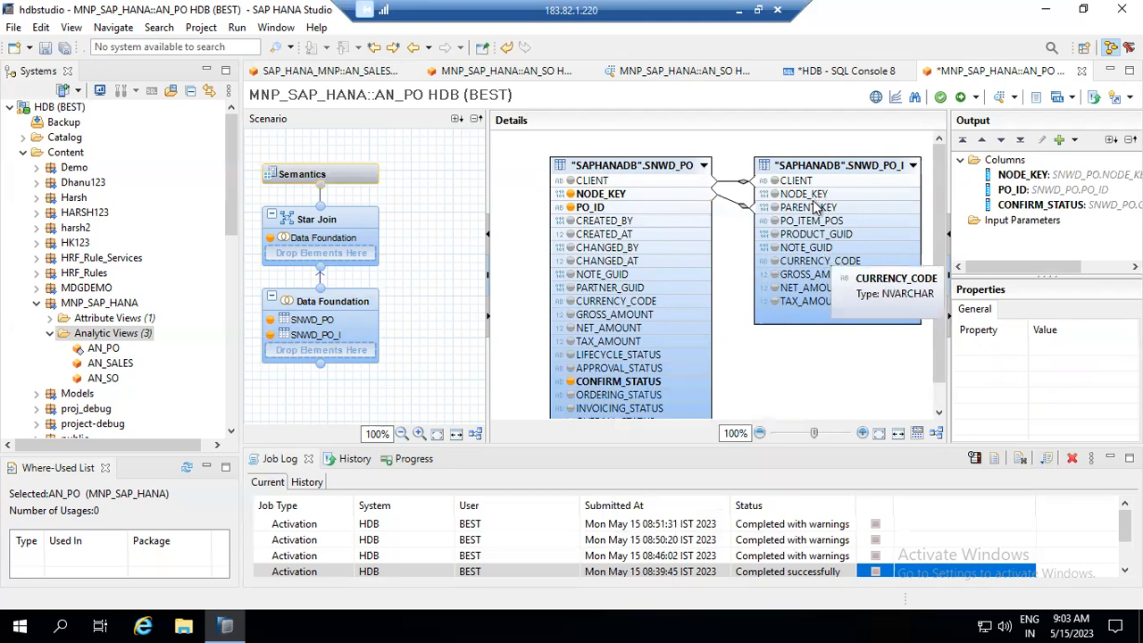
- Add PO_ITEM_POS, PRODUCT_GUID, CURRENCY_CODE, GROSS_AMOUNT and NET_AMOUNT to the output
right_click(815, 225)
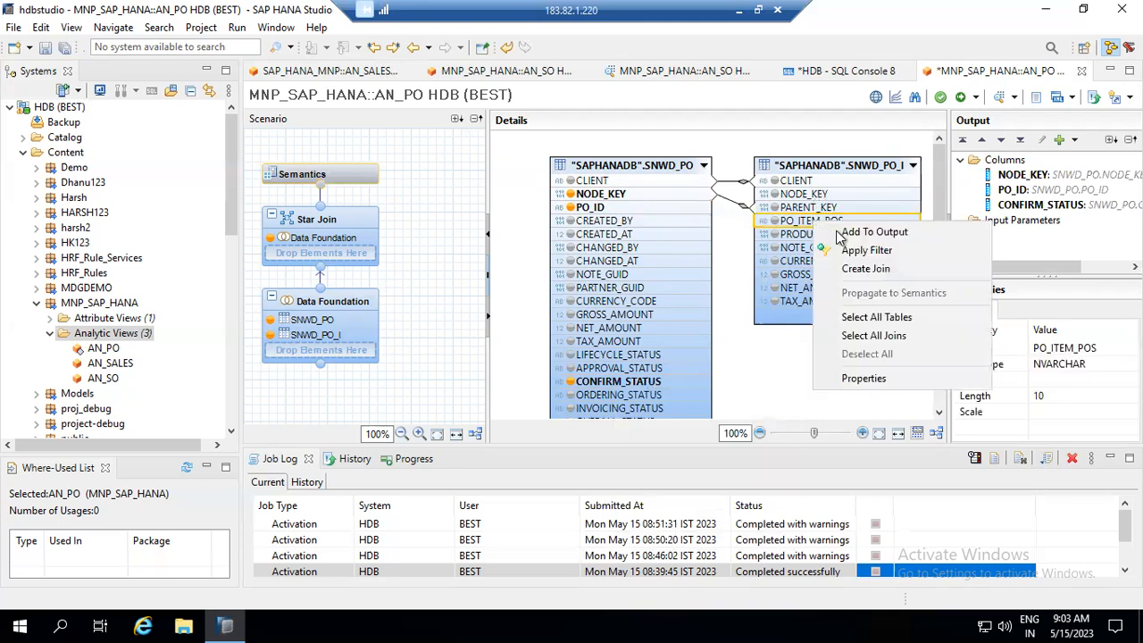
click(826, 226)
right_click(813, 237)
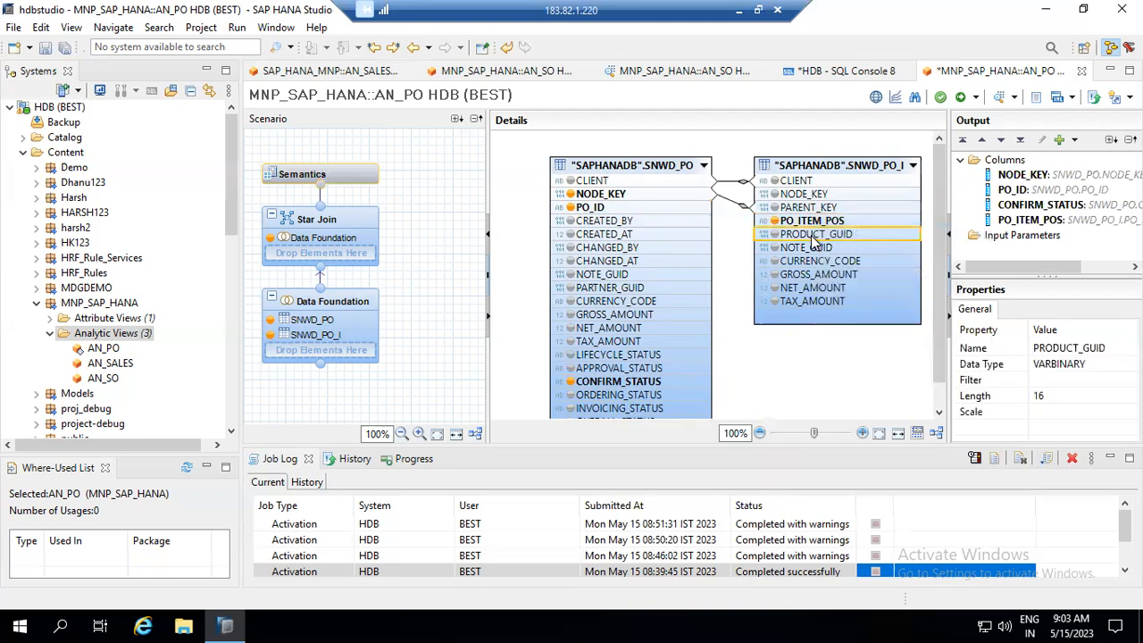
click(871, 248)
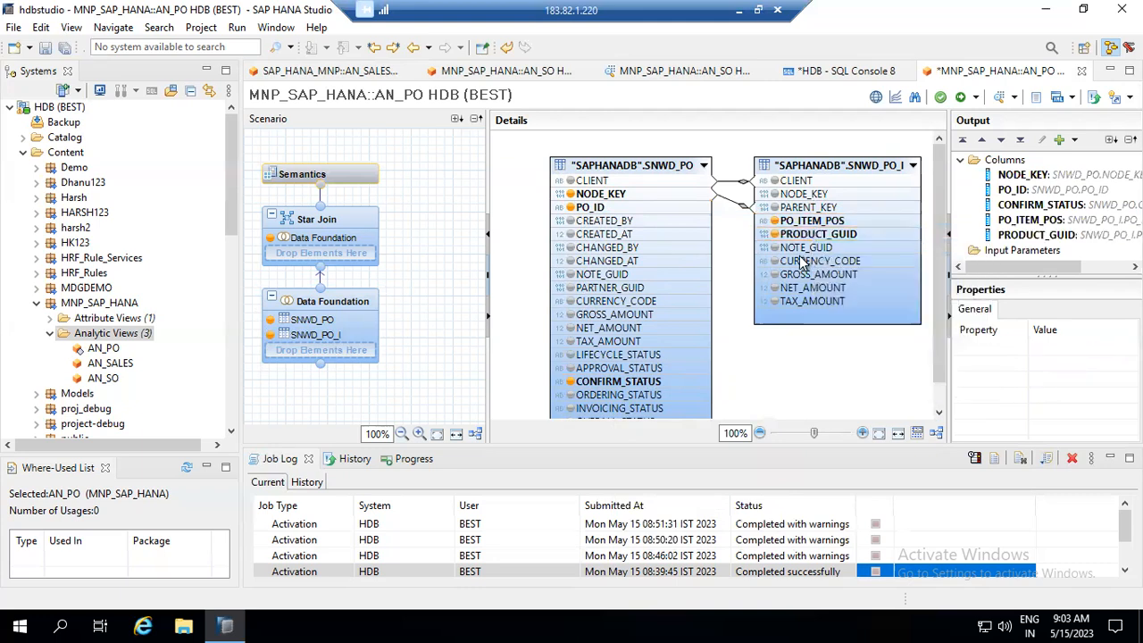
right_click(803, 262)
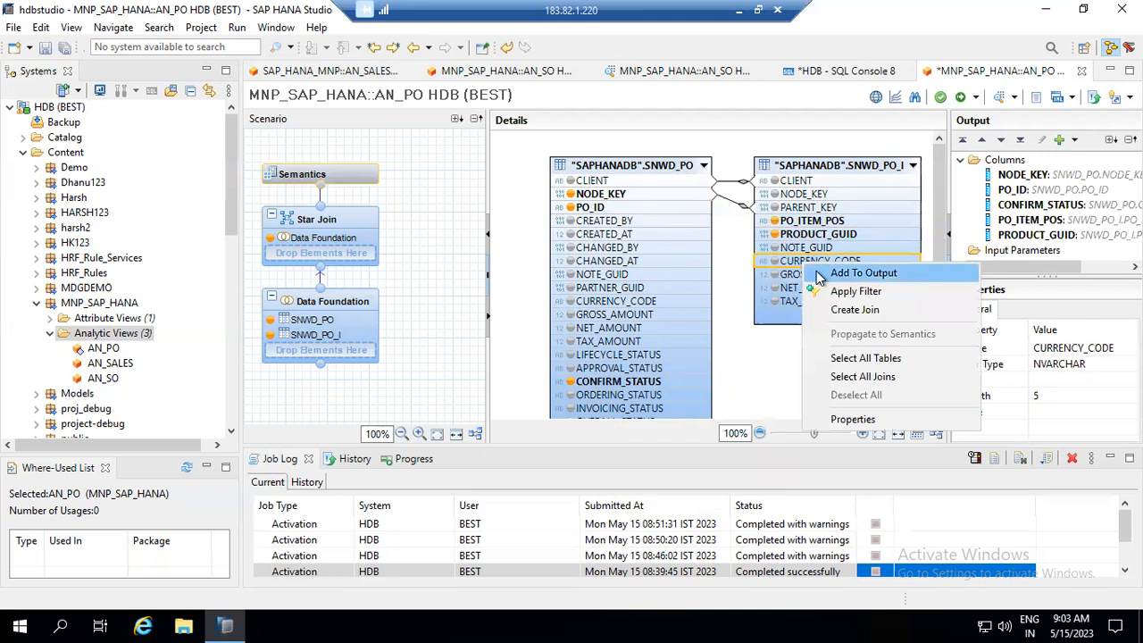
click(817, 271)
click(802, 277)
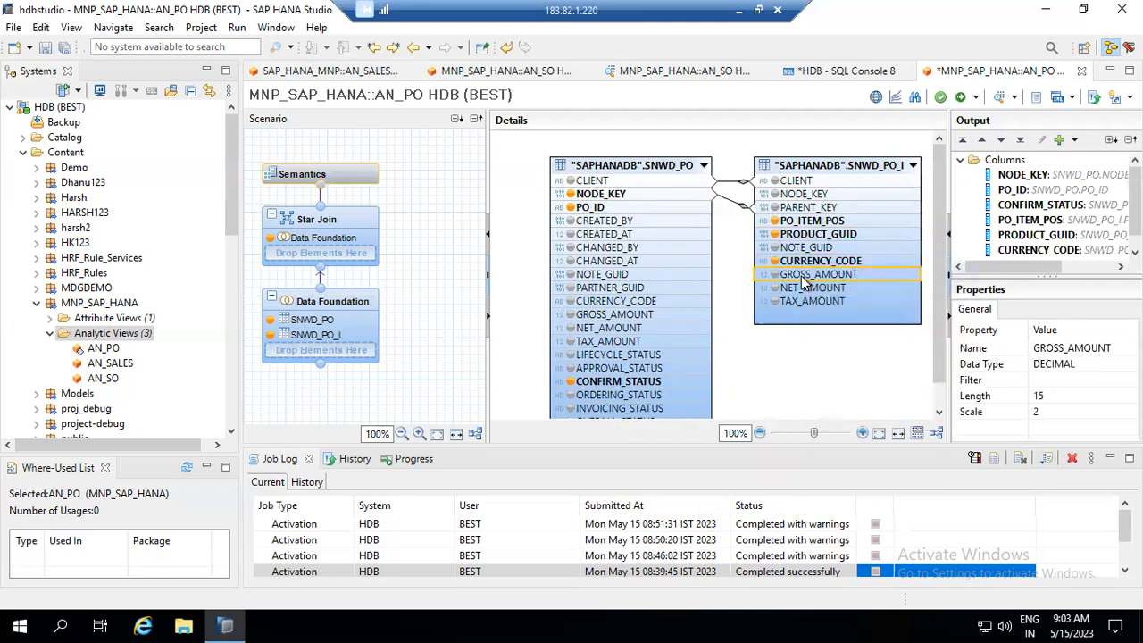
right_click(806, 281)
click(808, 287)
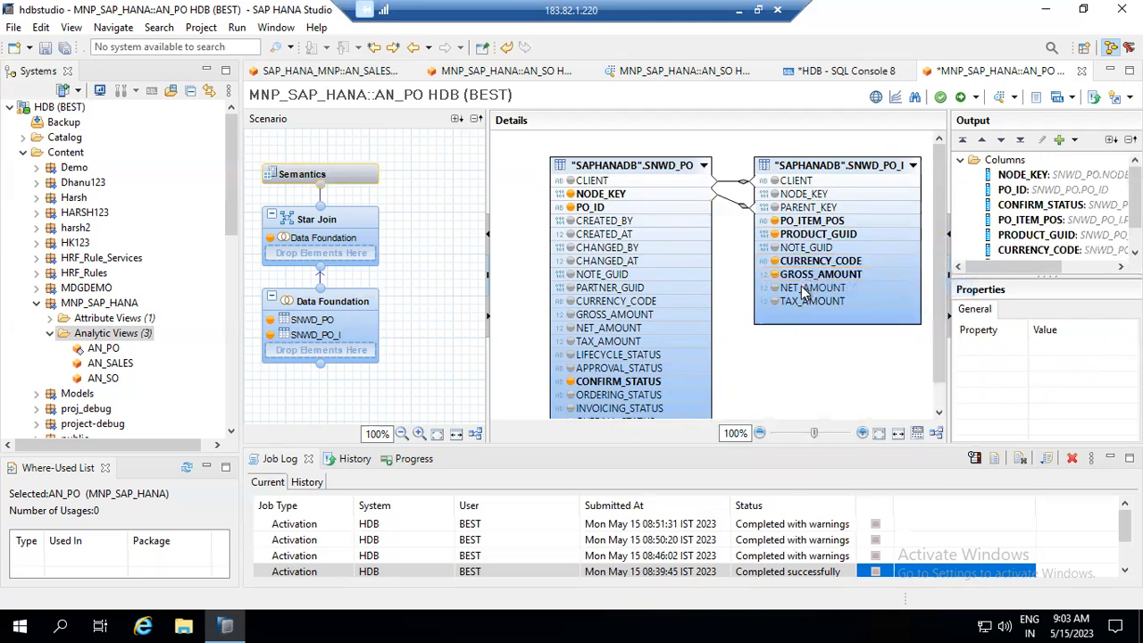
click(804, 291)
right_click(804, 291)
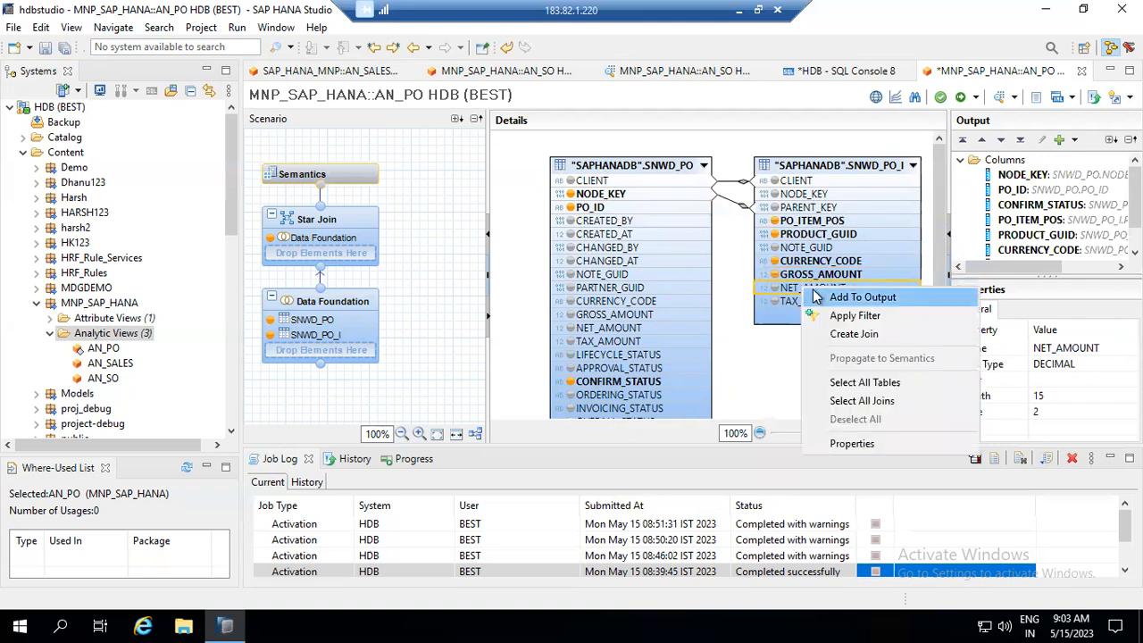
click(825, 298)
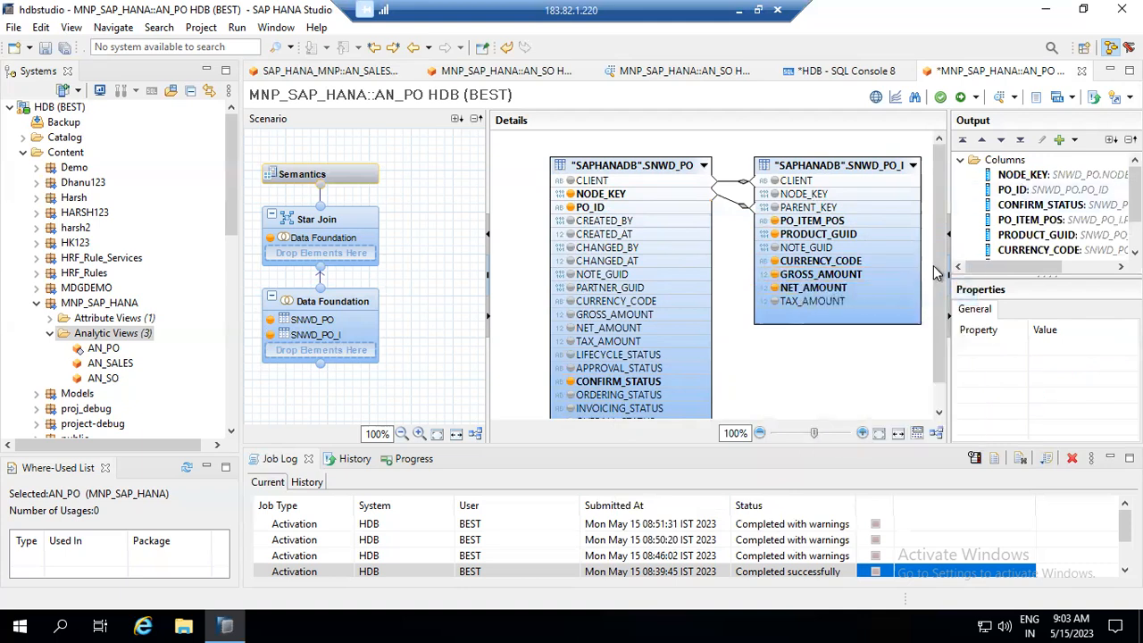
scroll(933, 265, down, 1)
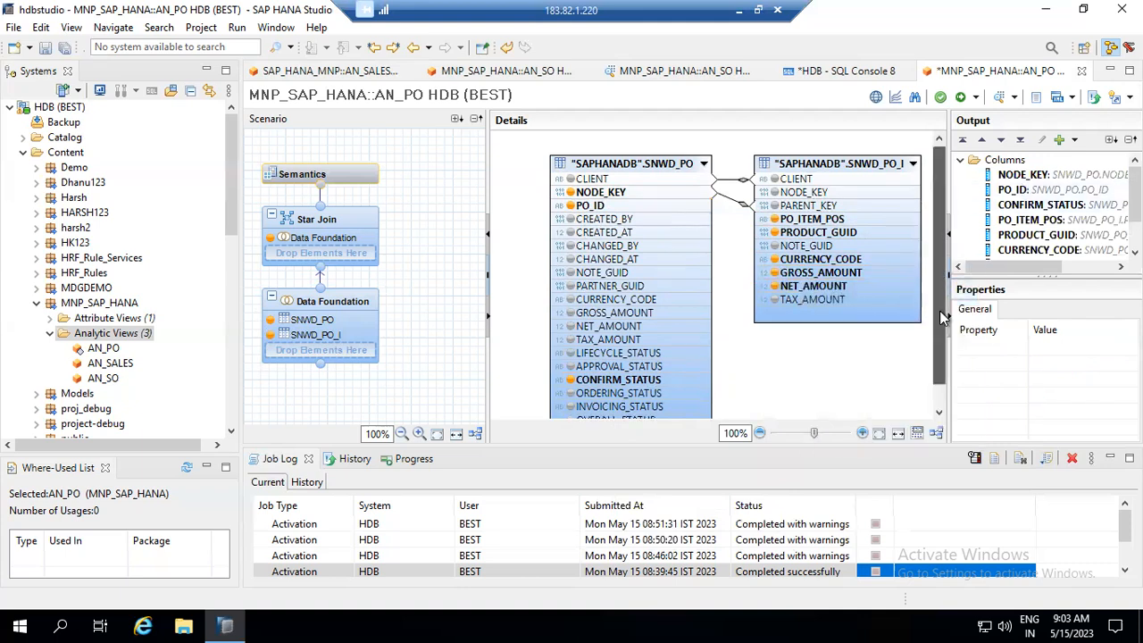
- Attempt to save and activate AN_PO, then dismiss the missing-measure error
click(975, 97)
click(991, 121)
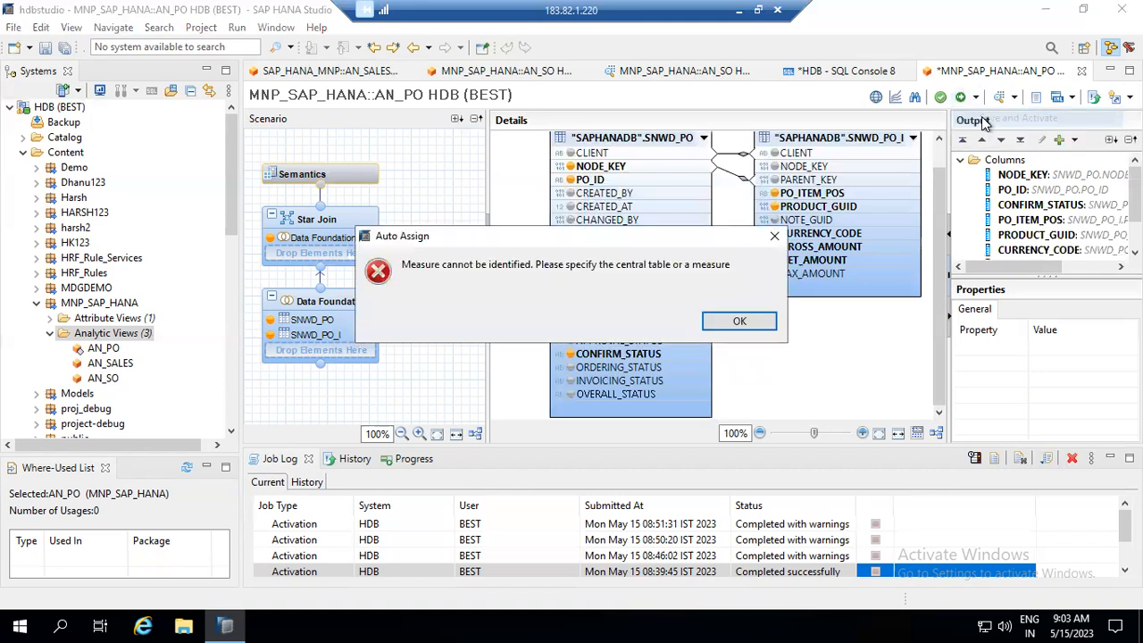
click(757, 326)
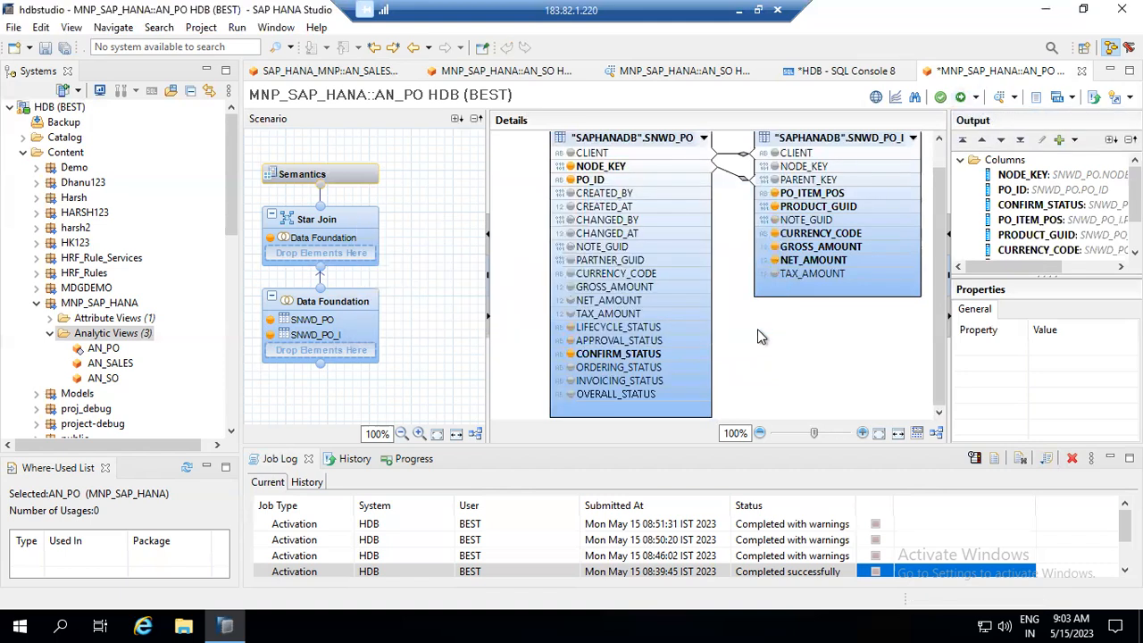
- In Semantics, enlarge the columns list and mark PO_ID as a measure
click(348, 185)
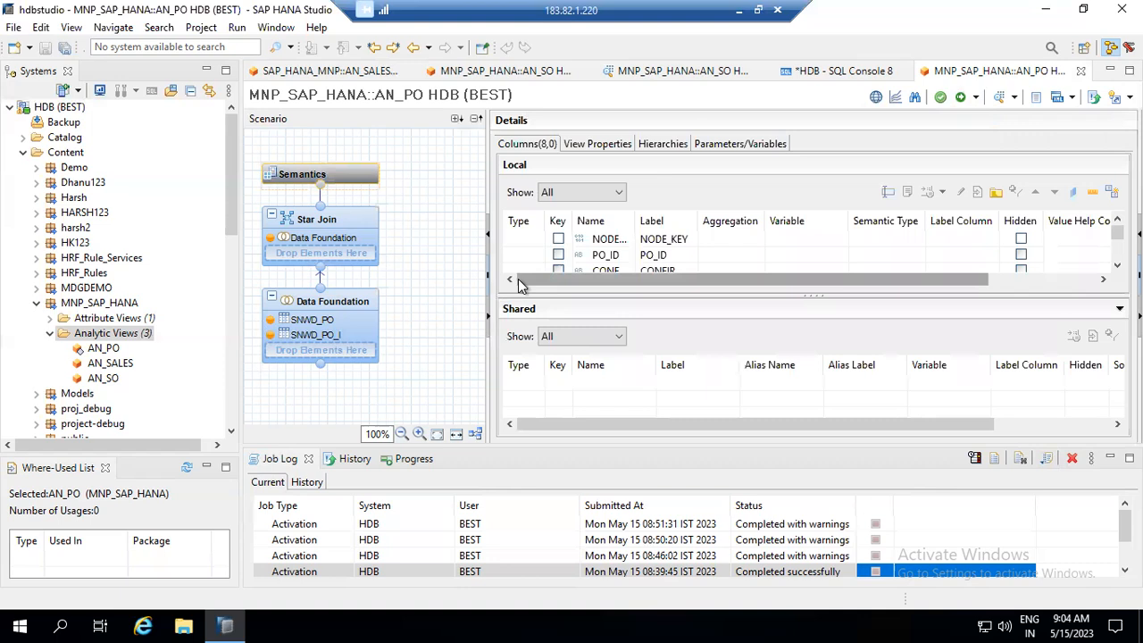
drag(630, 296, 631, 404)
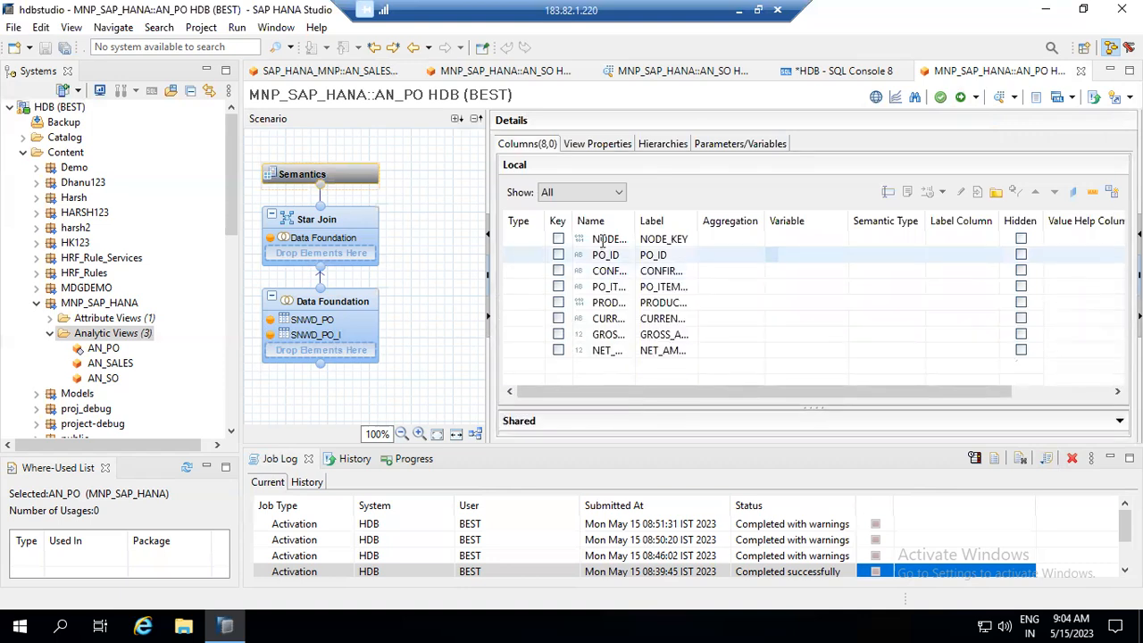
click(910, 239)
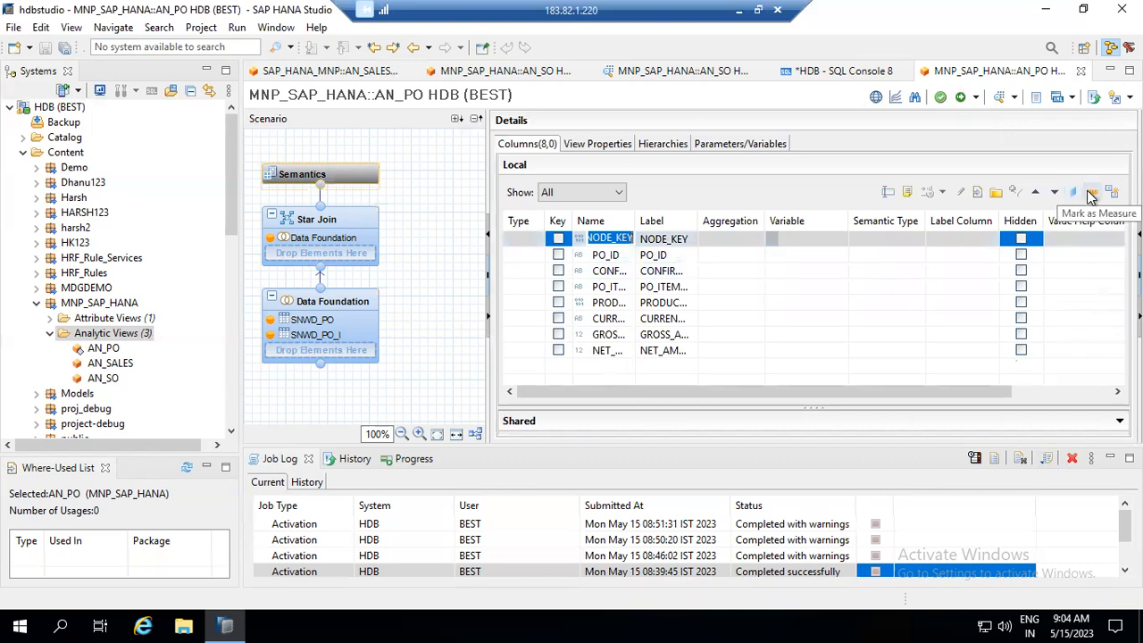
key(Return)
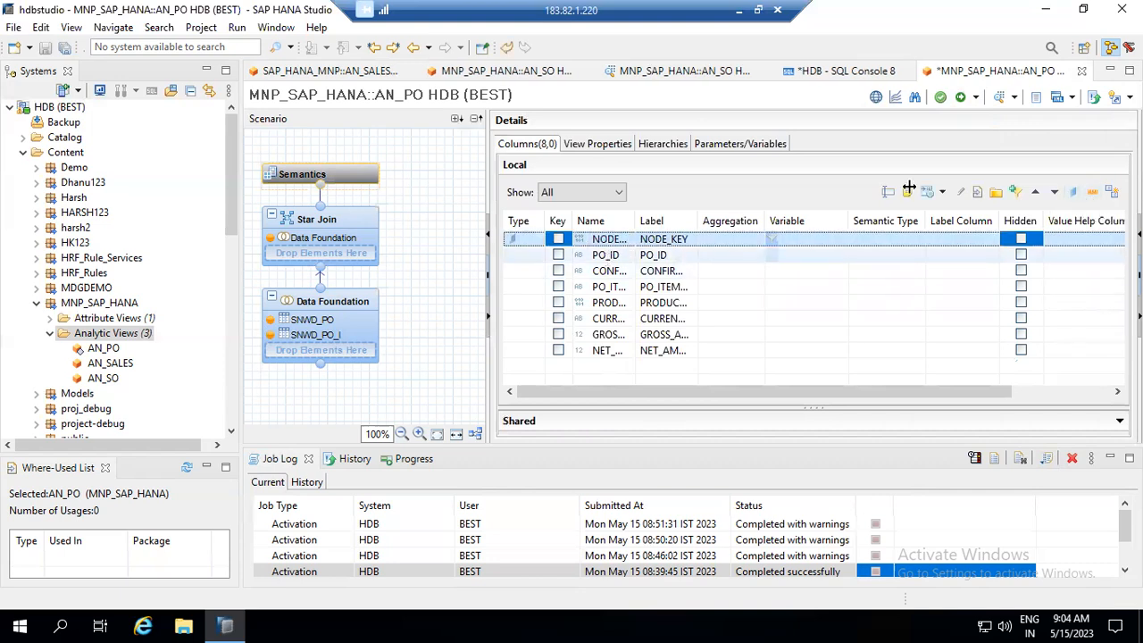
key(Down)
click(1092, 190)
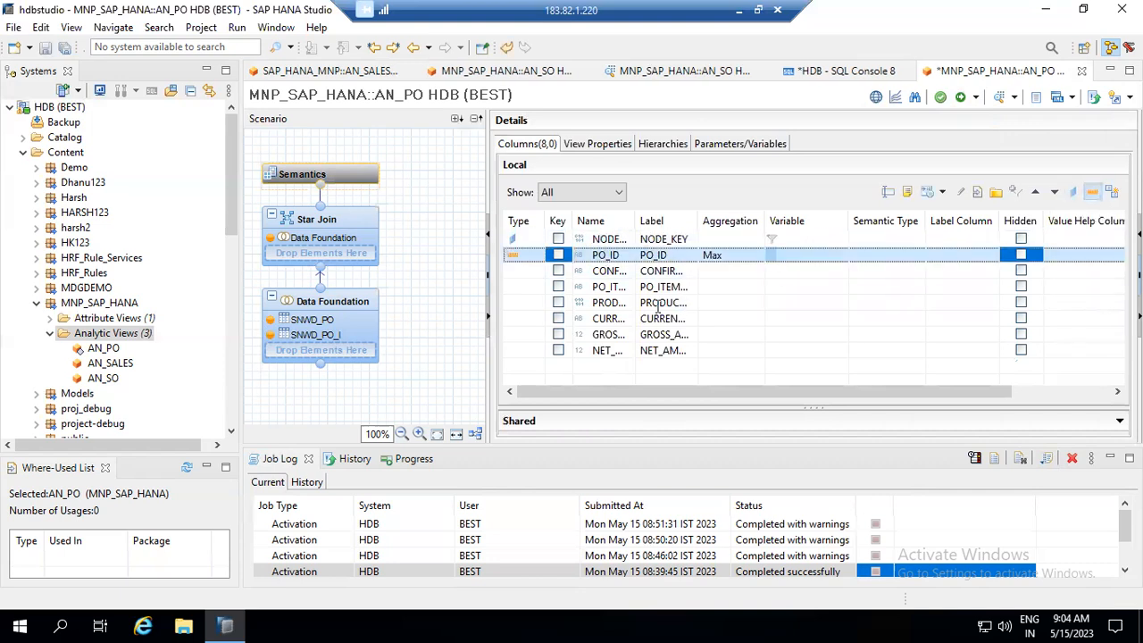
- Mark CONFIRM_STATUS, PO_ITEM_POS, PRODUCT_GUID and CURRENCY_CODE as attributes
double_click(609, 271)
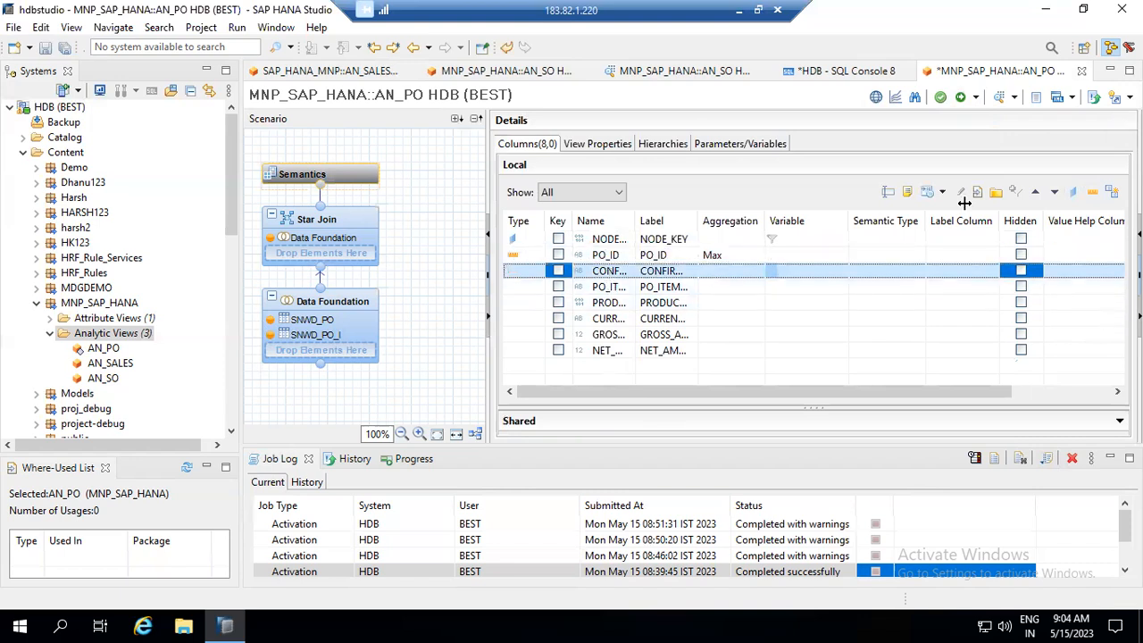
click(1075, 192)
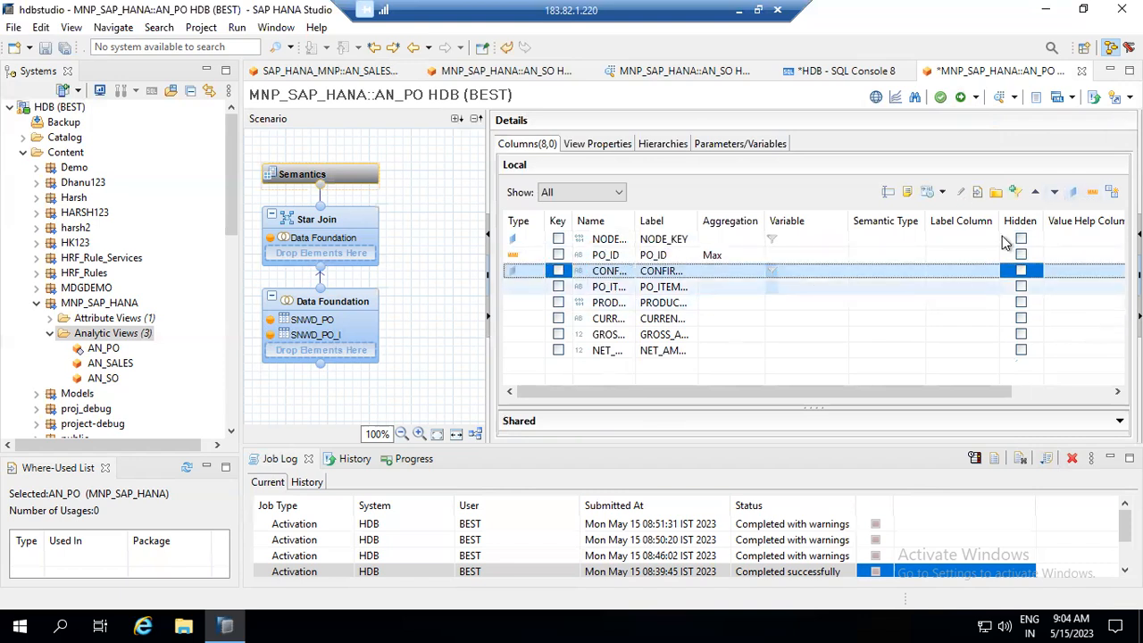
click(610, 286)
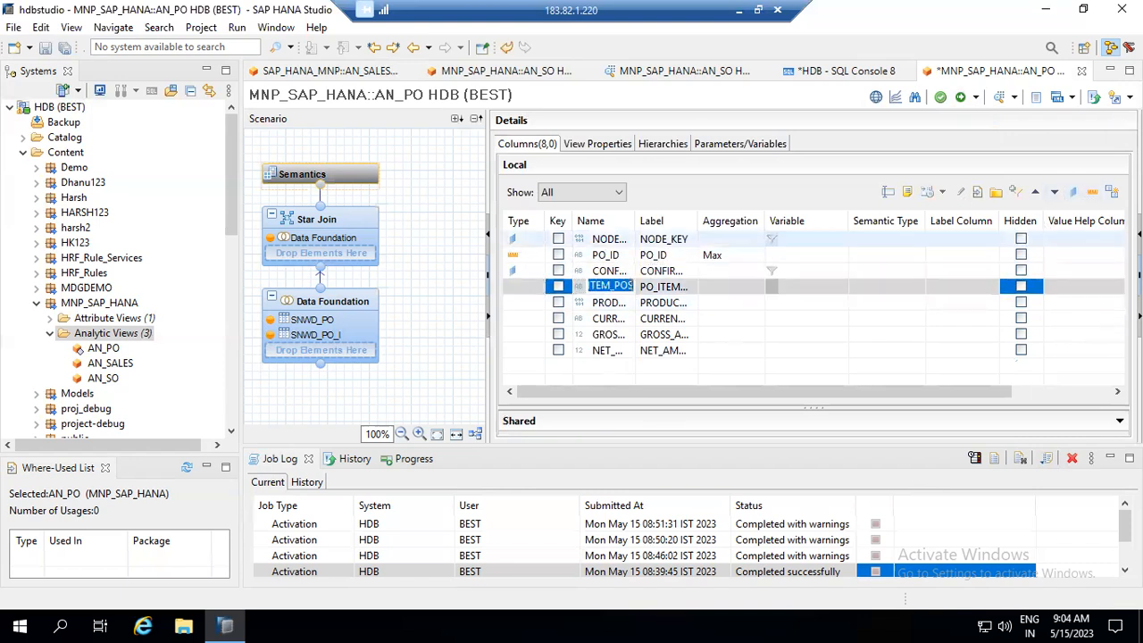
click(1074, 193)
click(607, 302)
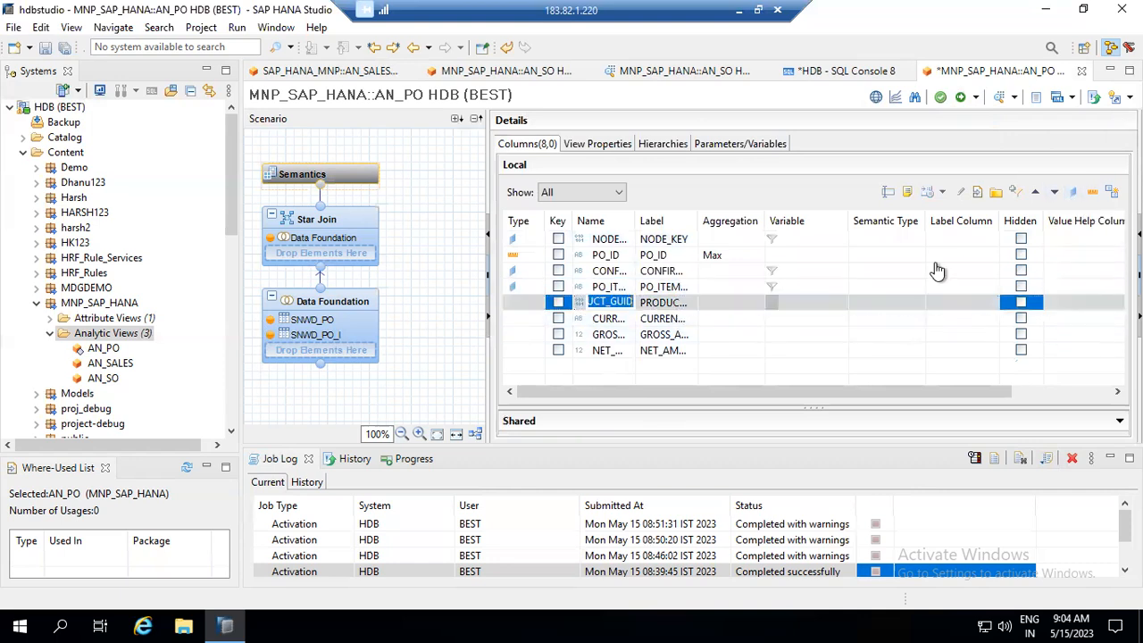
click(1074, 193)
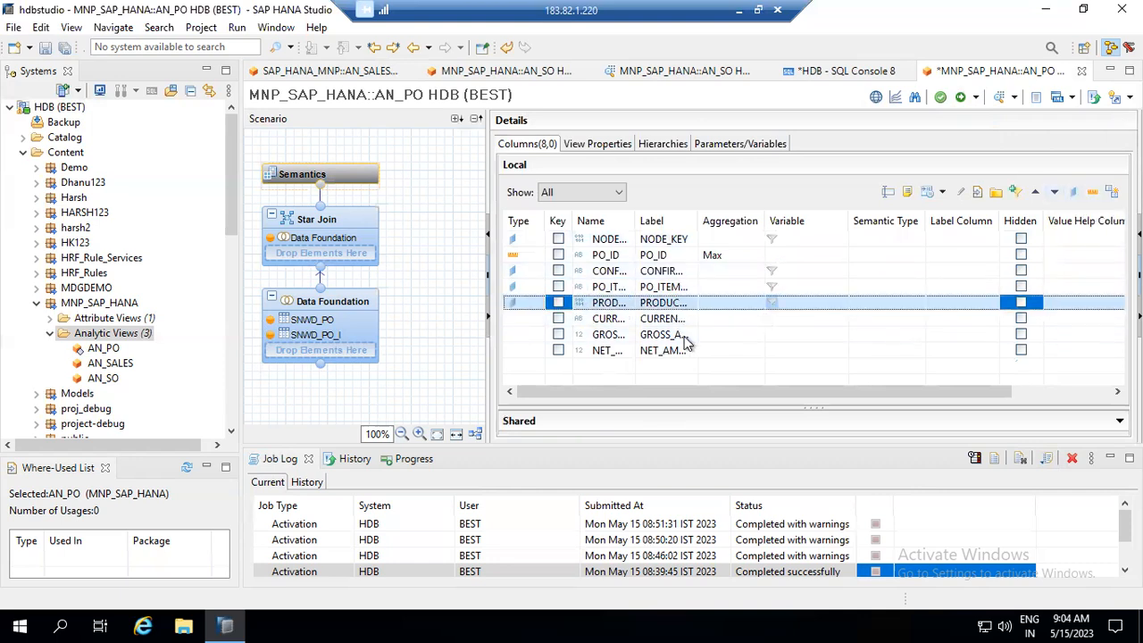
click(607, 319)
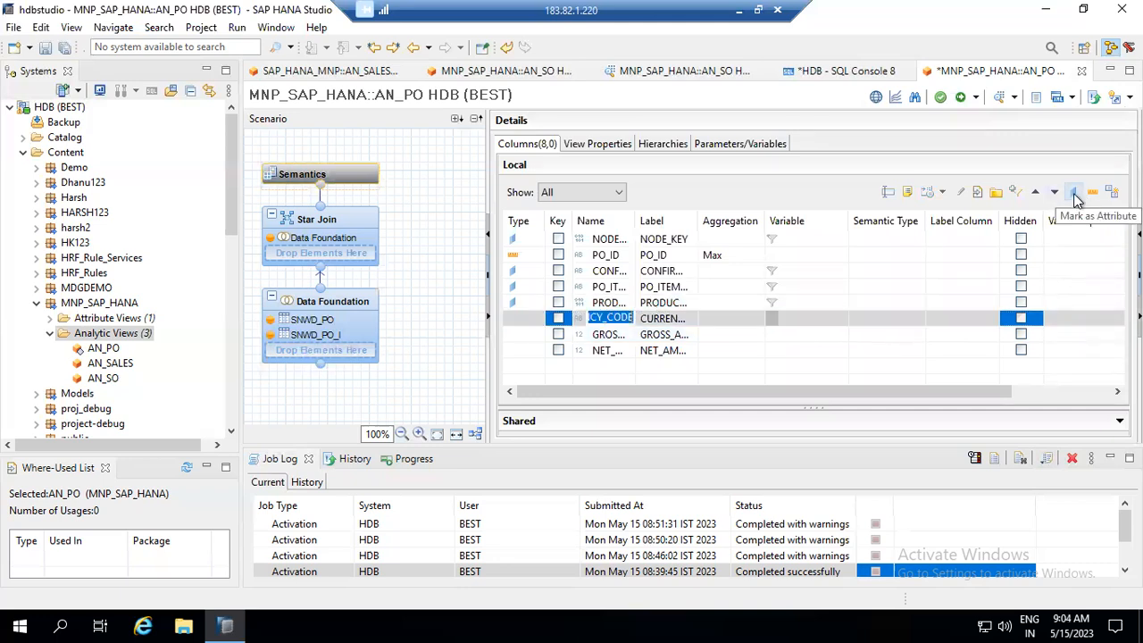
click(1075, 194)
- Make GROSS_AMOUNT and NET_AMOUNT summed measures, turn PO_ID into an attribute, and open the Data Foundation
click(607, 334)
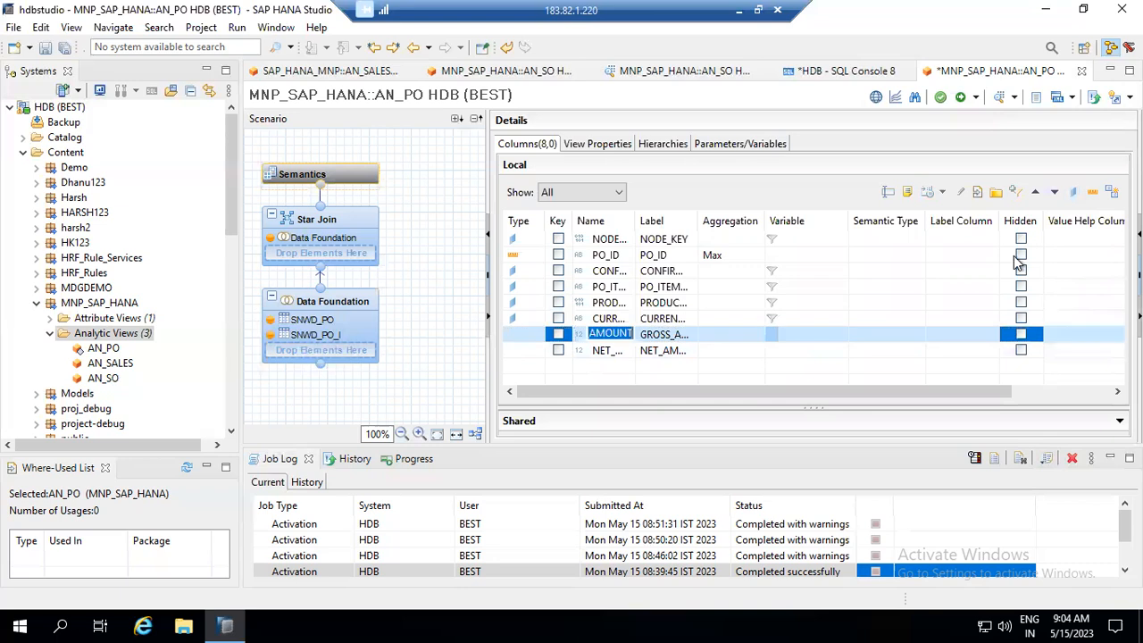
click(1092, 192)
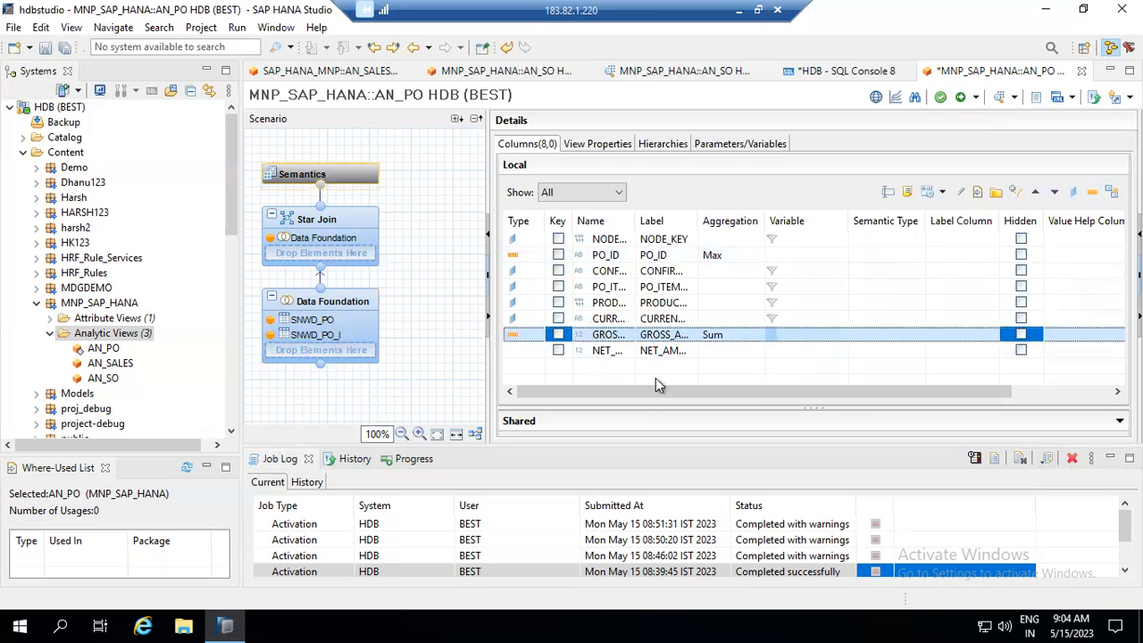
click(607, 350)
click(1091, 193)
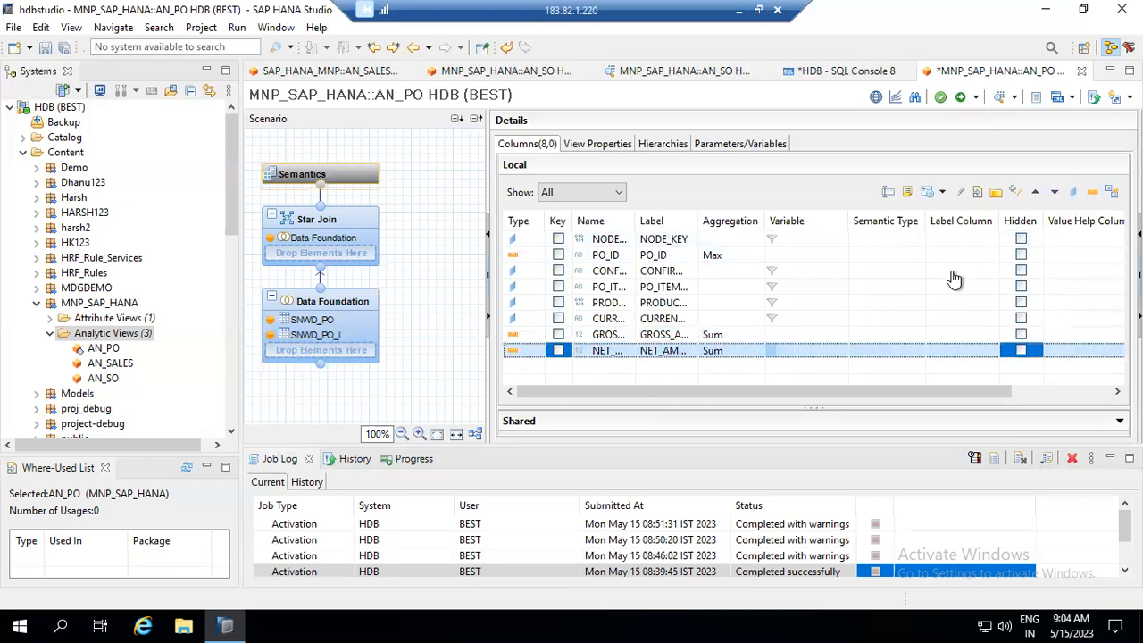
click(600, 254)
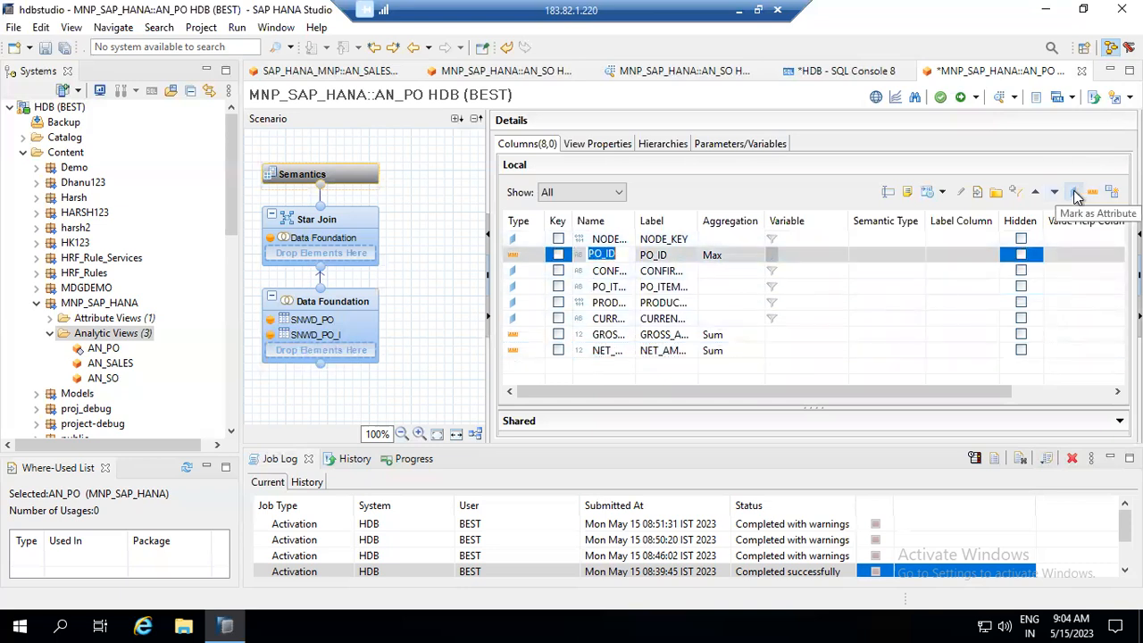
click(1075, 193)
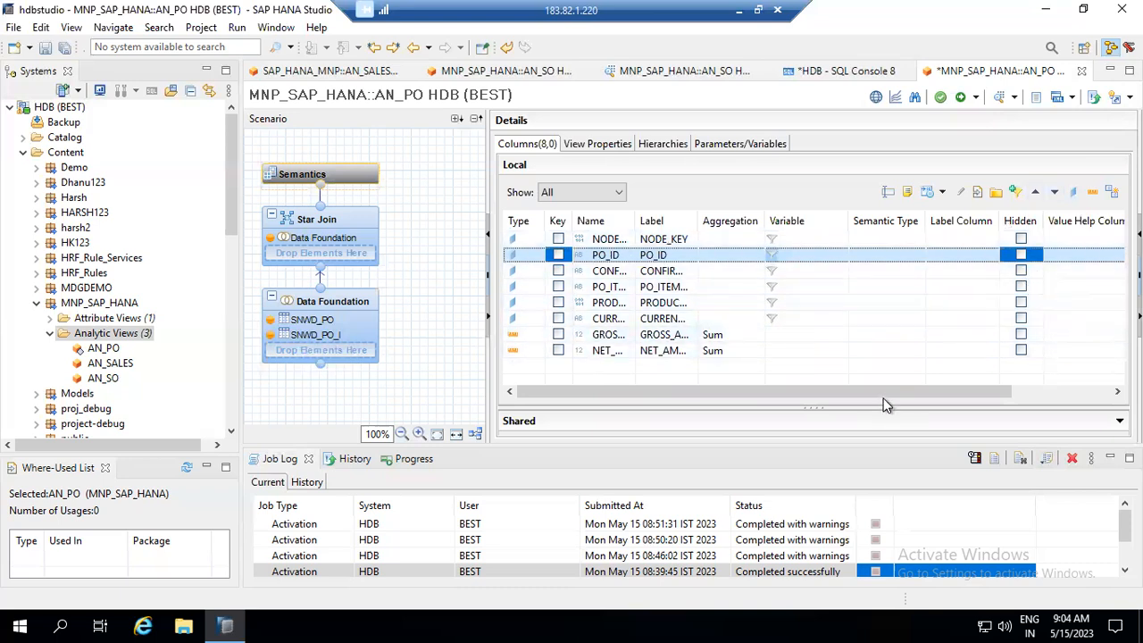
drag(968, 394, 616, 375)
click(340, 303)
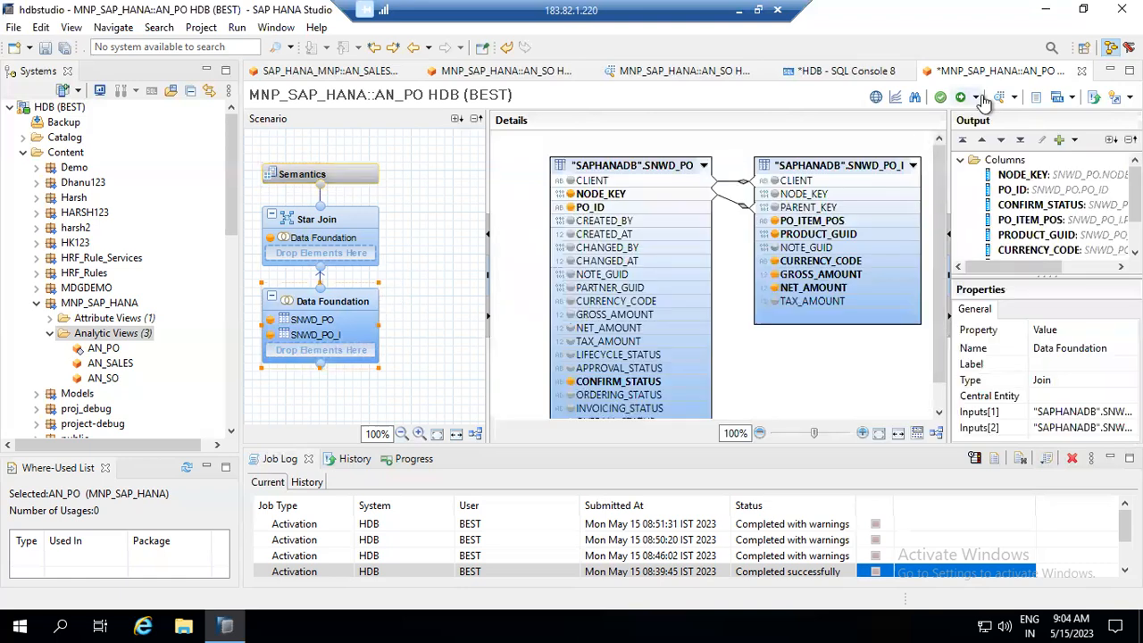
- Save and activate AN_PO, rearrange the Star Join diagram, and return to the Data Foundation
click(975, 97)
click(980, 114)
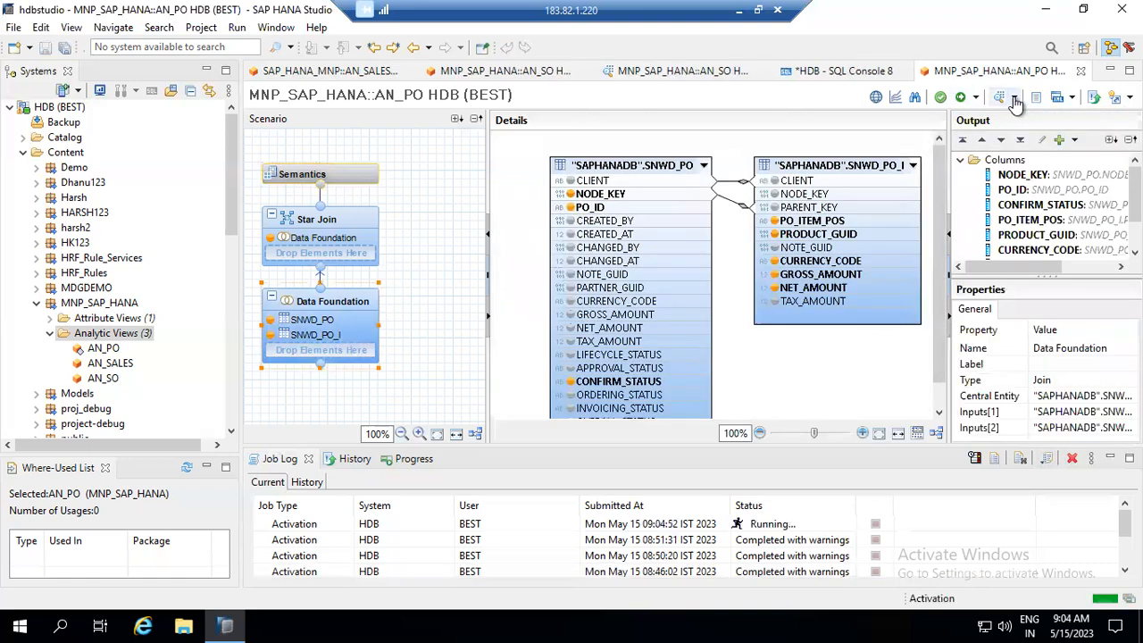
click(369, 219)
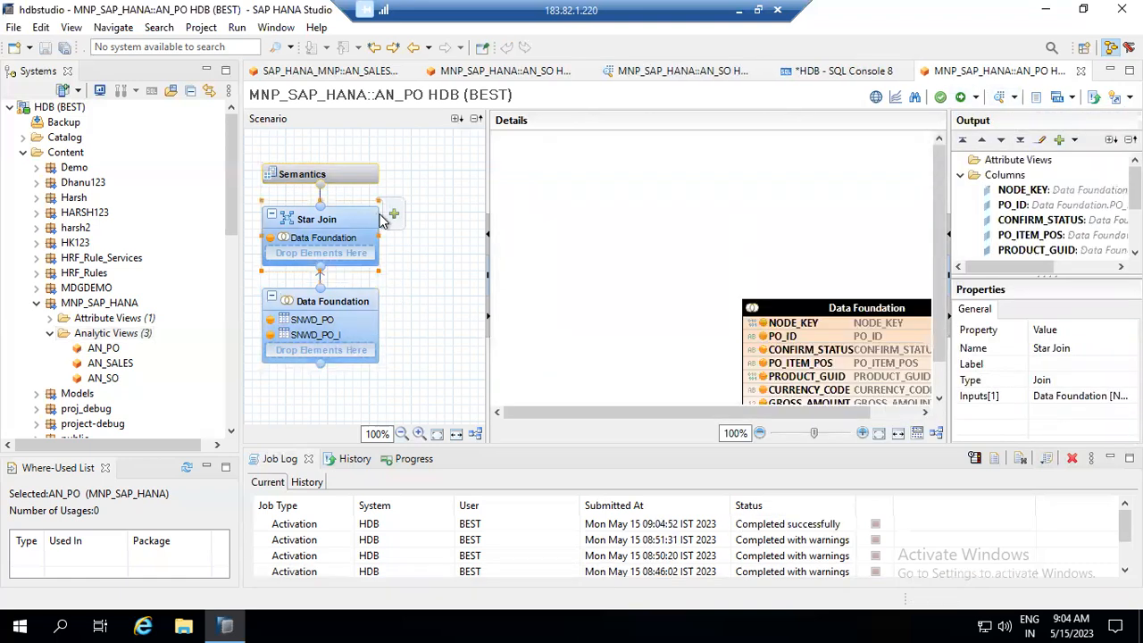
drag(810, 310, 565, 190)
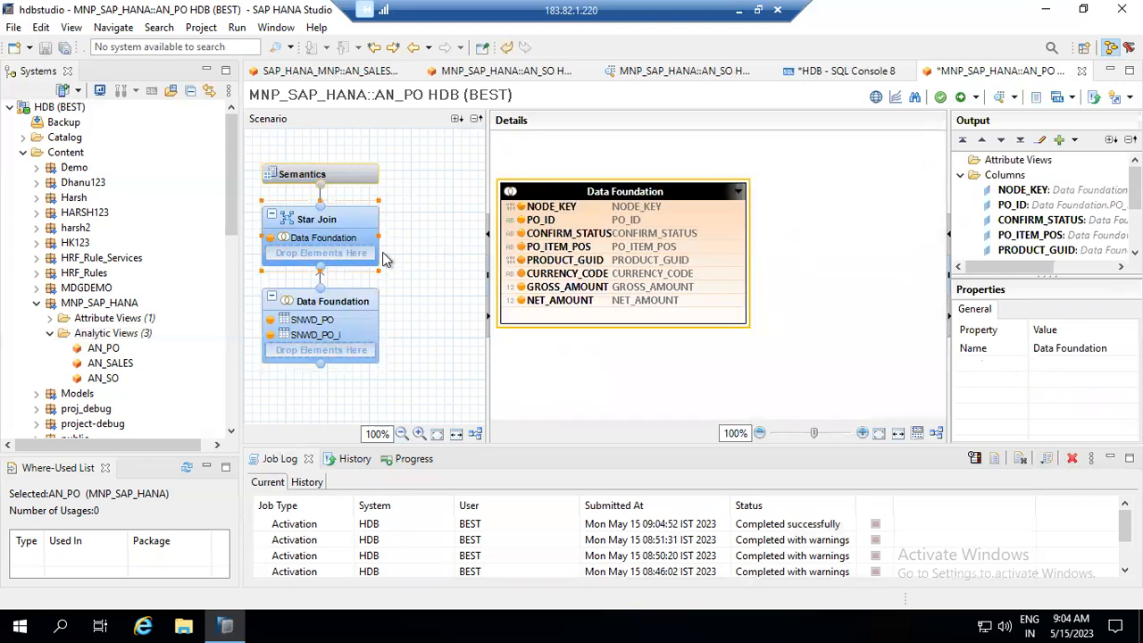
click(346, 304)
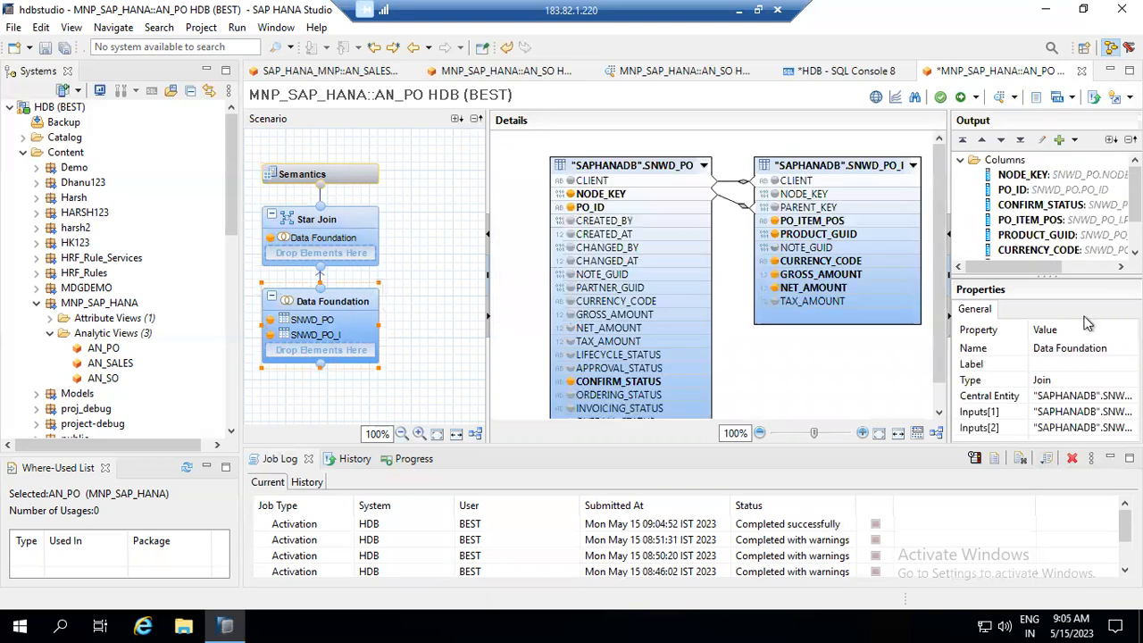
- Inspect the NODE_KEY output column's name and label properties
click(1027, 176)
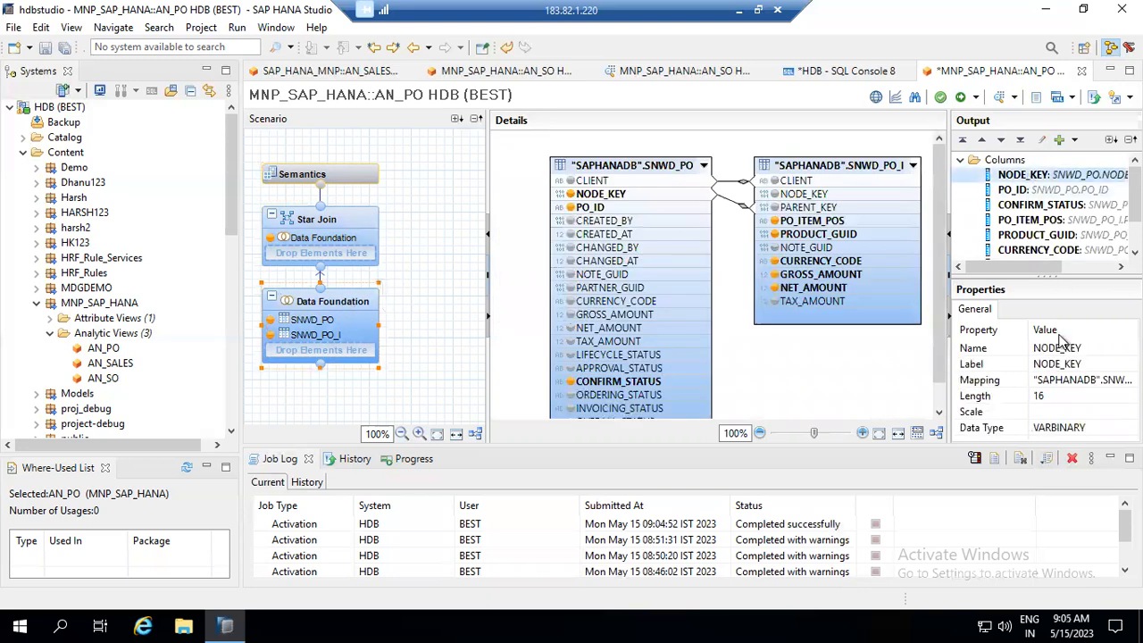
click(1093, 347)
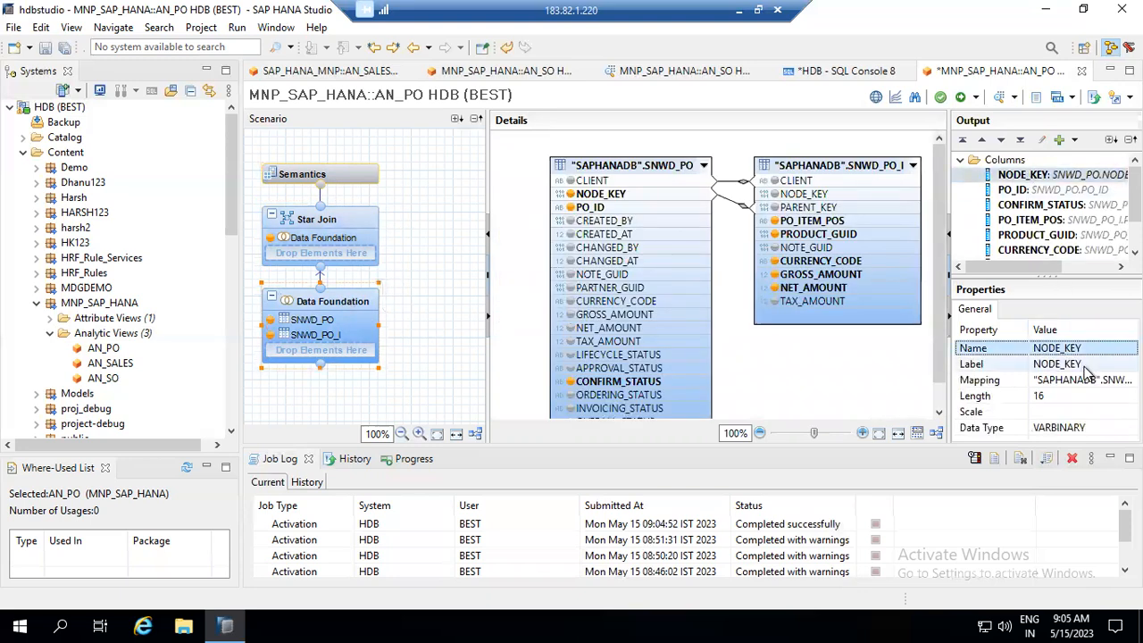
click(1085, 364)
click(1085, 347)
click(1082, 364)
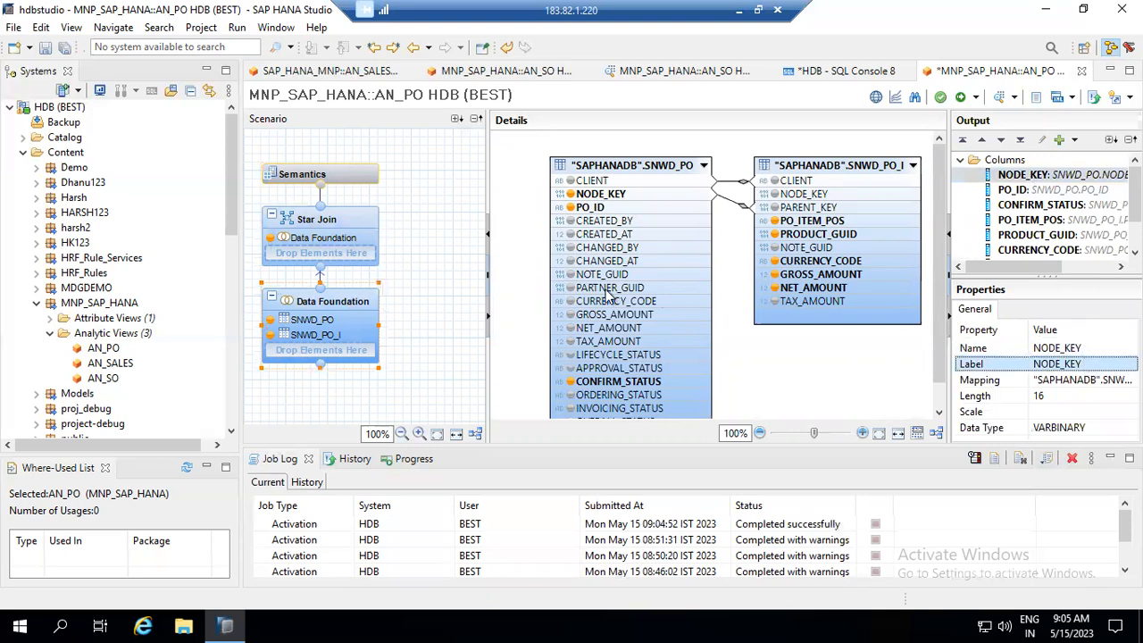
- Check NODE_KEY in SNWD_PO, then recheck the output column's properties and available actions
click(606, 196)
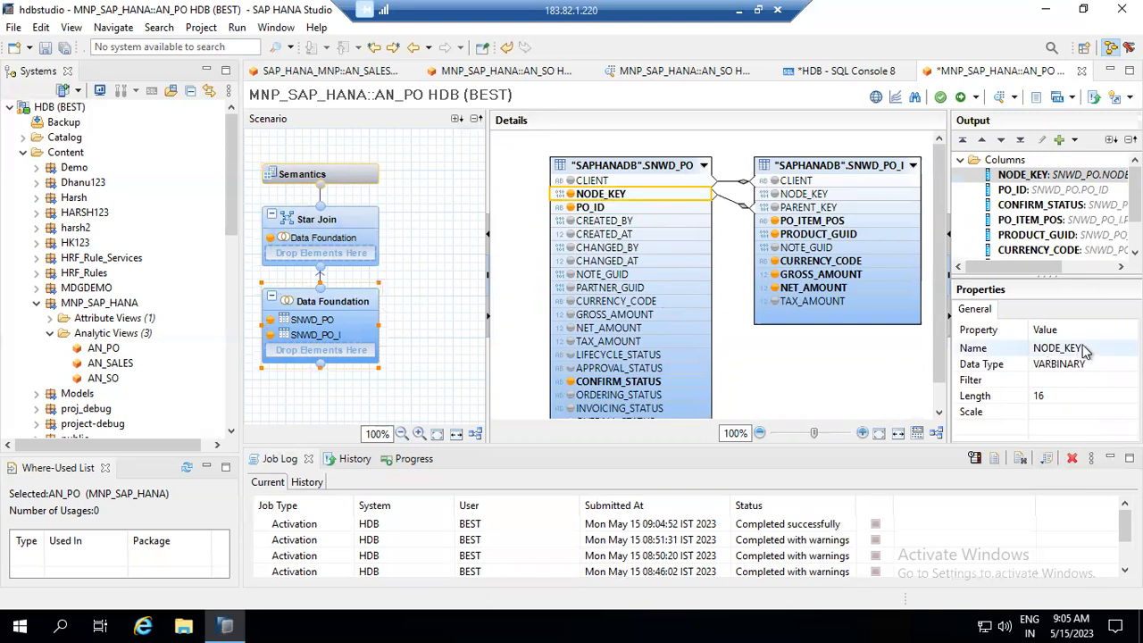
click(1087, 351)
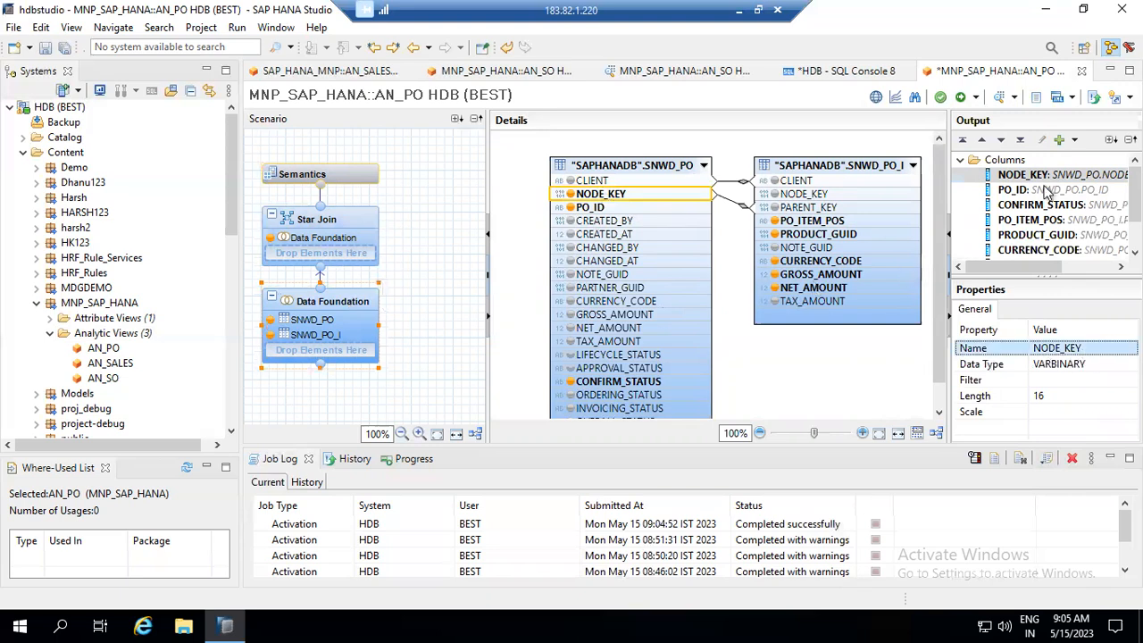
click(1058, 176)
click(1093, 345)
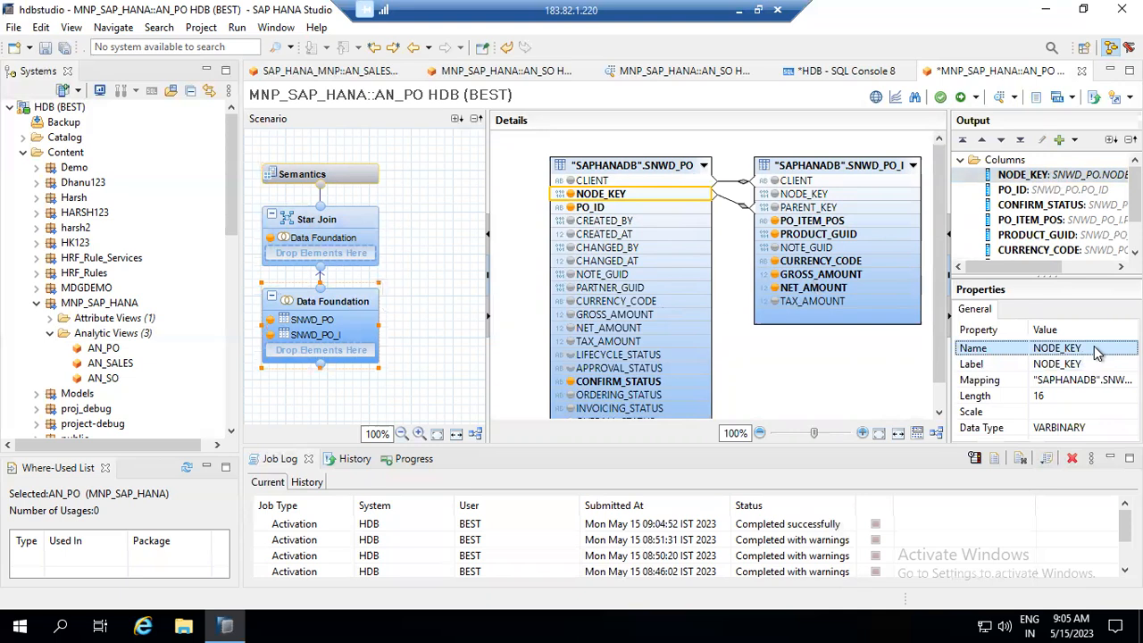
click(1084, 367)
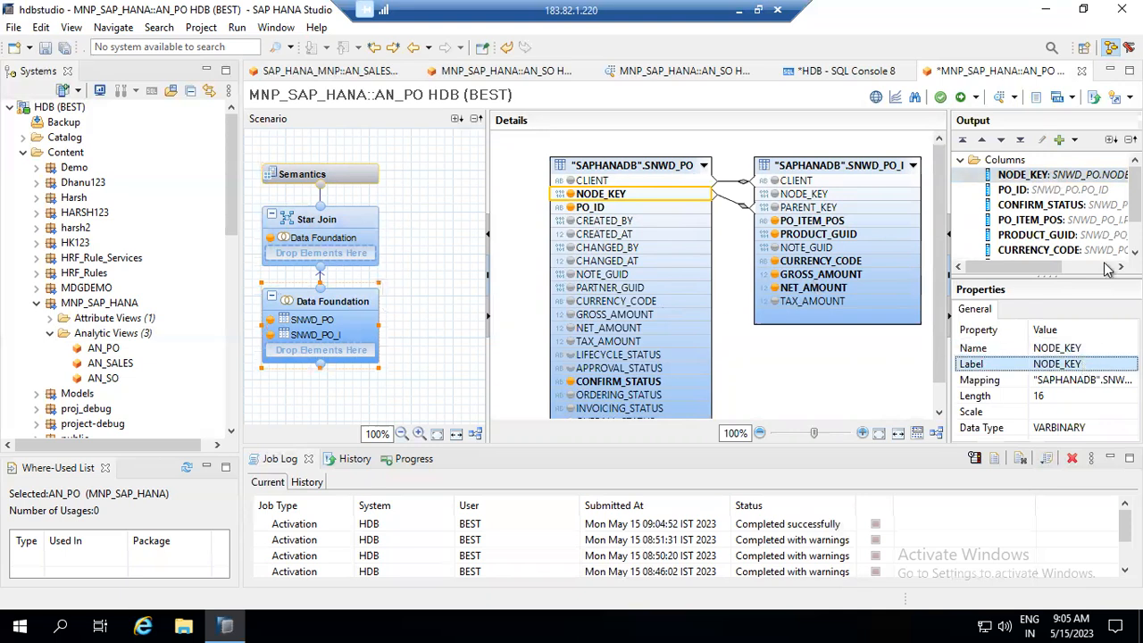
right_click(1069, 177)
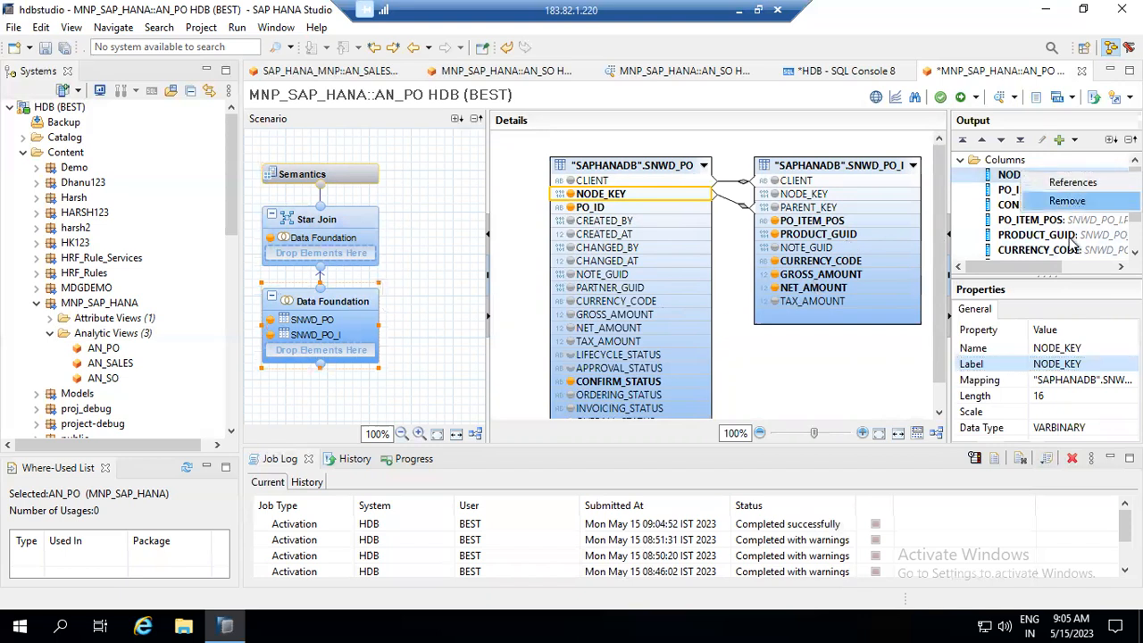
click(1055, 353)
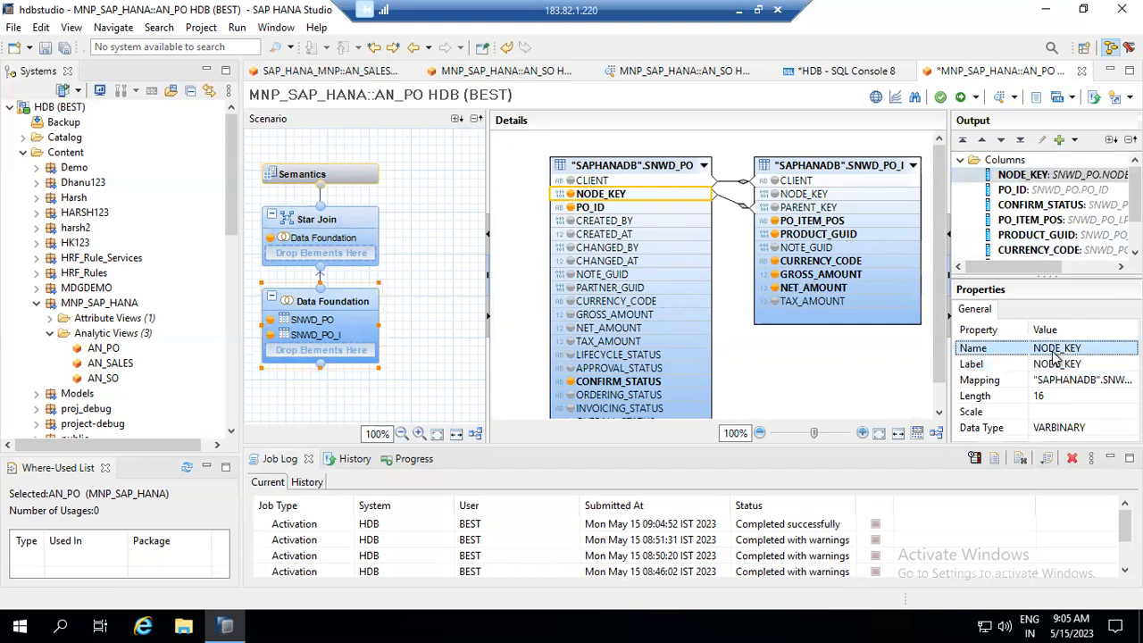
click(1080, 362)
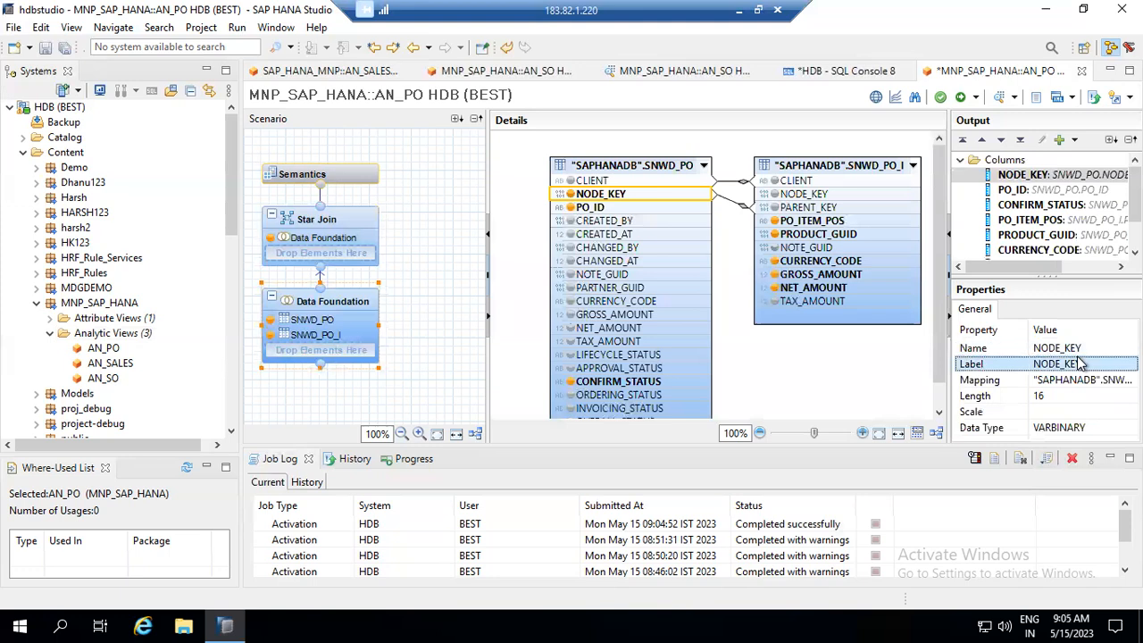
- Rename the Star Join's NODE_KEY output column to NODE_KEY_I and start a Find object search
click(344, 223)
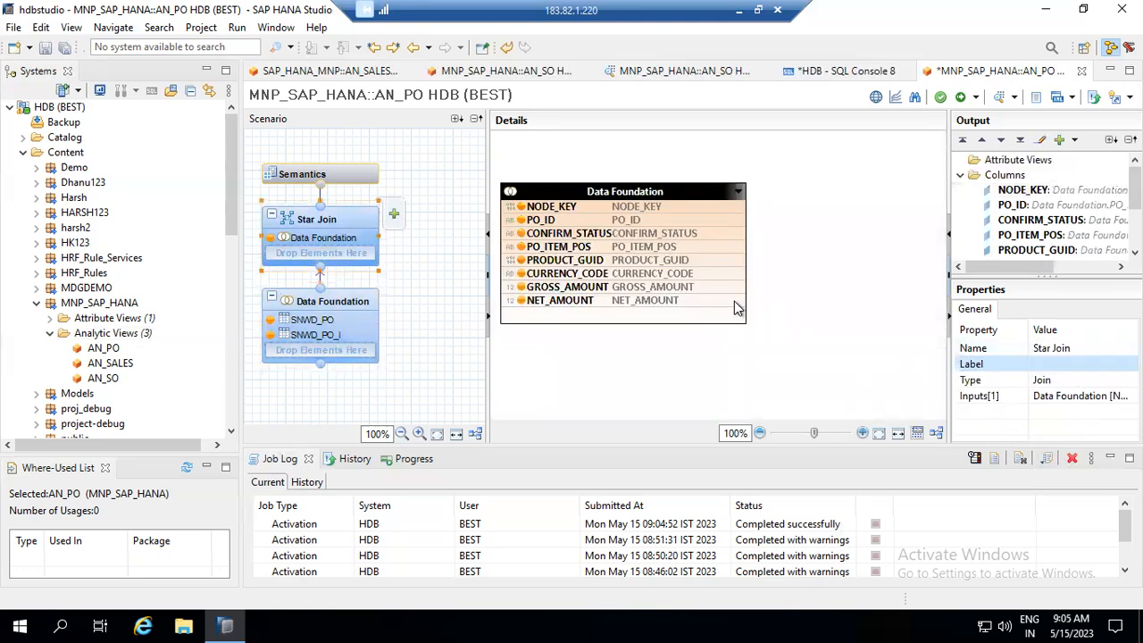
click(652, 207)
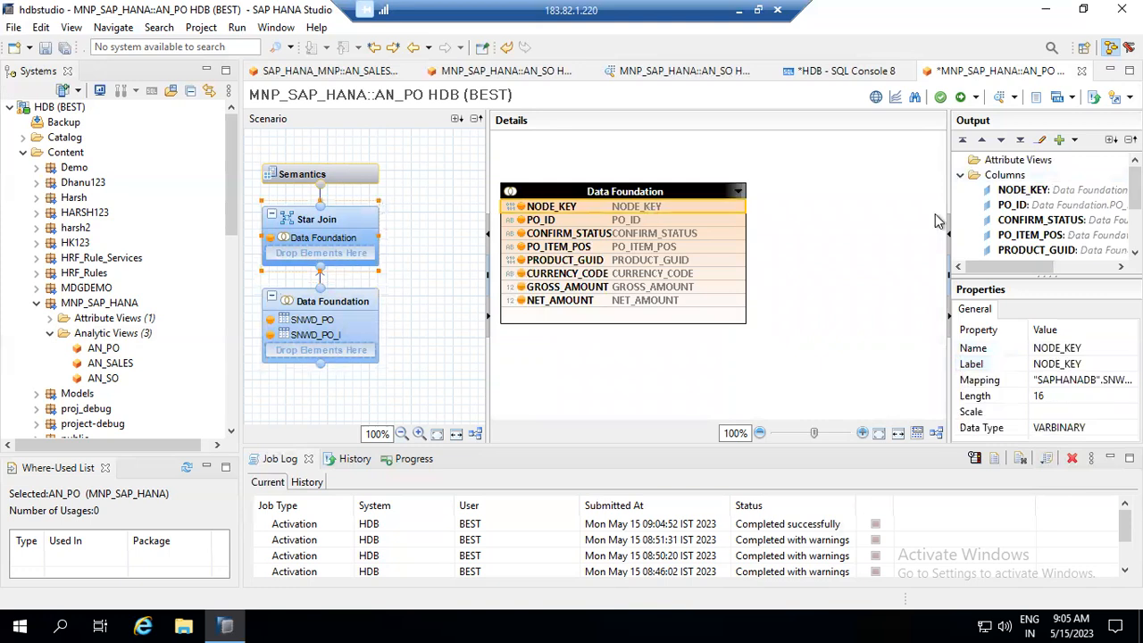
click(1098, 350)
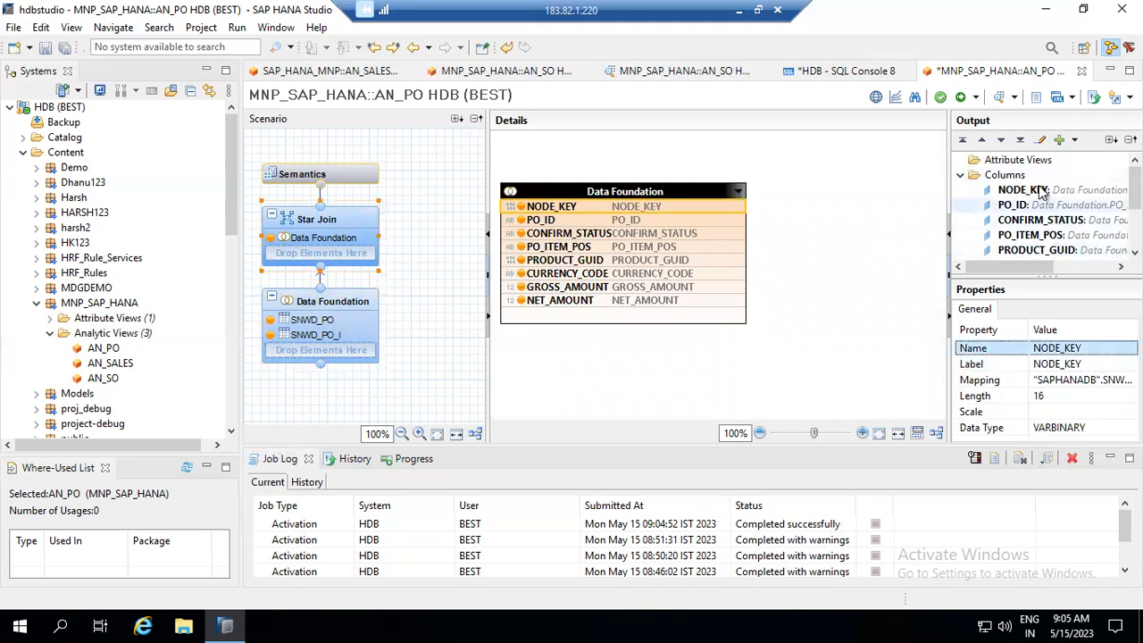
click(1036, 190)
click(1094, 346)
click(1094, 347)
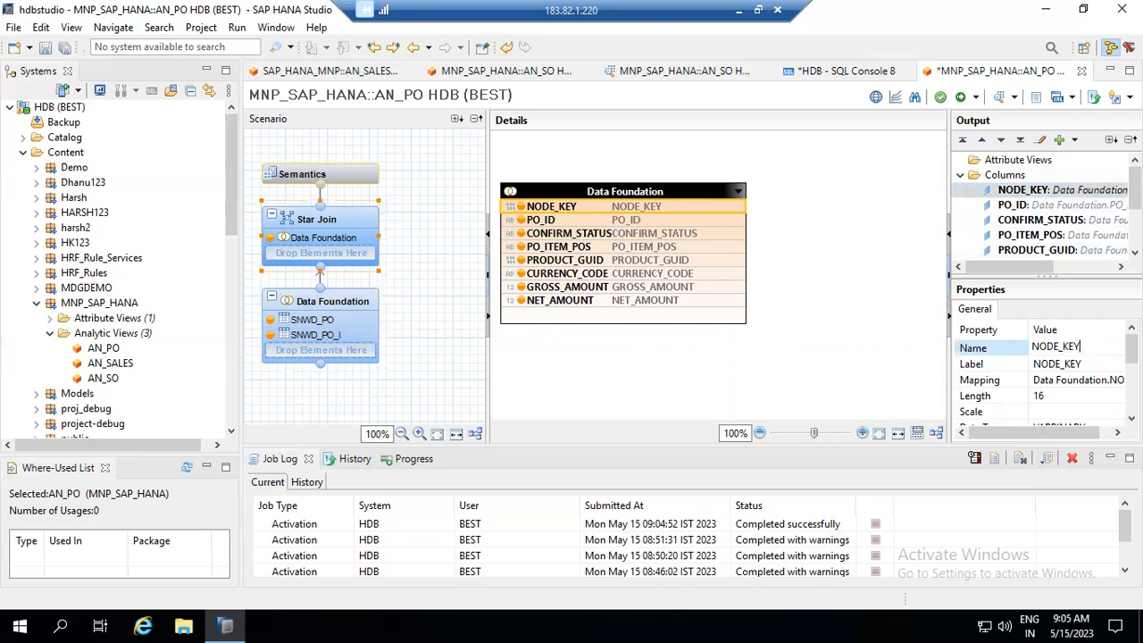
click(1091, 365)
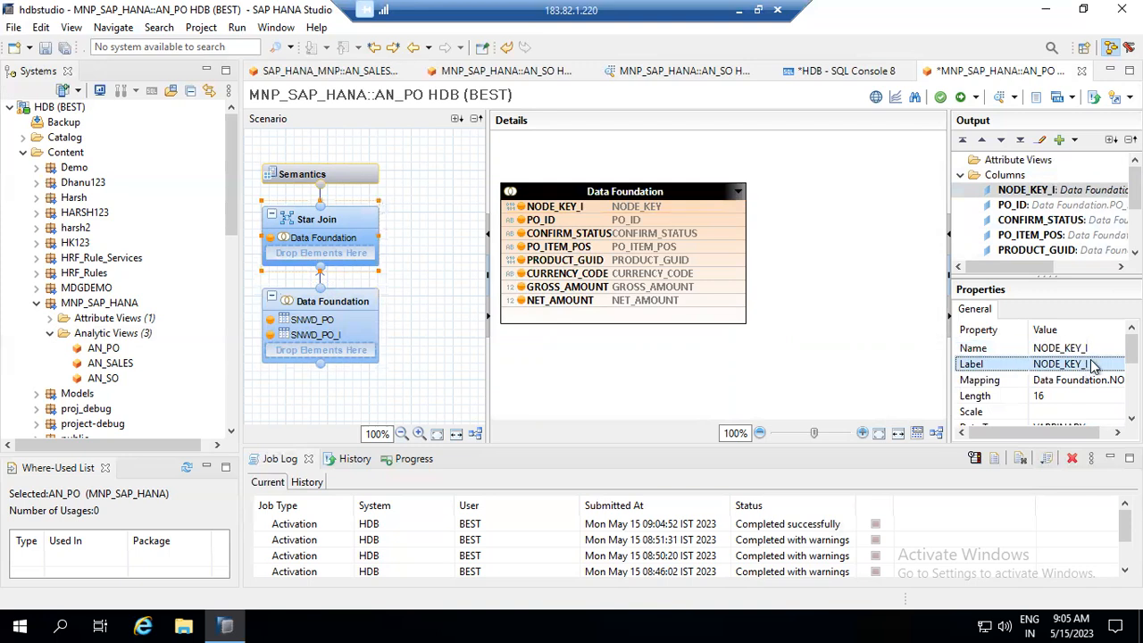
click(373, 220)
click(392, 218)
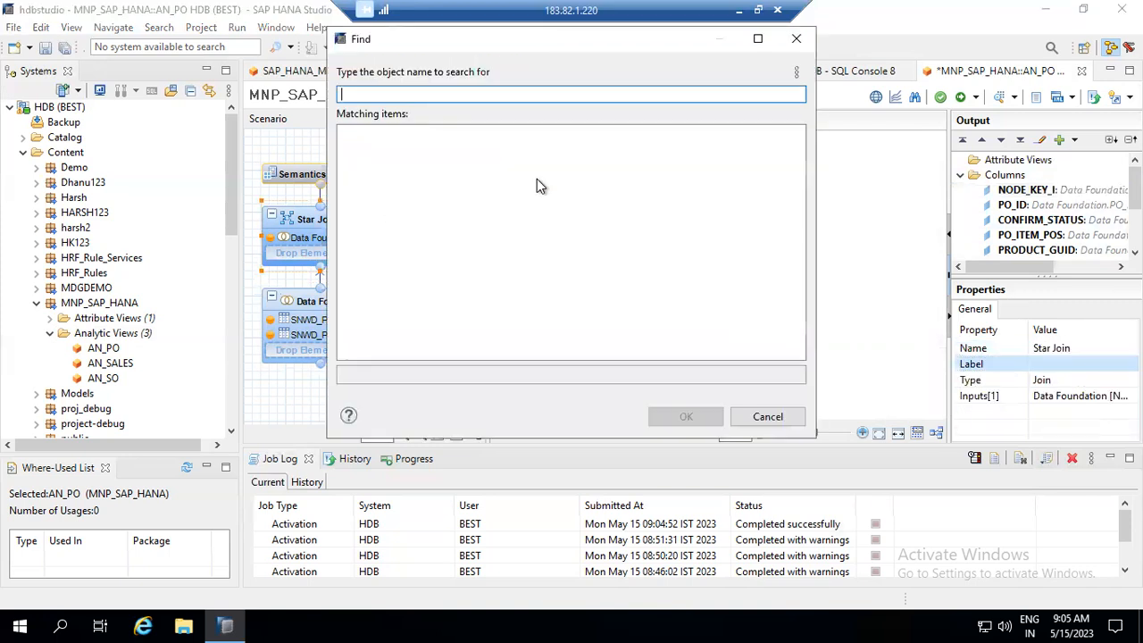
- Add AT_PROD from MNP_SAP_HANA to the Star Join and link PRODUCT_GUID to its NODE_KEY
text(AT)
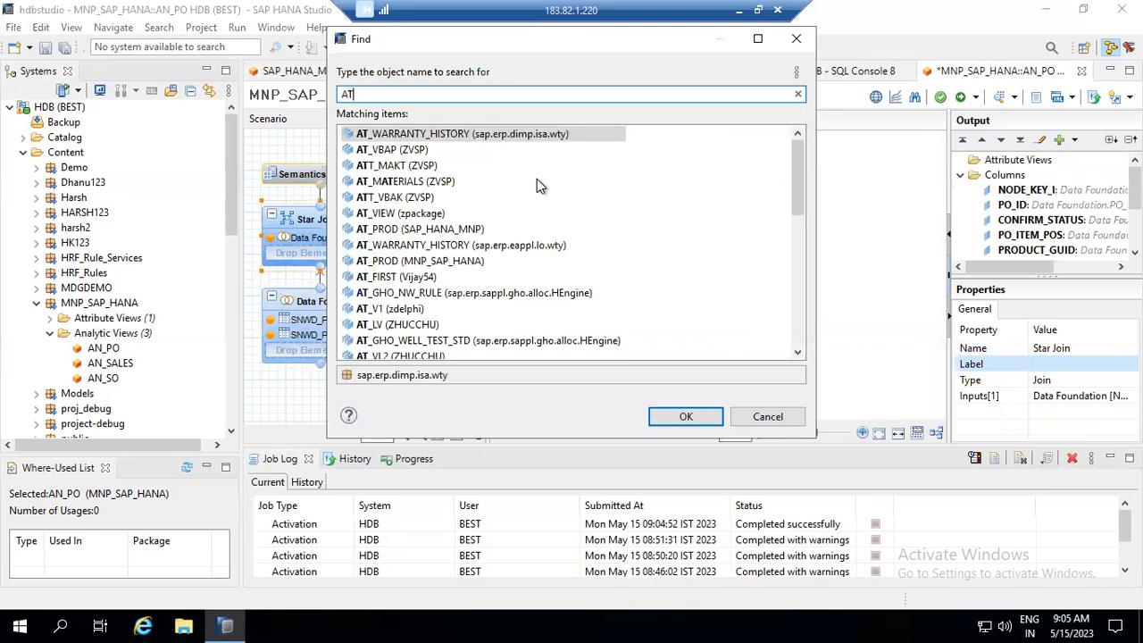
text(_P)
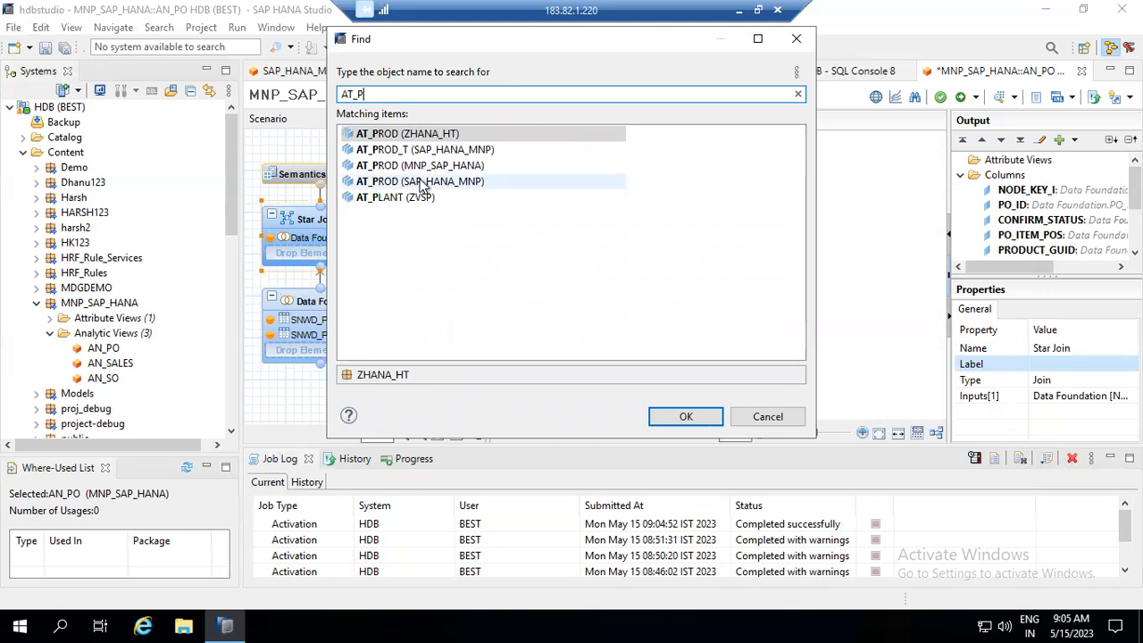
click(423, 166)
click(686, 416)
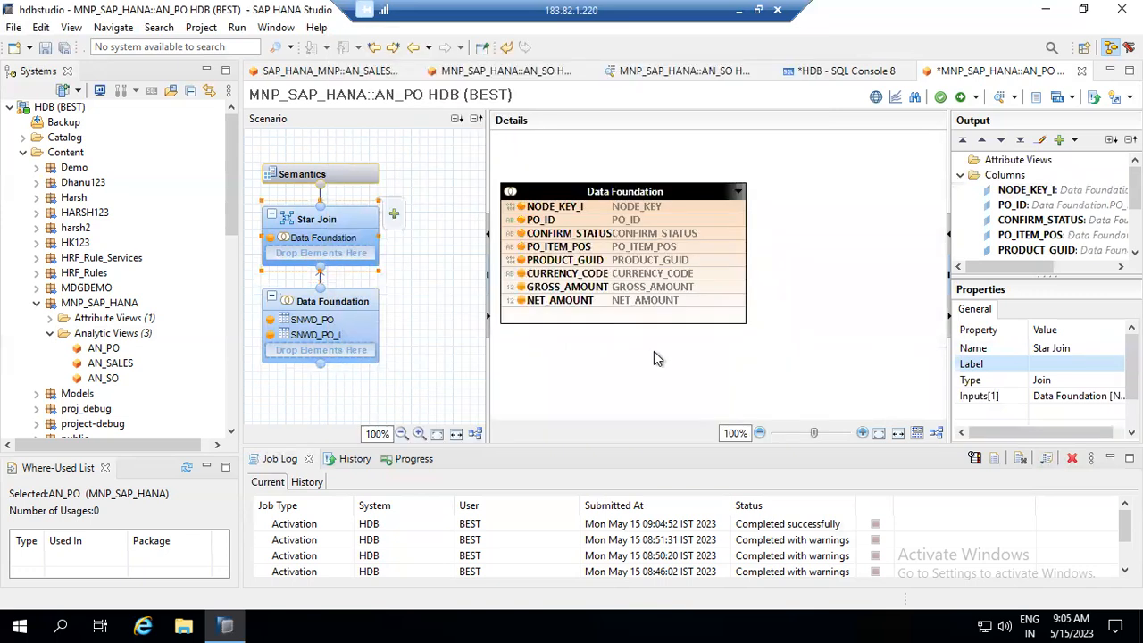
mouse_move(814, 187)
mouse_down()
mouse_move(820, 207)
mouse_move(750, 221)
mouse_up()
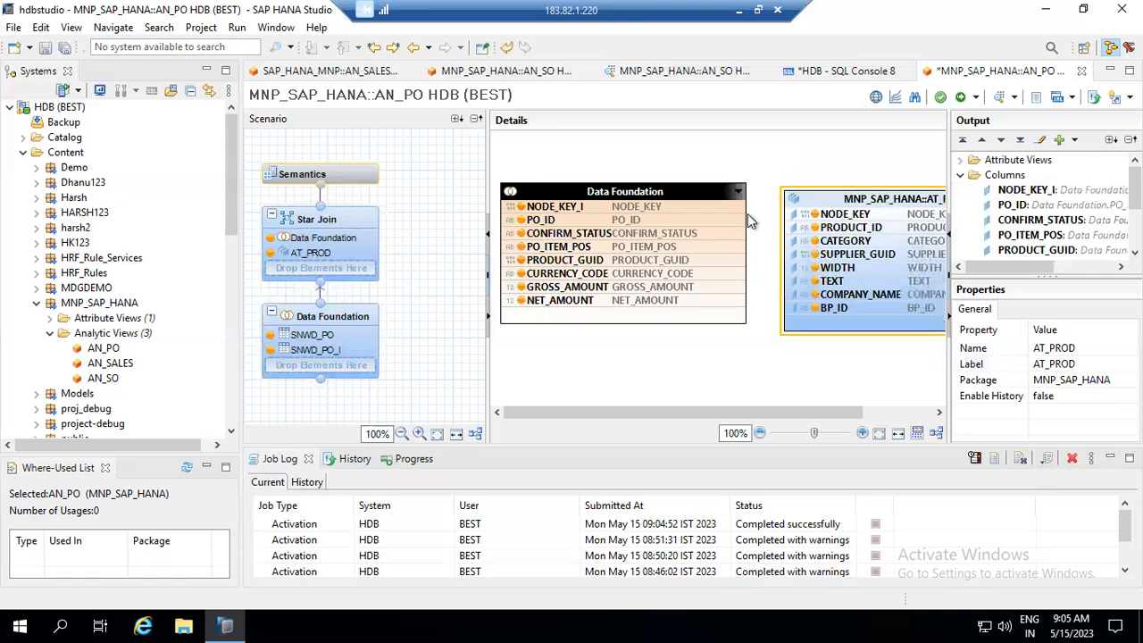
click(737, 265)
drag(759, 243, 785, 223)
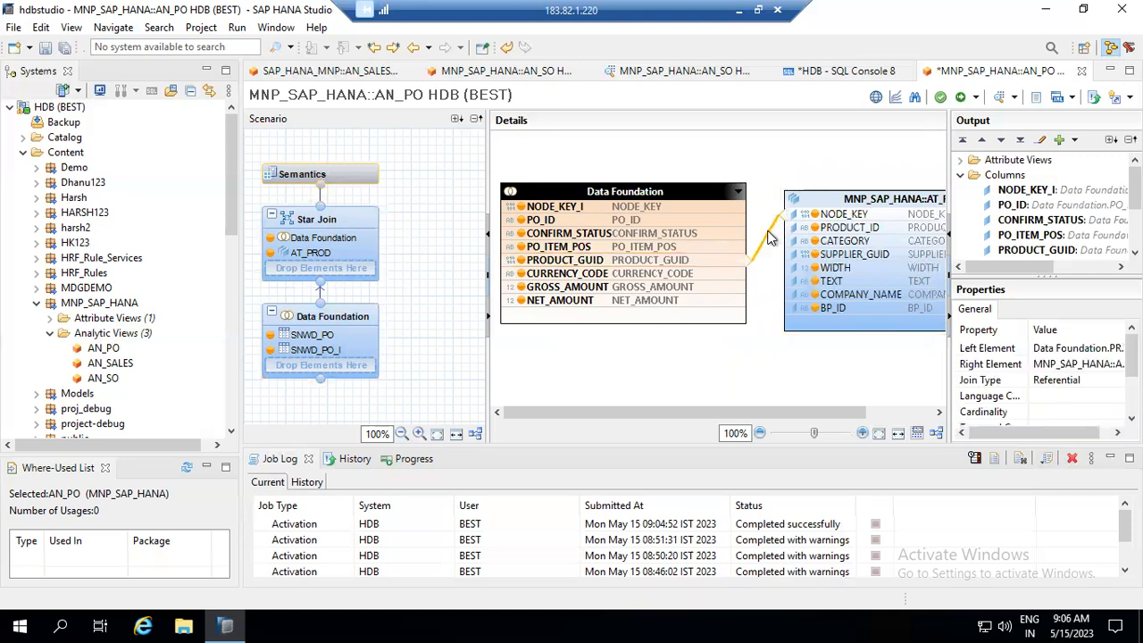
- Set the PRODUCT_GUID–NODE_KEY join to Inner type with 1..1 cardinality
double_click(767, 236)
click(536, 316)
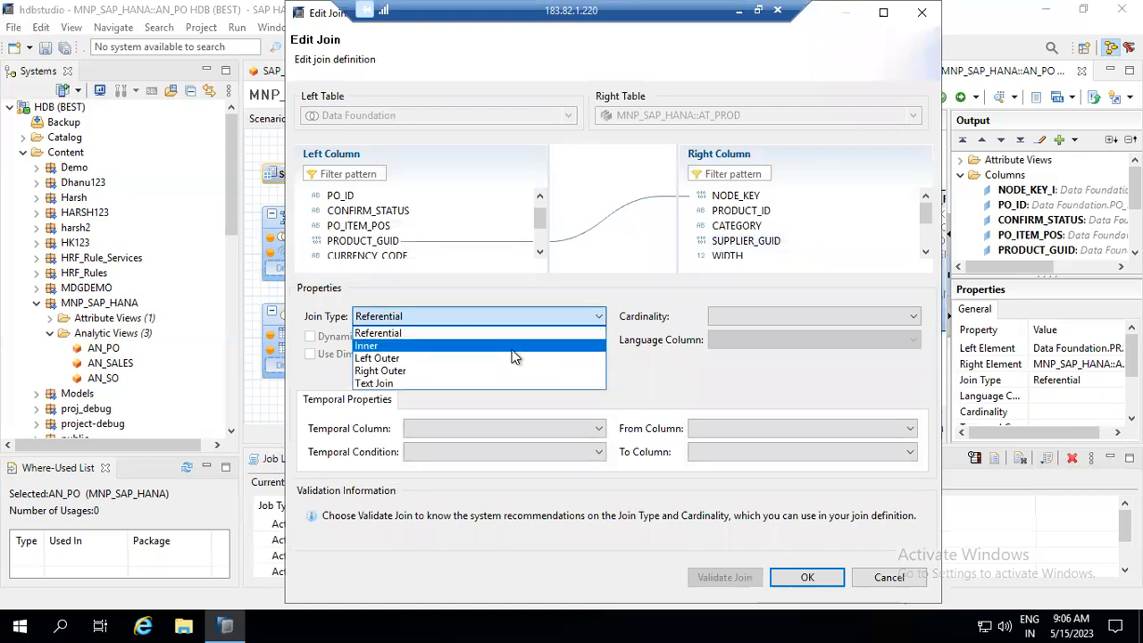
click(515, 356)
click(744, 314)
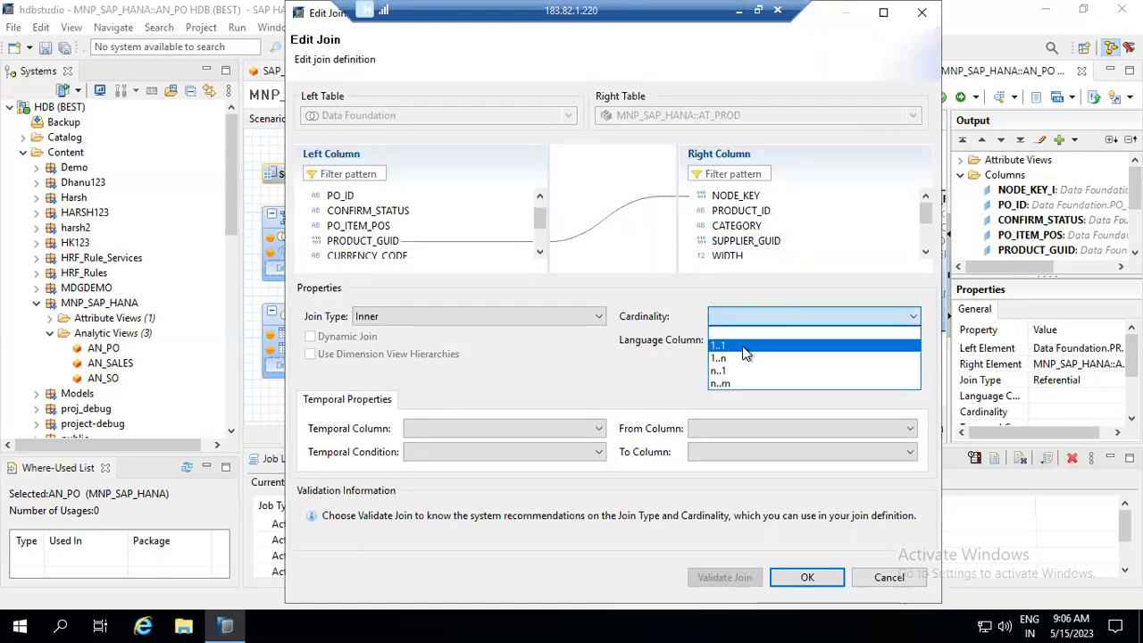
click(742, 346)
click(817, 578)
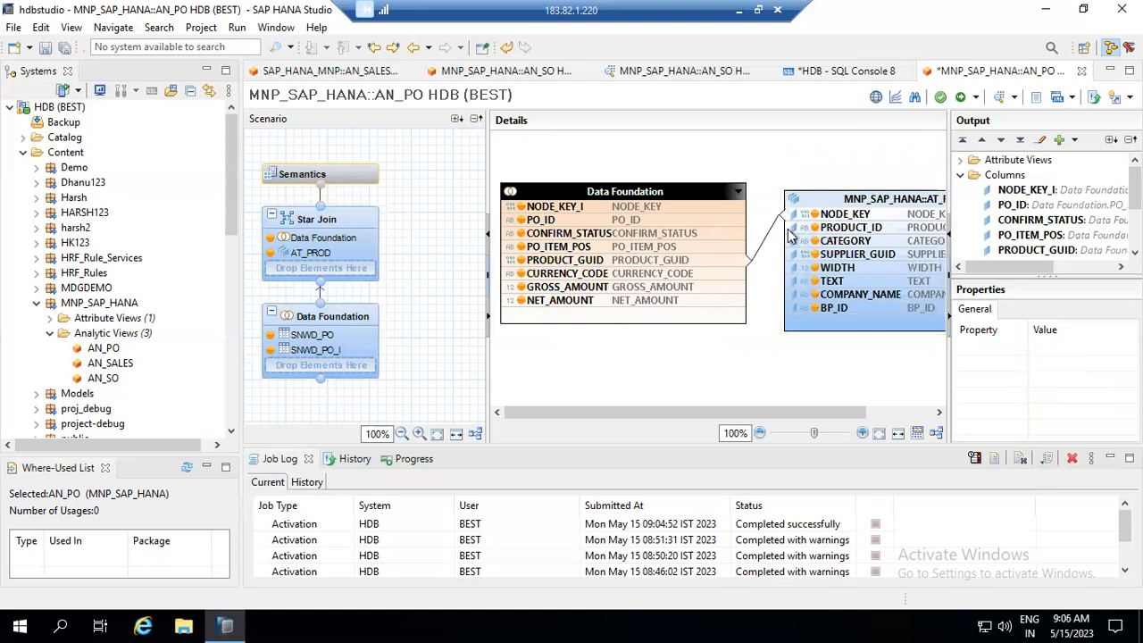
- Save and activate the AN_PO analytic view
click(976, 98)
click(989, 115)
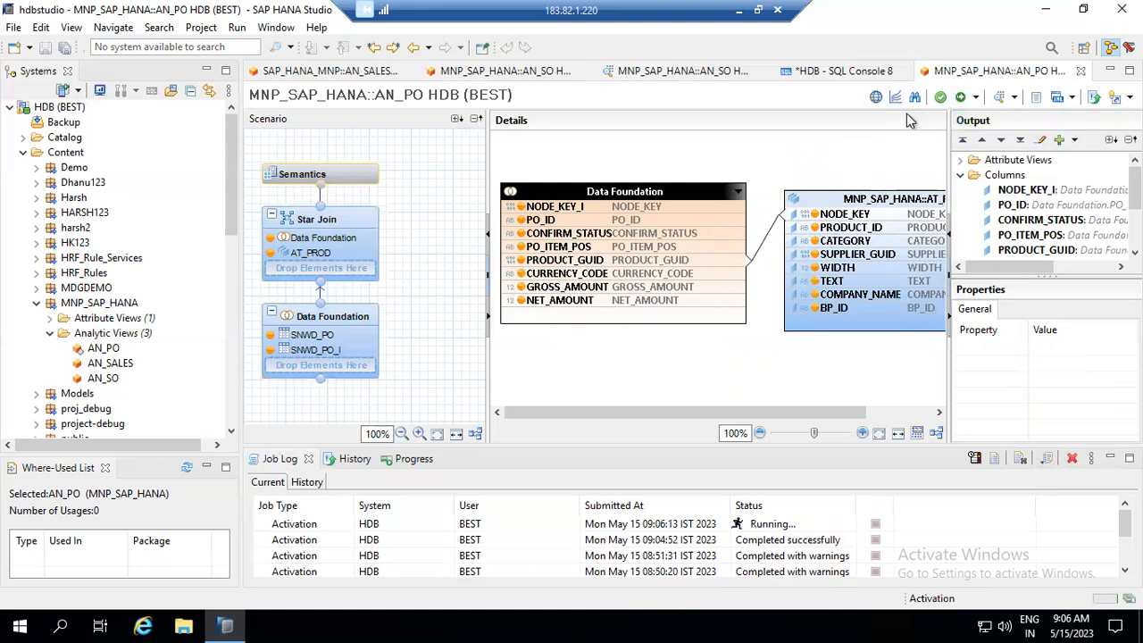
click(1012, 98)
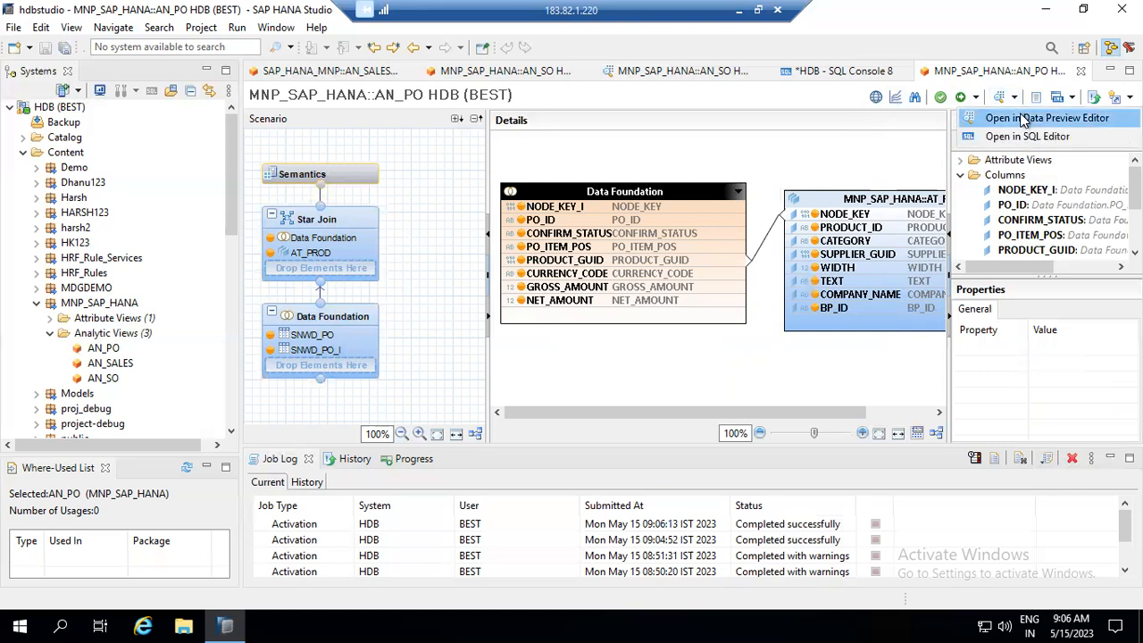
- Open AN_PO's Raw Data in the Data Preview Editor, sorted ascending by PO_ID
click(1023, 119)
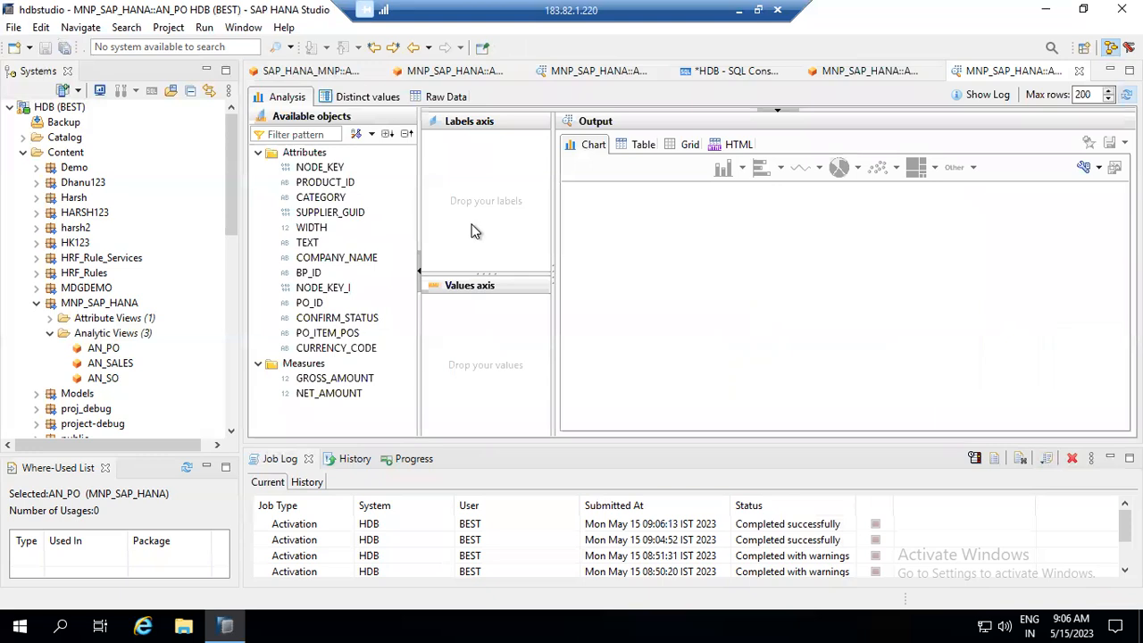
click(451, 97)
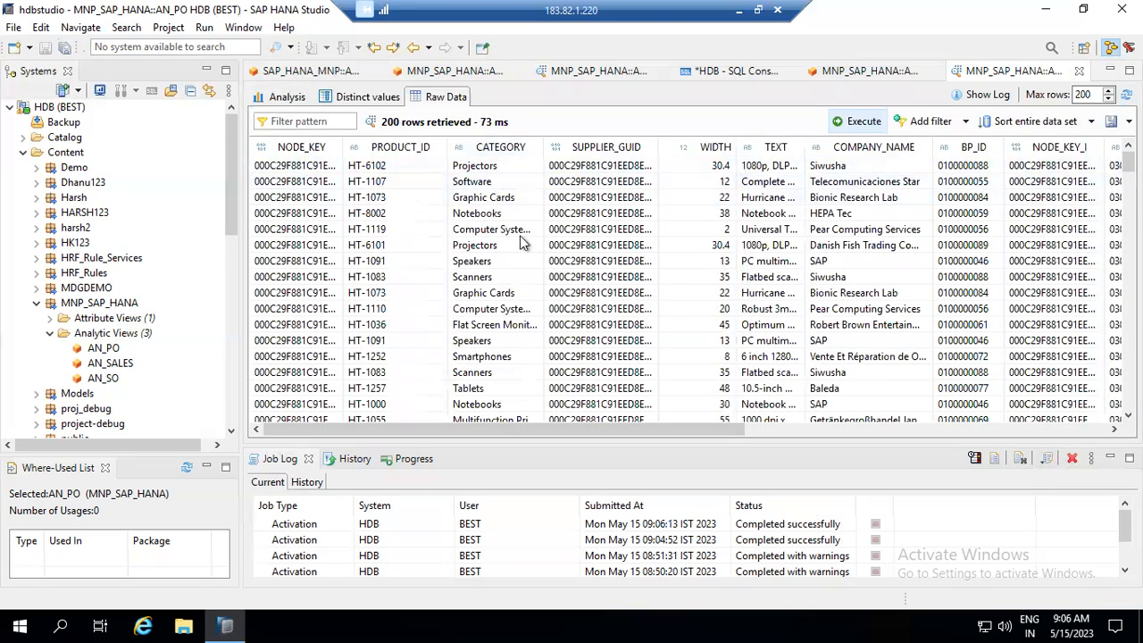
click(870, 429)
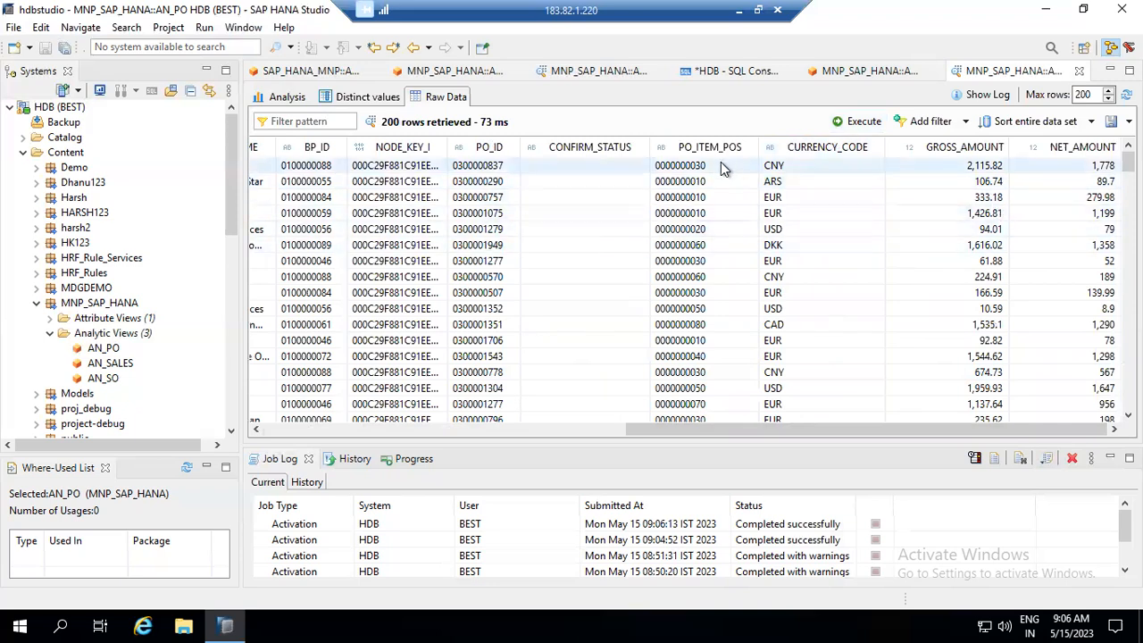
click(490, 167)
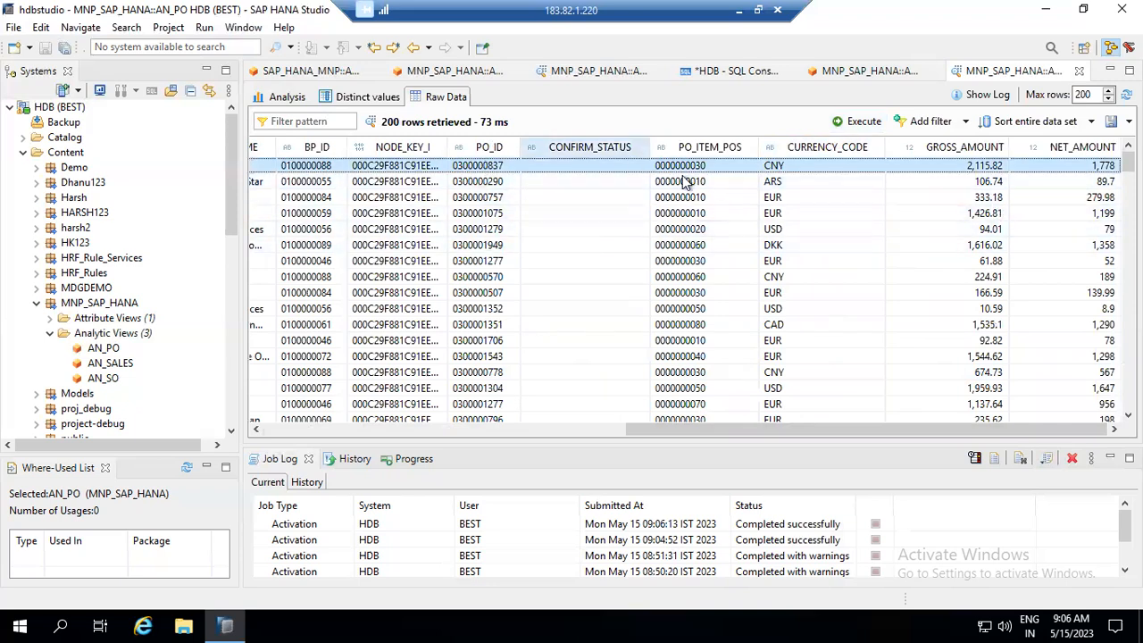
click(473, 150)
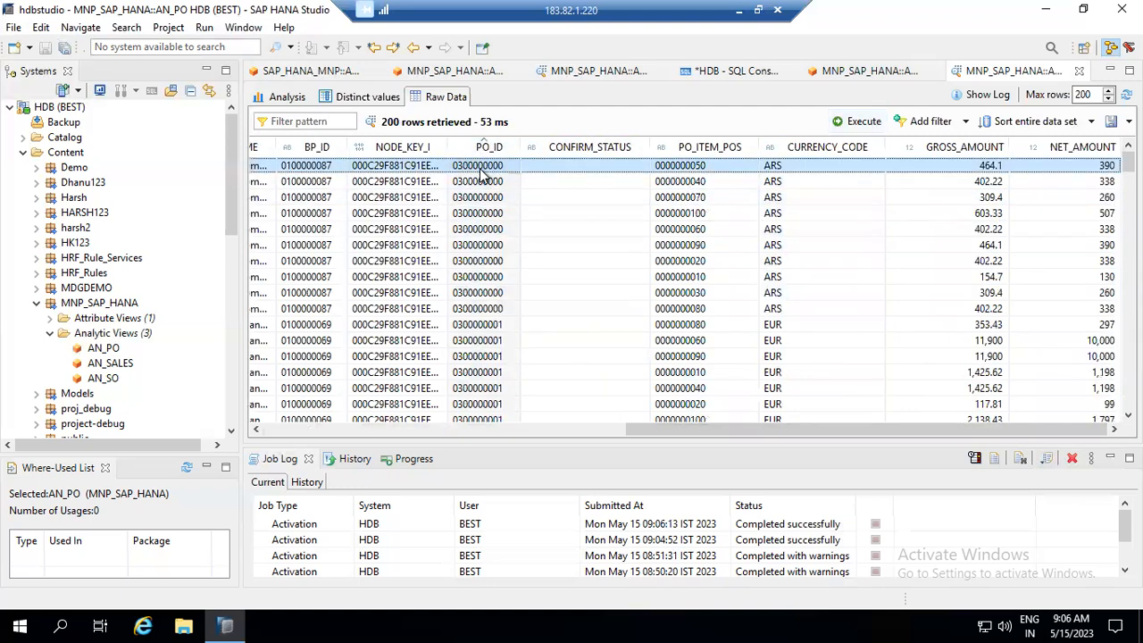
click(518, 433)
drag(518, 433, 497, 433)
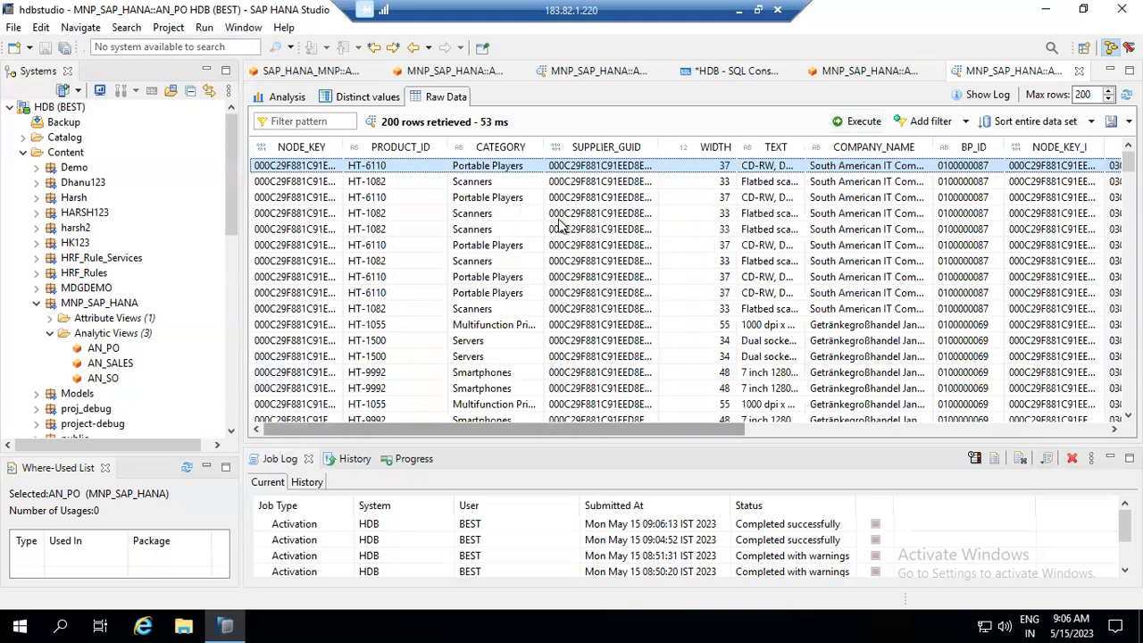
- Compare the AN_PO and AN_SO analytic views in the Systems tree, returning to AN_PO
click(98, 350)
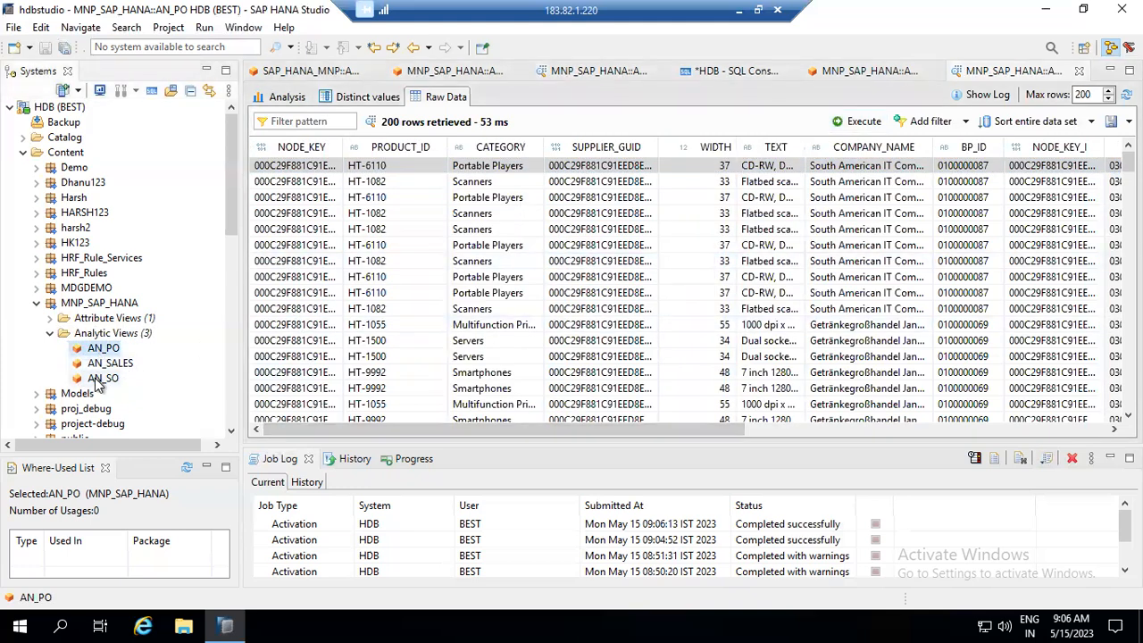
click(100, 378)
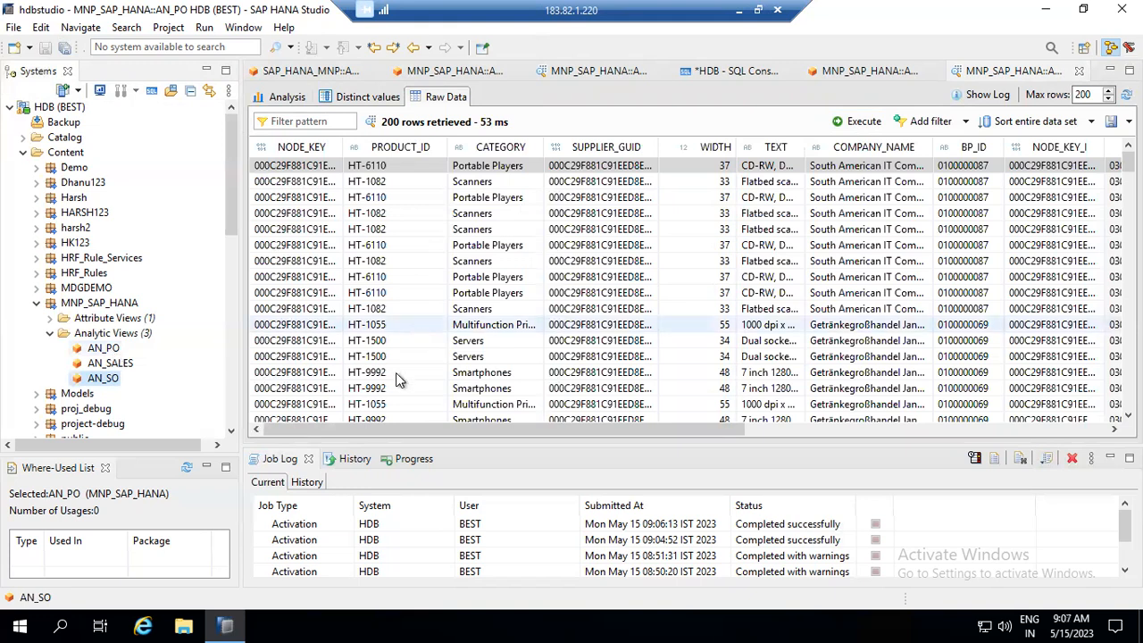
click(110, 348)
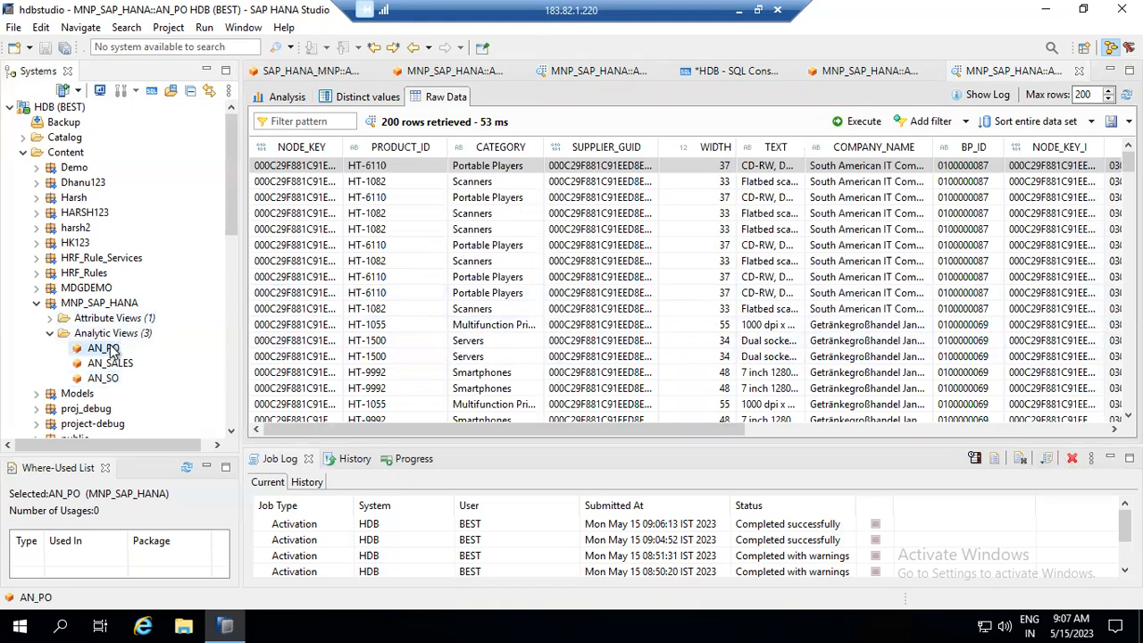
click(877, 430)
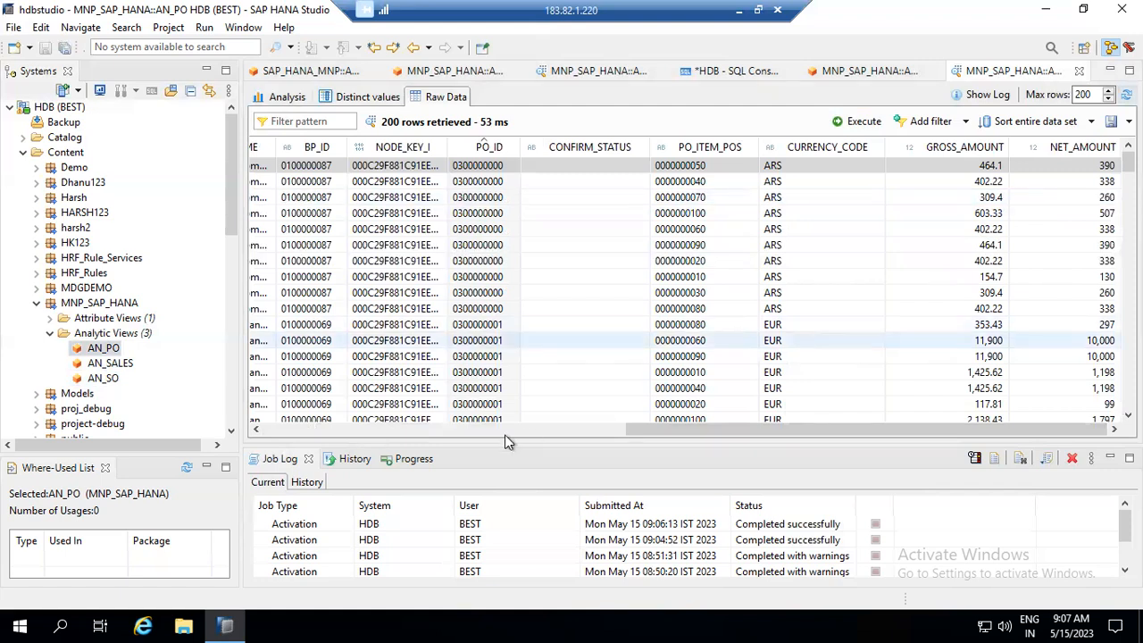
click(481, 424)
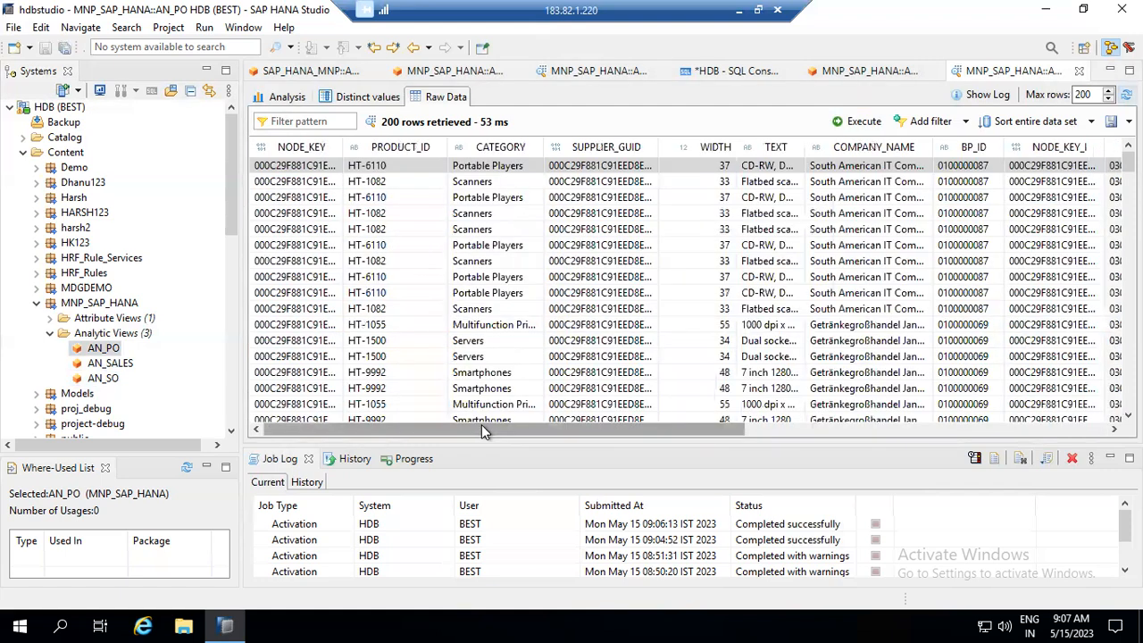
- Restore the remote session, then collapse Analytic Views and select the MNP_SAP_HANA package
click(738, 10)
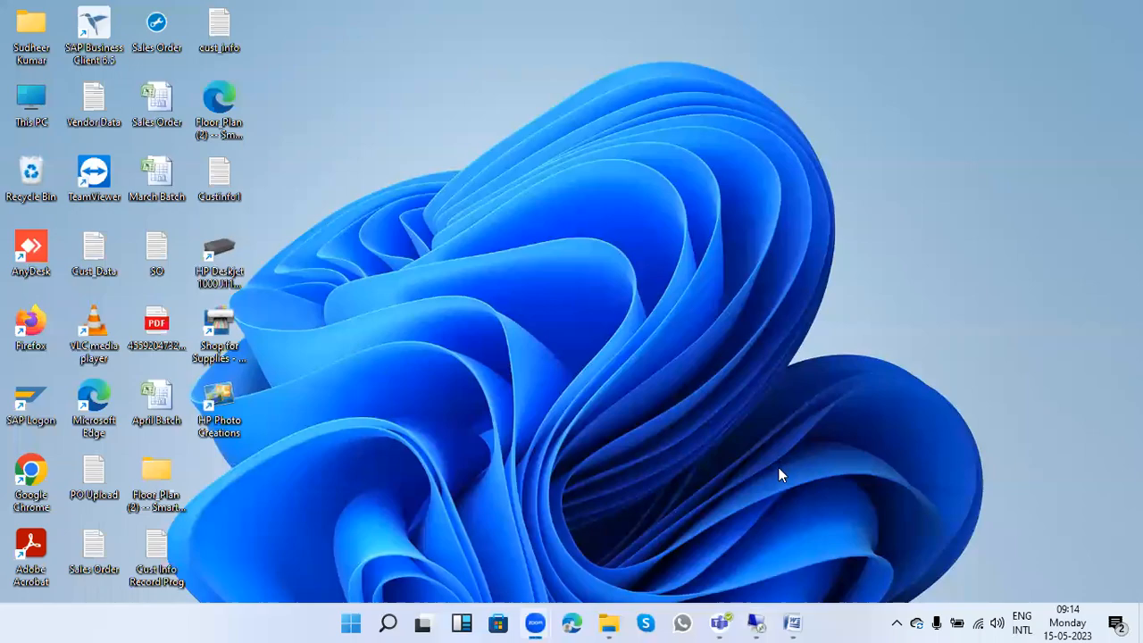
click(756, 623)
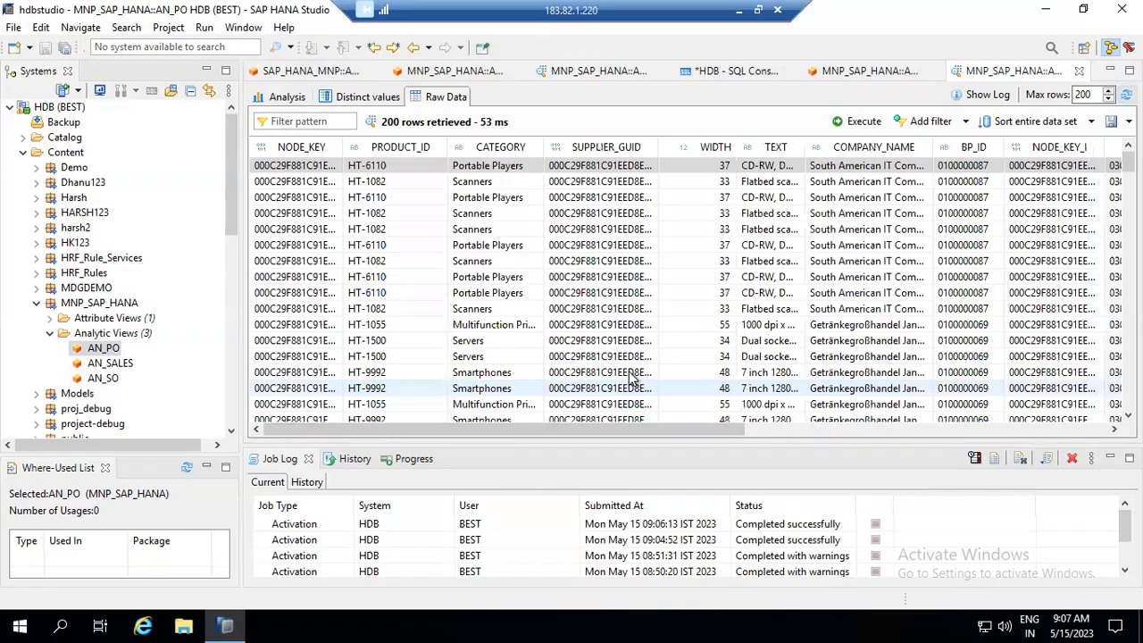
click(51, 335)
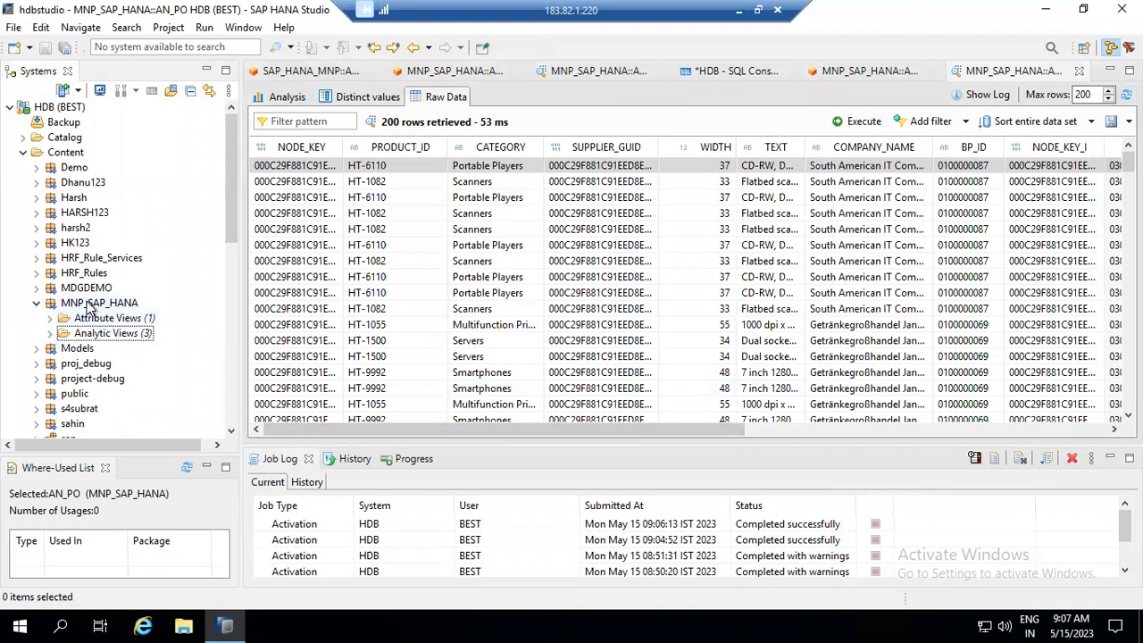
click(89, 305)
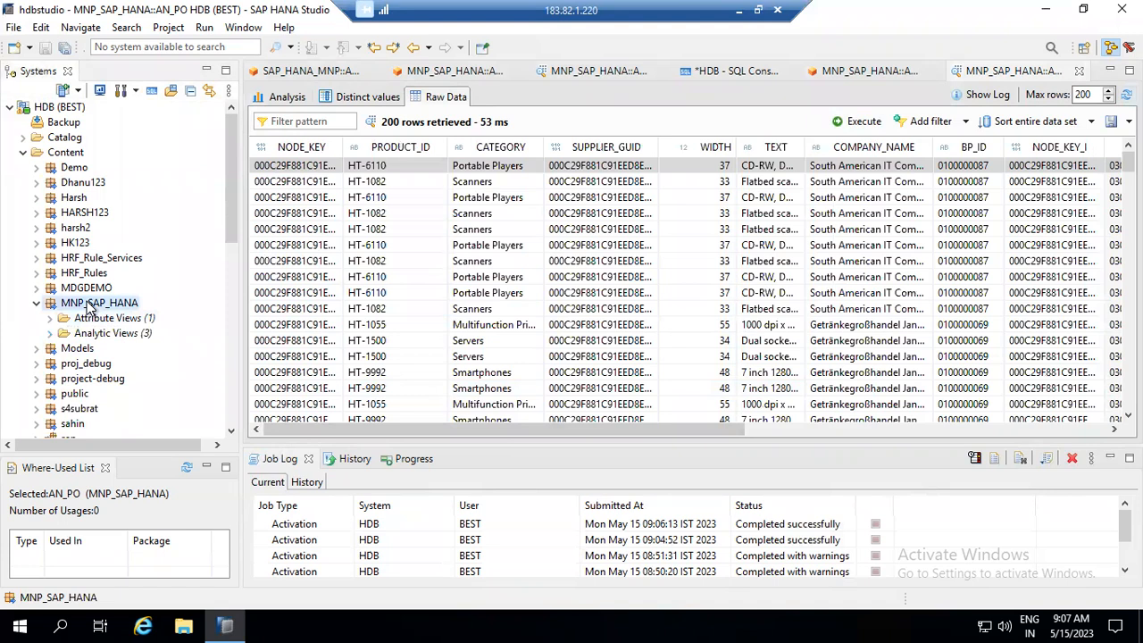